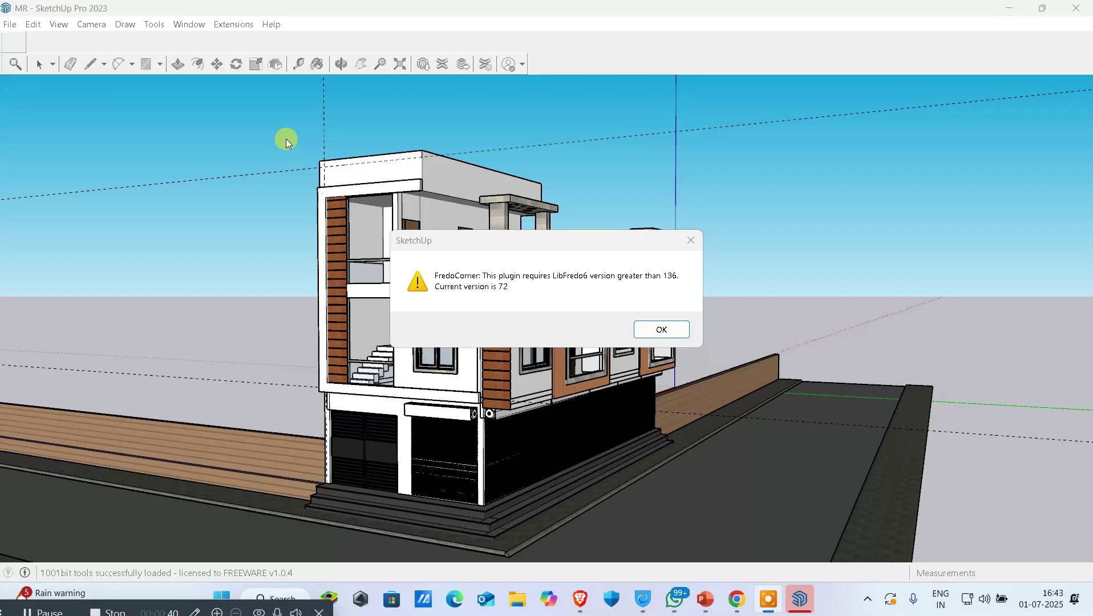
Step: Dismiss the FredoCorner version warning and close the Load Errors window
click(661, 329)
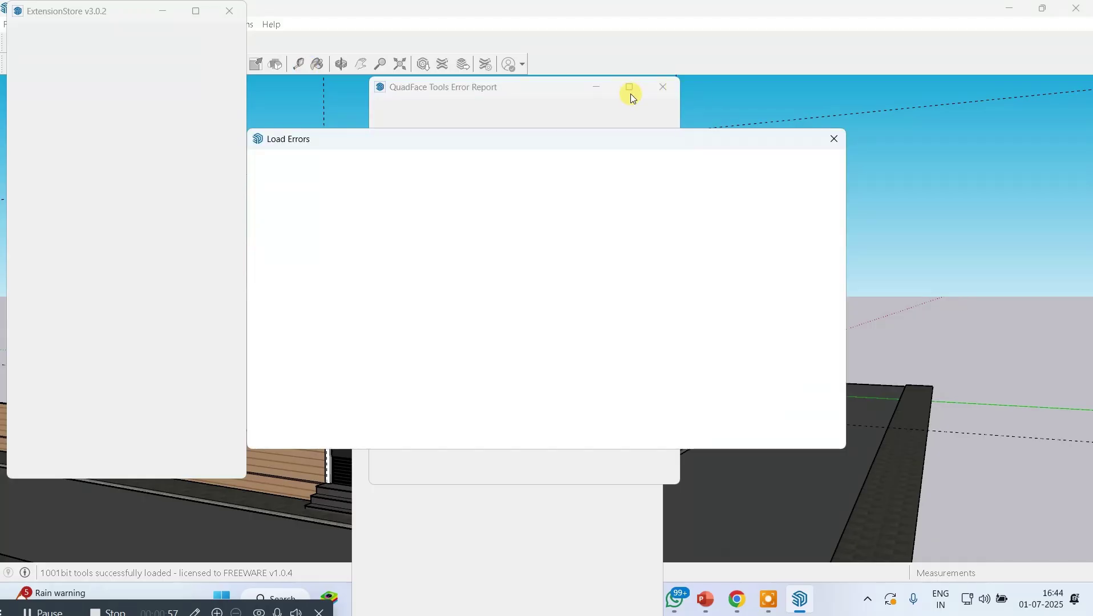
click(835, 139)
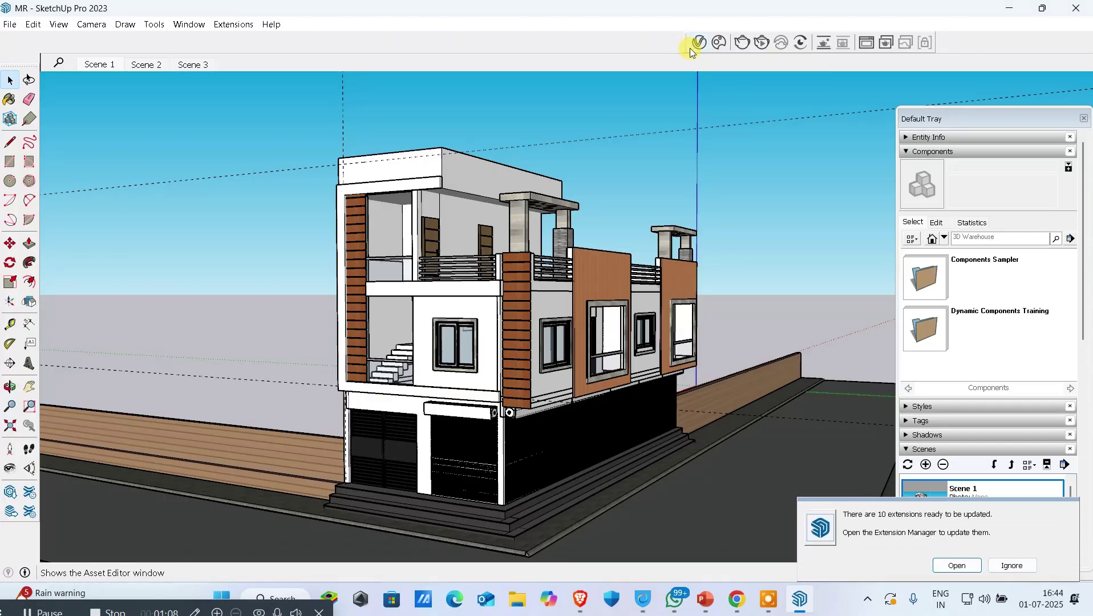
Step: Hide the V-Ray for SketchUp toolbar and display it again
right_click(651, 30)
click(419, 54)
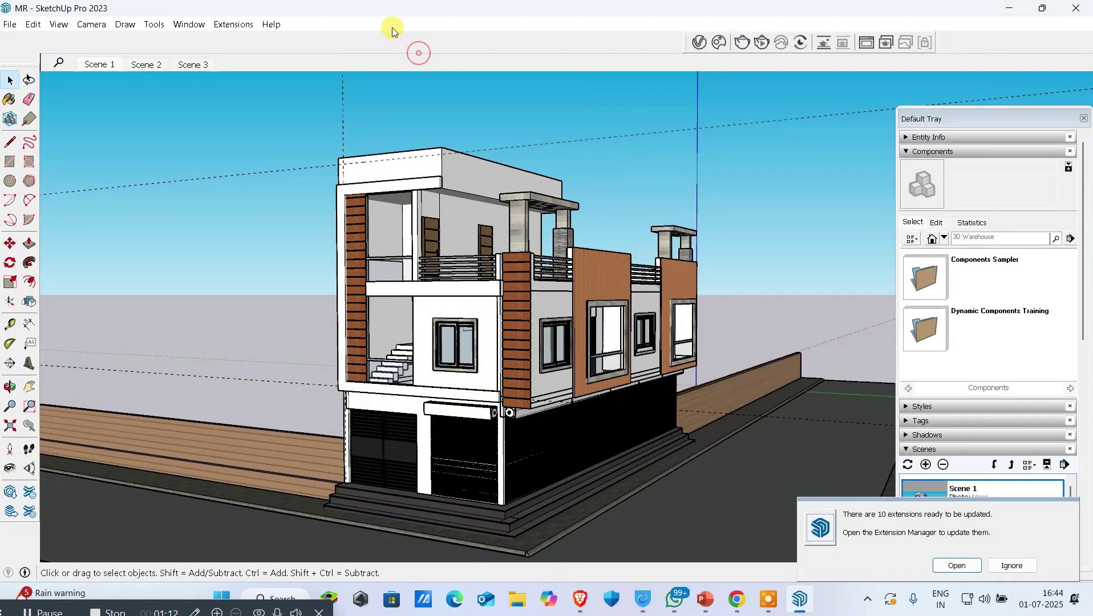
right_click(363, 23)
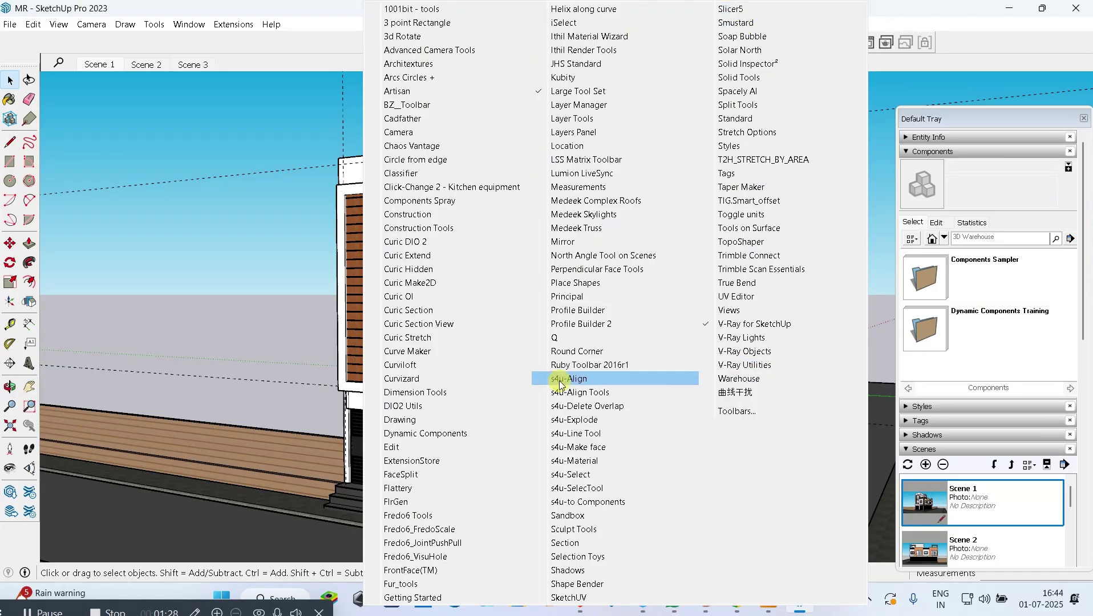
click(744, 323)
click(419, 32)
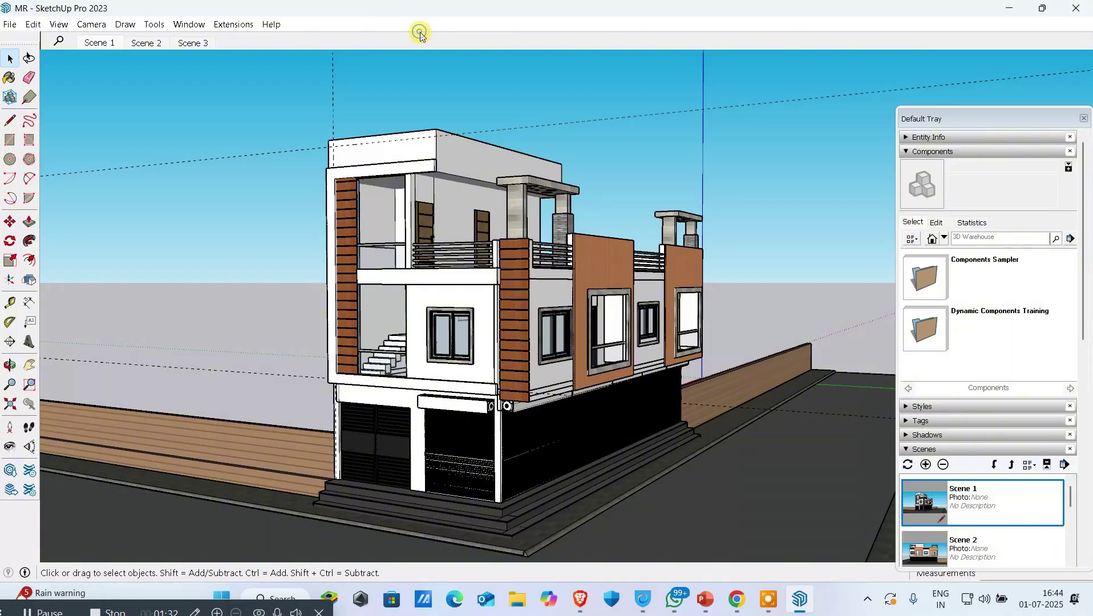
right_click(428, 33)
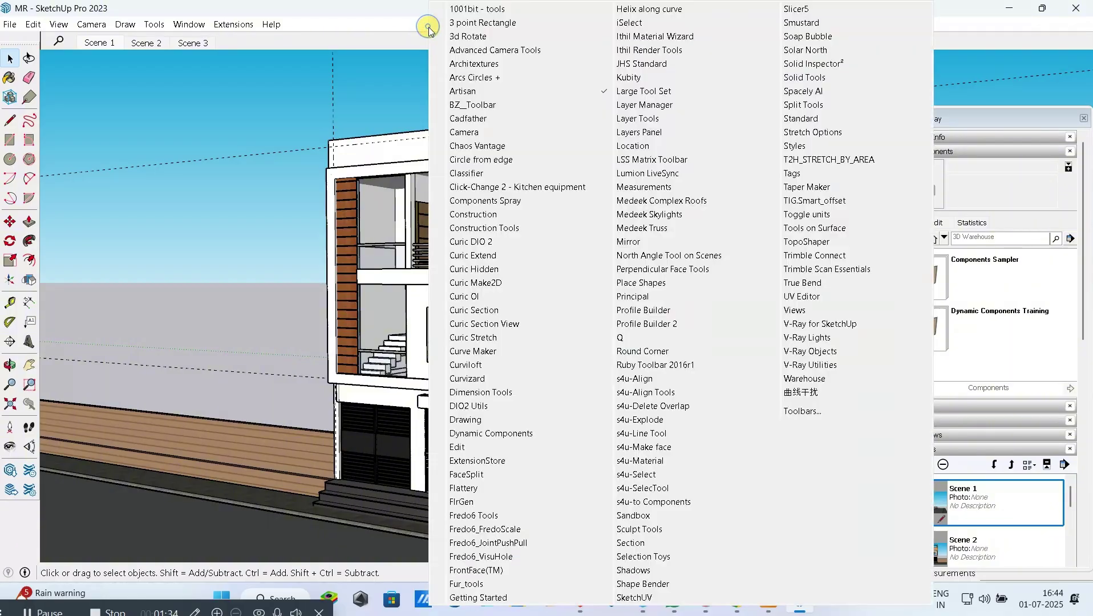
click(890, 324)
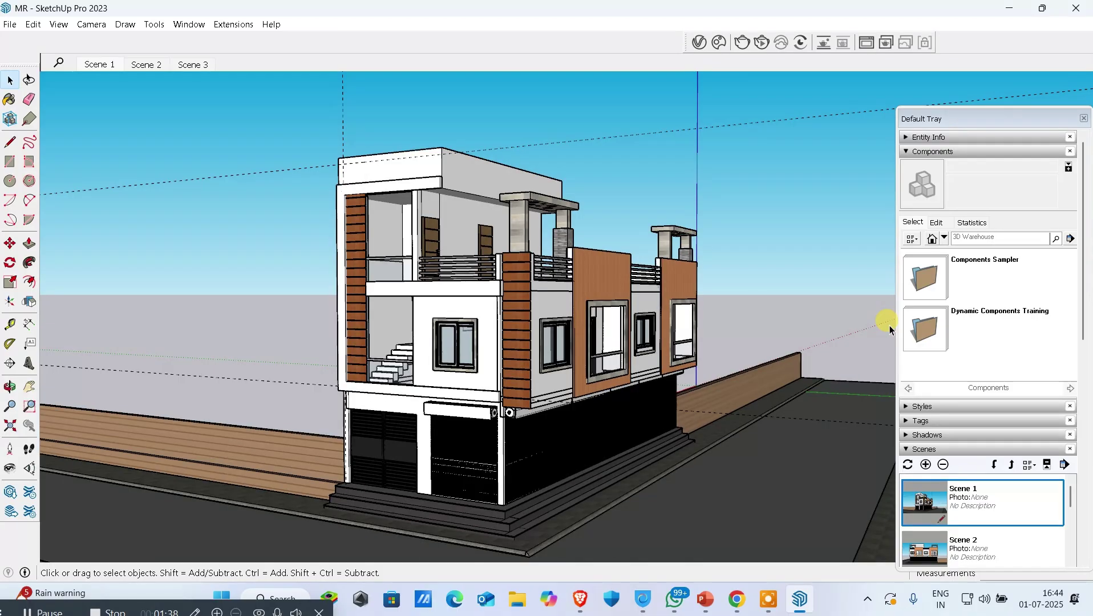
Step: Open the V-Ray Asset Editor on its materials and expand the material library pane
click(695, 43)
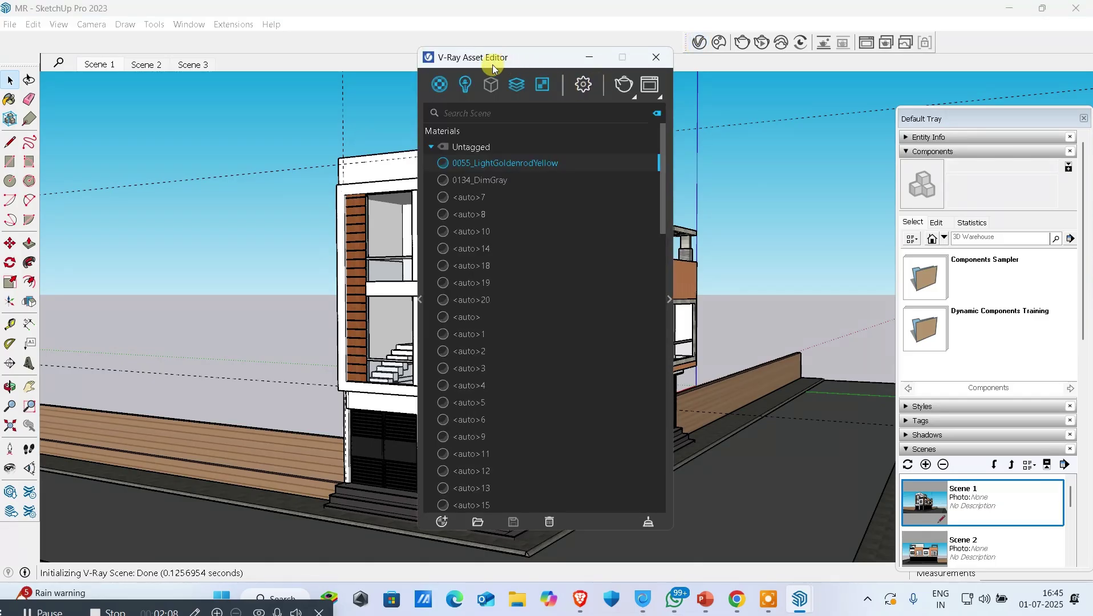
click(439, 89)
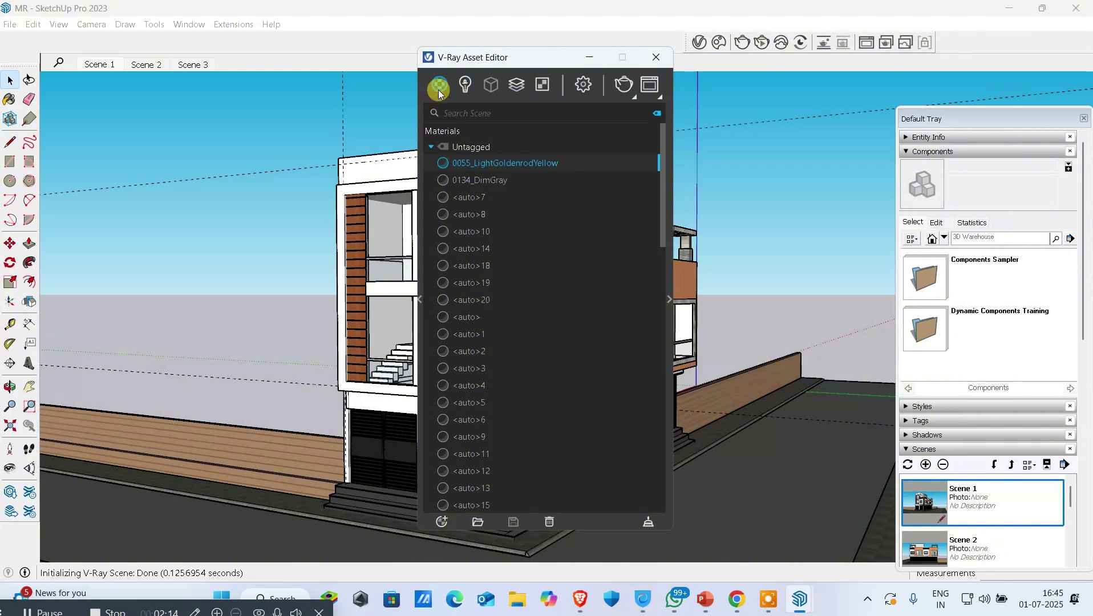
click(419, 299)
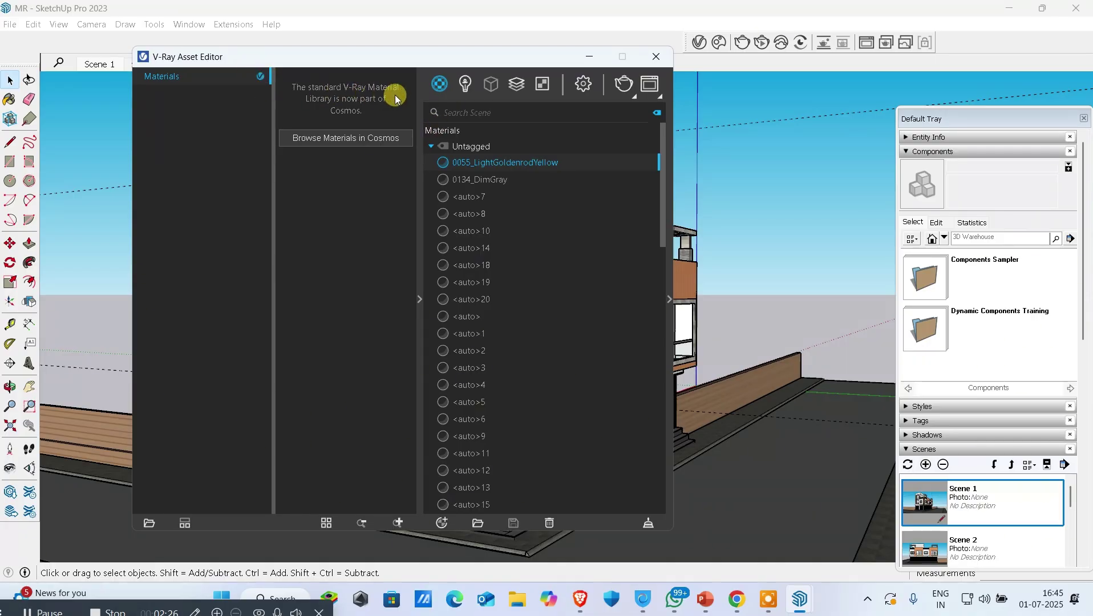
Step: Try to browse the V-Ray materials in Chaos Cosmos and close its browser
click(352, 143)
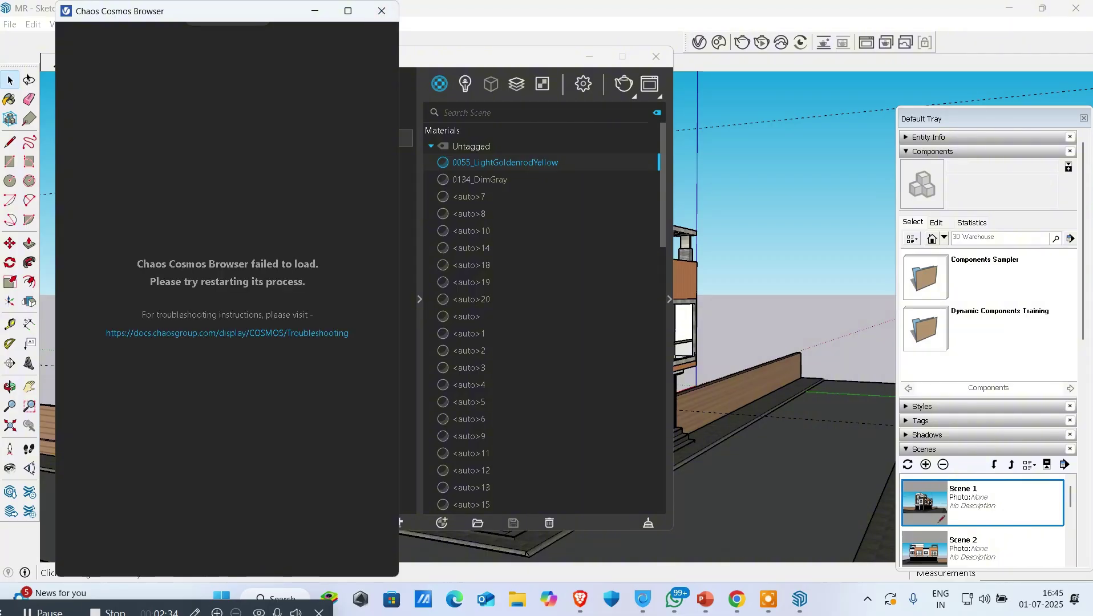
click(381, 11)
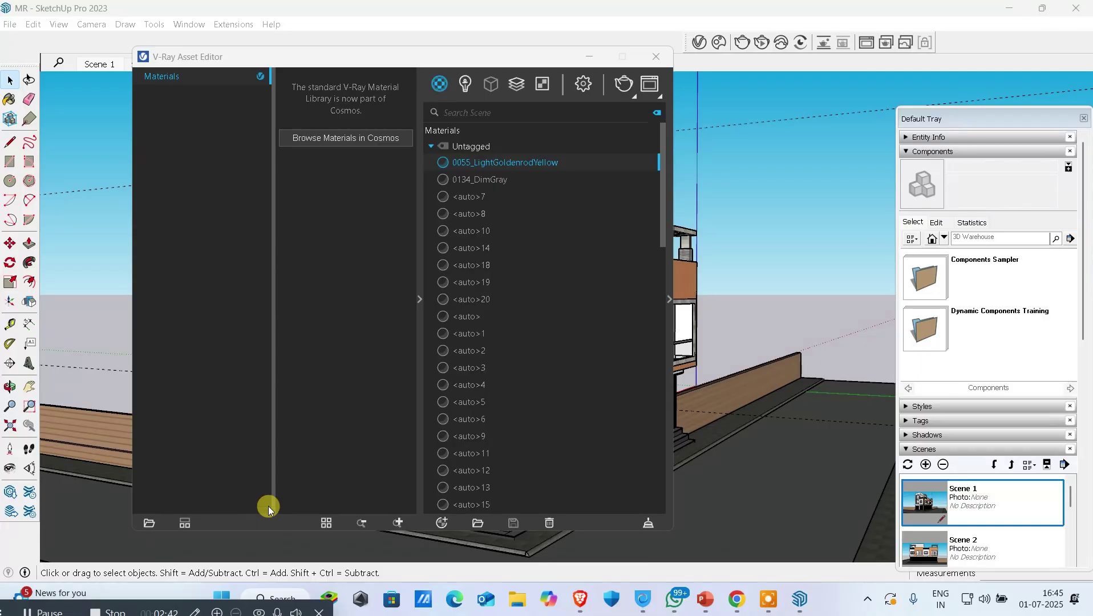
Step: Expand the material settings pane of the Asset Editor and move the editor clear of the Default Tray
click(663, 293)
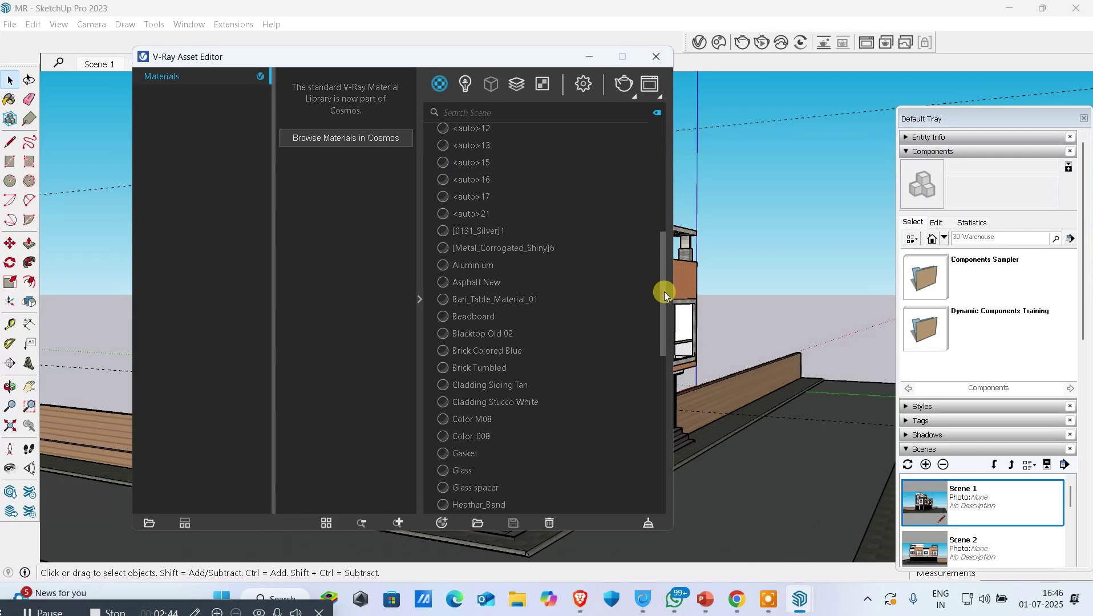
click(669, 300)
click(506, 298)
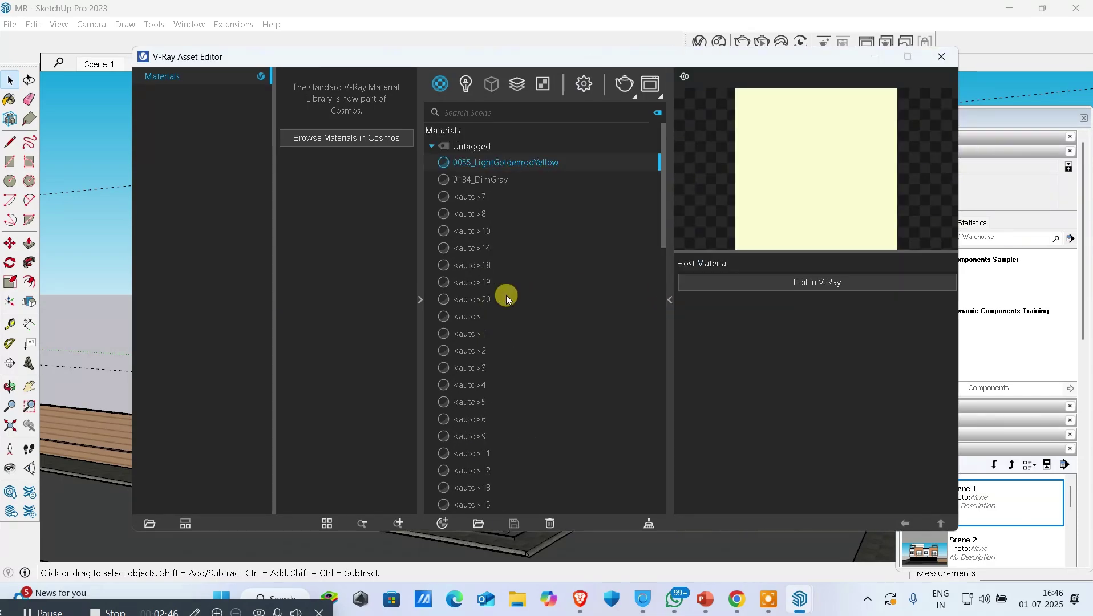
click(869, 156)
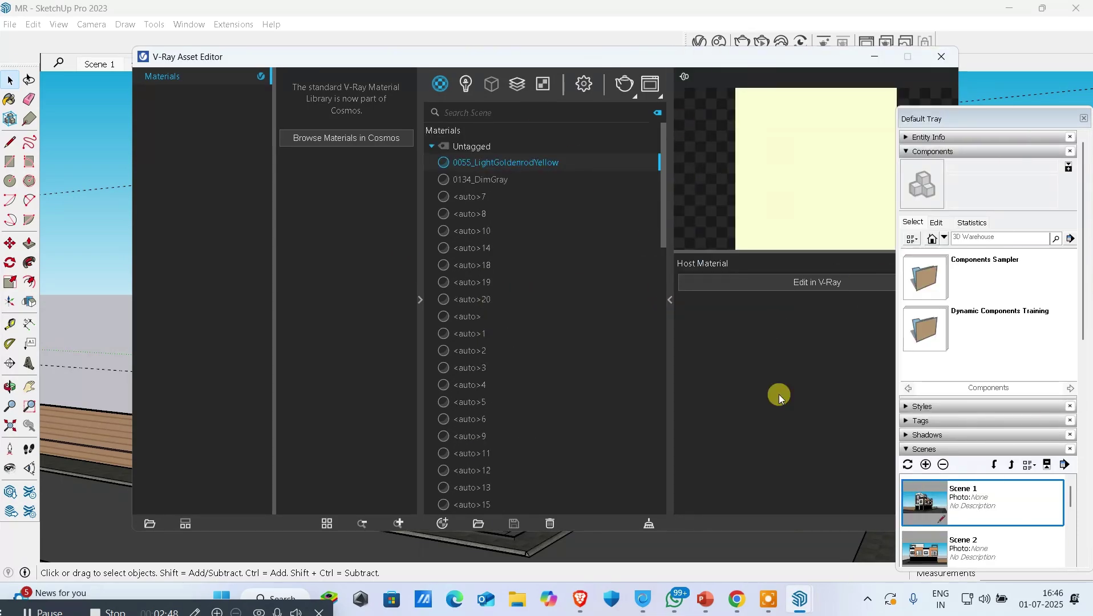
drag(532, 64, 438, 47)
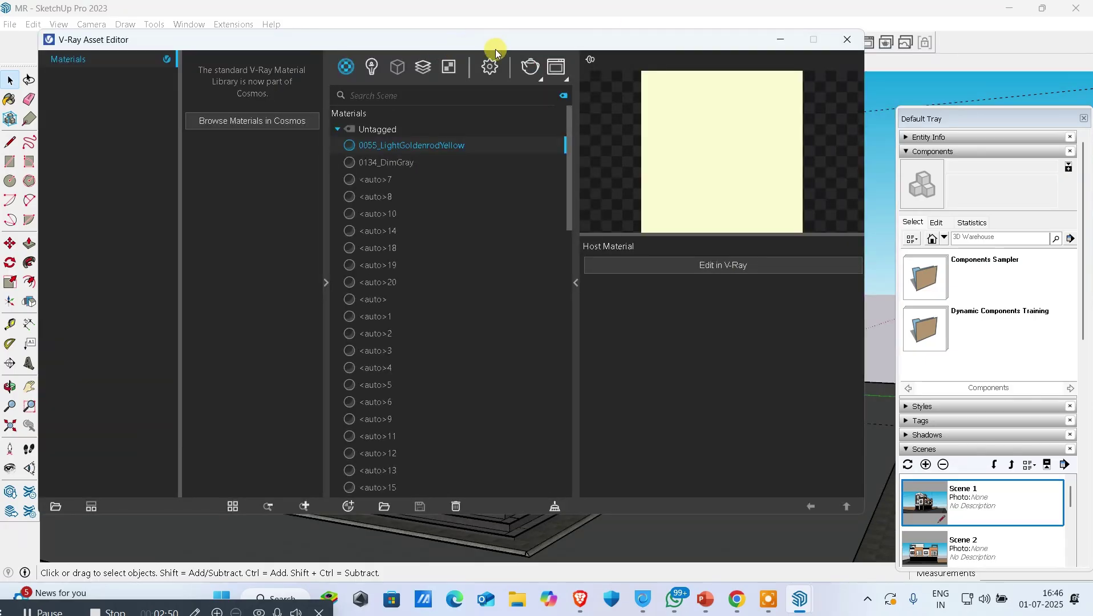
click(574, 281)
click(574, 281)
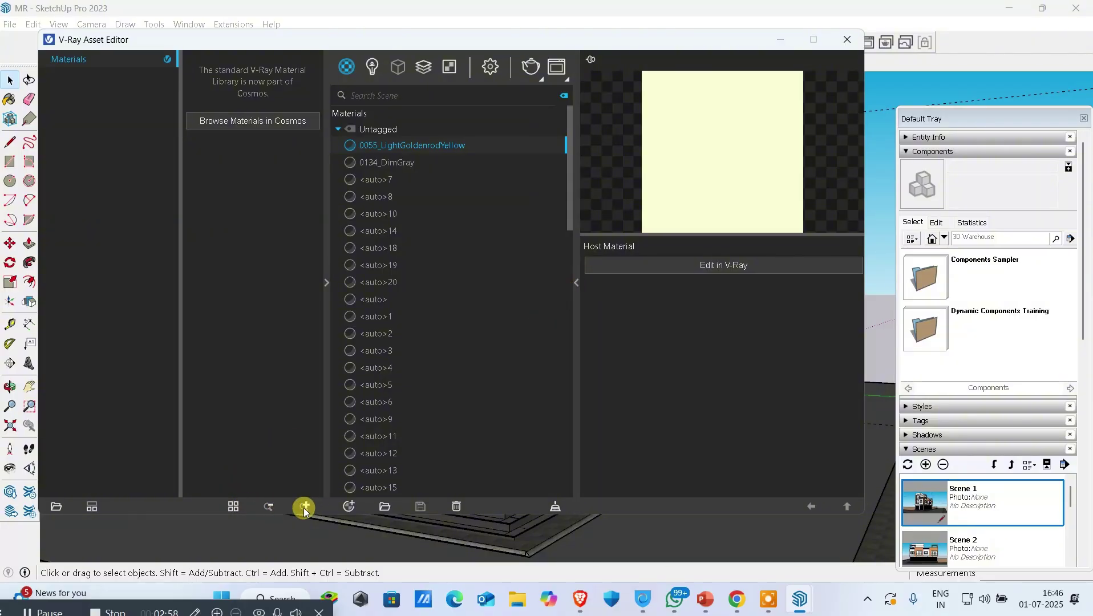
Step: Create a new V-Ray material asset of the Generic type
click(346, 510)
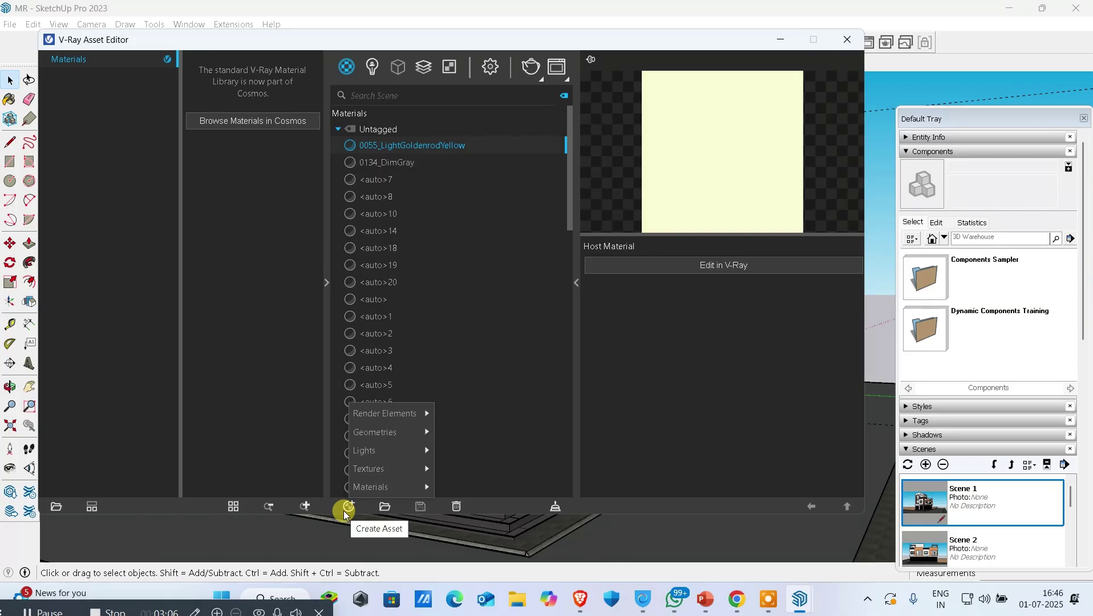
mouse_move(370, 415)
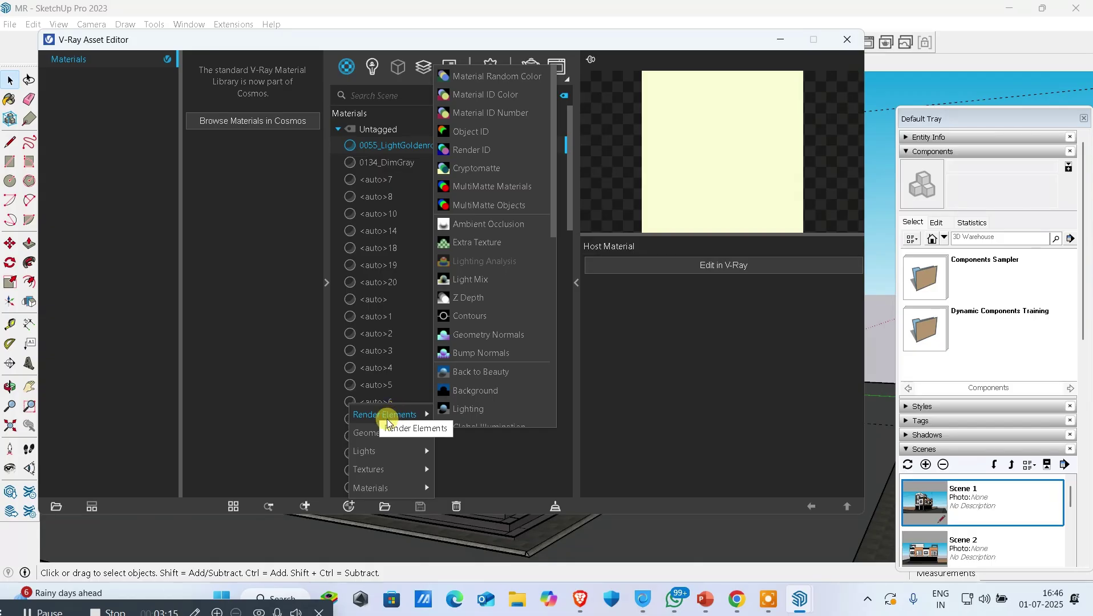
mouse_move(388, 432)
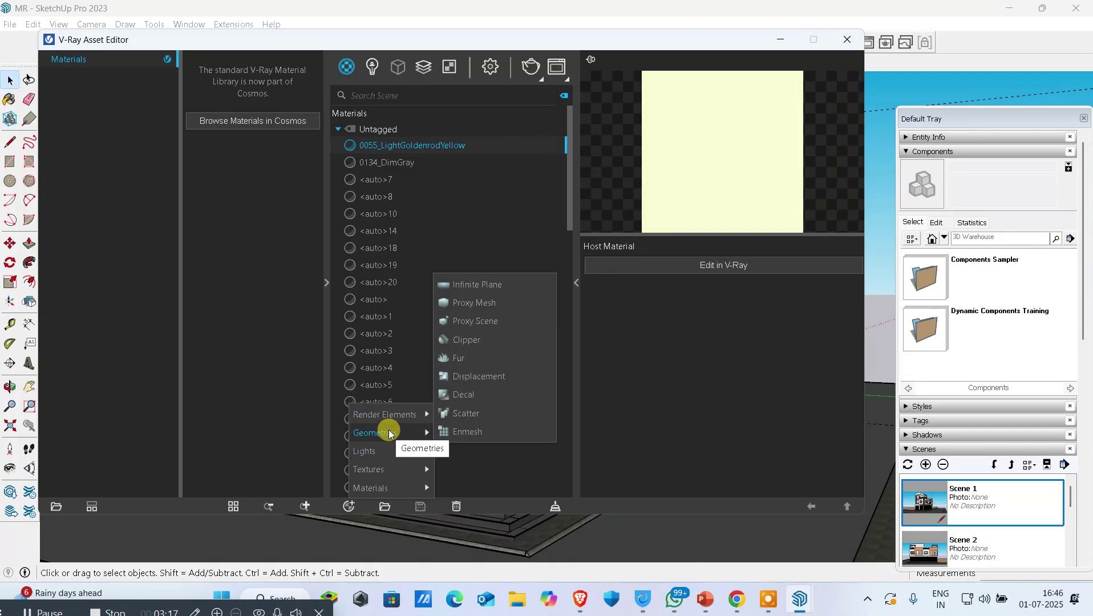
mouse_move(374, 449)
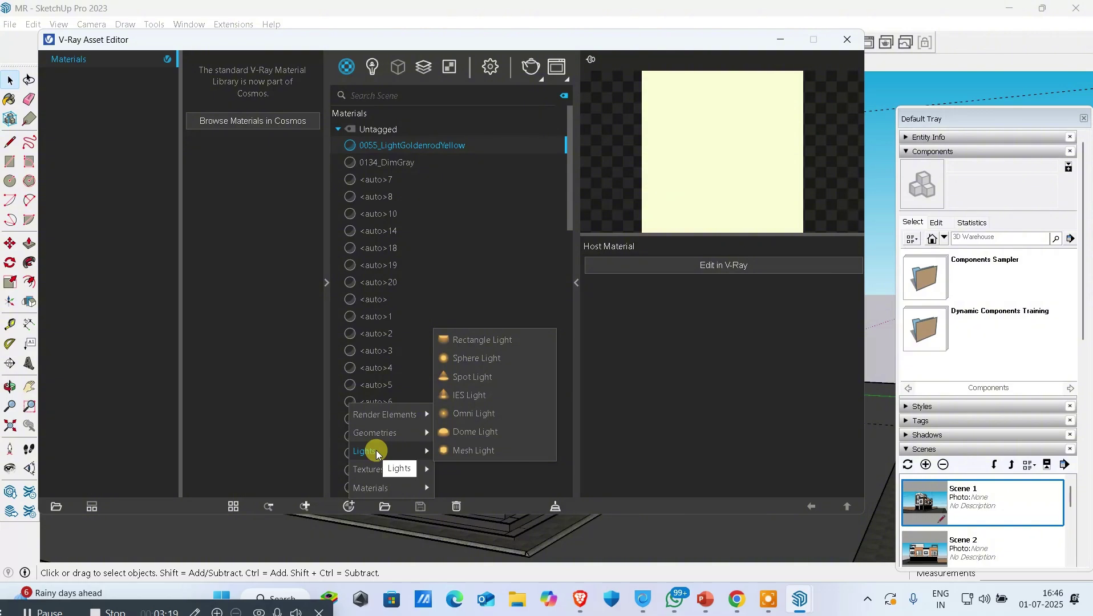
mouse_move(370, 488)
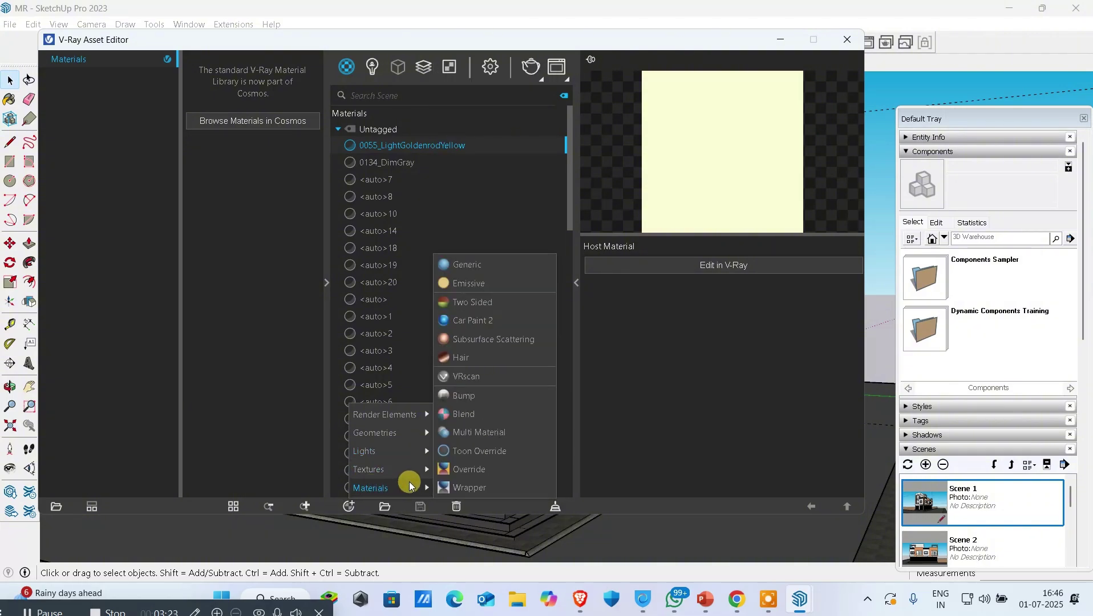
mouse_move(417, 478)
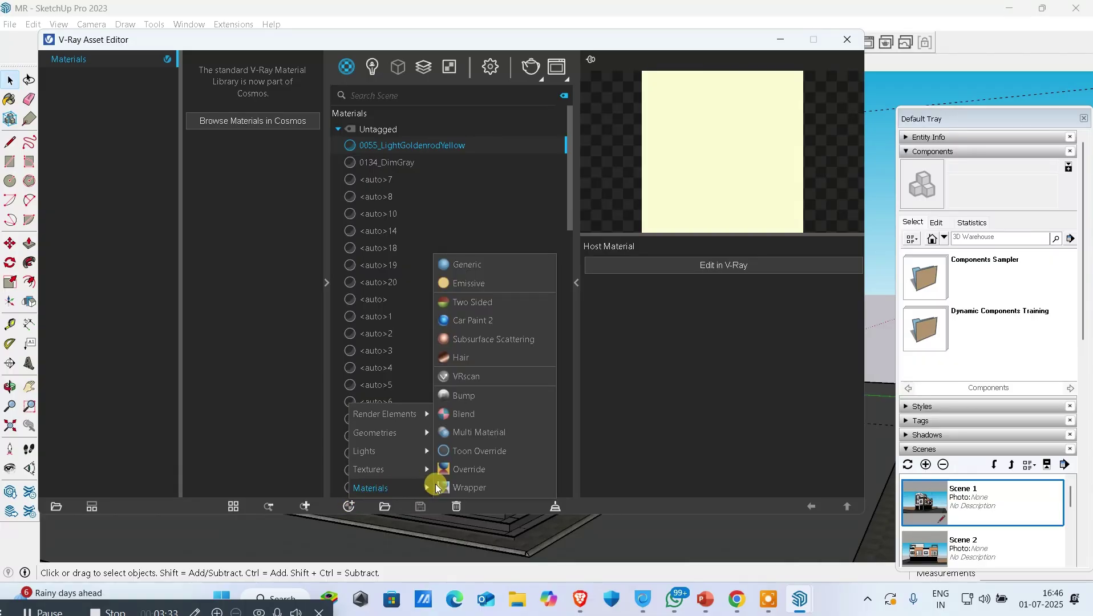
click(500, 263)
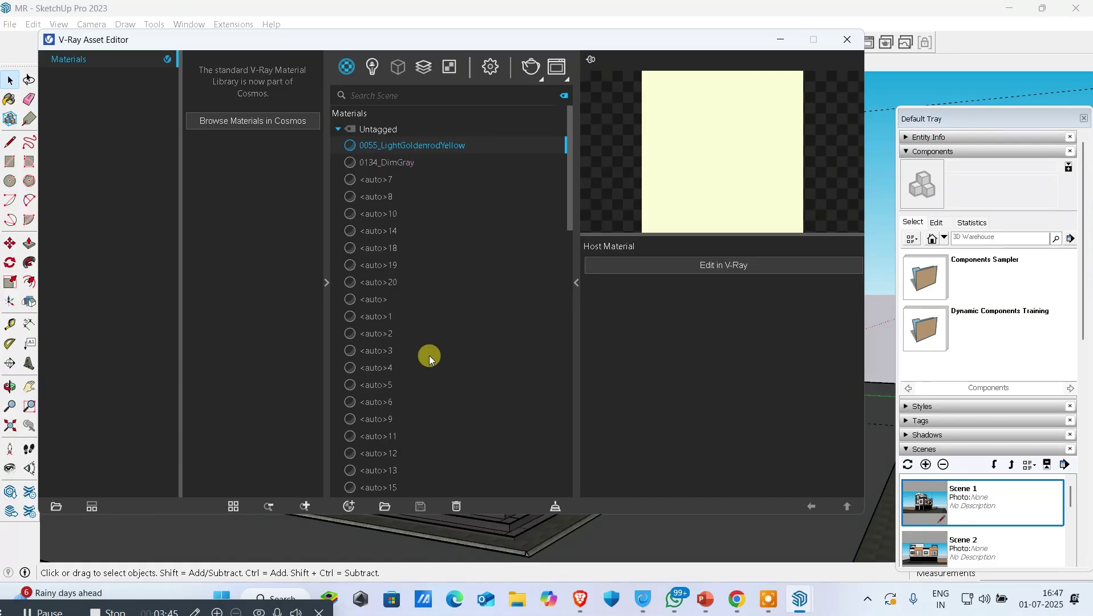
Step: Rename the new Generic material to "1. xyz"
scroll(382, 228, down, 15)
click(371, 489)
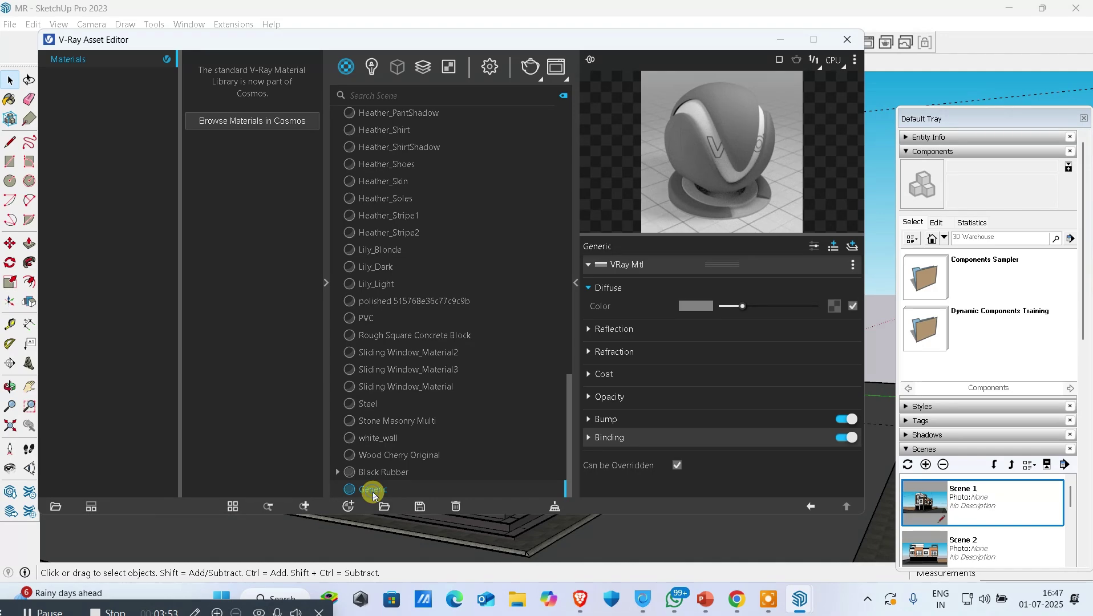
right_click(372, 492)
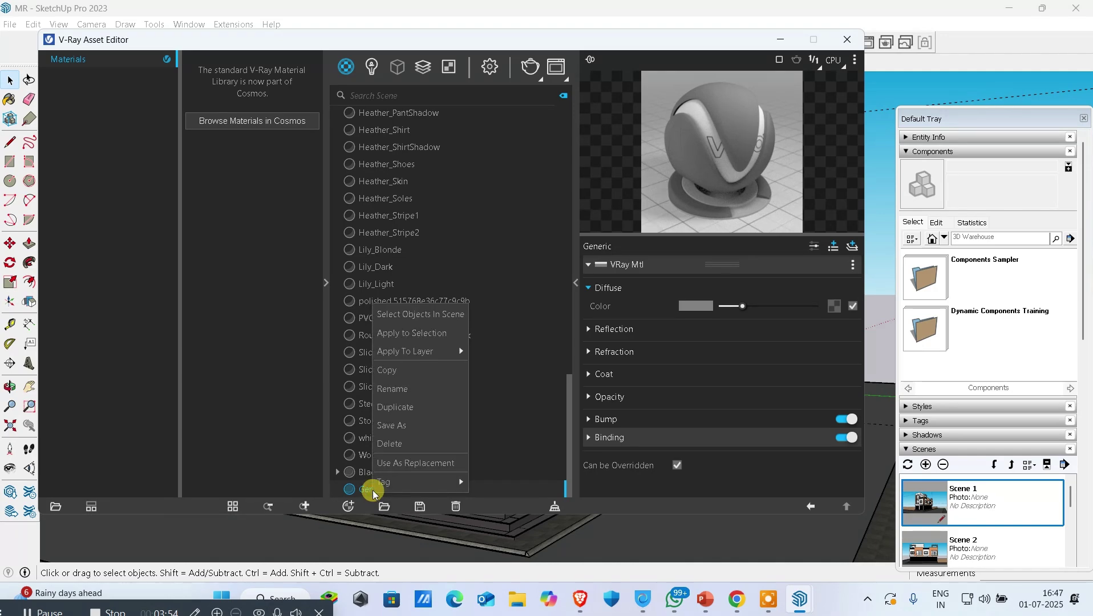
click(407, 394)
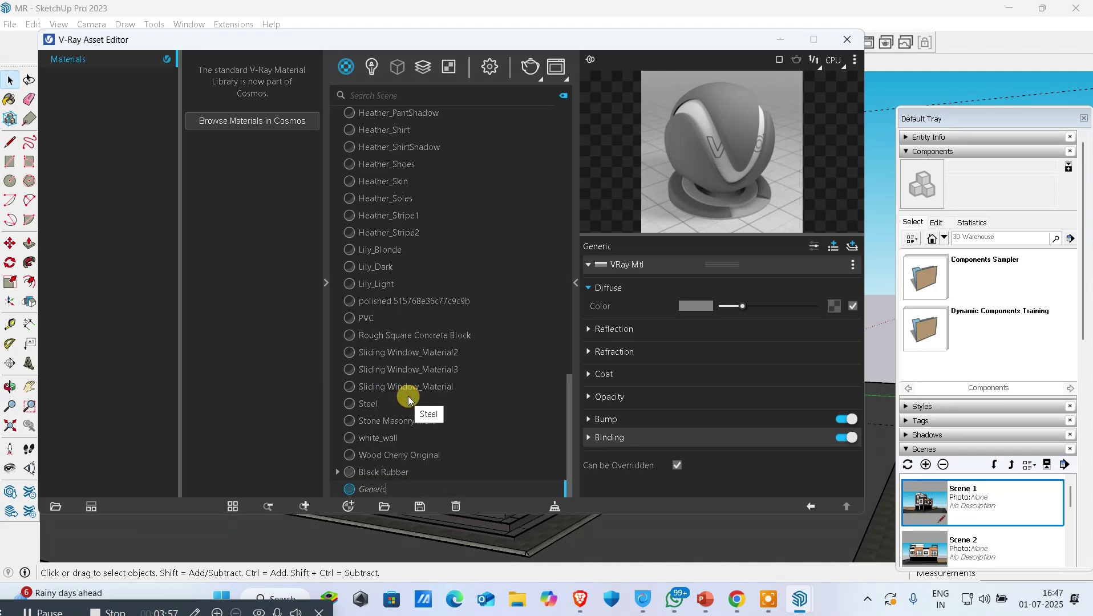
key(BackSpace)
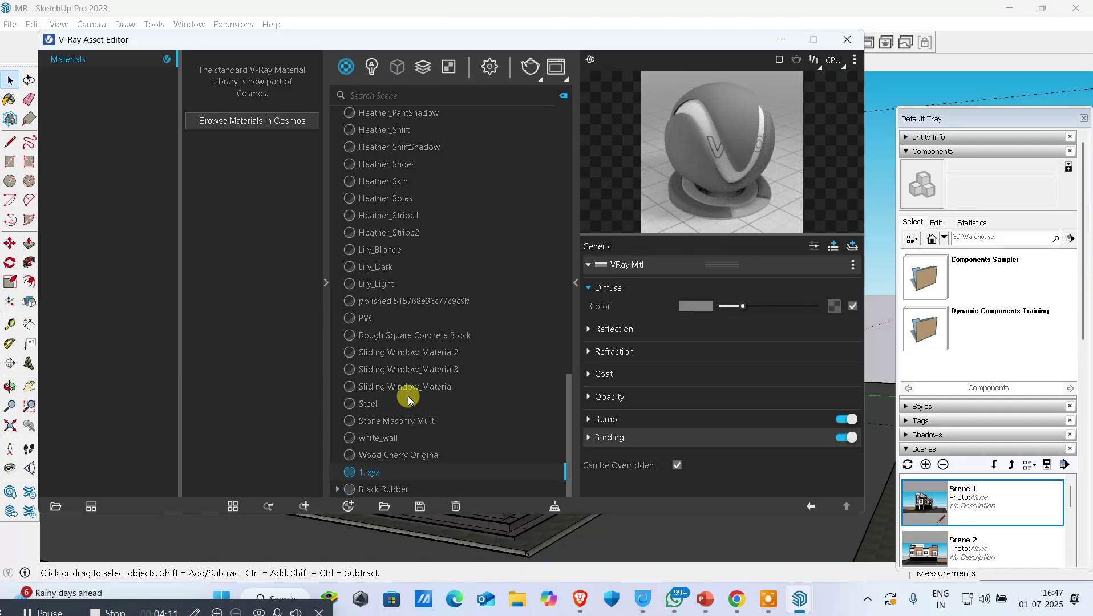
right_click(372, 472)
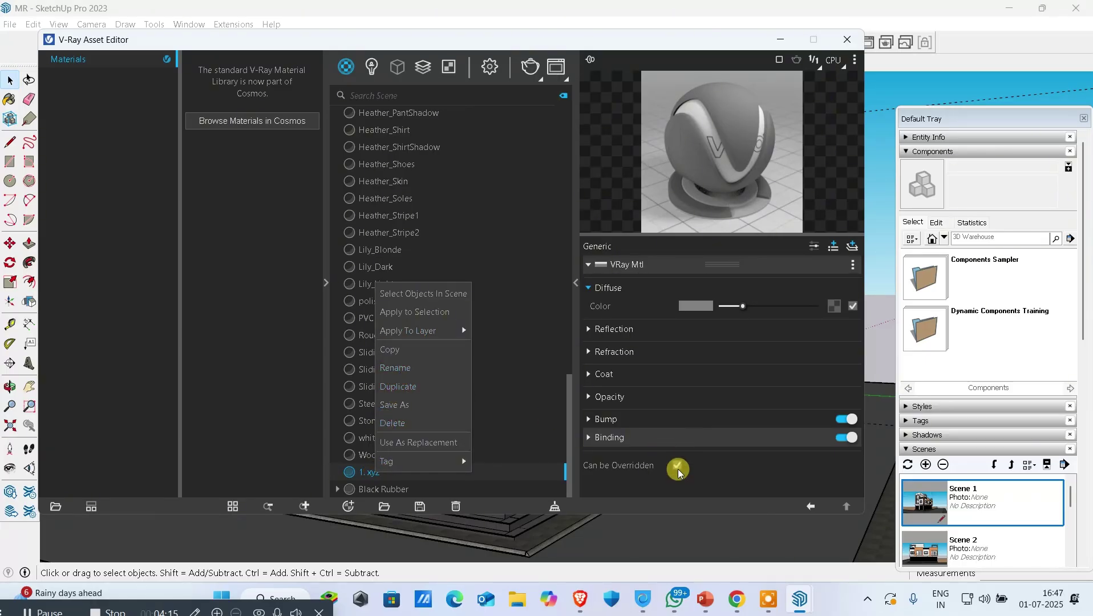
click(554, 475)
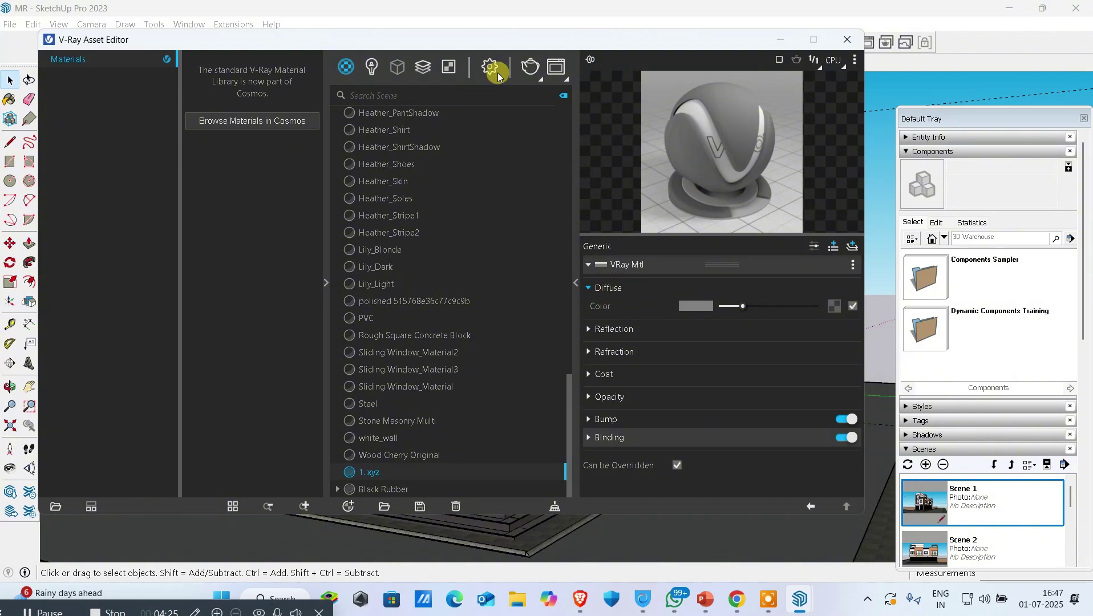
Step: Set the diffuse color of material 1. xyz to a muted red, about R 0.652, G 0.379, B 0.379
drag(514, 45, 569, 39)
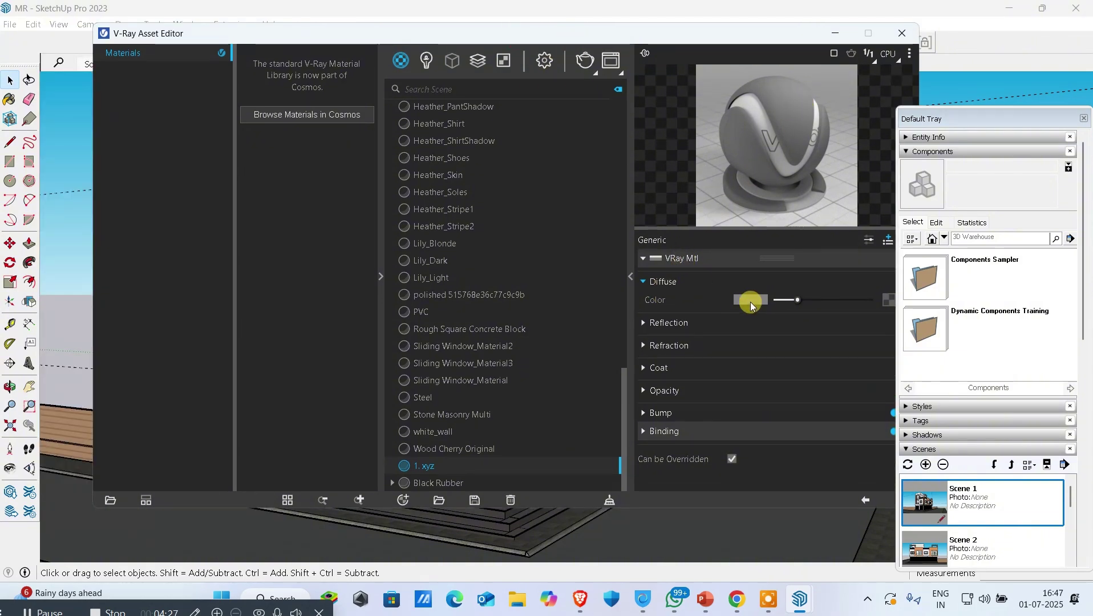
click(750, 300)
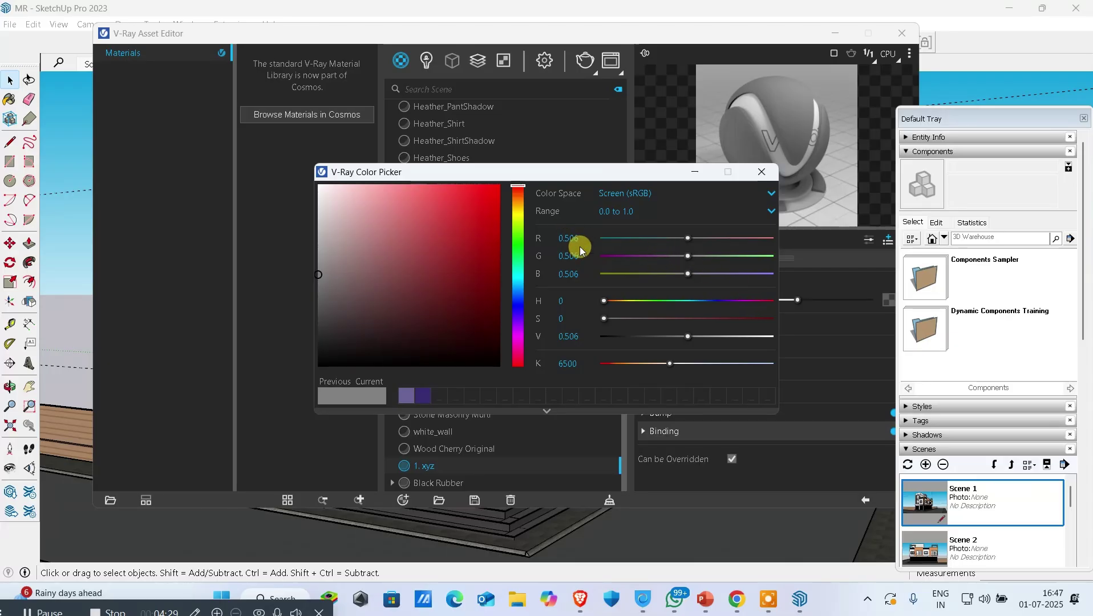
mouse_move(444, 230)
mouse_down()
mouse_move(471, 210)
mouse_move(395, 214)
mouse_move(434, 273)
mouse_move(473, 255)
mouse_move(417, 224)
mouse_move(394, 248)
mouse_up()
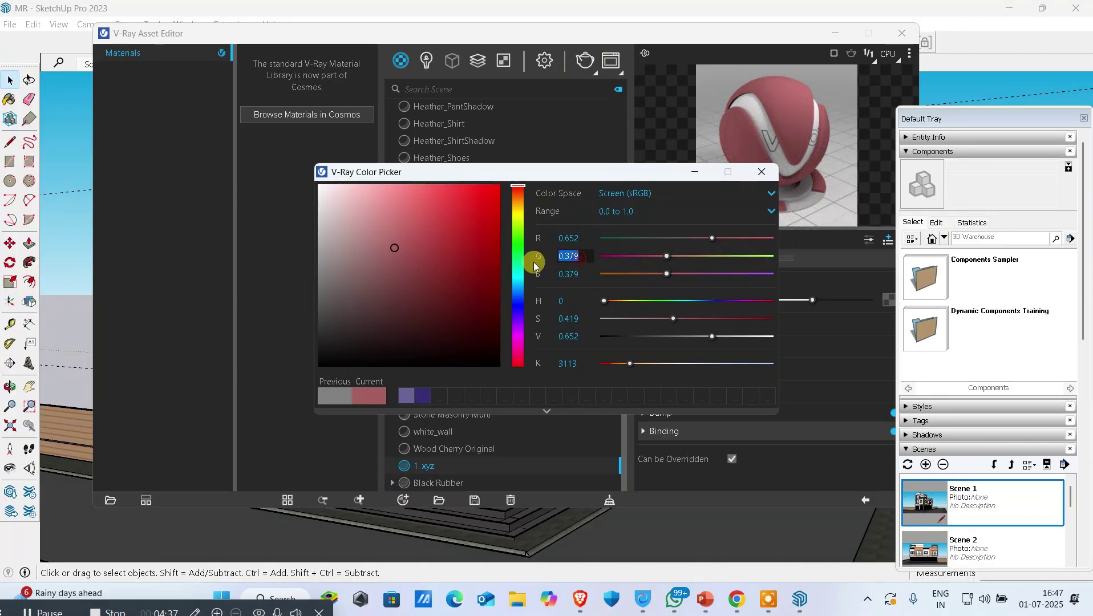
Step: Switch the color picker's color space to Rendering (RGB) and return it to Screen (sRGB)
click(585, 237)
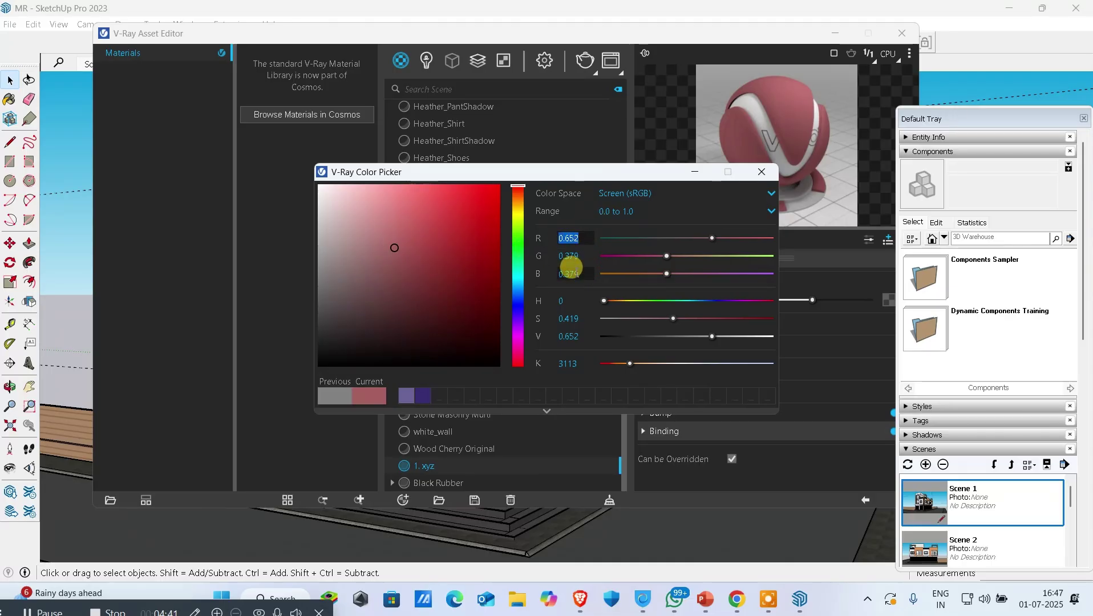
click(649, 192)
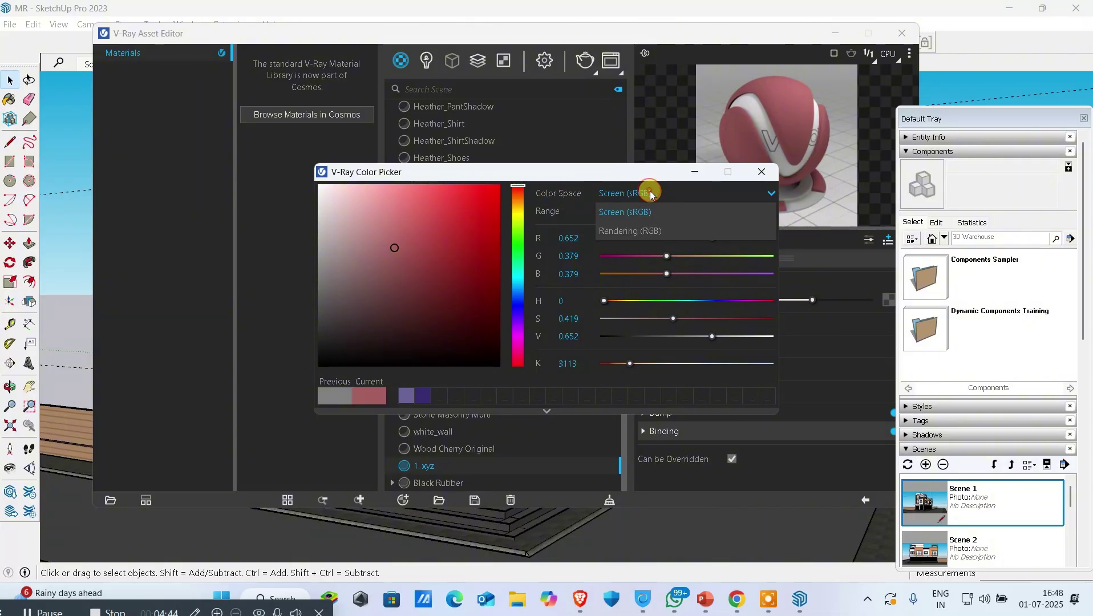
click(649, 232)
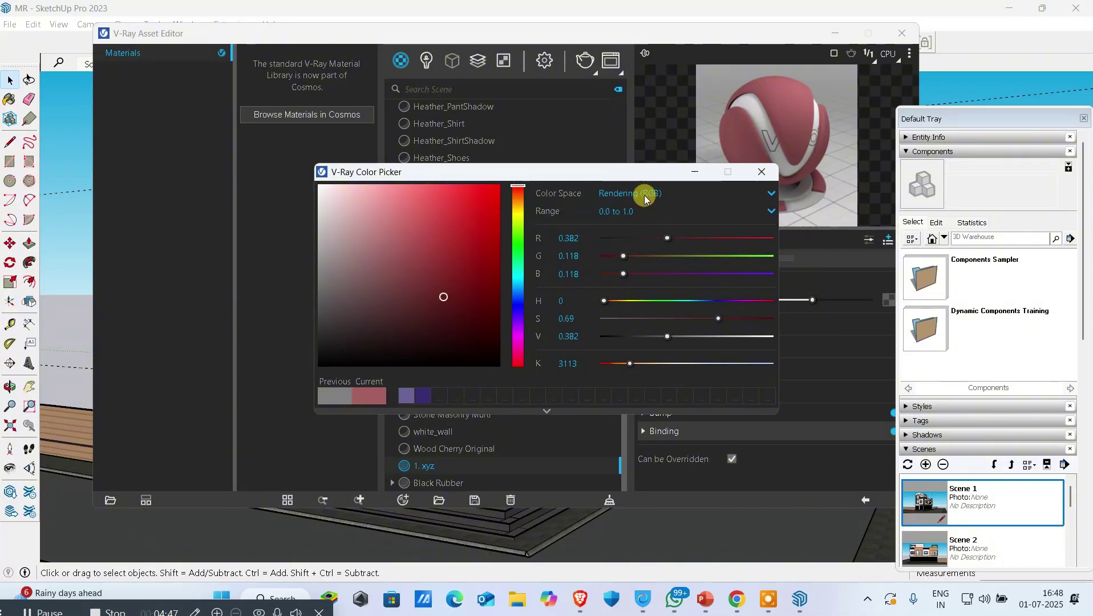
click(642, 209)
click(645, 199)
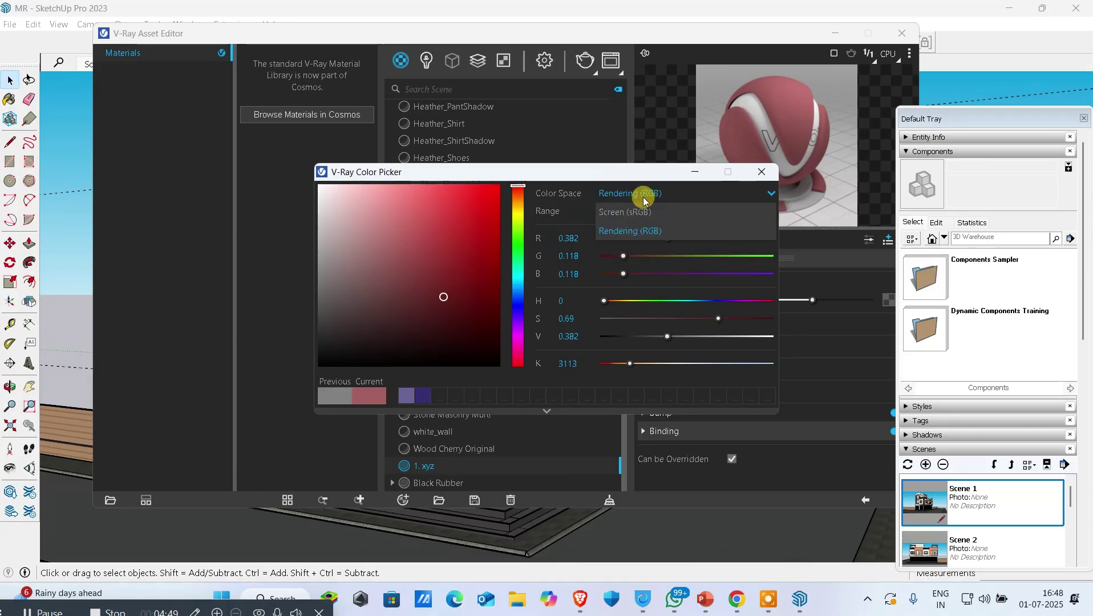
click(641, 213)
Step: Switch the color value range to 0 to 255 and return it to 0.0 to 1.0
click(644, 212)
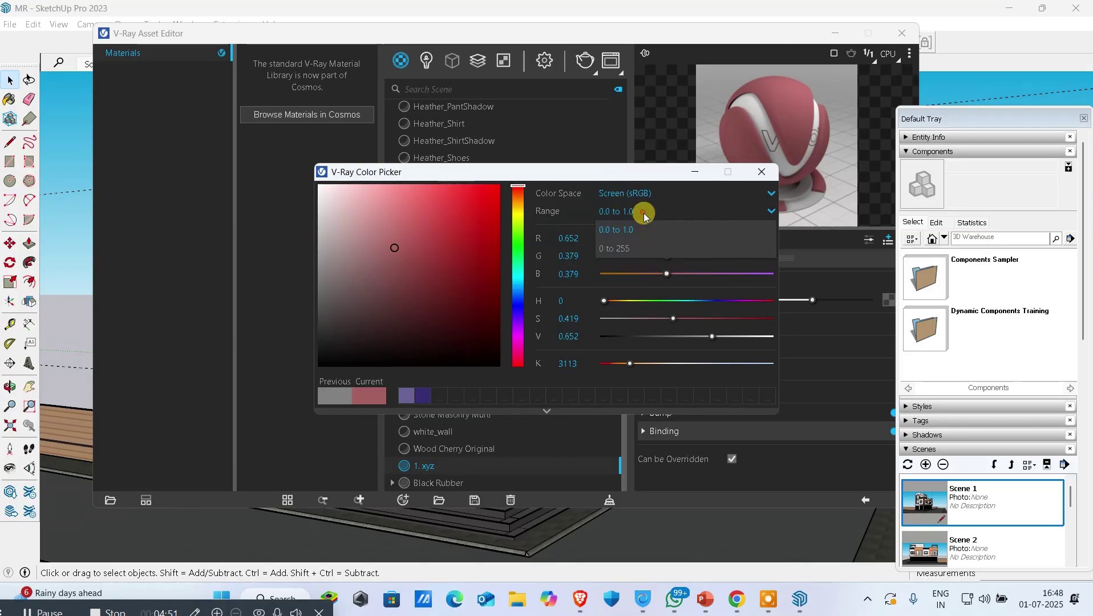
click(634, 253)
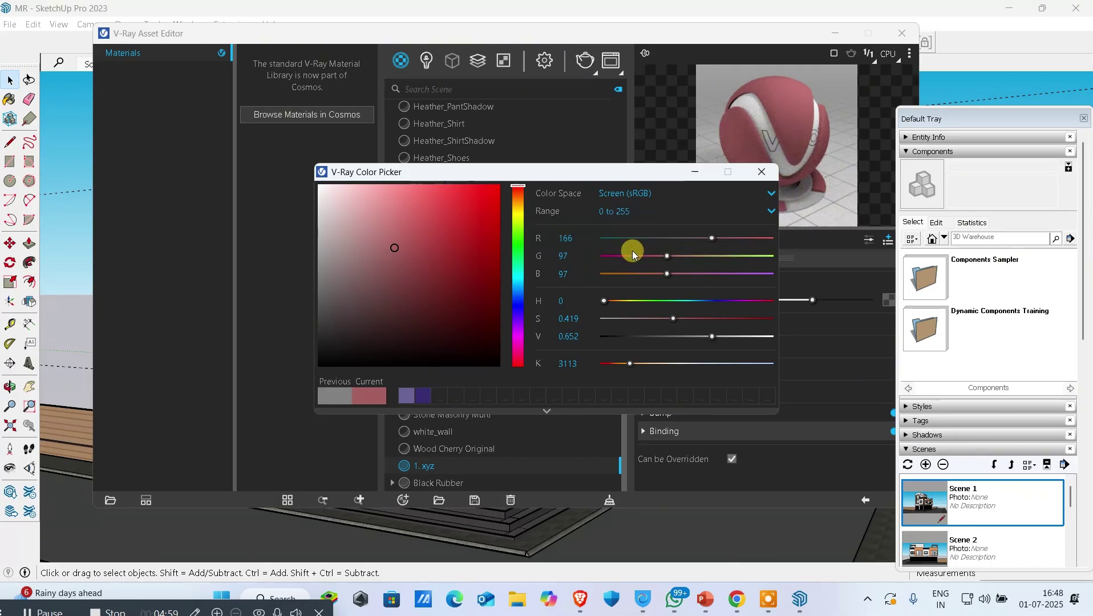
click(660, 214)
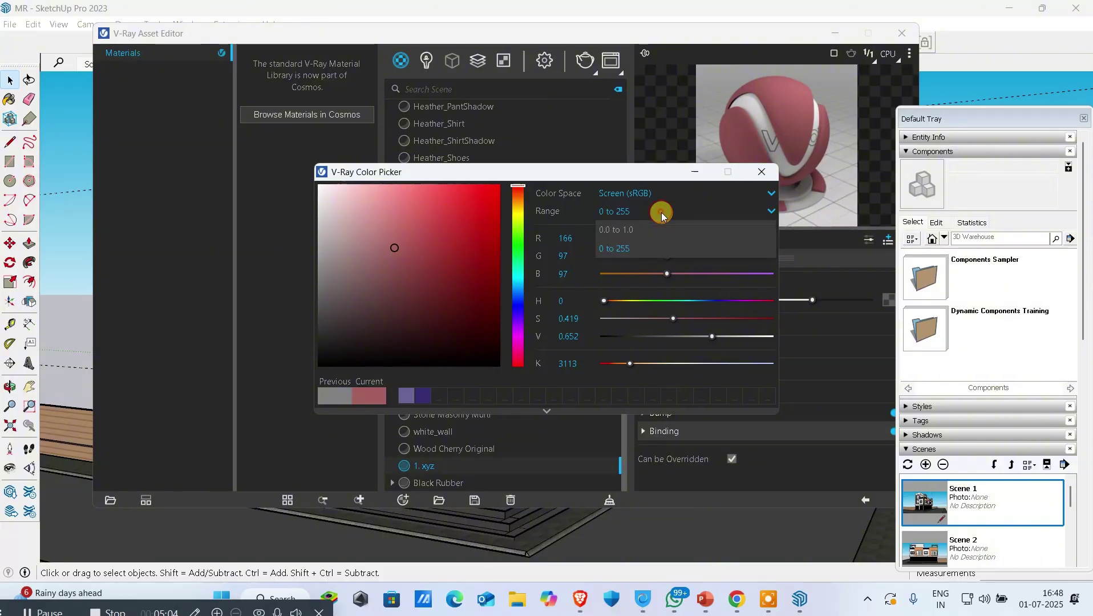
click(630, 246)
click(567, 237)
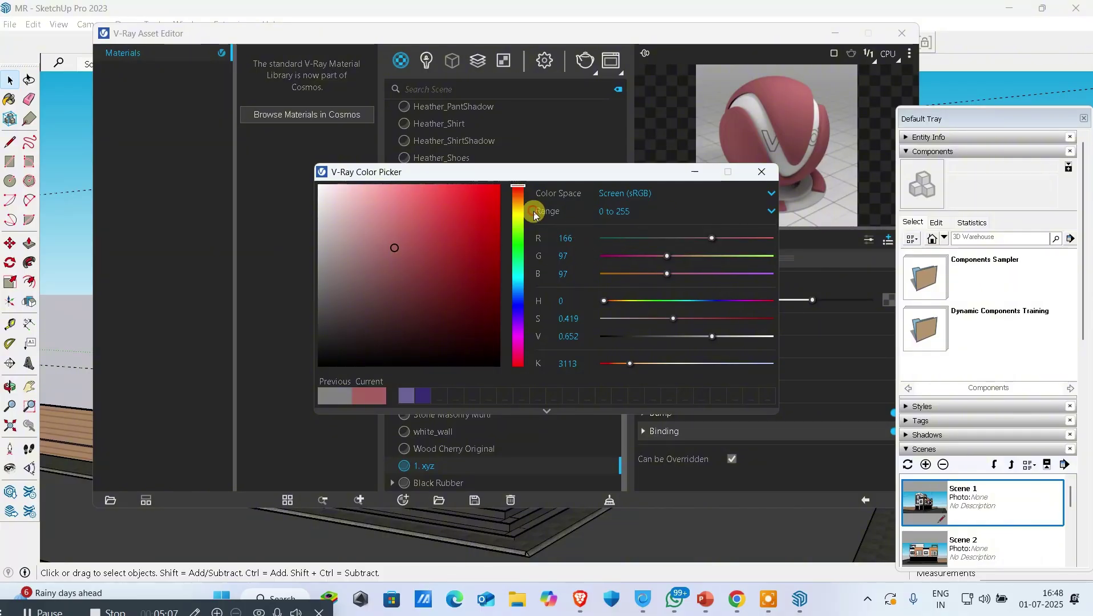
click(608, 210)
click(609, 224)
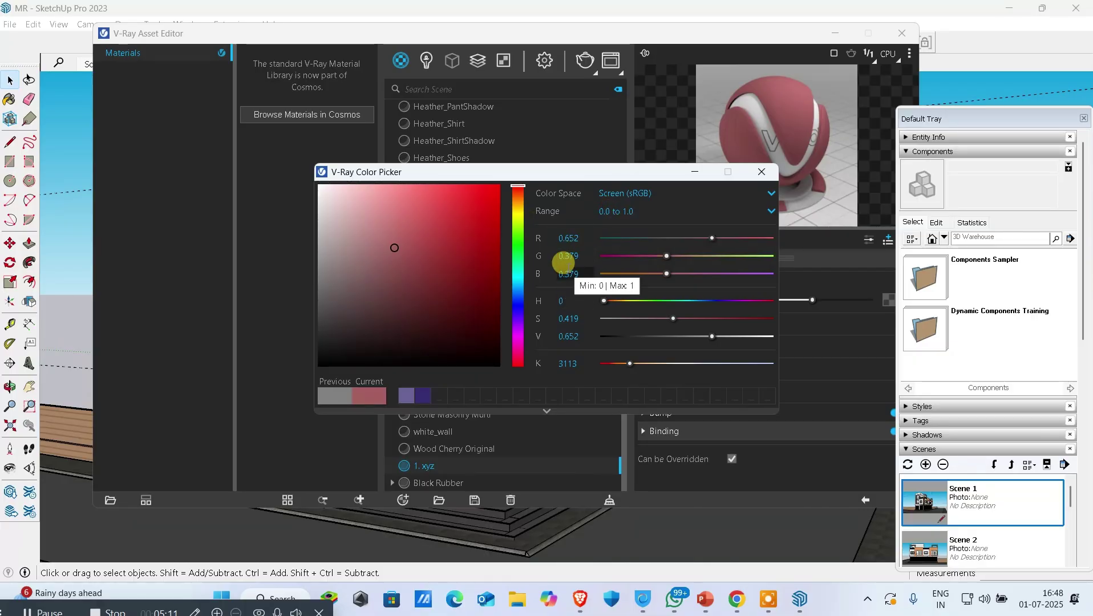
click(576, 251)
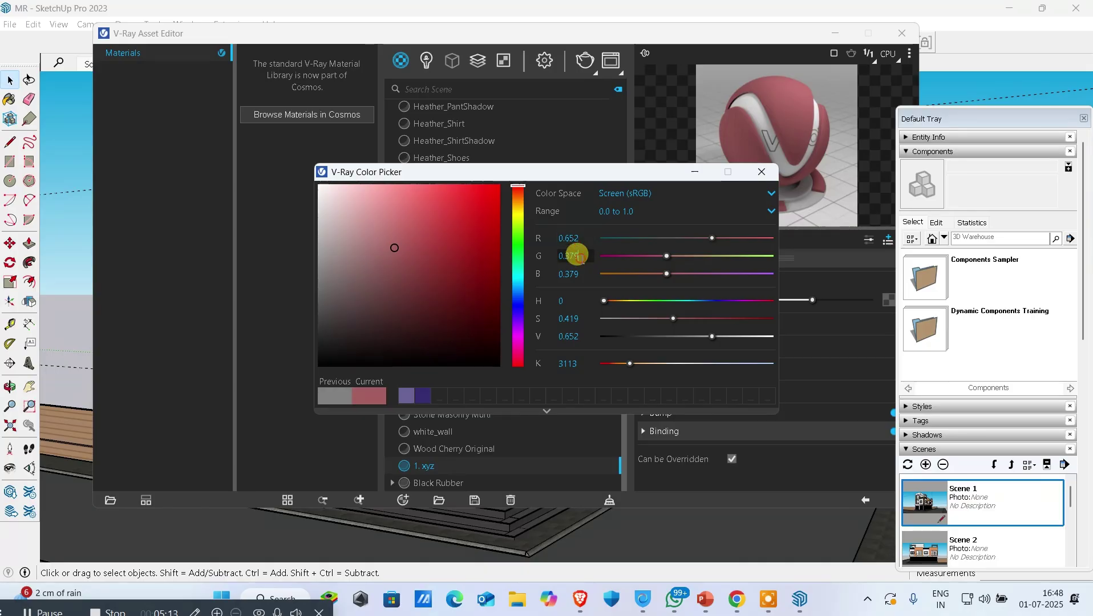
click(578, 298)
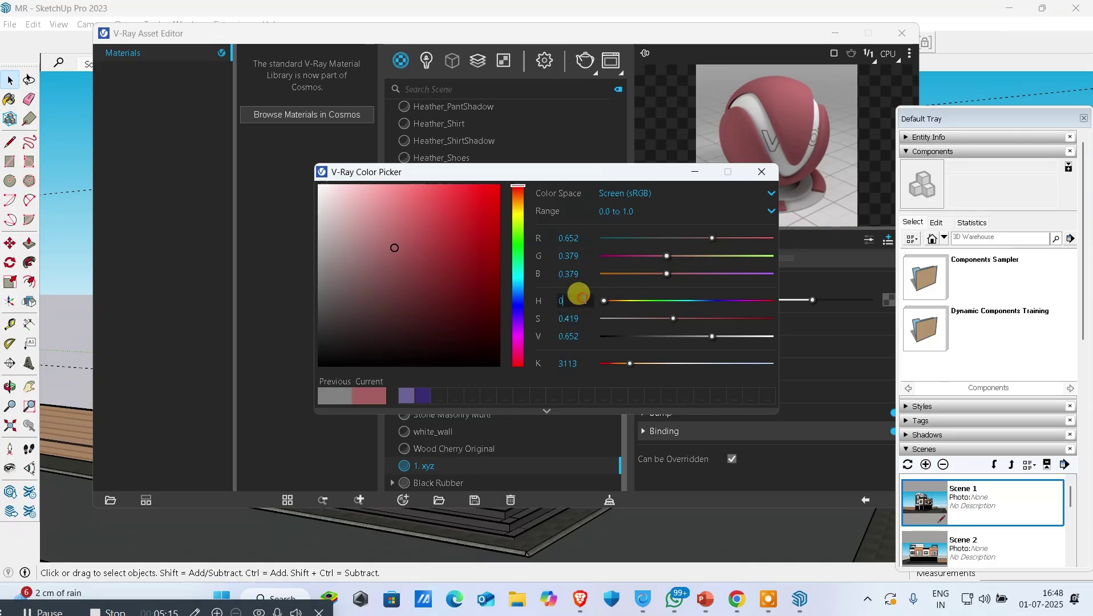
click(576, 336)
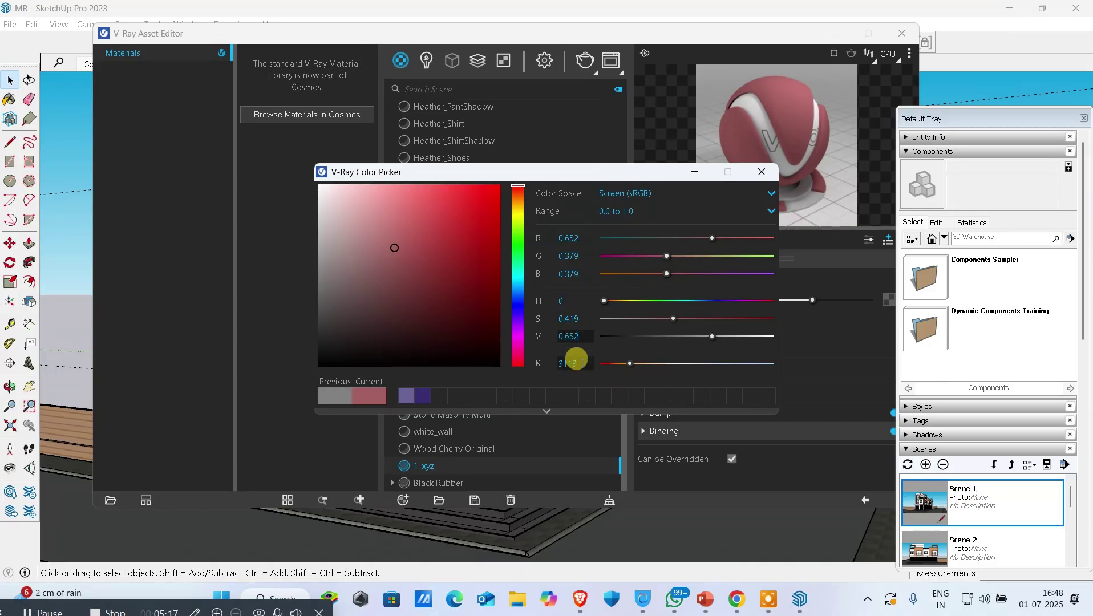
click(576, 360)
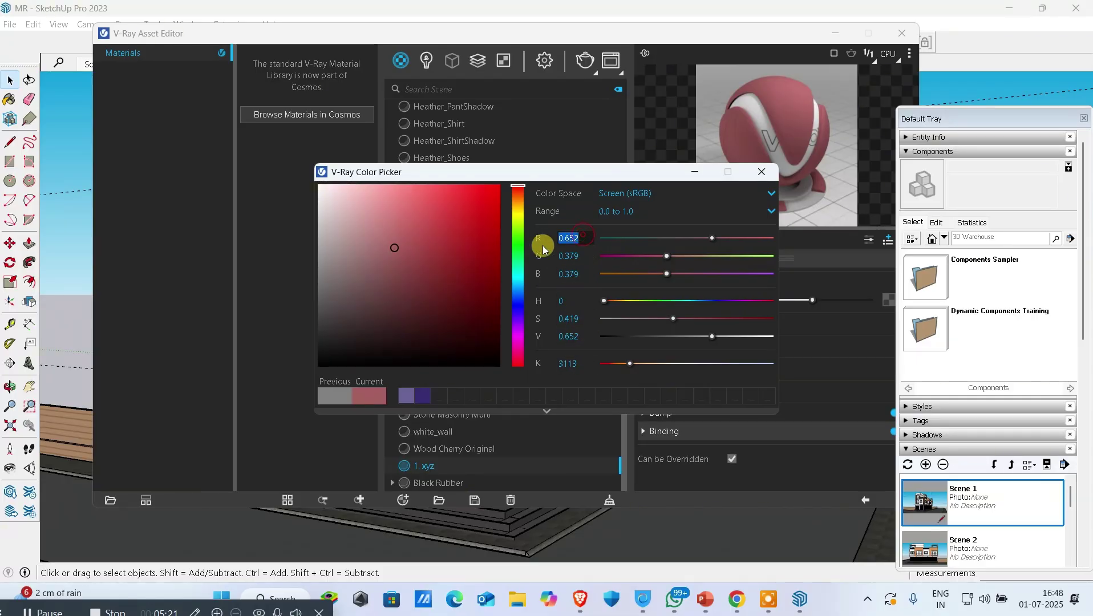
click(577, 274)
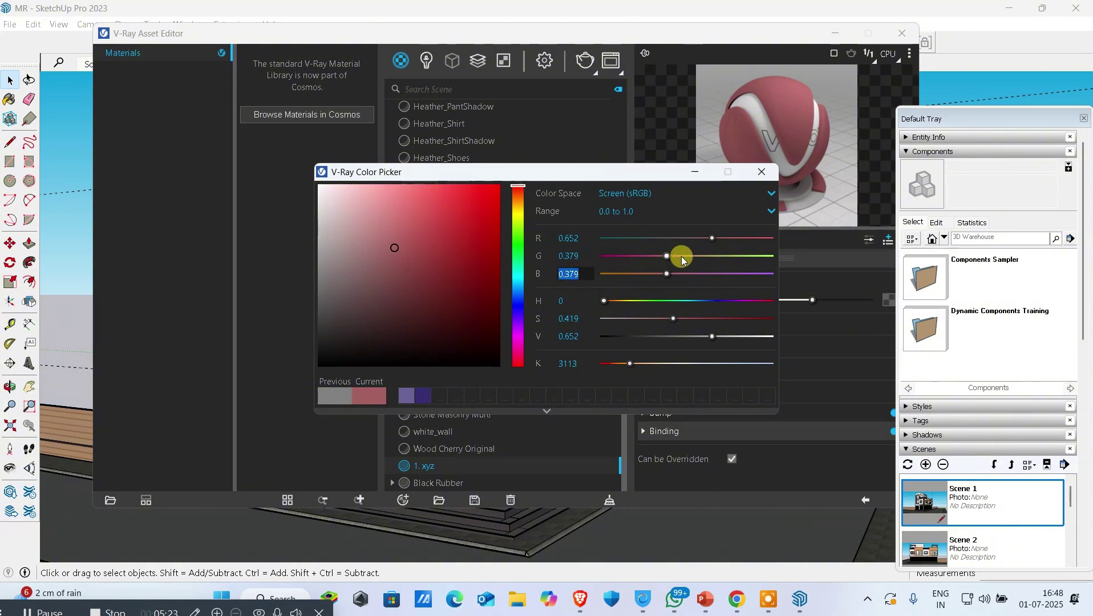
Step: Set the diffuse color of 1. xyz to orange, about R 0.755, G 0.456, B 0.233, and brighten it slightly
click(697, 257)
drag(698, 239, 744, 256)
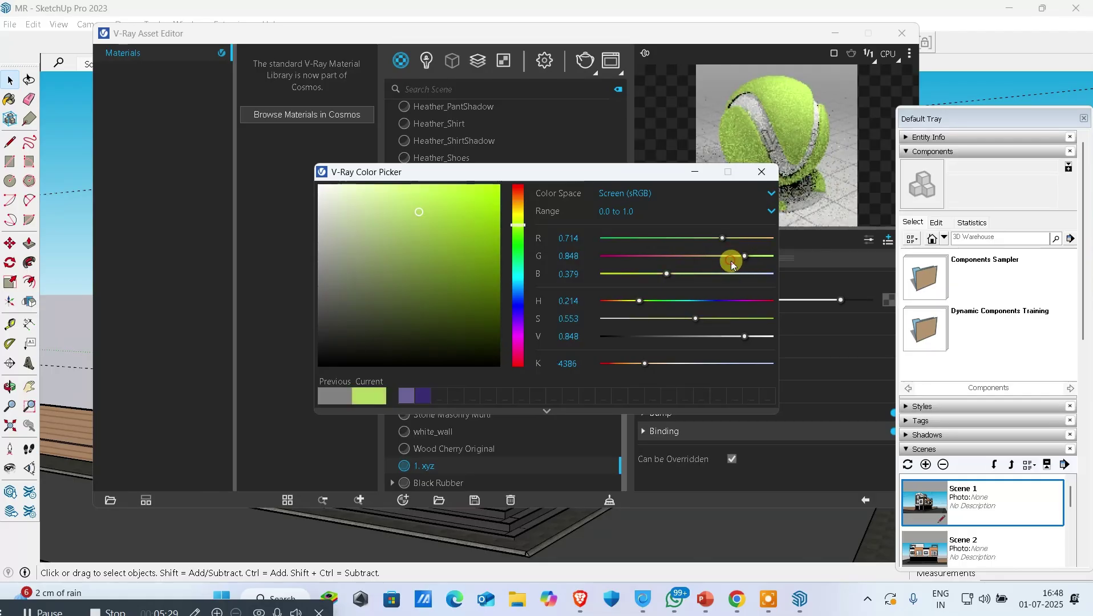
click(731, 272)
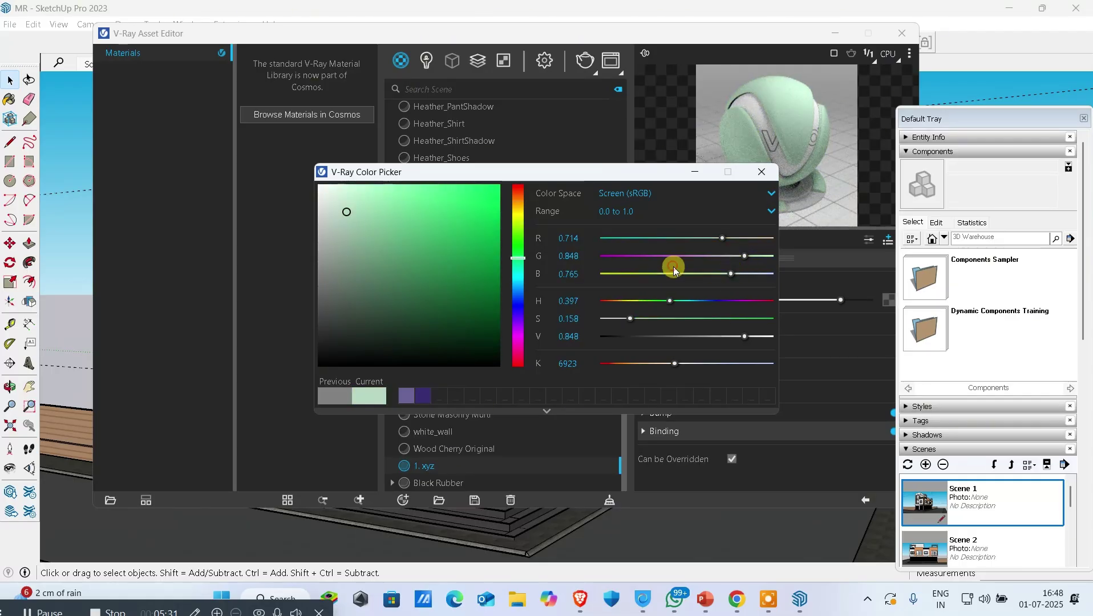
click(642, 274)
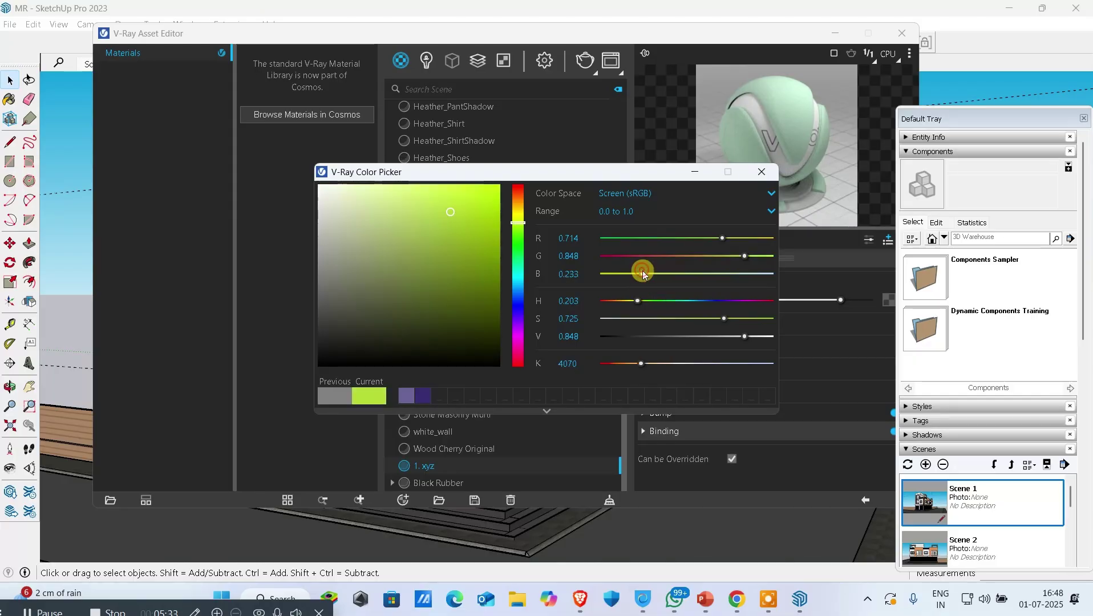
drag(658, 258, 679, 256)
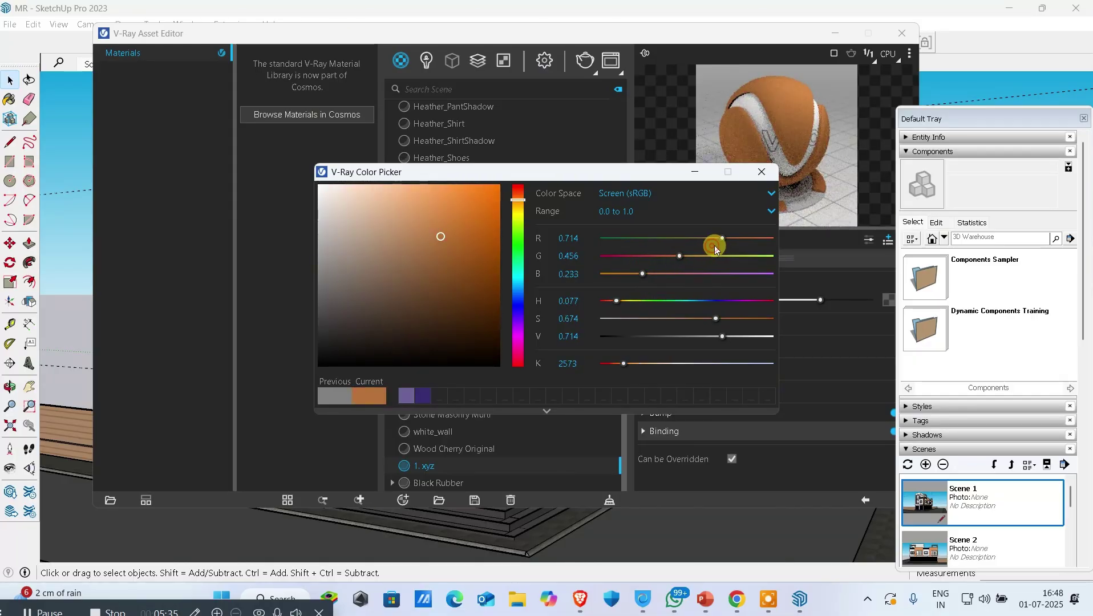
click(730, 238)
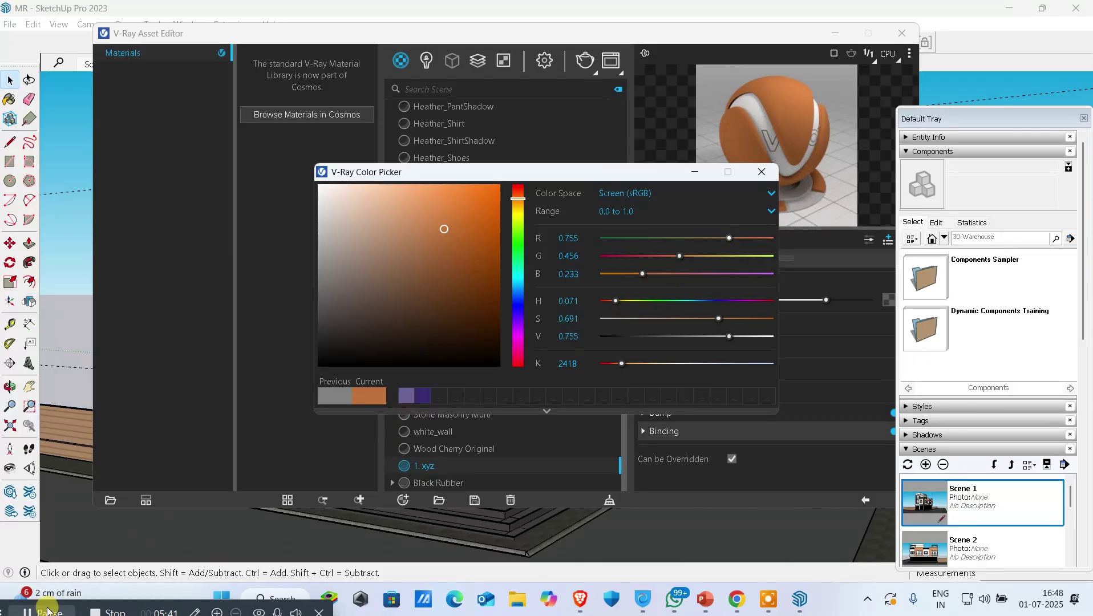
click(49, 611)
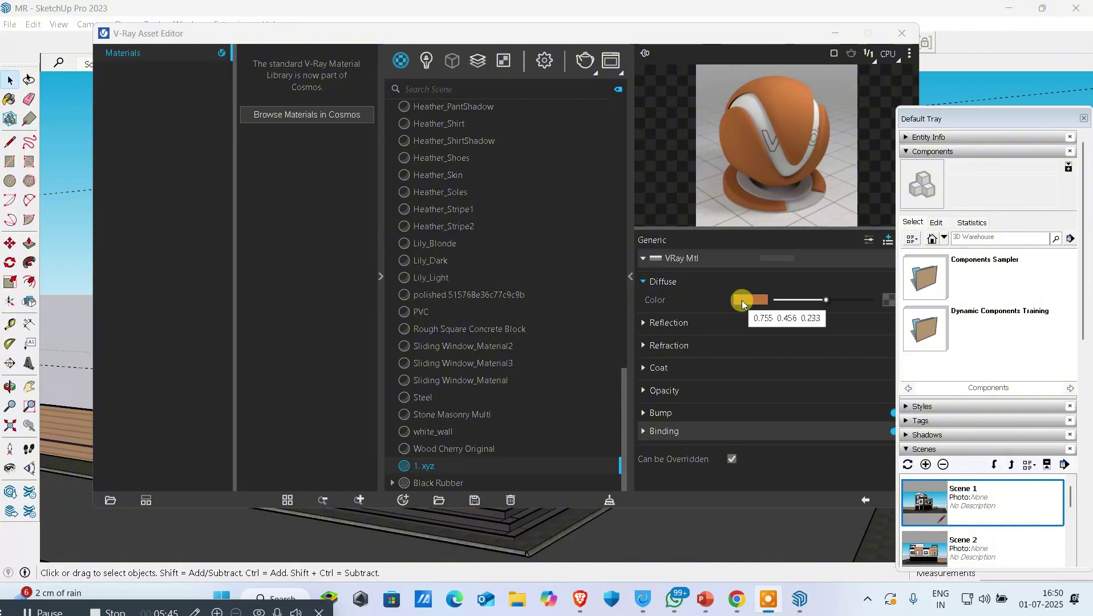
drag(807, 300, 845, 312)
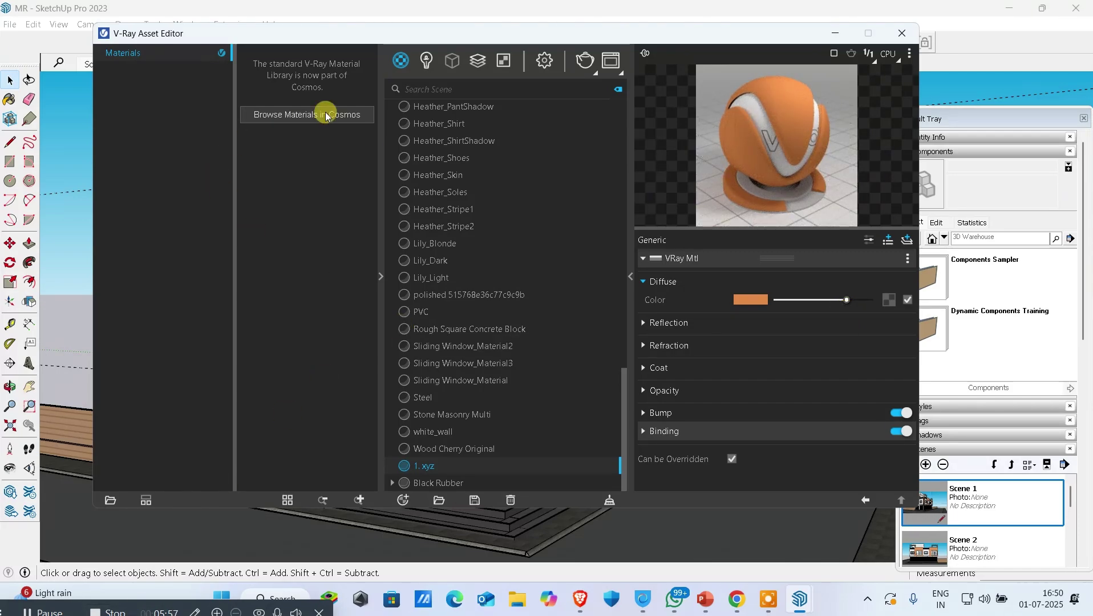
Step: Move the Asset Editor clear of the building and collapse its material library pane
click(448, 34)
drag(448, 34, 624, 41)
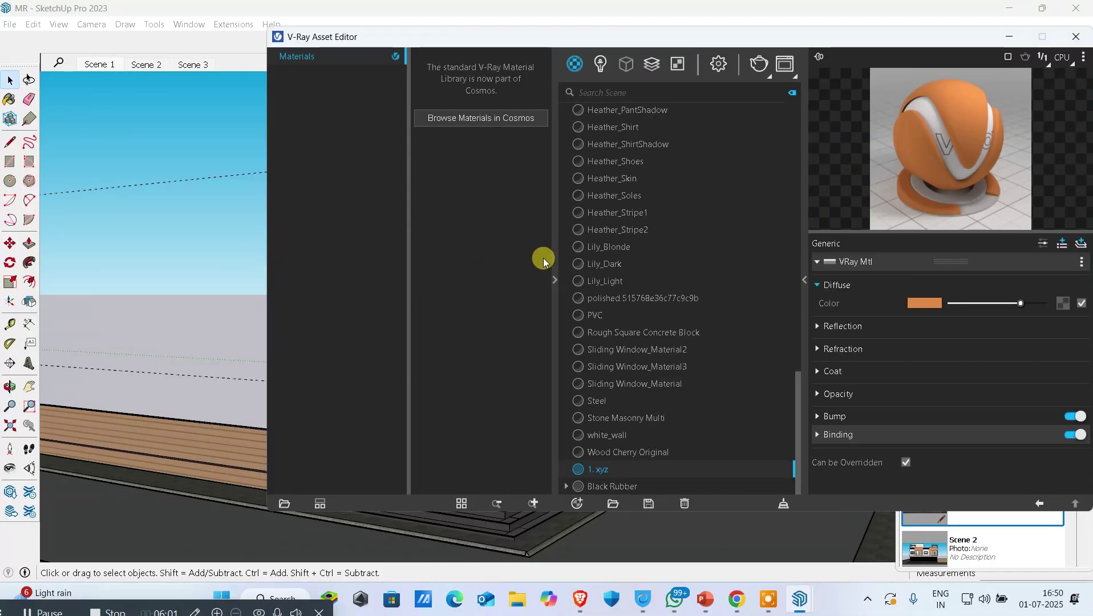
click(553, 275)
Step: Apply material 1. xyz to the uppermost plank of the building's wood-clad corner column and close the Asset Editor
scroll(525, 371, up, 5)
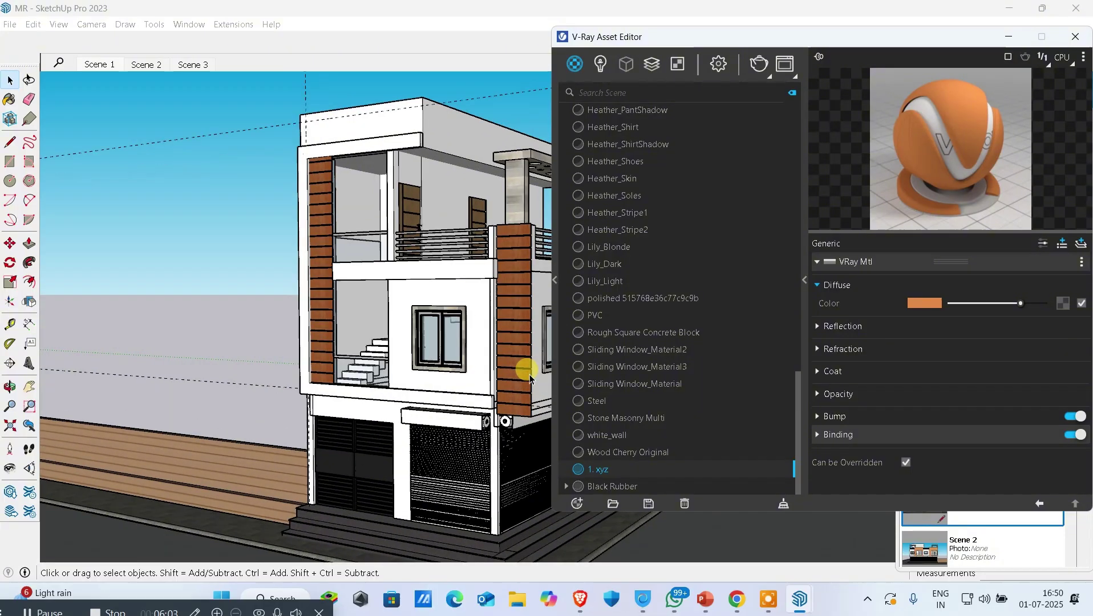
click(518, 129)
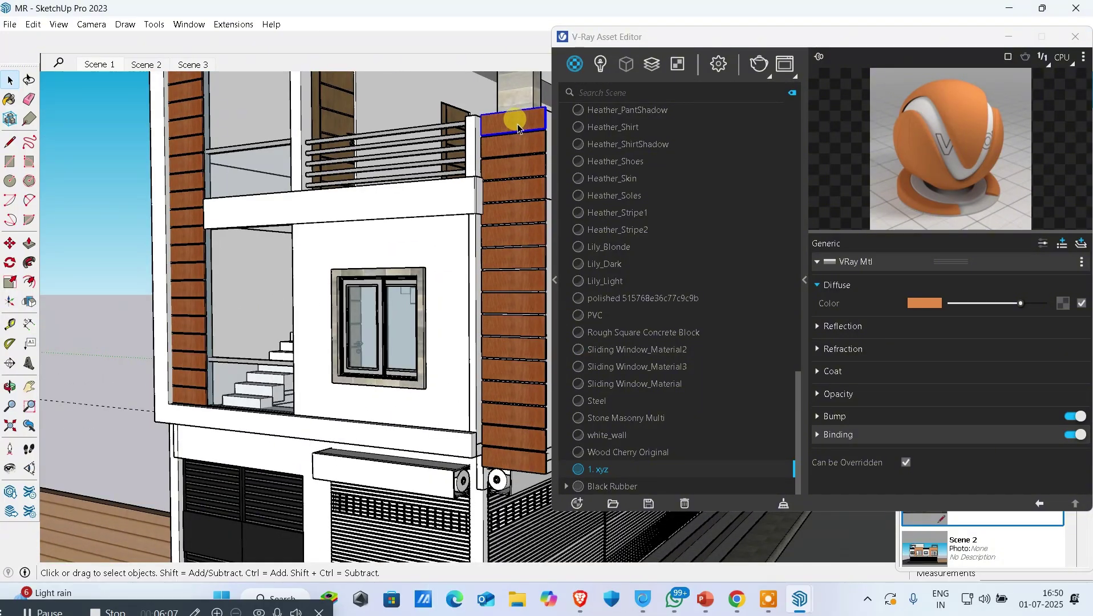
right_click(603, 469)
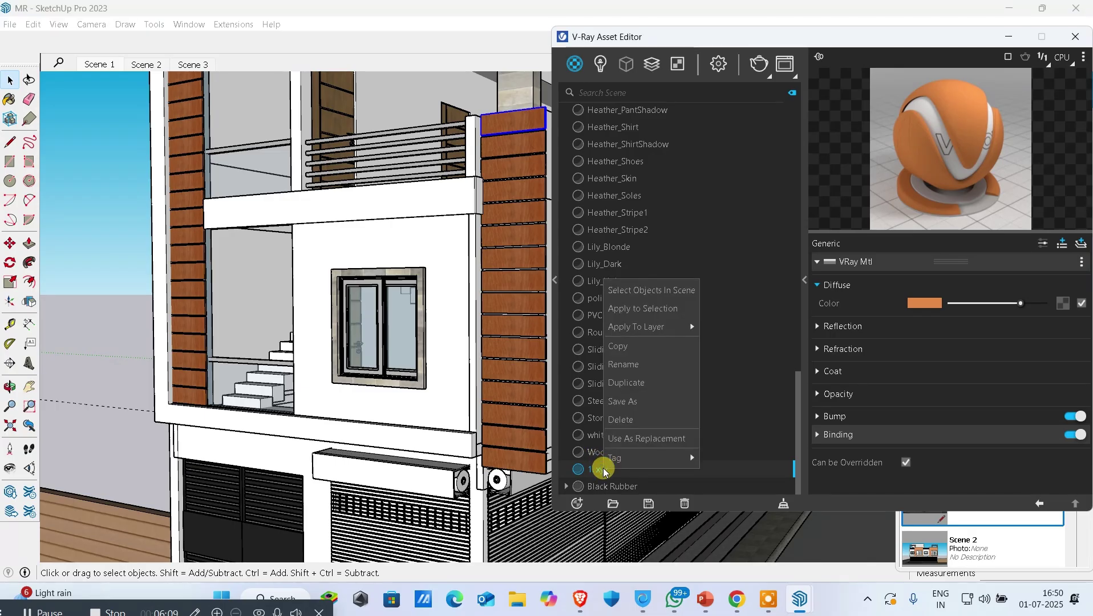
click(650, 308)
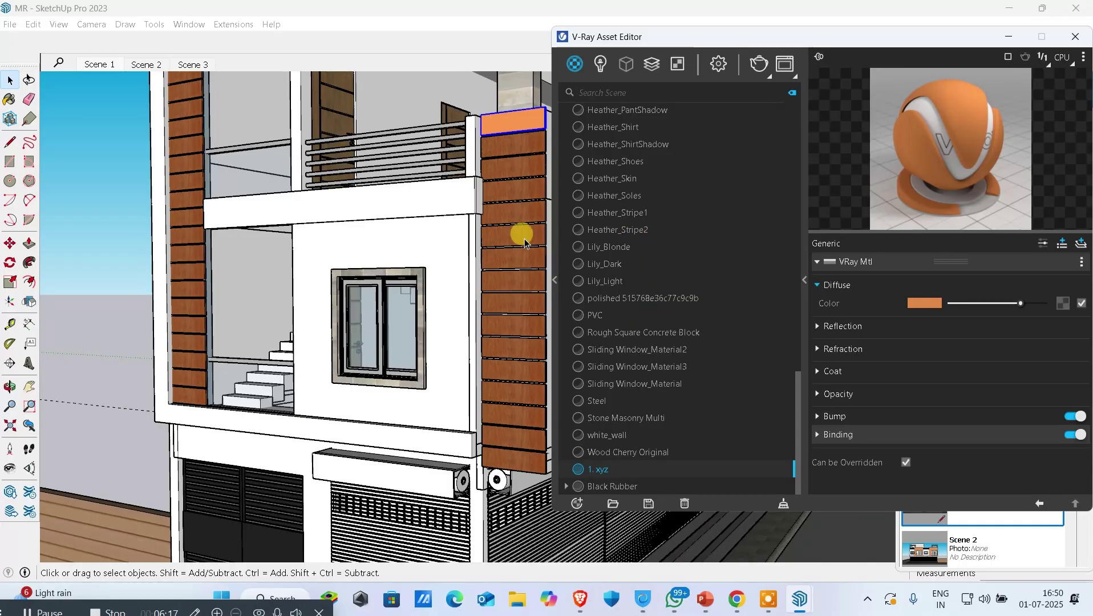
click(1074, 37)
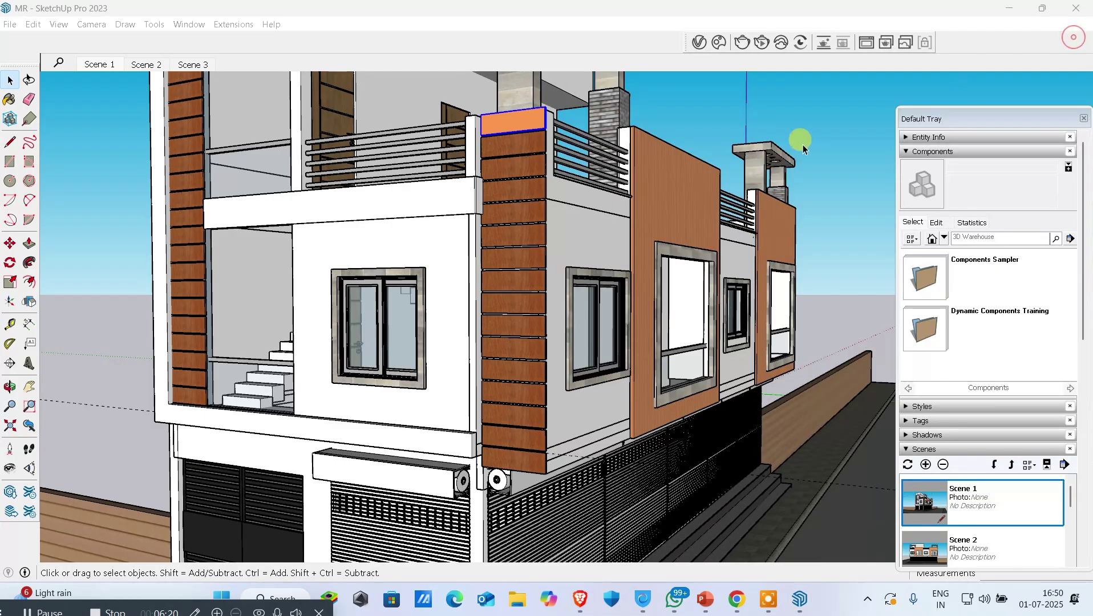
Step: Sample material 1. xyz from the uppermost plank and paint all remaining front planks of the corner column with it
click(513, 129)
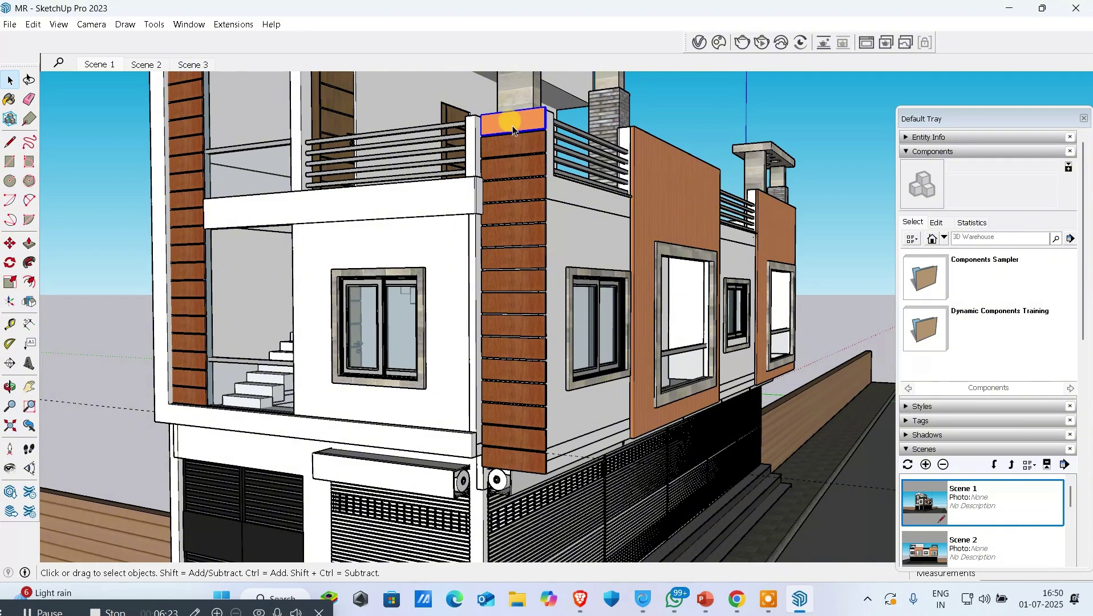
key(b)
alt+click(513, 124)
click(520, 115)
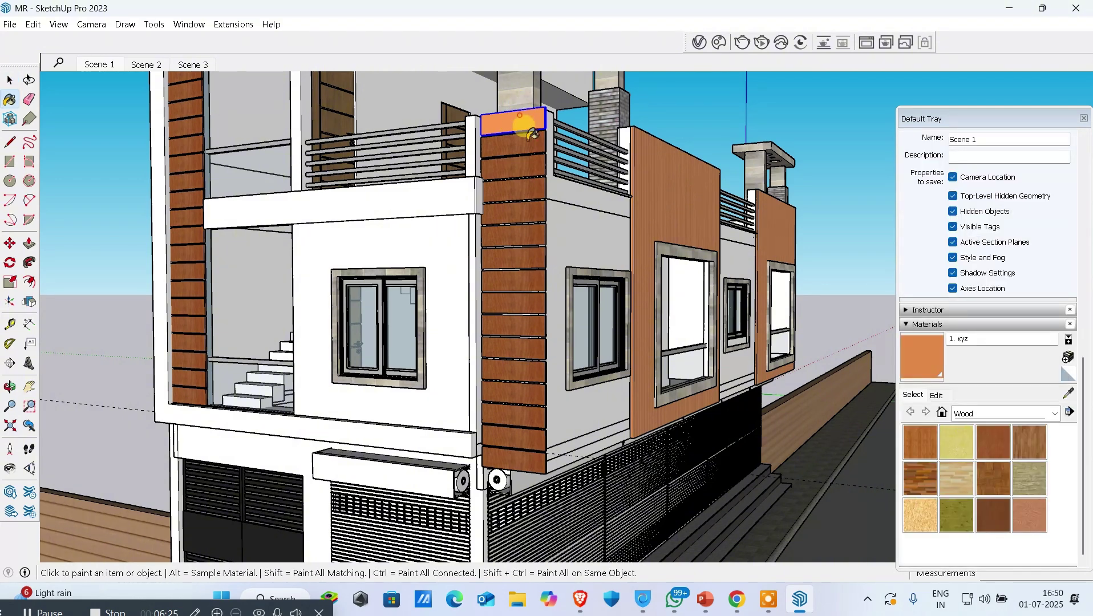
click(526, 140)
click(525, 168)
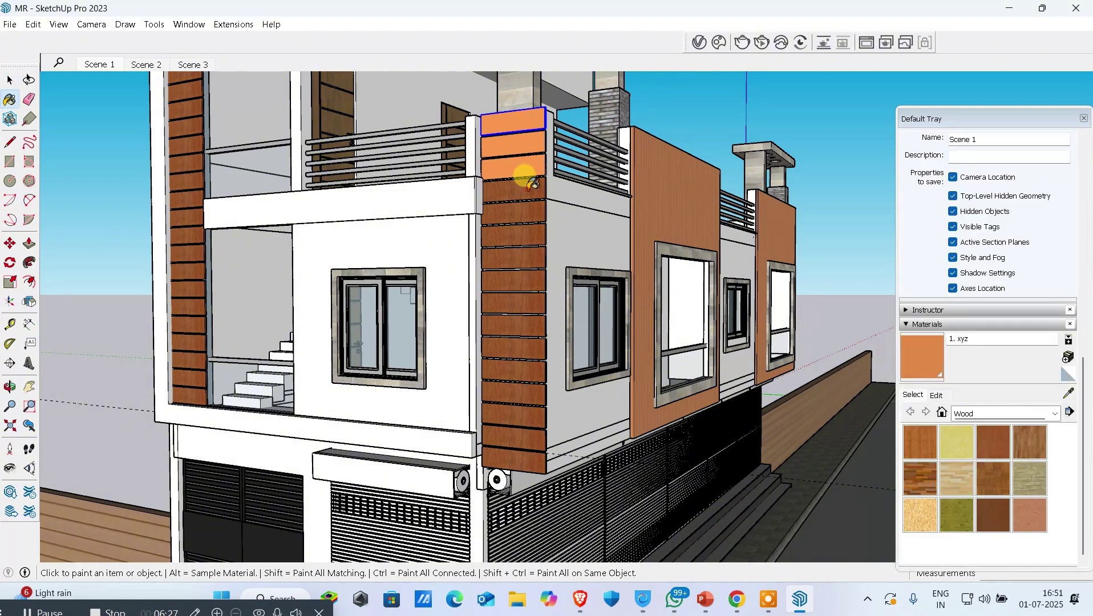
click(523, 190)
click(526, 212)
click(531, 235)
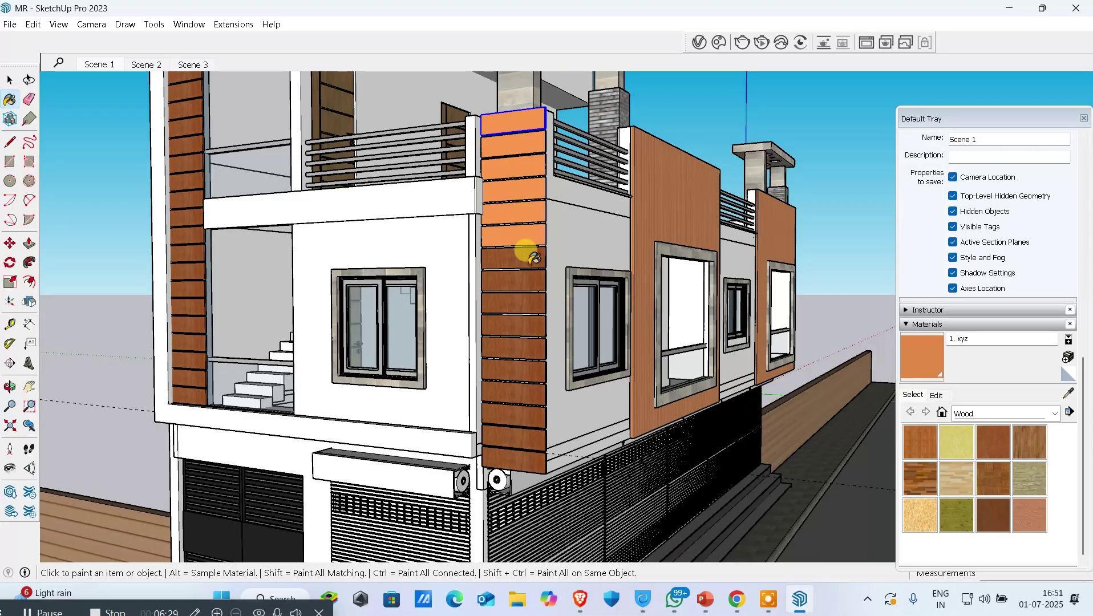
click(531, 259)
click(521, 282)
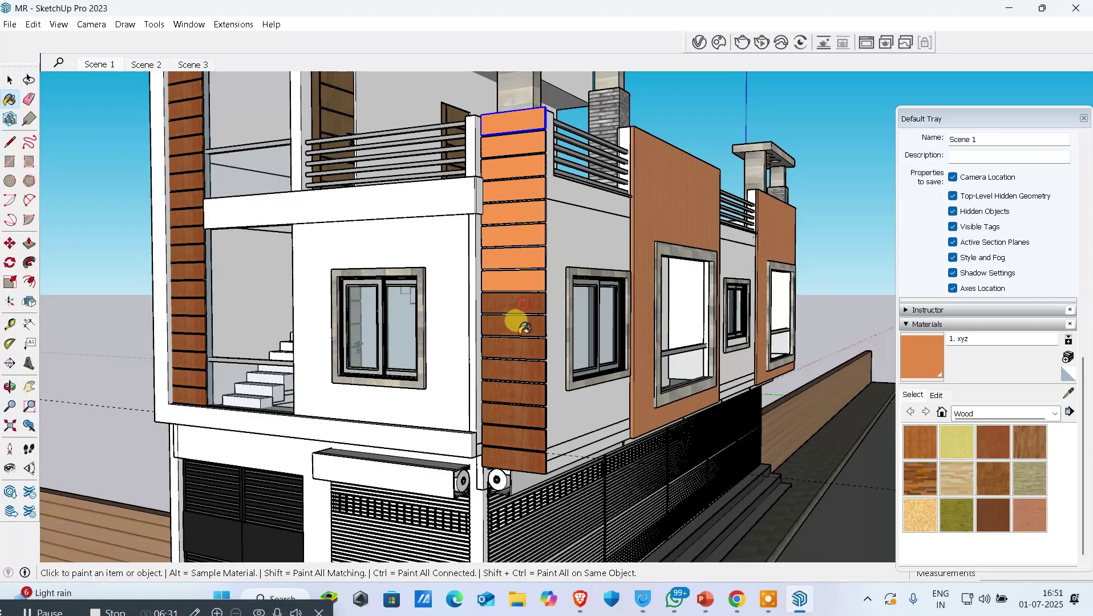
click(516, 305)
click(522, 325)
click(516, 347)
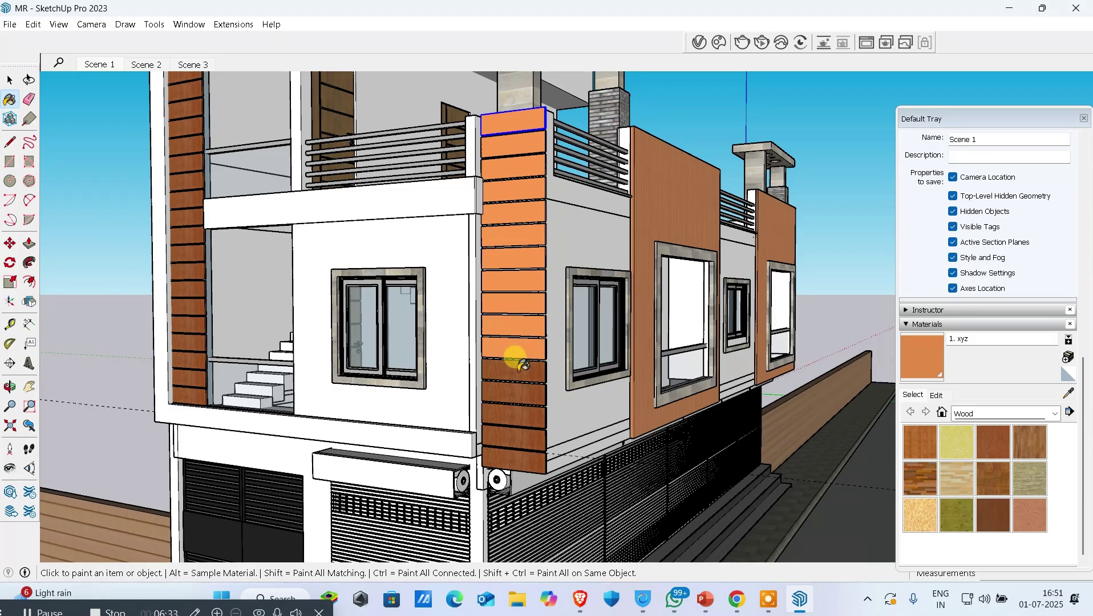
click(517, 371)
click(521, 392)
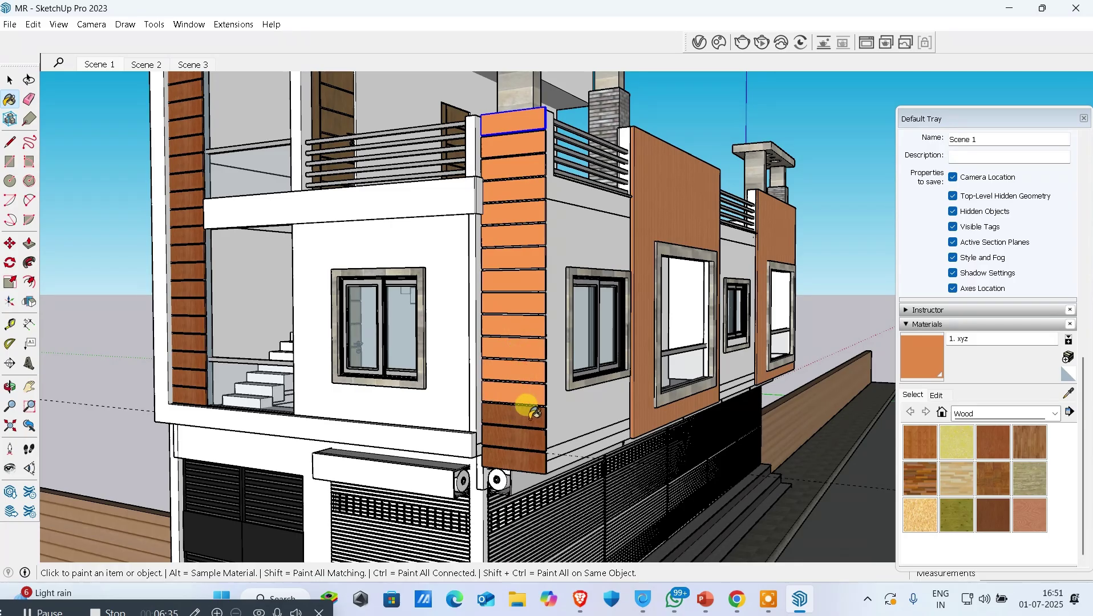
click(517, 415)
click(517, 438)
click(516, 460)
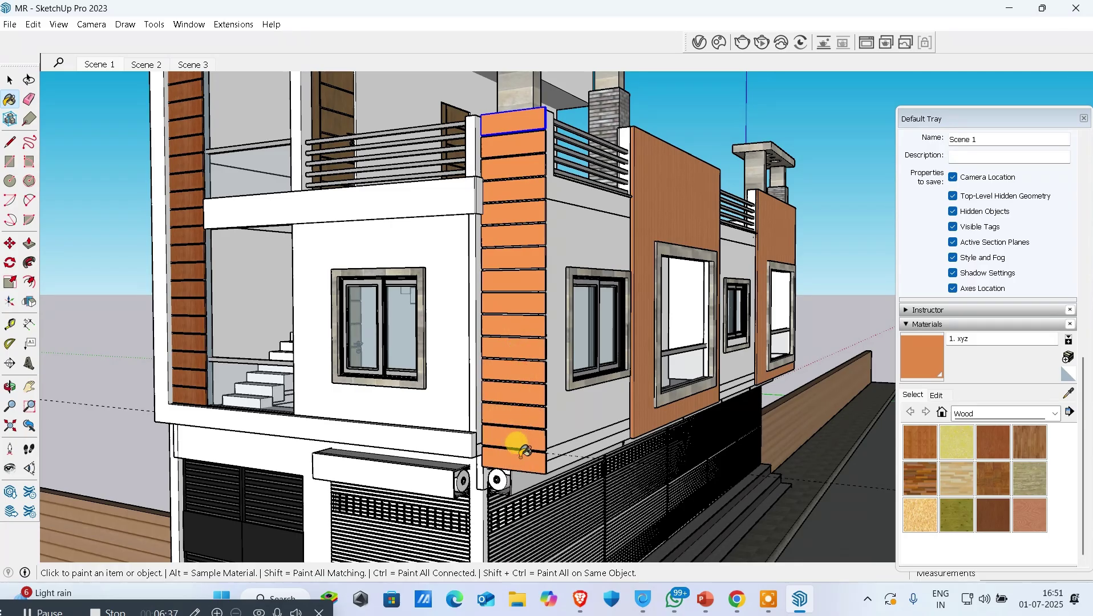
Step: Paint the front planks of the stair-side column with material 1. xyz, working upward from the lowest plank
scroll(179, 384, up, 2)
scroll(180, 384, up, 1)
click(192, 399)
click(194, 380)
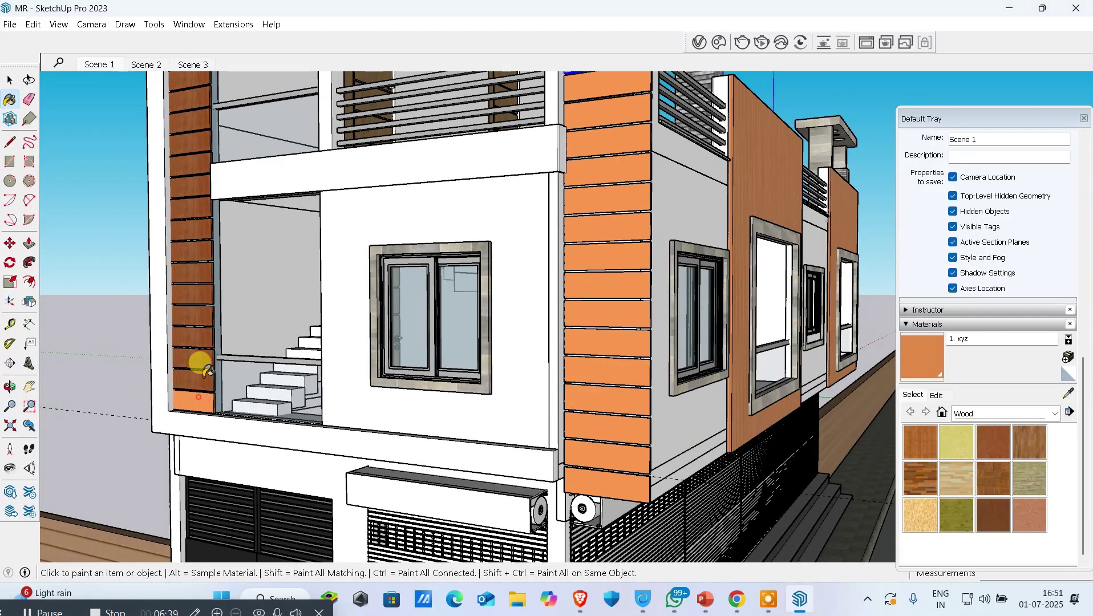
click(197, 360)
click(200, 338)
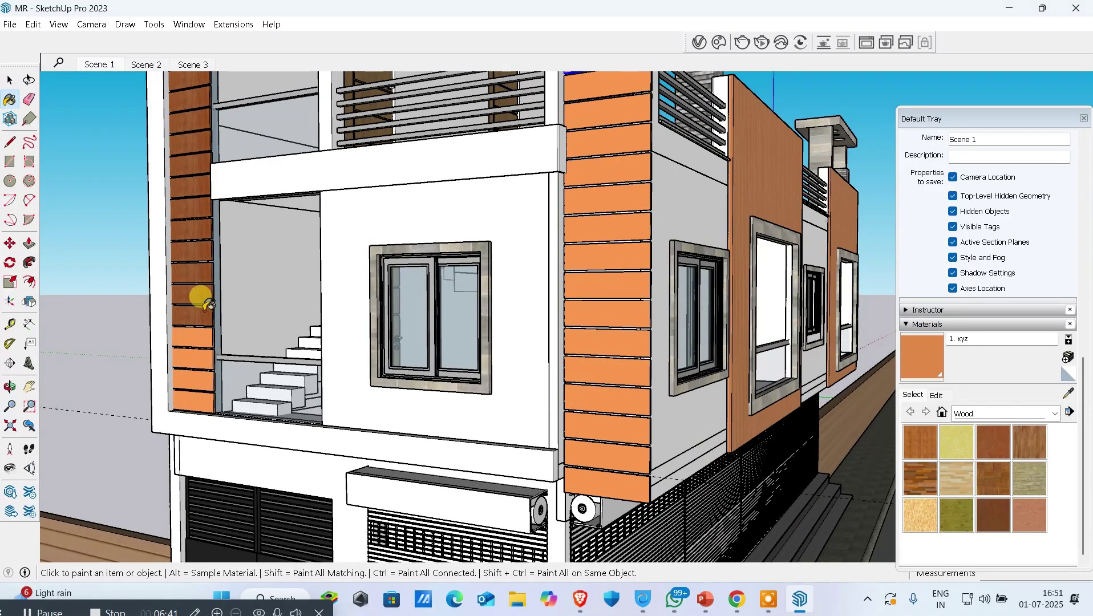
click(200, 316)
click(201, 295)
click(201, 271)
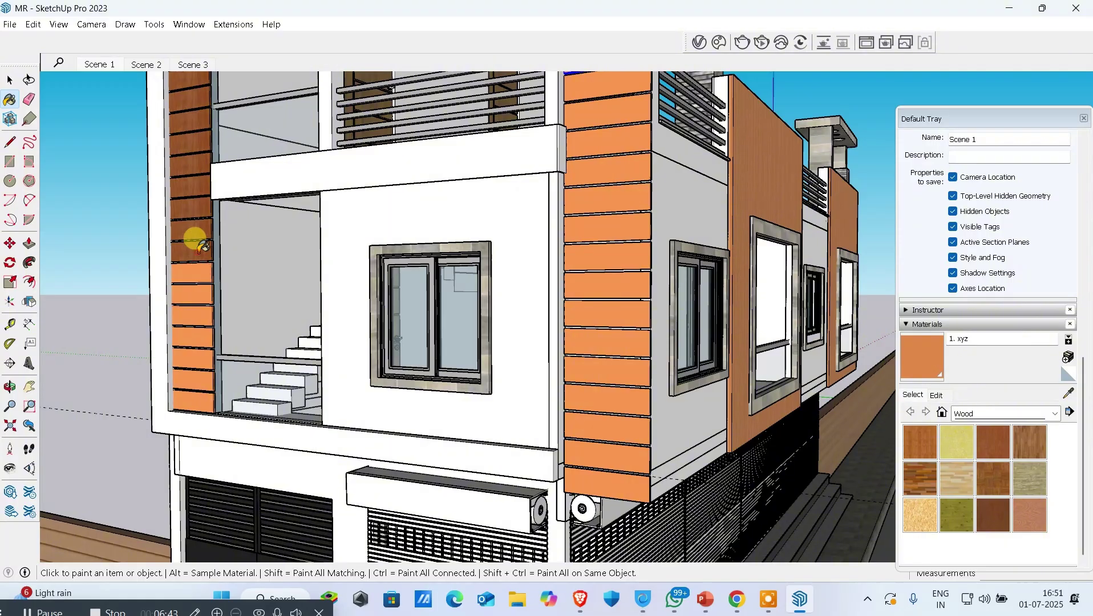
click(199, 251)
click(199, 230)
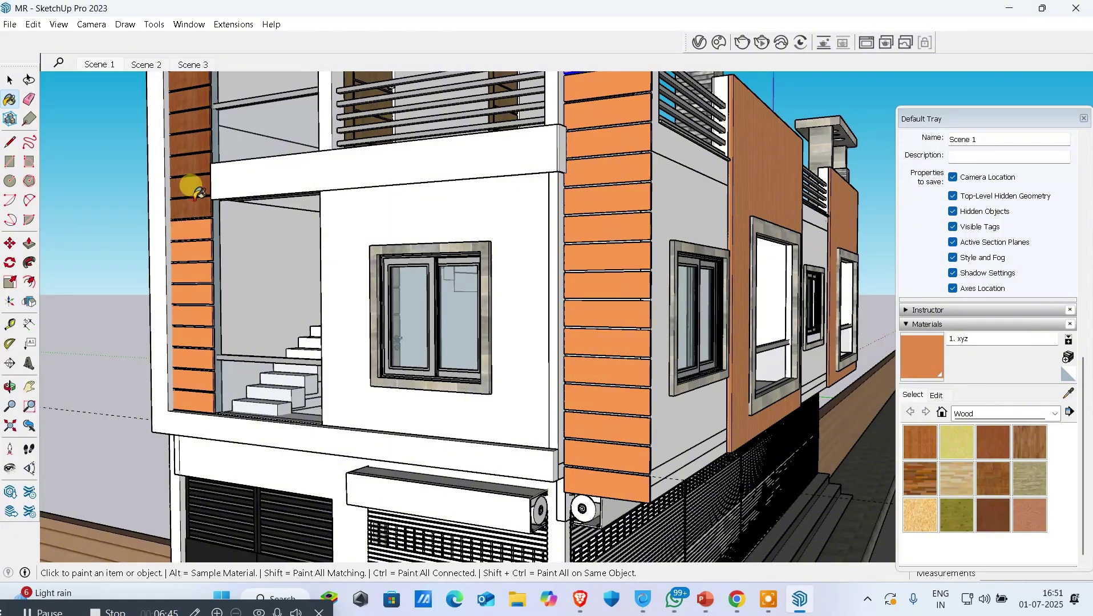
click(199, 209)
click(199, 186)
click(197, 164)
click(190, 146)
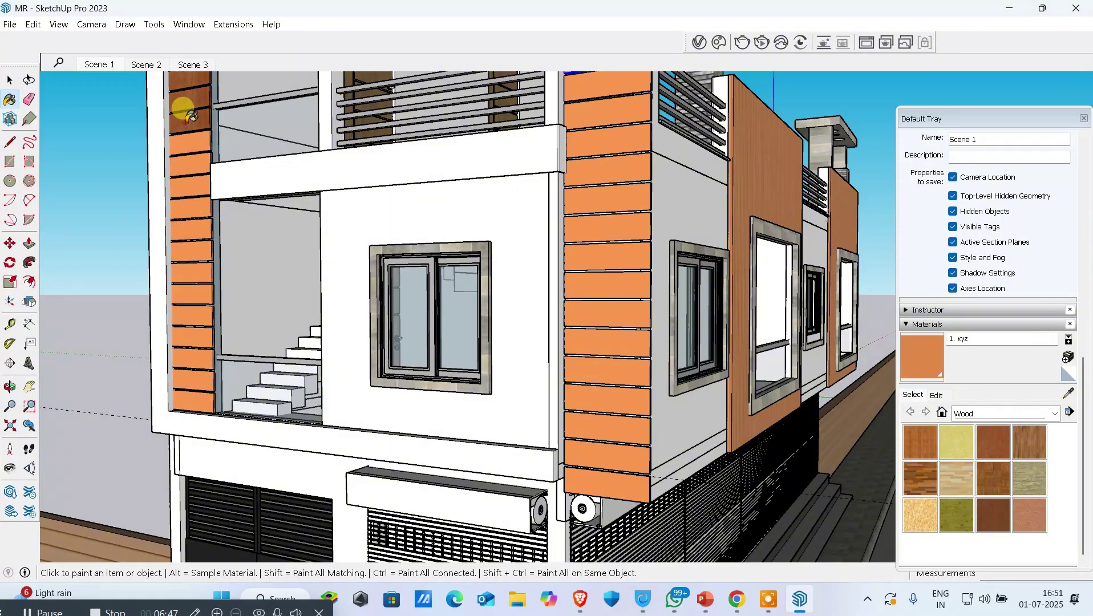
click(184, 119)
click(186, 98)
click(189, 75)
Step: Paint the remaining upper planks of the stair-side column with material 1. xyz and return to the Select tool
scroll(233, 288, down, 6)
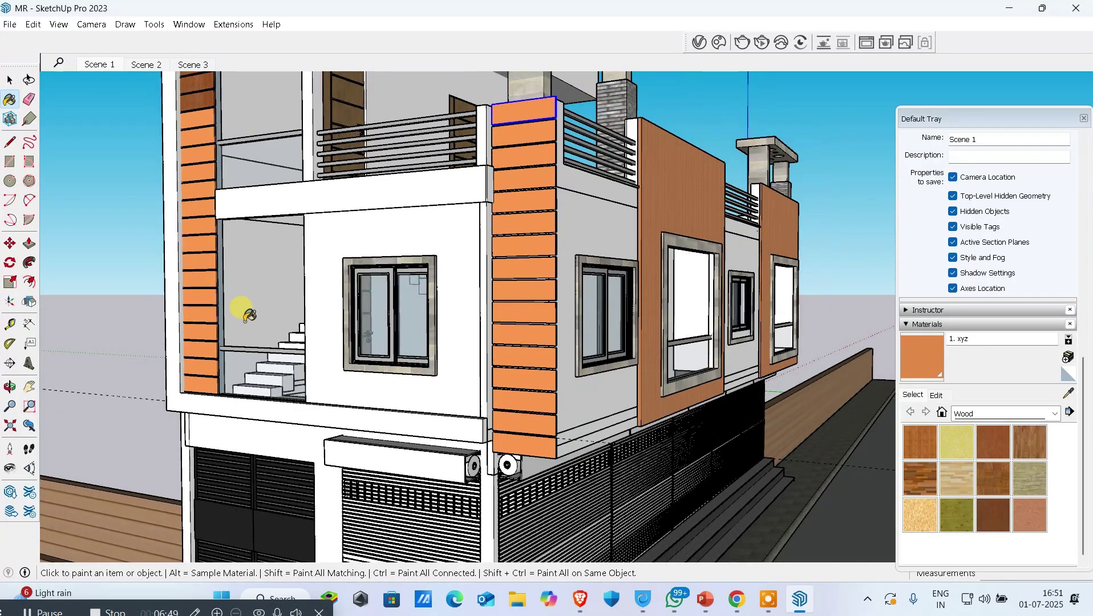
scroll(200, 72, up, 4)
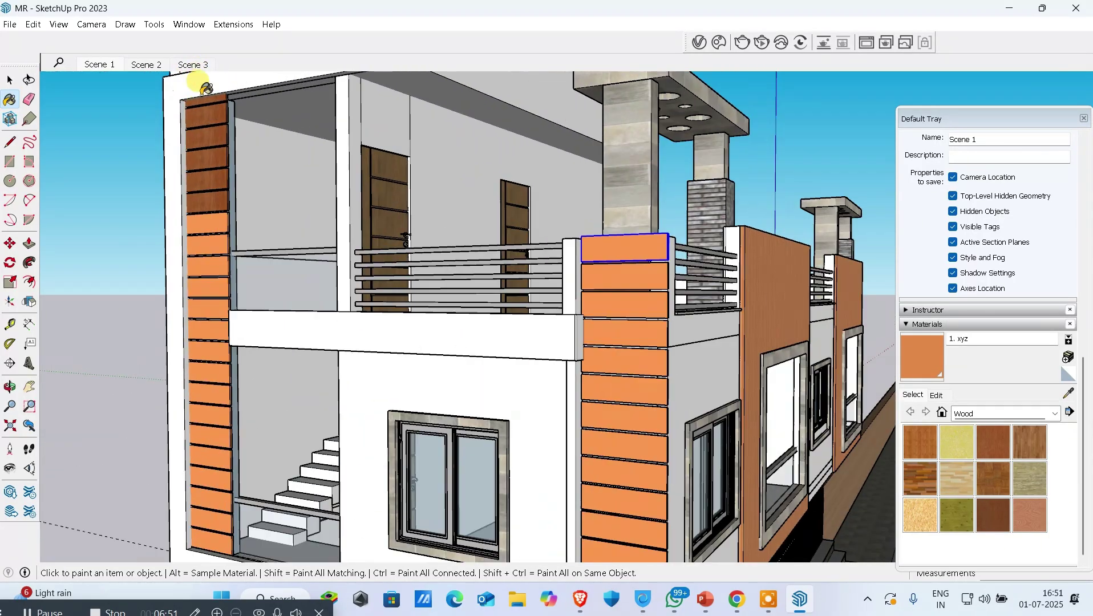
click(207, 101)
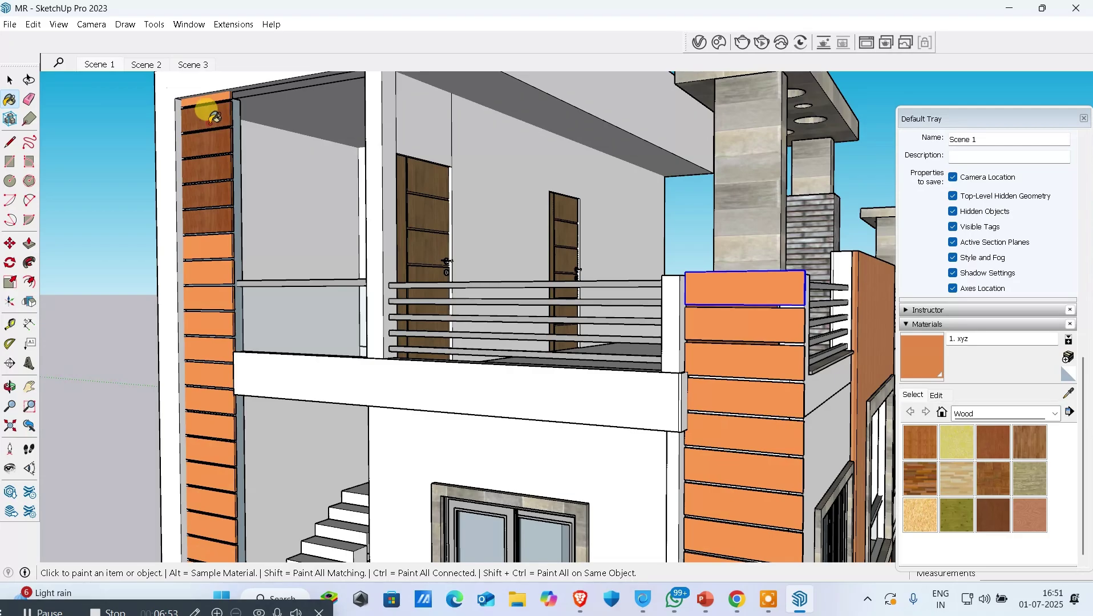
click(209, 117)
click(209, 142)
click(206, 170)
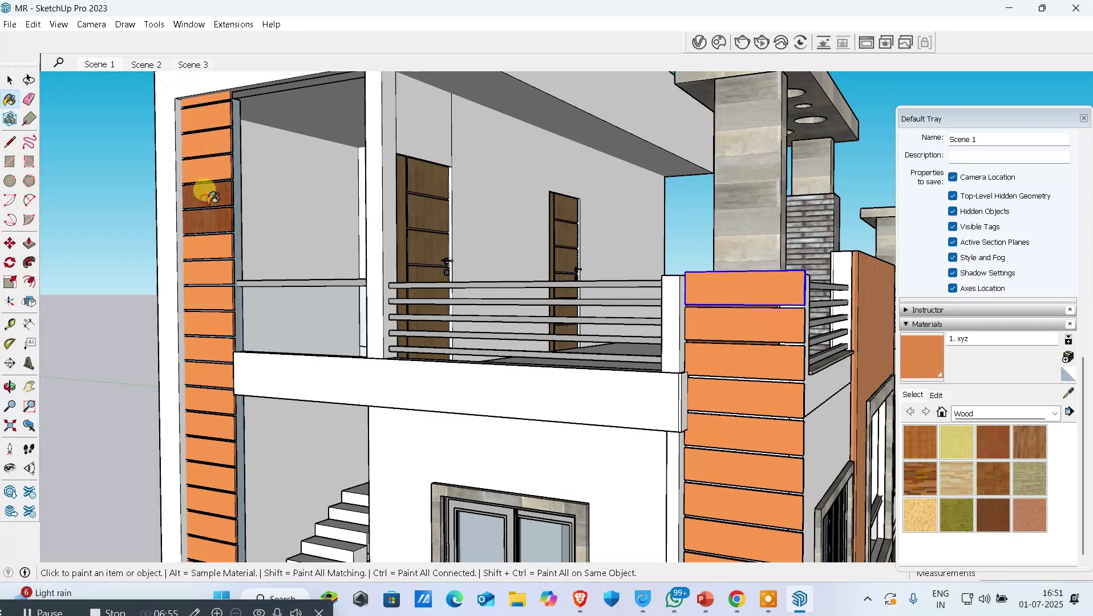
click(205, 192)
click(208, 220)
mouse_move(305, 299)
middle_down()
mouse_move(220, 236)
mouse_move(443, 331)
middle_up()
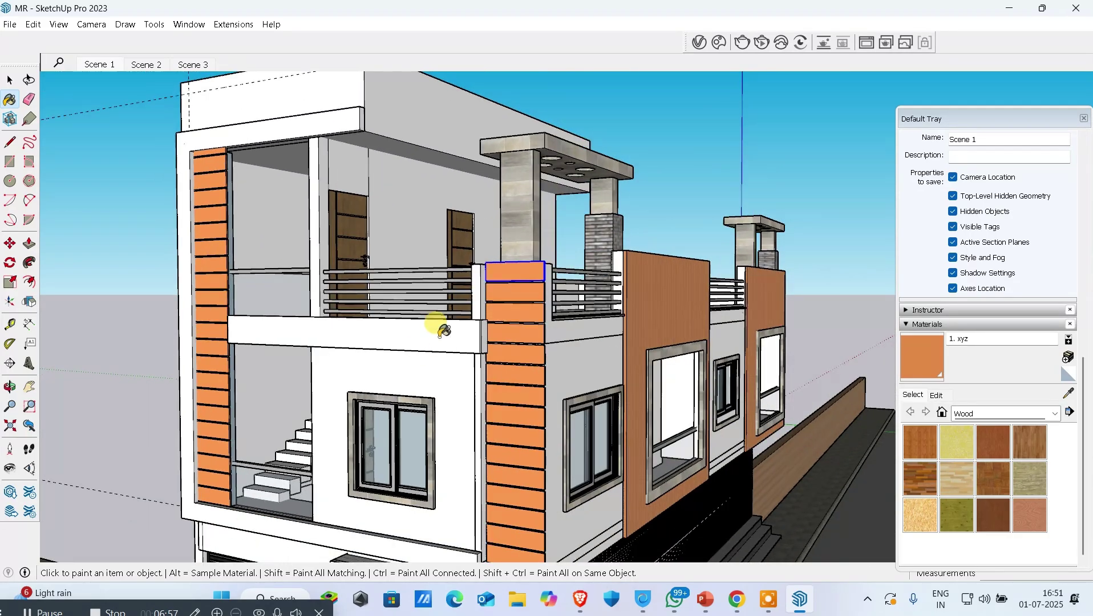
scroll(444, 331, down, 2)
key(space)
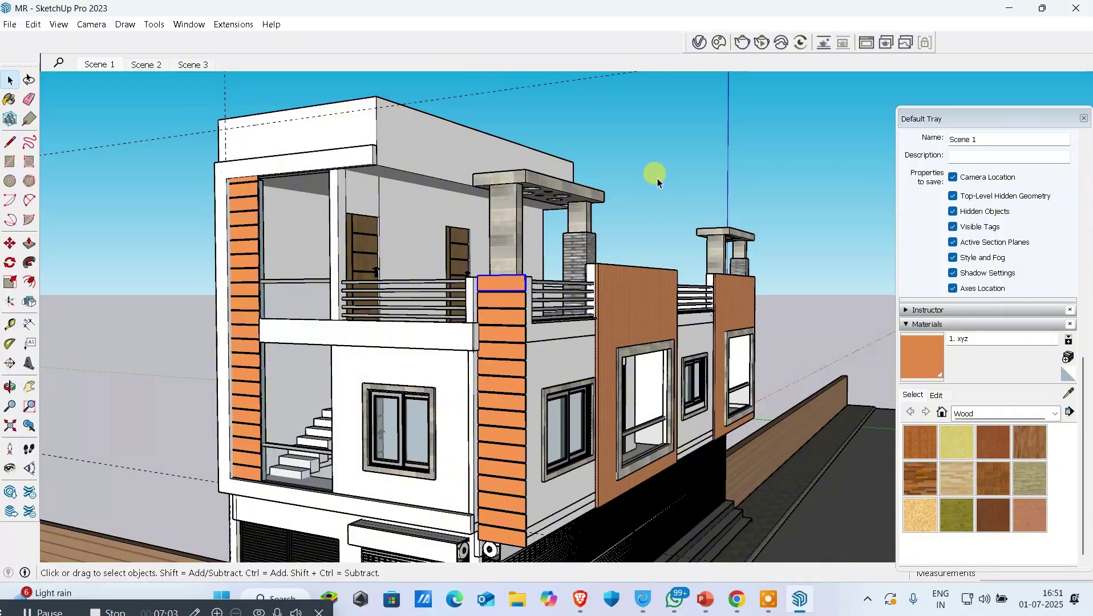
Step: Reopen the V-Ray Asset Editor and darken the diffuse color of 1. xyz to a medium brownish orange
click(698, 43)
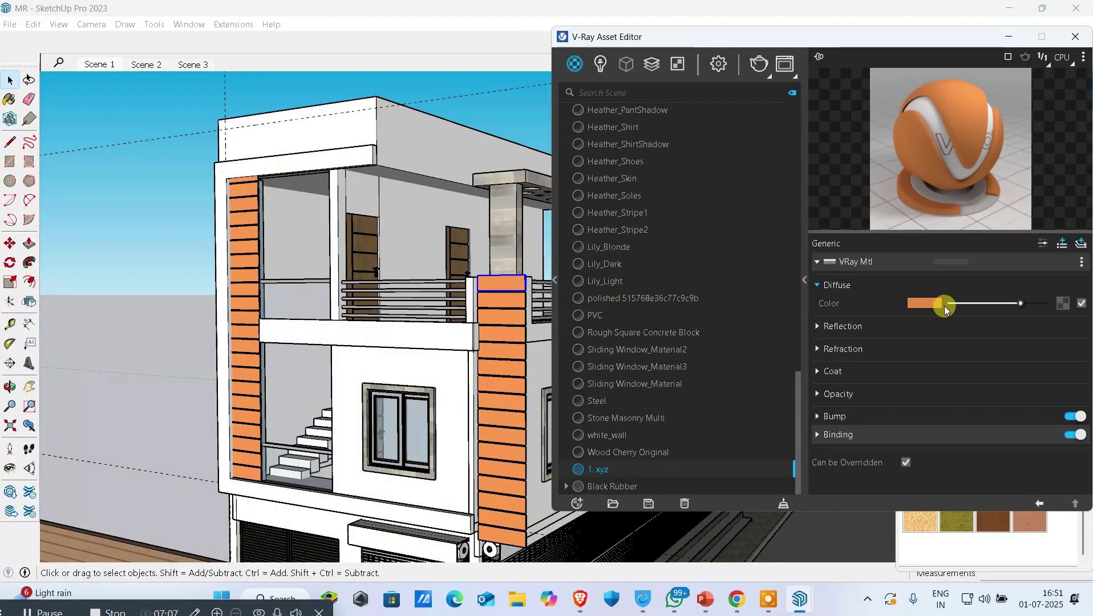
drag(1020, 303, 973, 305)
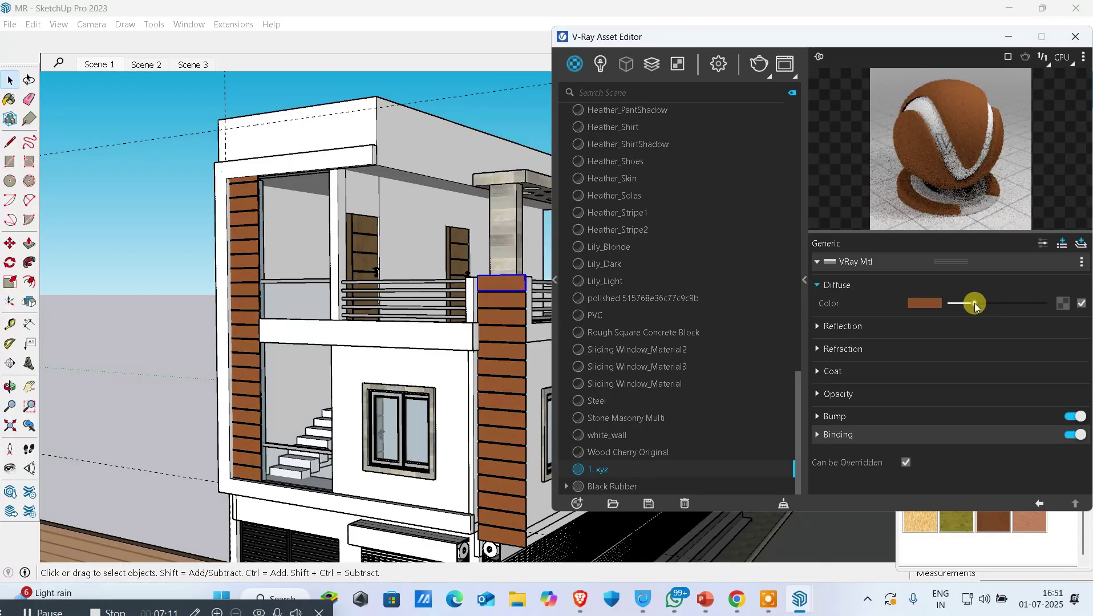
middle_drag(88, 268, 96, 279)
scroll(403, 337, up, 1)
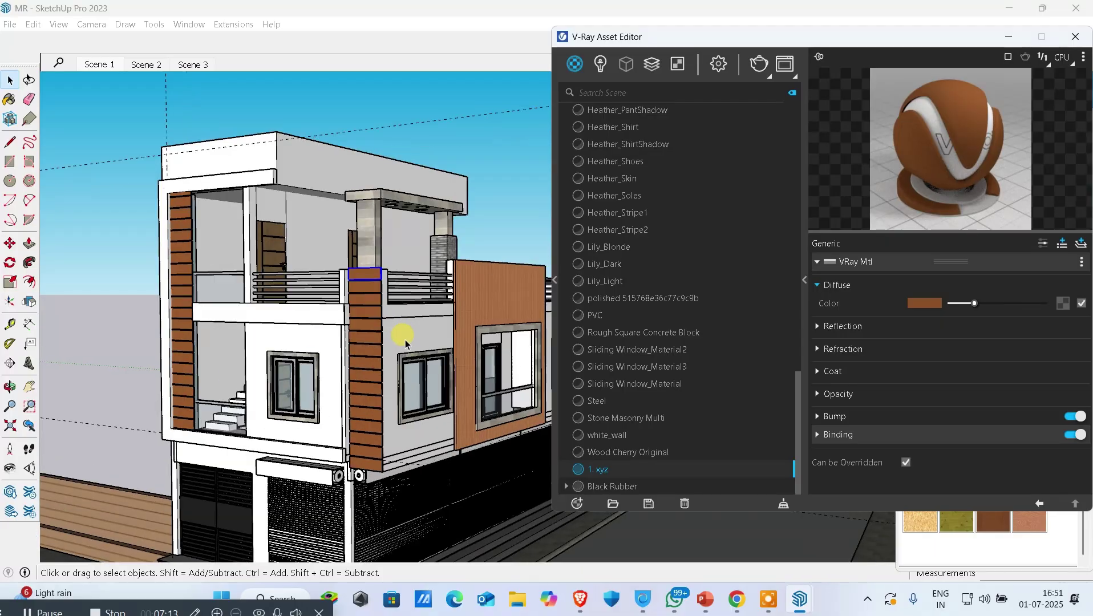
drag(975, 303, 990, 304)
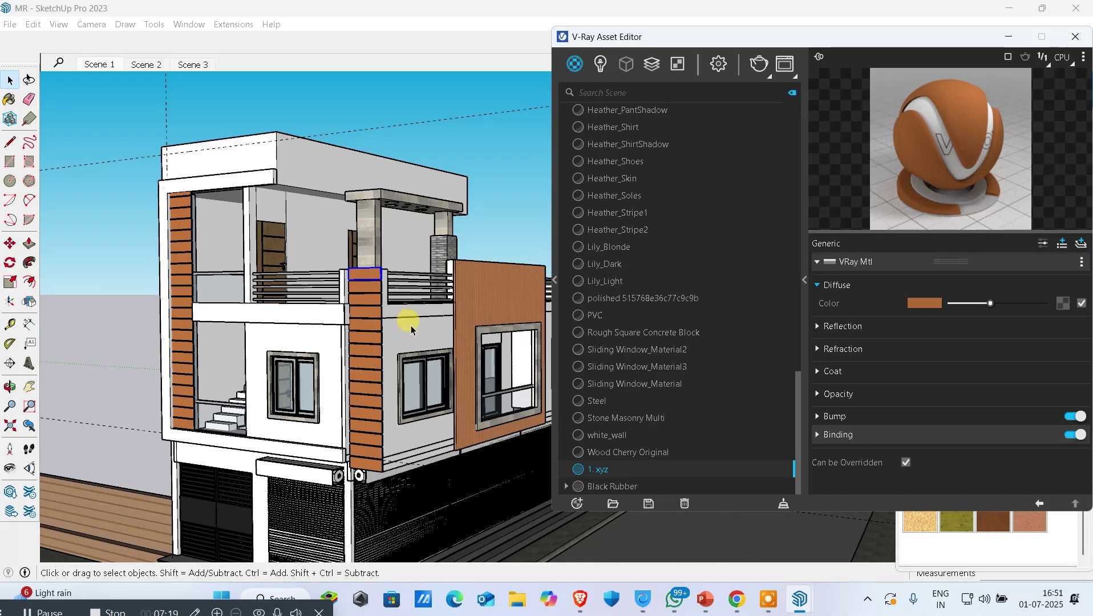
Step: Load SE.jpeg from Downloads as the diffuse bitmap texture of 1. xyz and inspect it on the column planks
click(1066, 306)
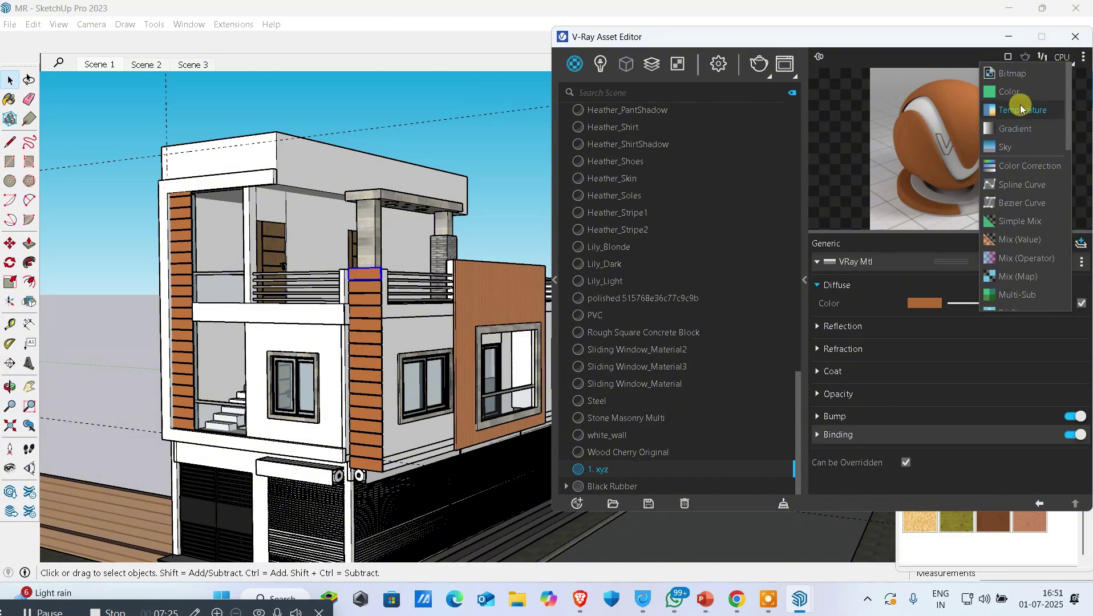
click(993, 80)
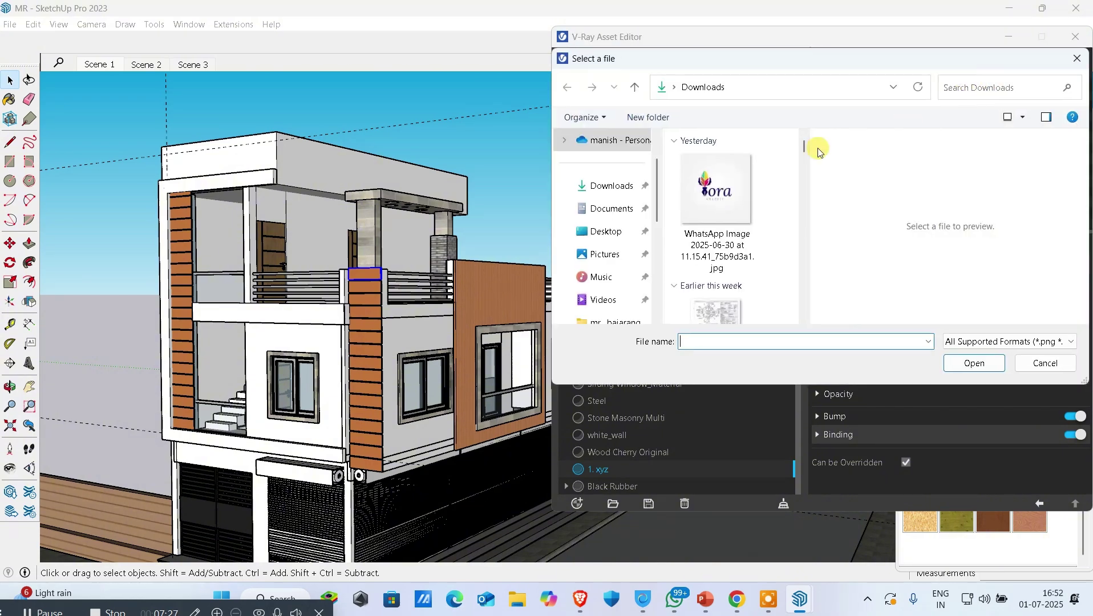
scroll(684, 235, down, 10)
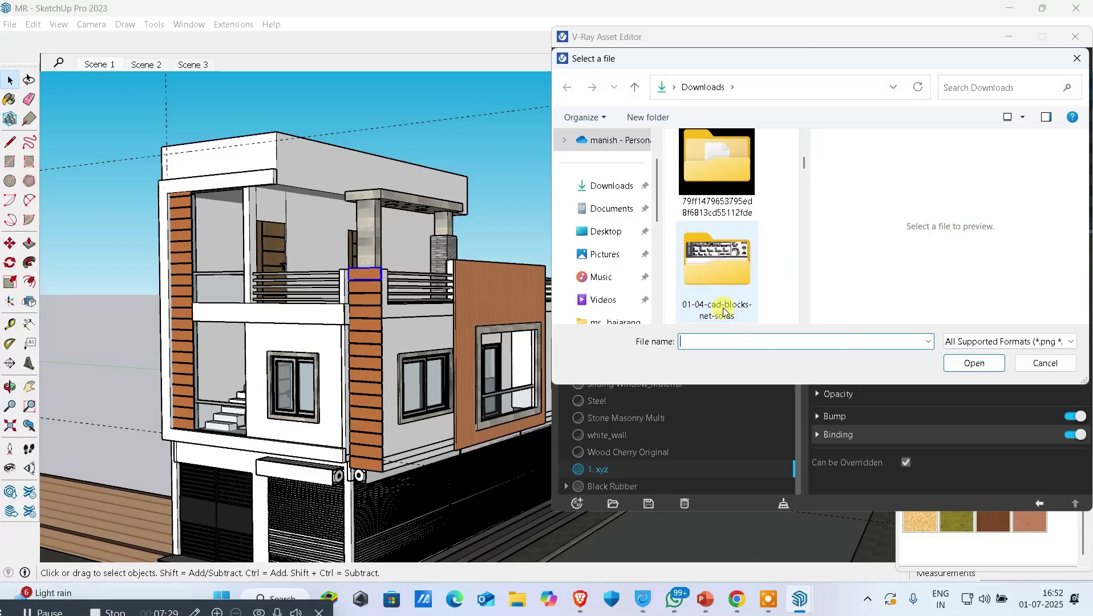
scroll(727, 295, down, 3)
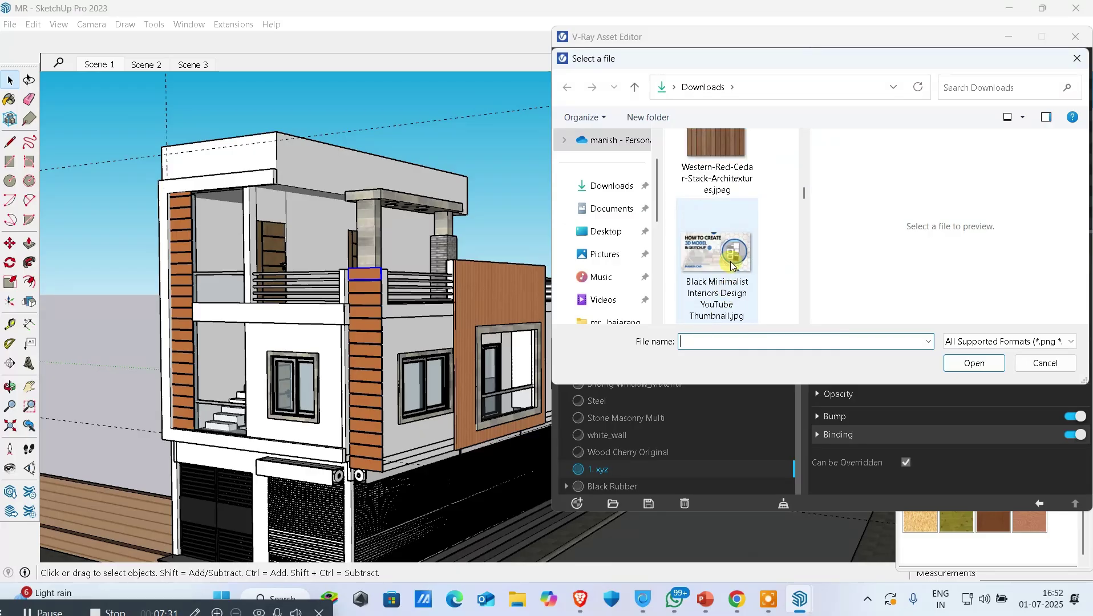
scroll(733, 221, up, 1)
click(737, 185)
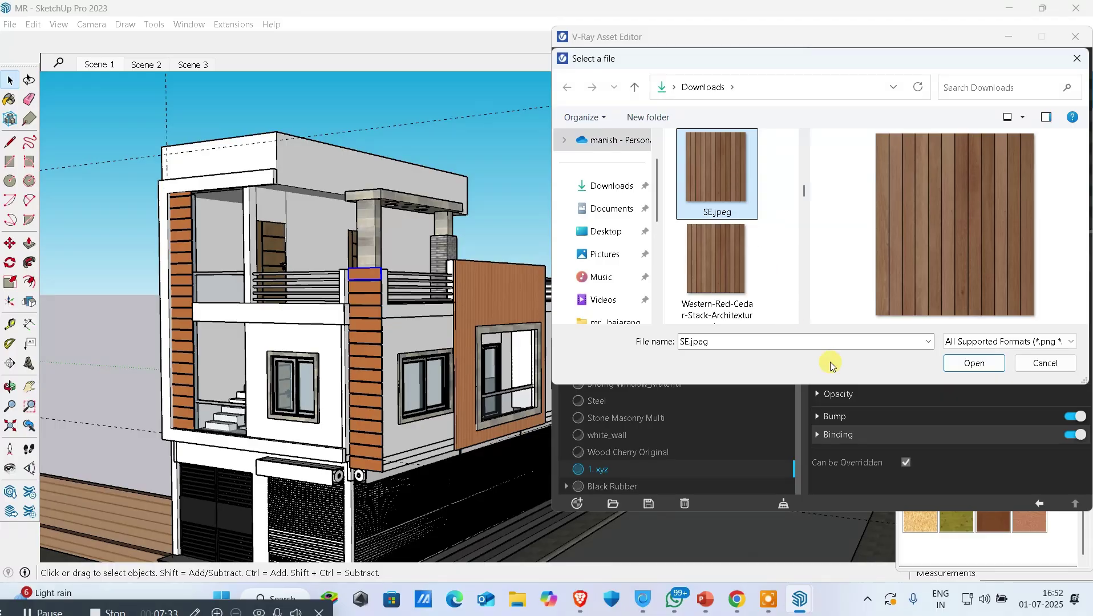
click(974, 362)
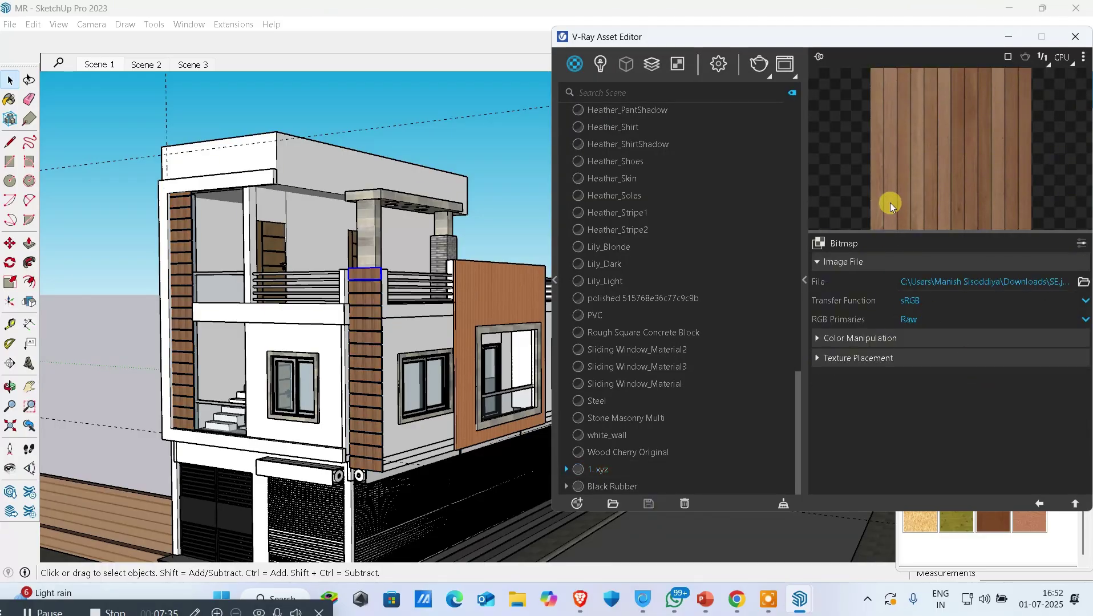
scroll(388, 342, up, 6)
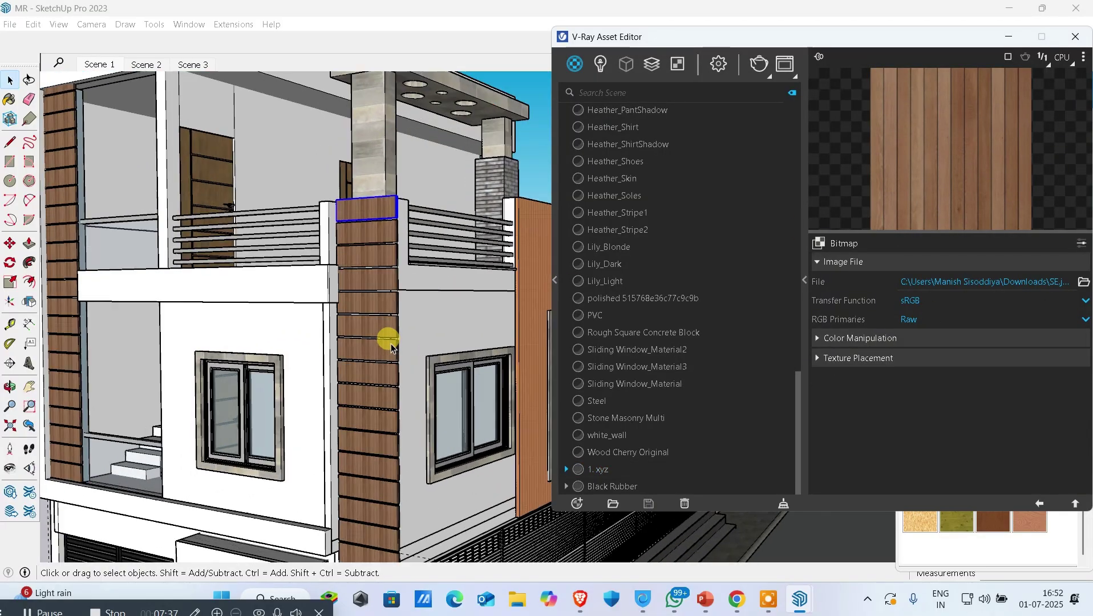
scroll(392, 343, down, 6)
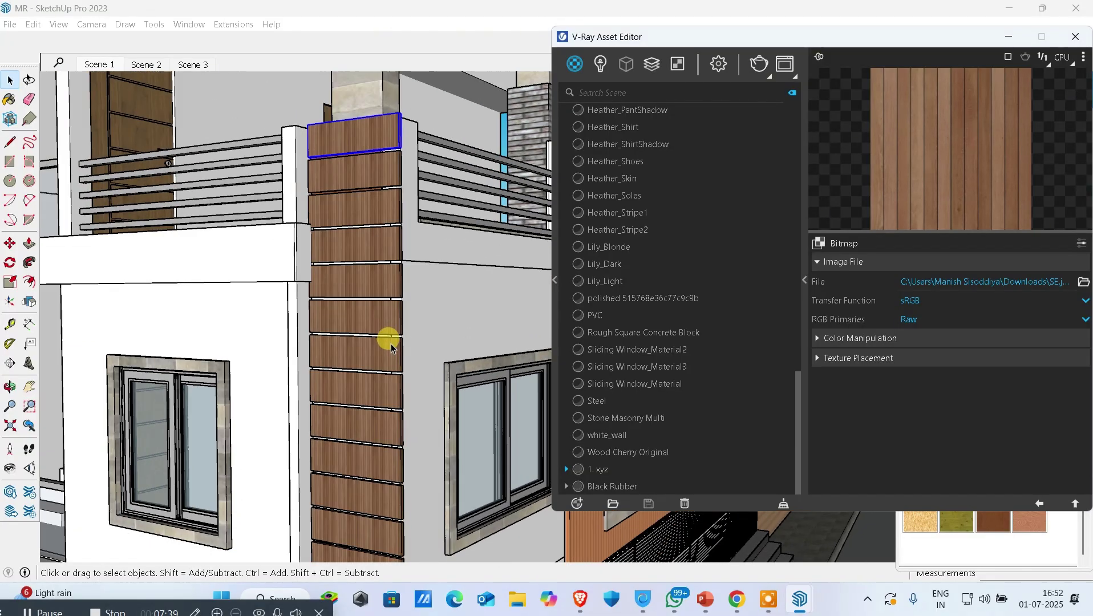
scroll(391, 344, down, 2)
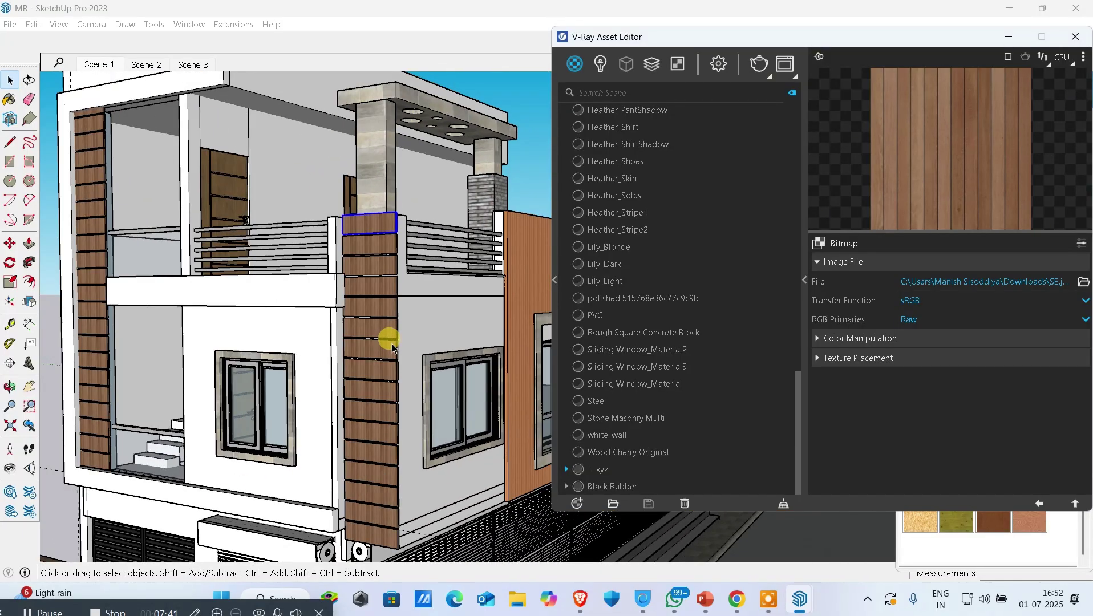
scroll(391, 345, down, 2)
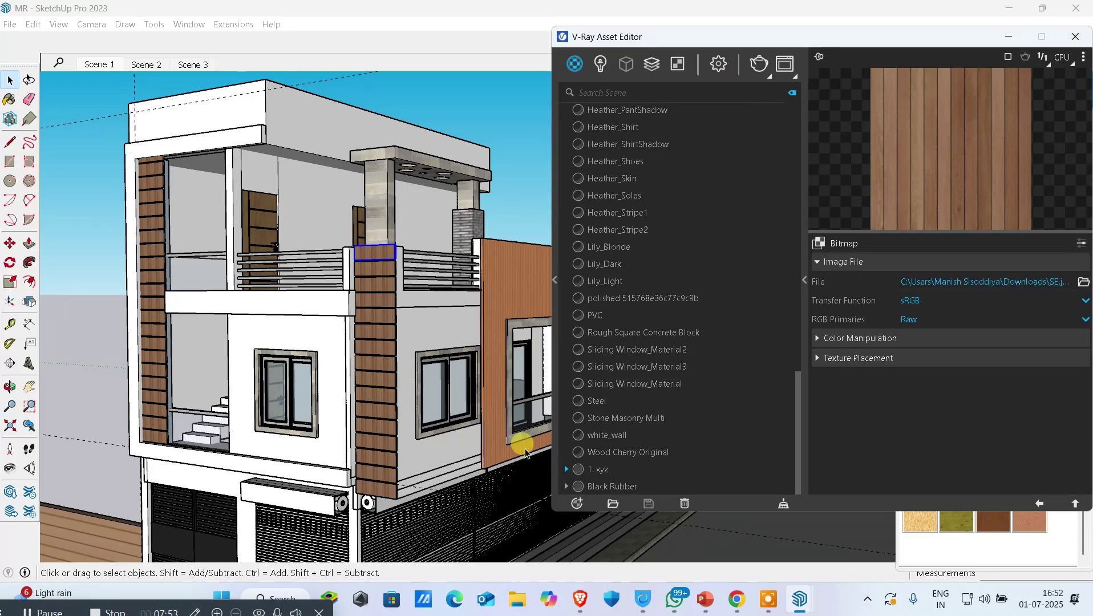
Step: Return to the settings of material 1. xyz and clear its diffuse texture map
click(588, 454)
click(612, 473)
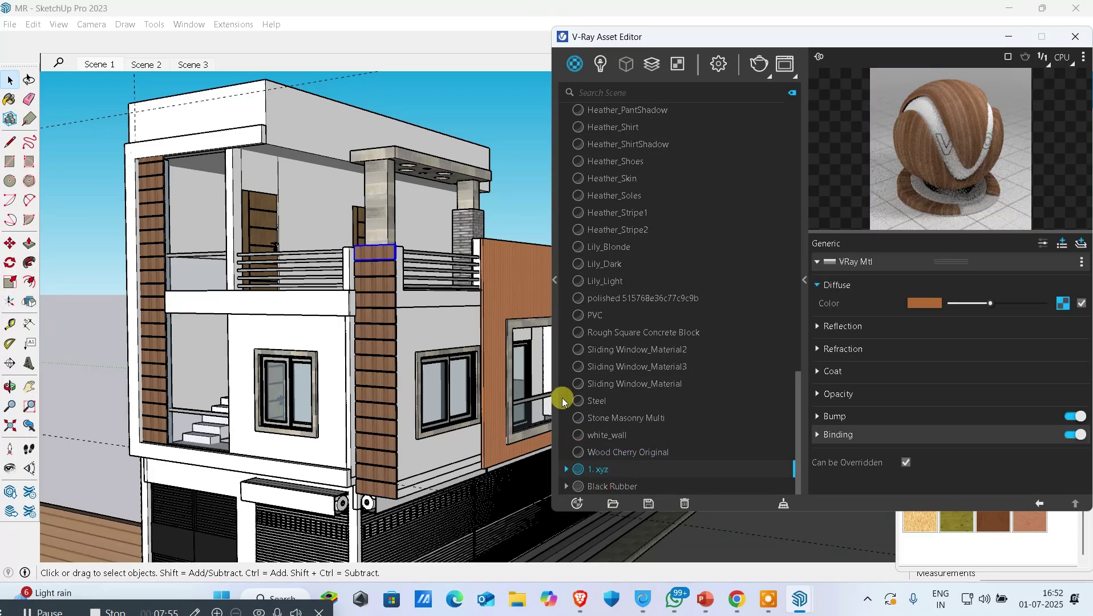
right_click(1066, 306)
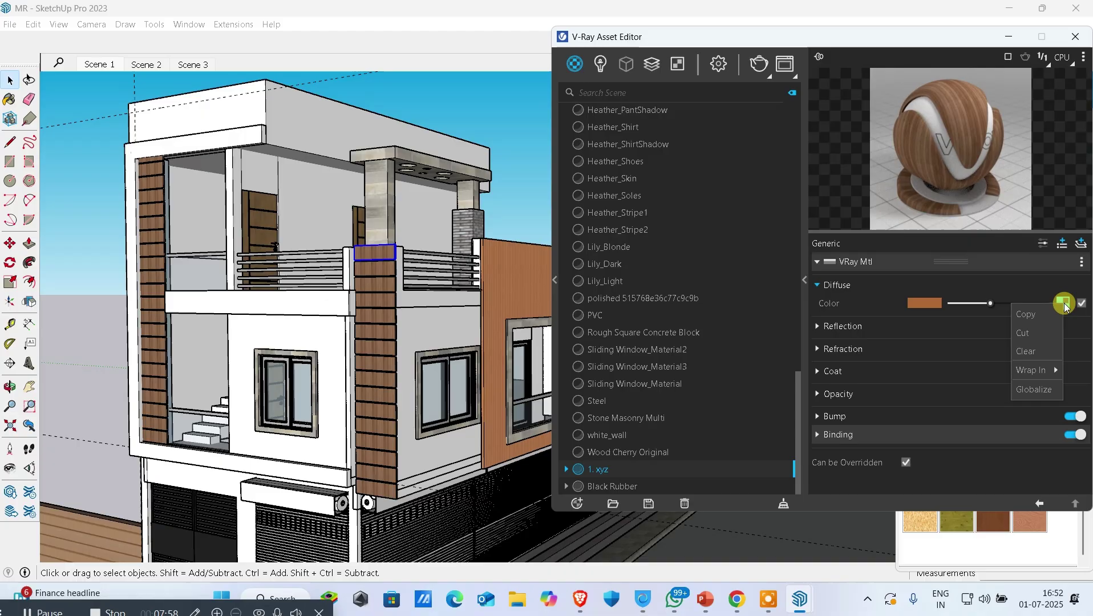
click(1038, 351)
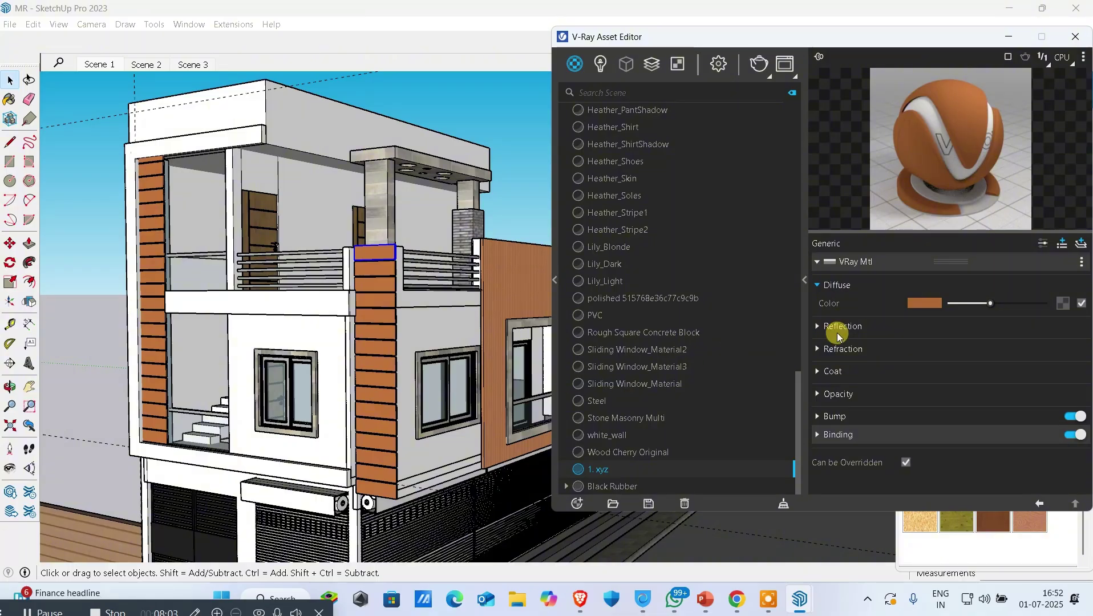
Step: Load download (1).jpeg from Downloads as the diffuse bitmap texture of material 1. xyz
click(1062, 308)
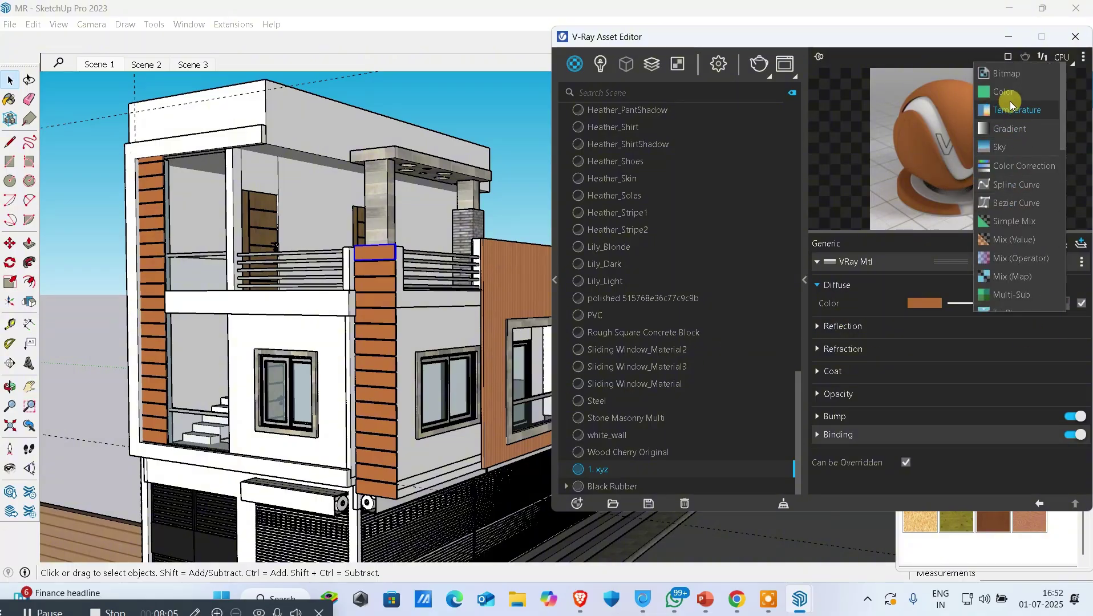
click(1007, 74)
scroll(732, 263, down, 10)
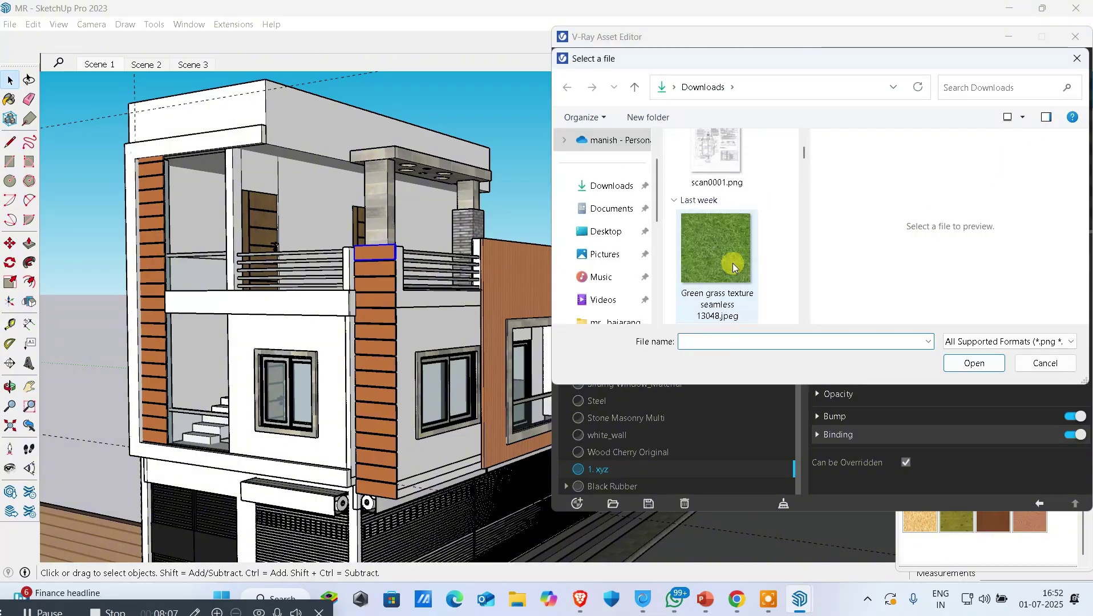
scroll(735, 272, down, 10)
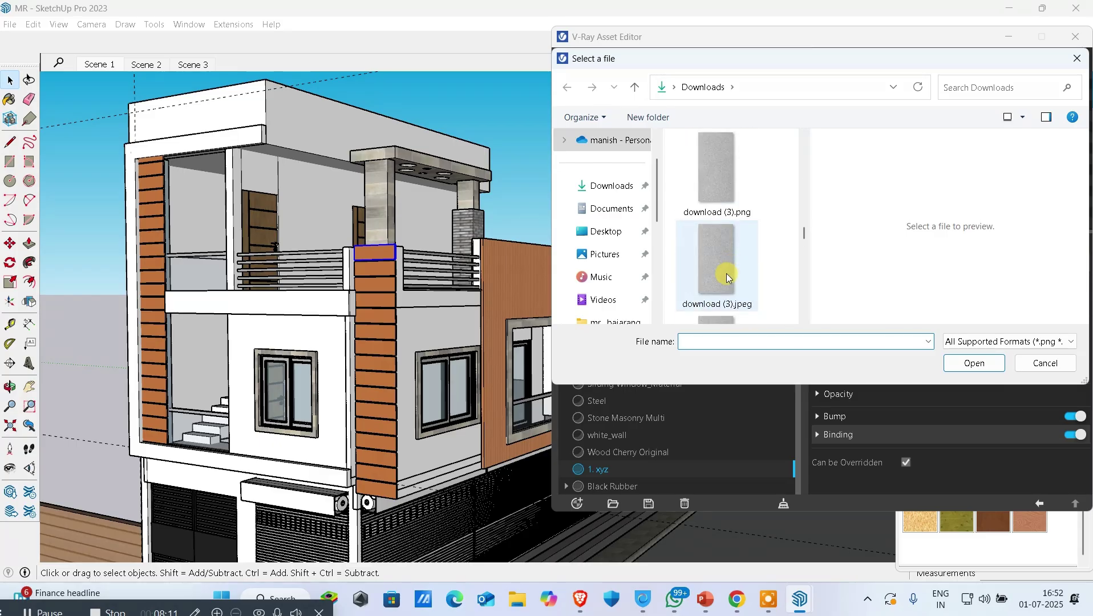
click(728, 254)
click(724, 186)
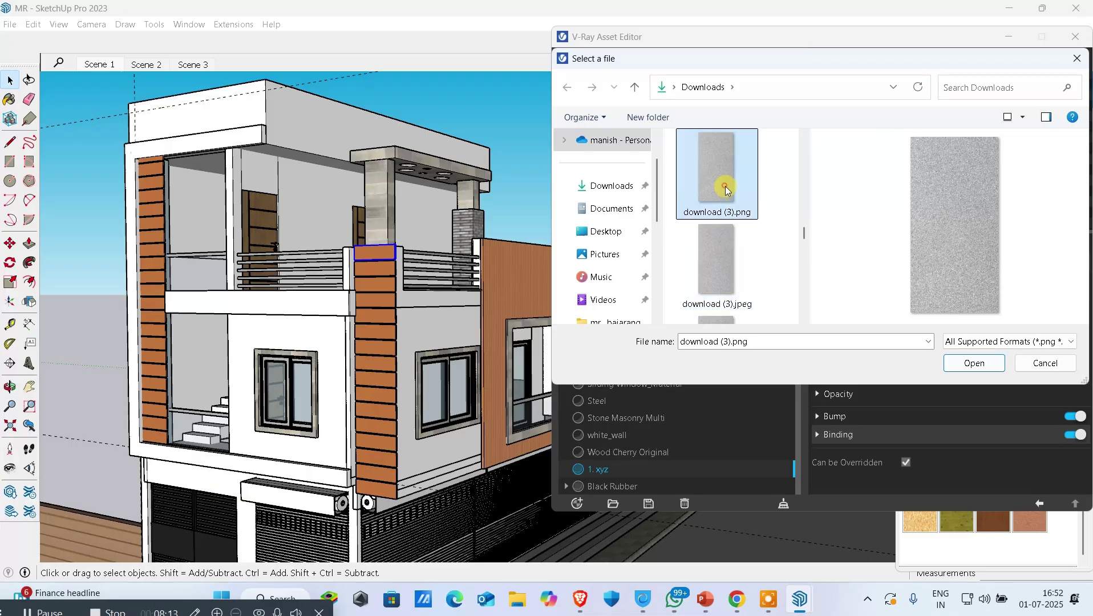
click(724, 247)
scroll(725, 228, up, 5)
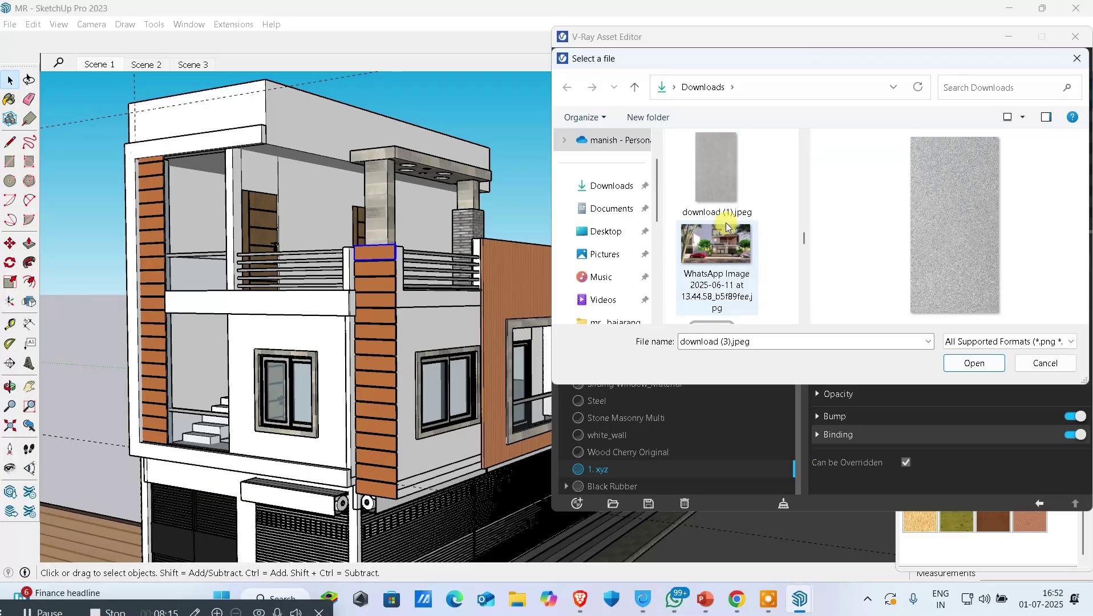
scroll(725, 223, up, 1)
click(718, 264)
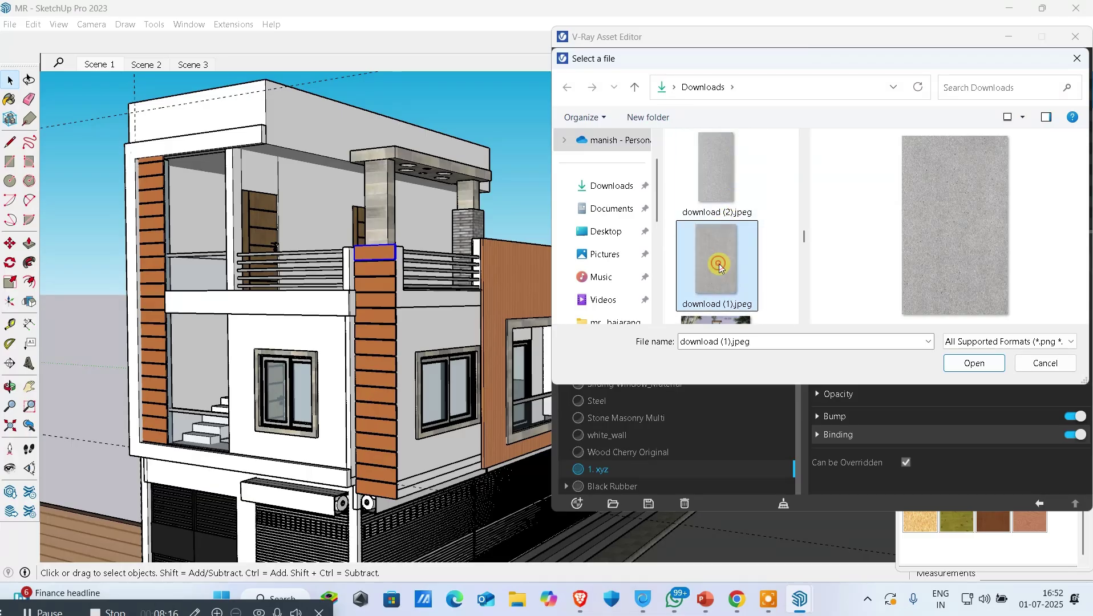
click(974, 364)
scroll(352, 318, up, 1)
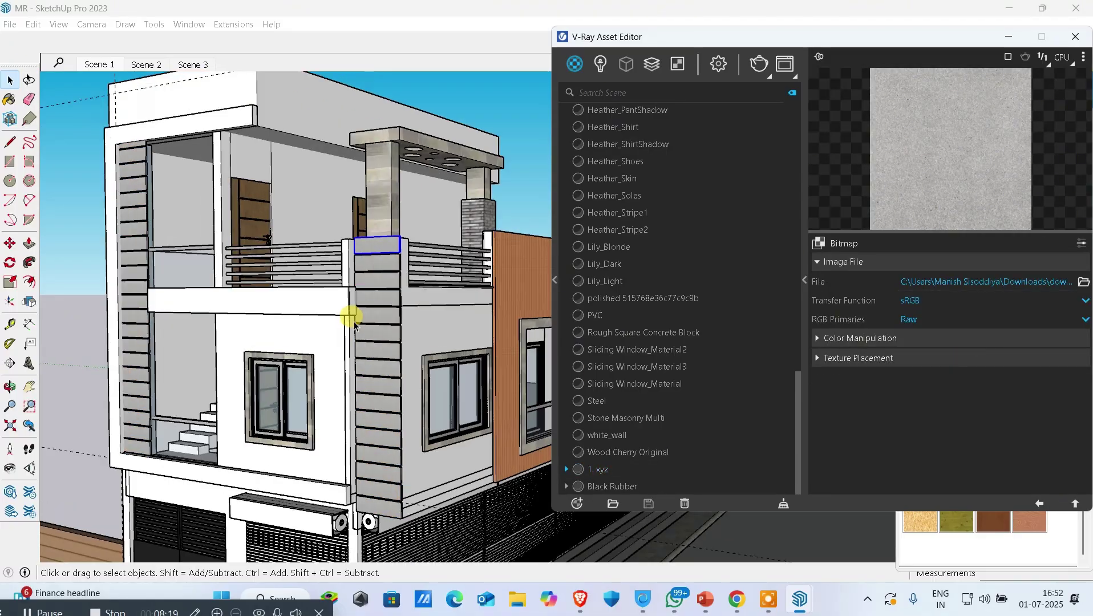
Step: Inspect the bitmap texture on the column planks and clear the diffuse texture map of material 1. xyz
scroll(352, 319, up, 8)
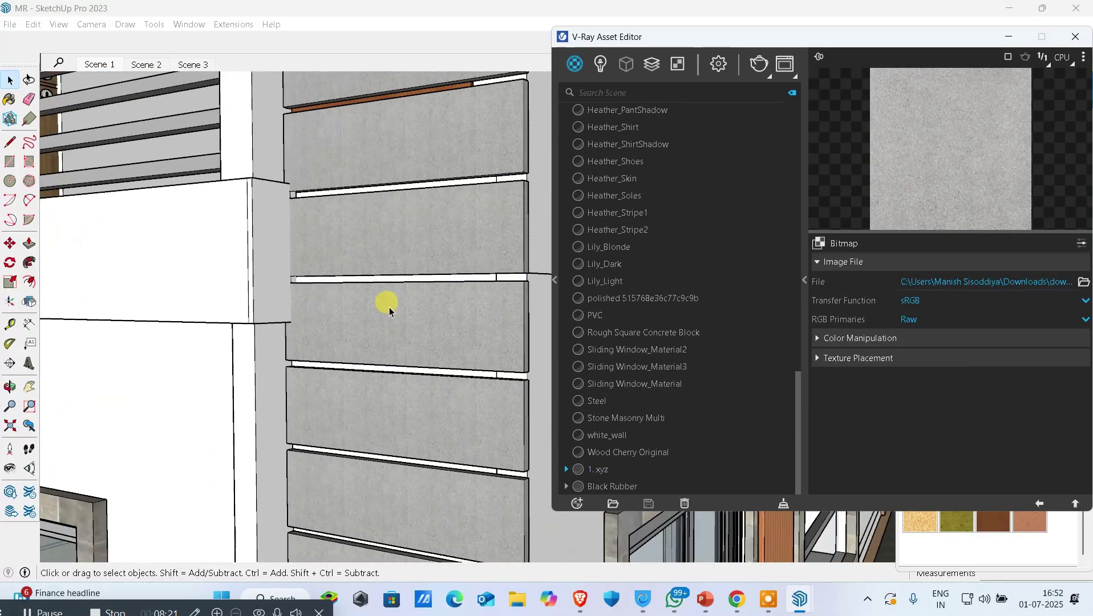
scroll(389, 306, up, 10)
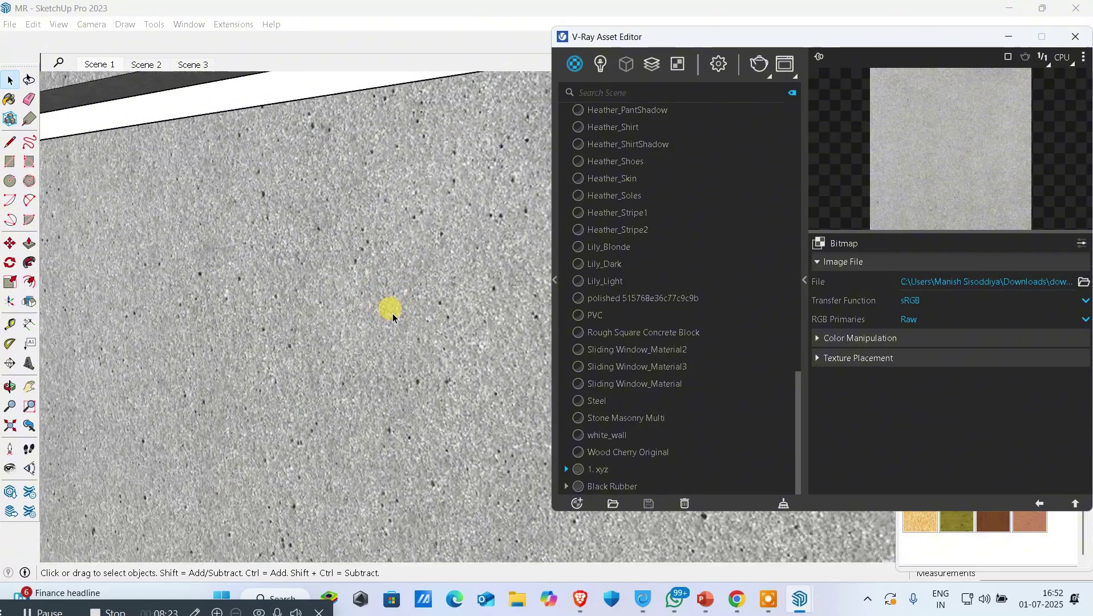
scroll(393, 313, down, 10)
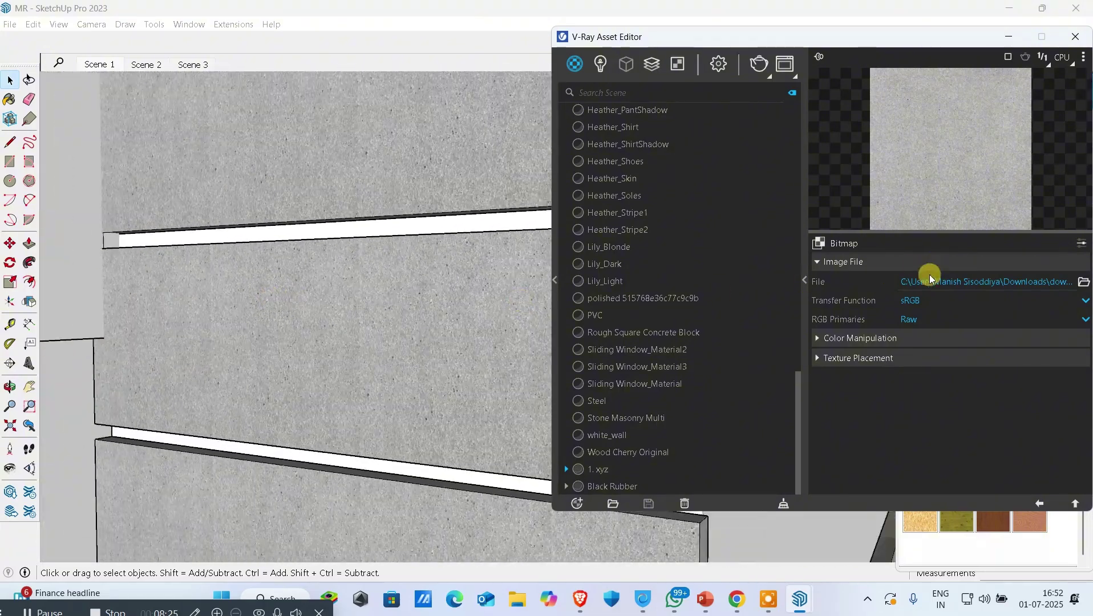
click(603, 468)
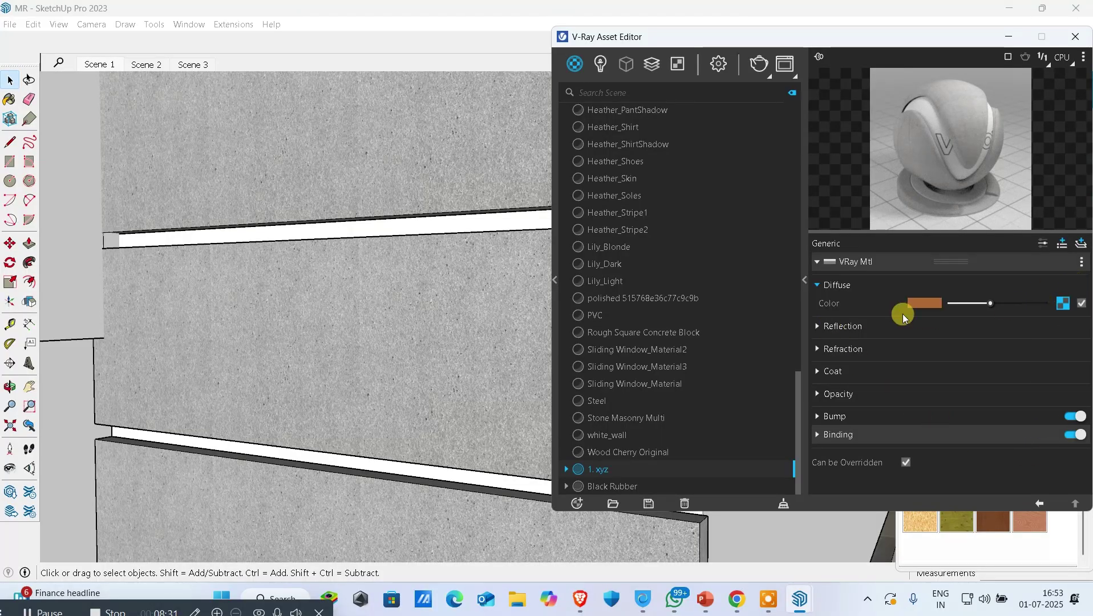
scroll(139, 341, down, 8)
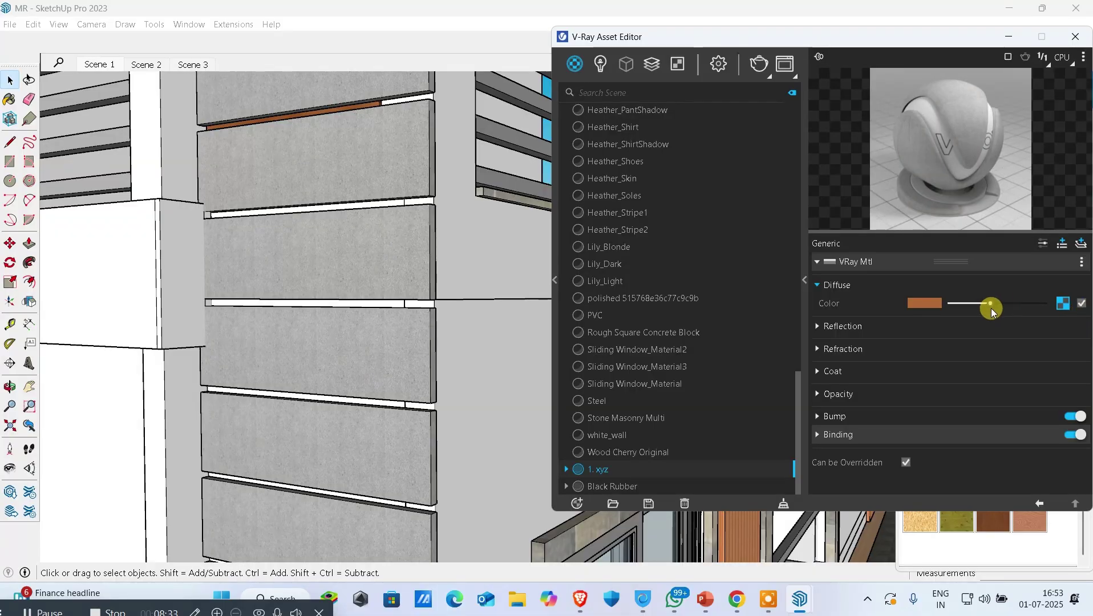
drag(991, 309, 982, 311)
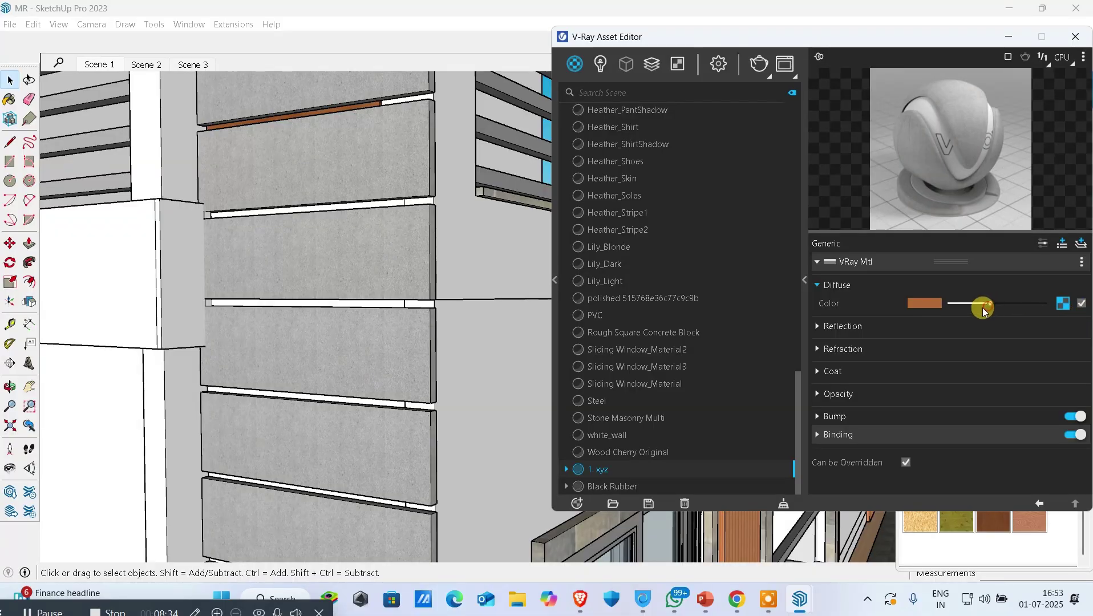
right_click(1065, 312)
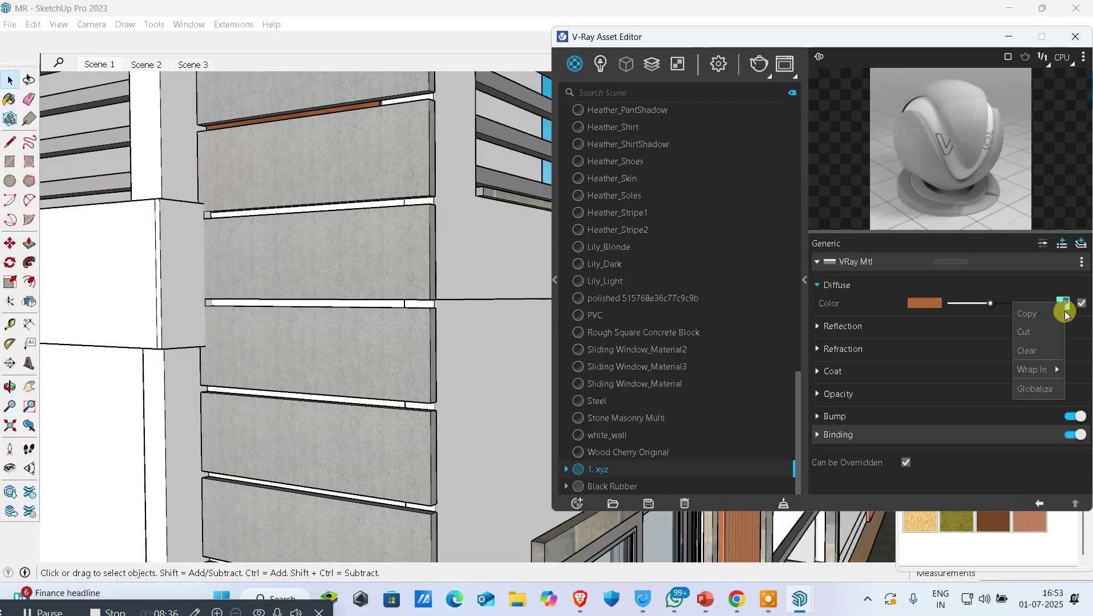
click(1053, 355)
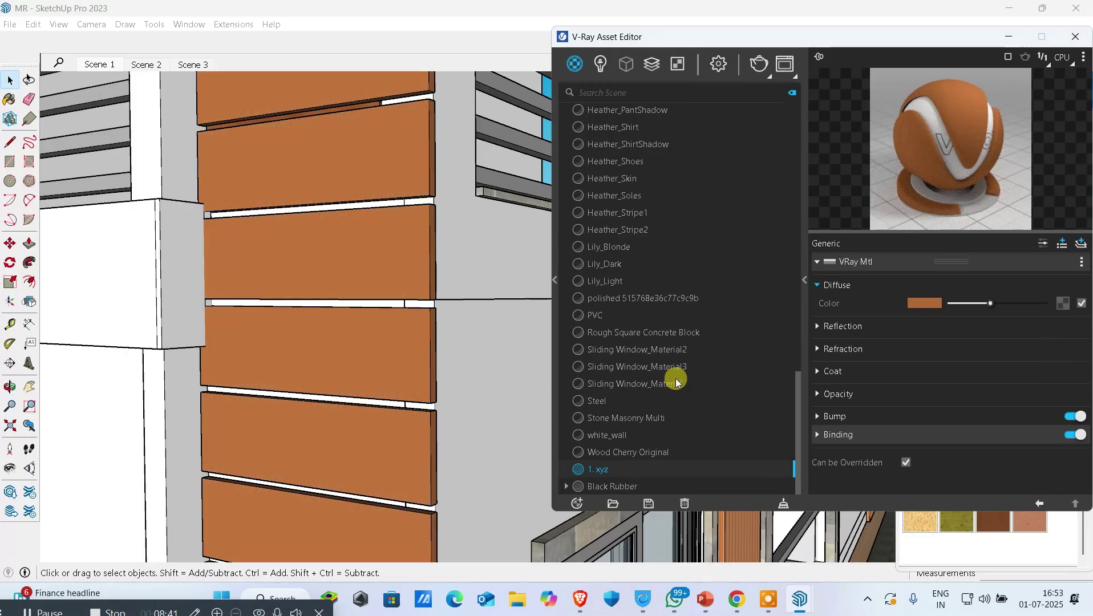
Step: Set the reflection of 1. xyz to a near-white Reflection Color, Reflection Glossiness 0.67 and Metalness 1
click(857, 335)
drag(956, 344, 978, 344)
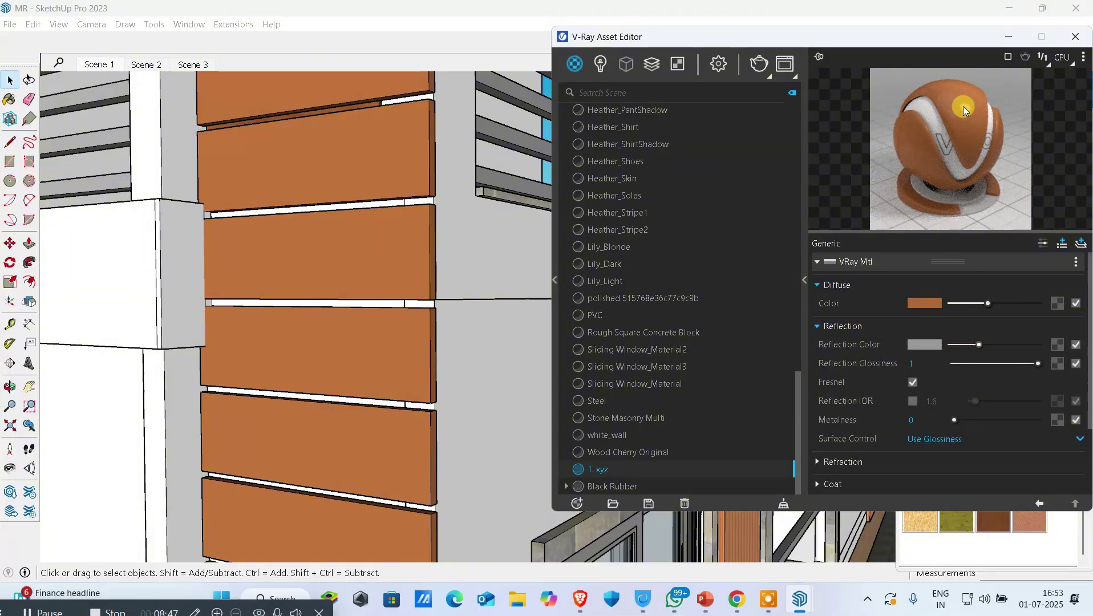
drag(993, 340, 1011, 368)
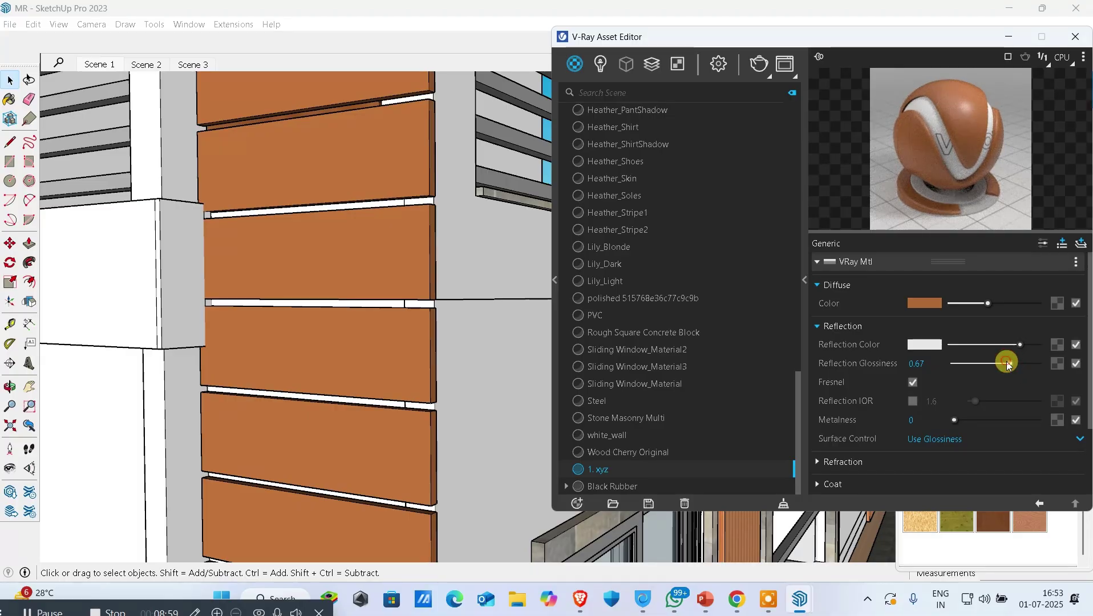
drag(981, 421, 1054, 419)
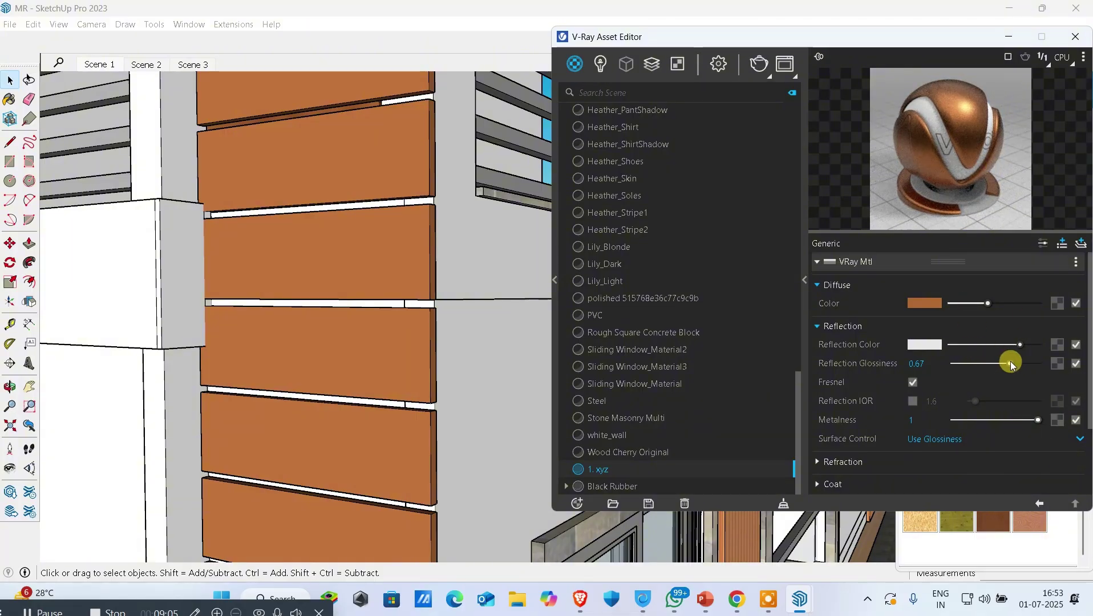
Step: Try Reflection Glossiness values of 0.98, 0.41 and 0 on material 1. xyz
drag(1010, 363, 1036, 362)
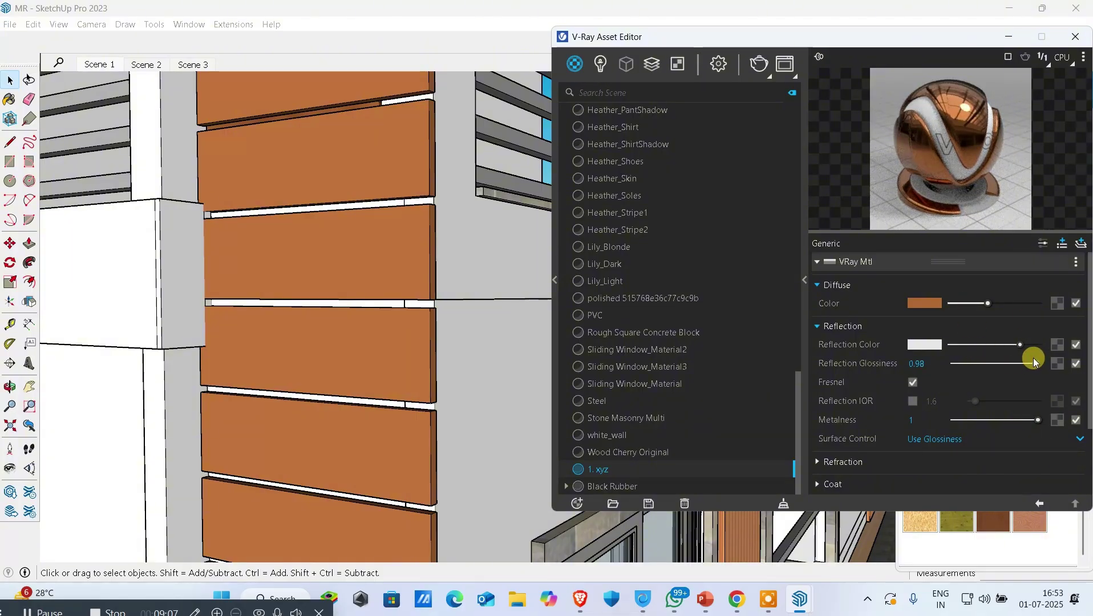
drag(1021, 362, 988, 365)
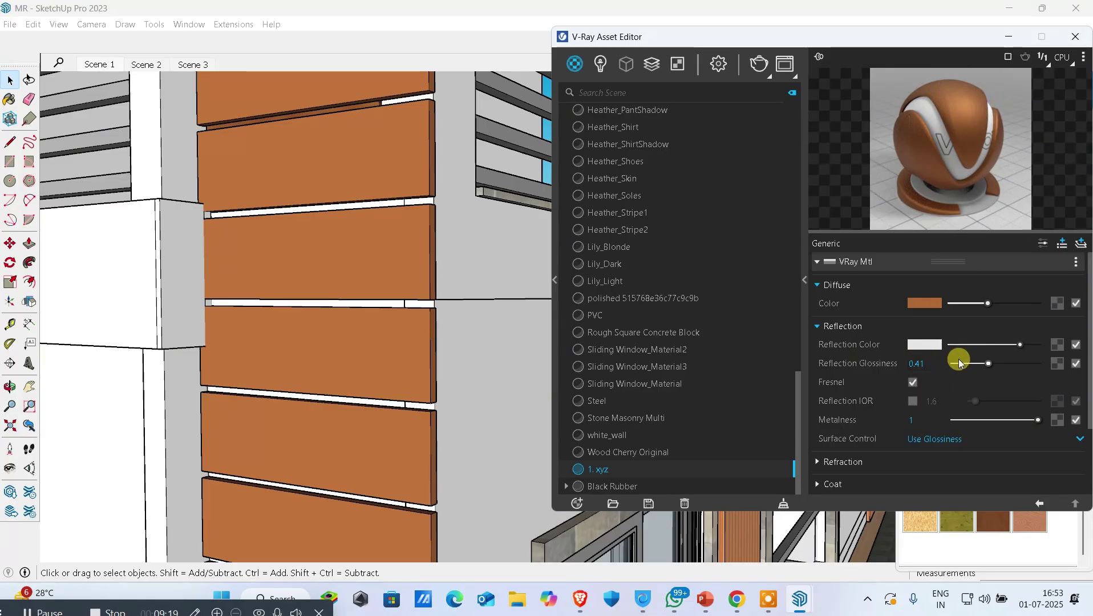
mouse_move(960, 363)
mouse_down()
mouse_move(971, 359)
mouse_move(947, 369)
mouse_up()
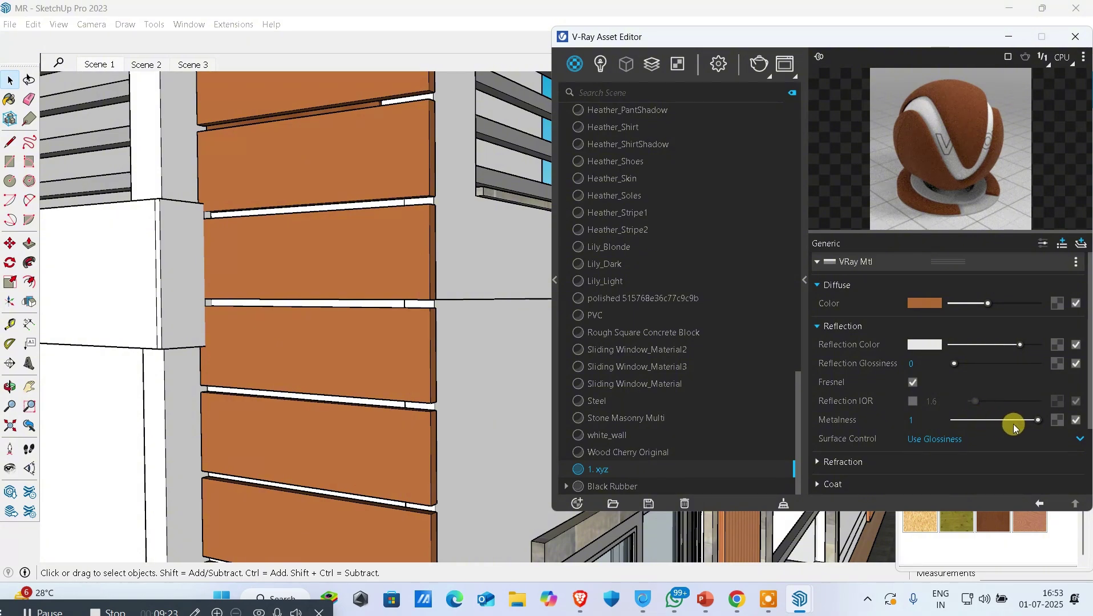
Step: Adjust material 1. xyz to a Metalness of 0.71 and a Reflection Glossiness of 0.56
click(995, 419)
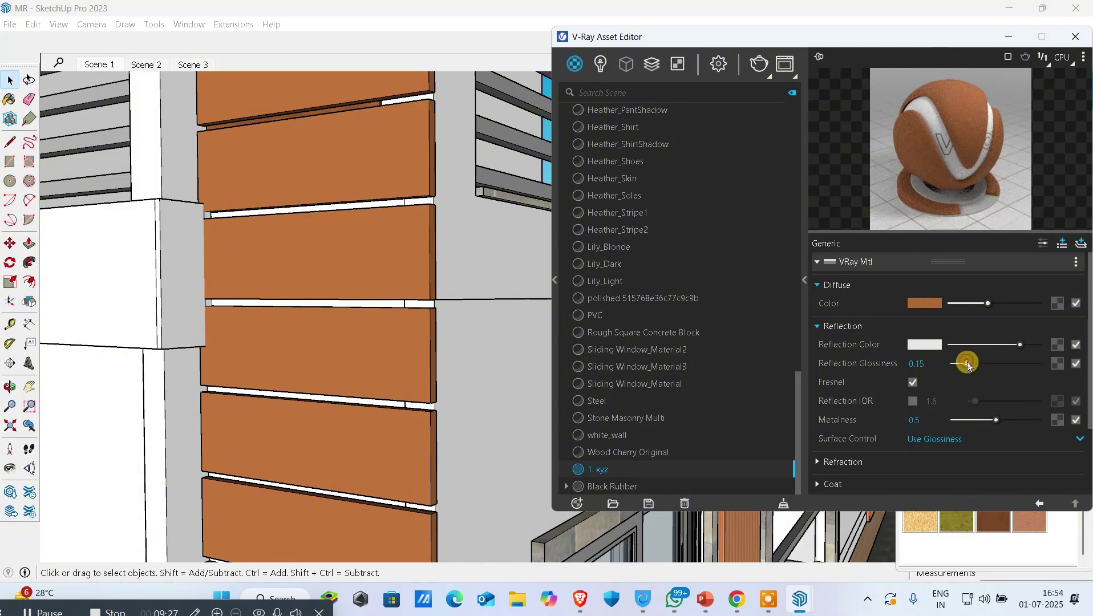
drag(968, 365, 1000, 366)
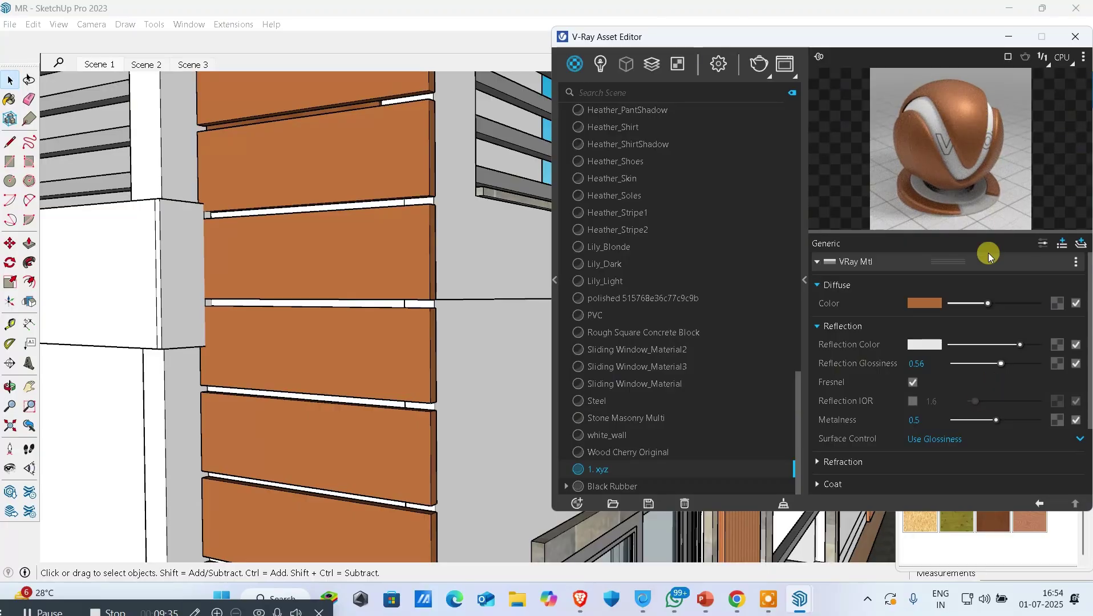
drag(997, 420, 1014, 420)
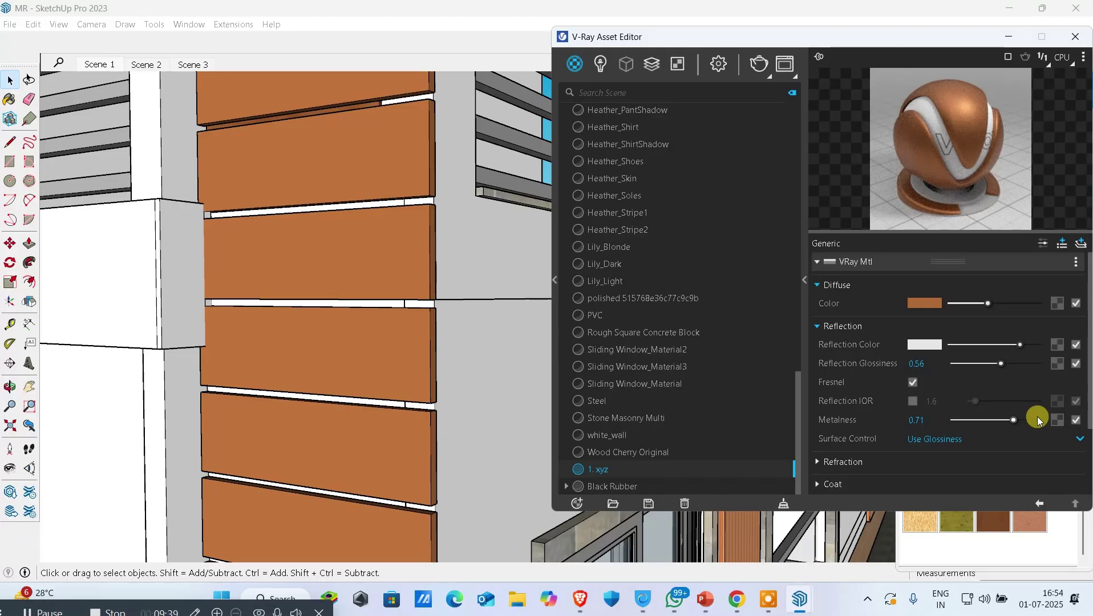
Step: Raise both the Reflection Glossiness and the Metalness of material 1. xyz to 1
click(1014, 363)
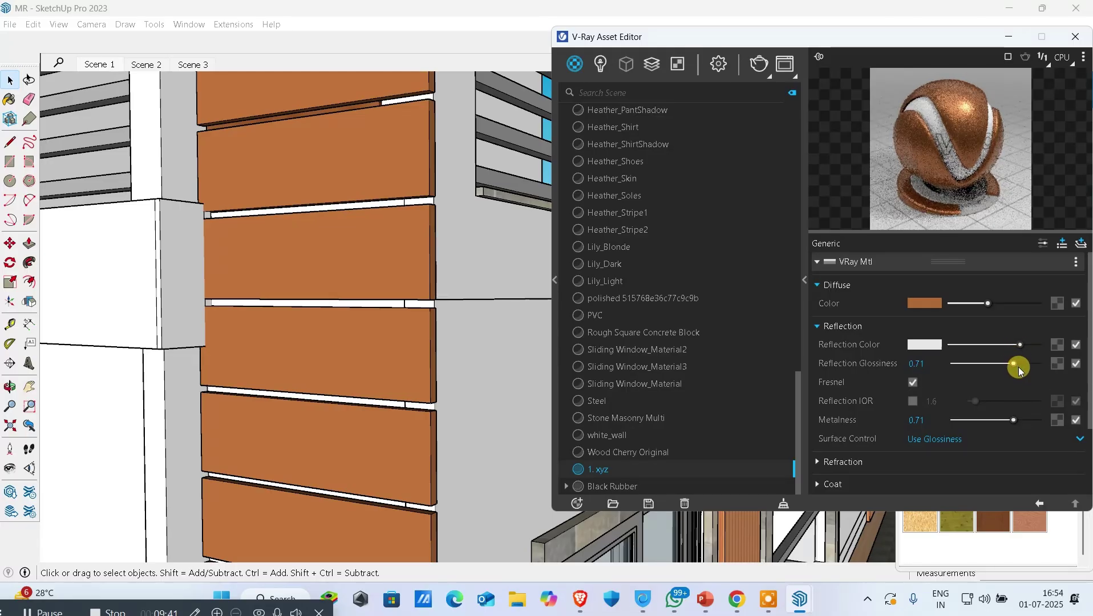
click(1035, 363)
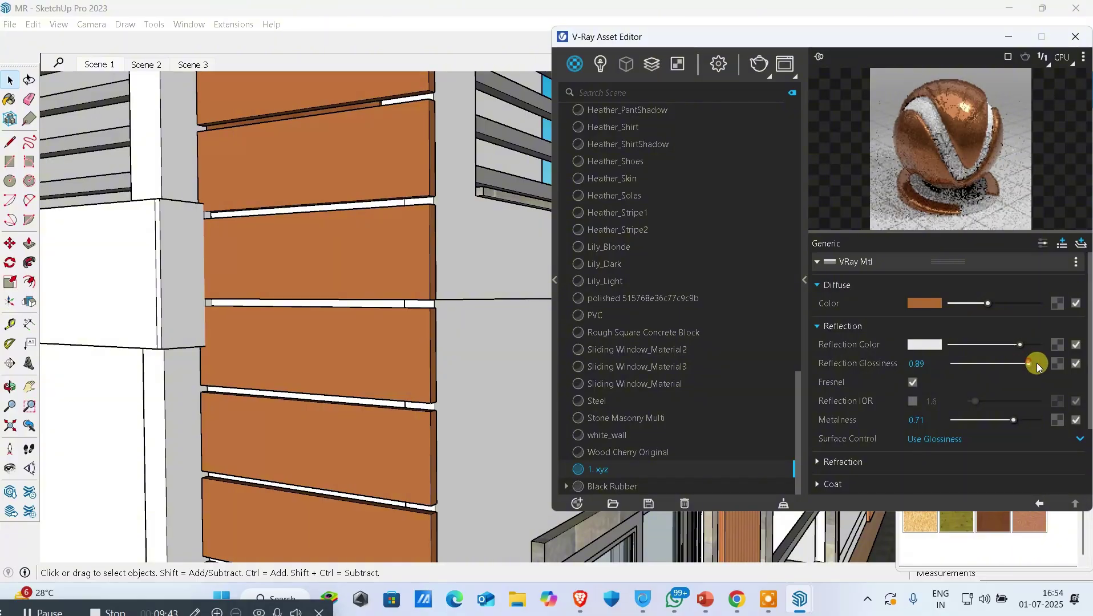
drag(1036, 365, 1058, 363)
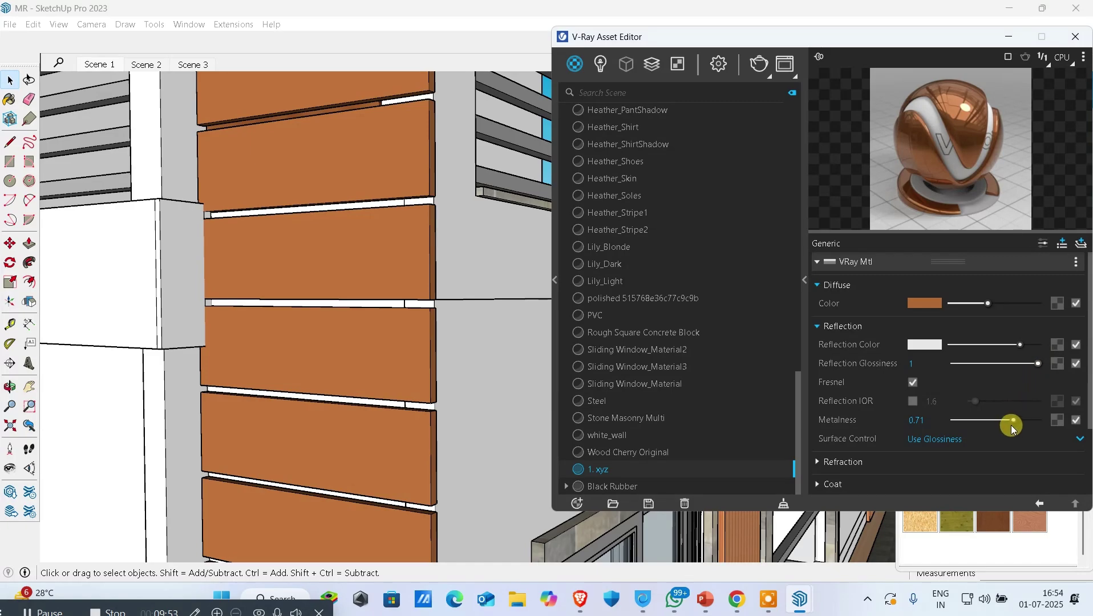
drag(1024, 421, 1044, 424)
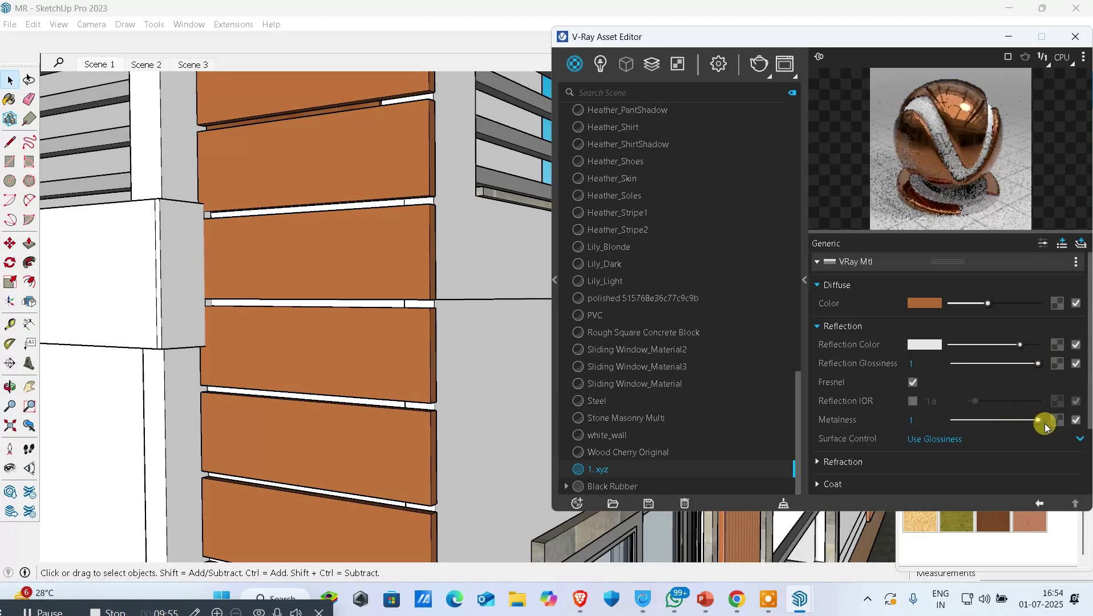
Step: Reset the reflection of 1. xyz to a black Reflection Color, Reflection Glossiness 1 and Metalness 0
click(1003, 422)
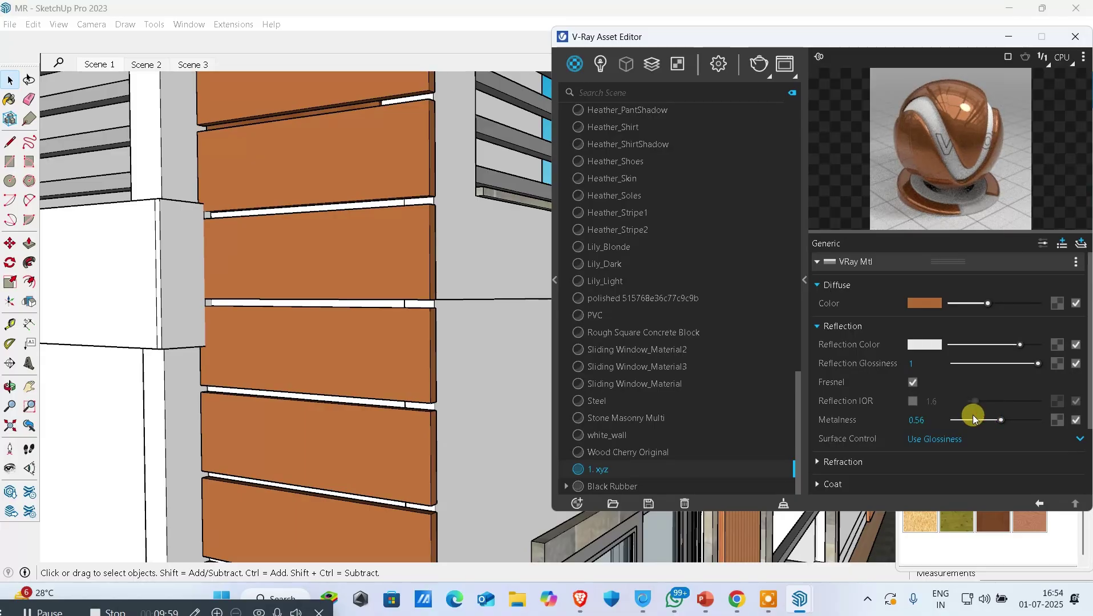
mouse_move(968, 420)
mouse_down()
mouse_move(992, 422)
mouse_move(957, 422)
mouse_up()
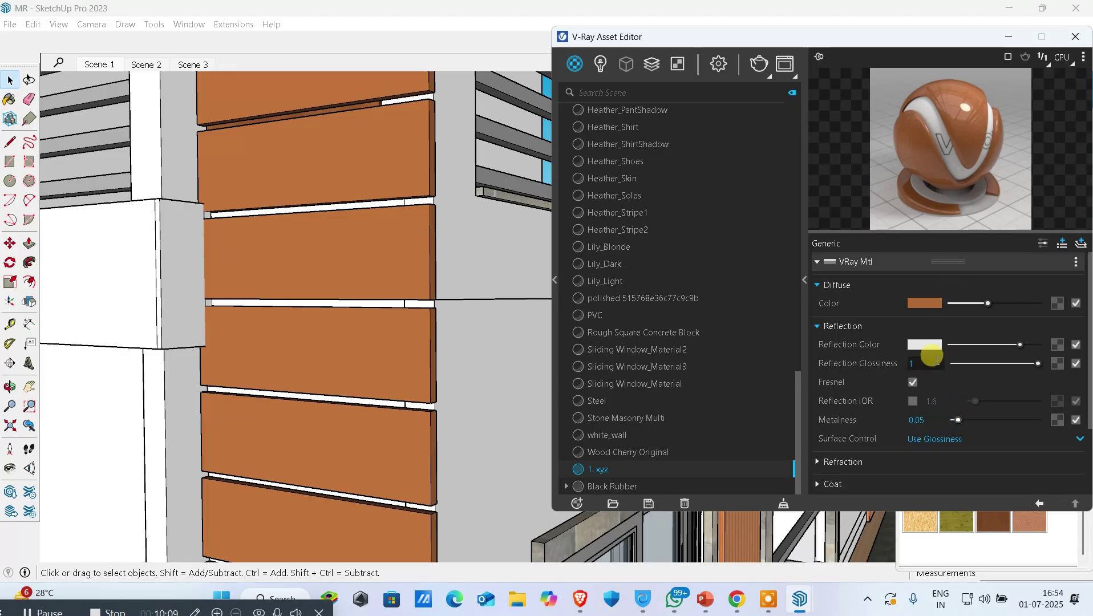
drag(983, 348, 915, 350)
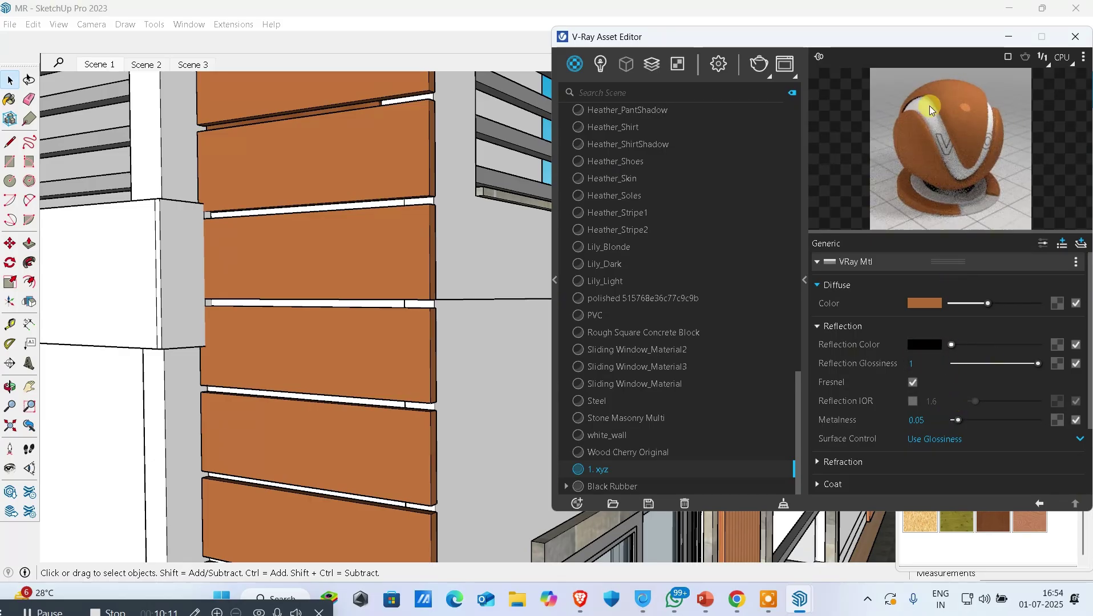
drag(1006, 368, 1049, 364)
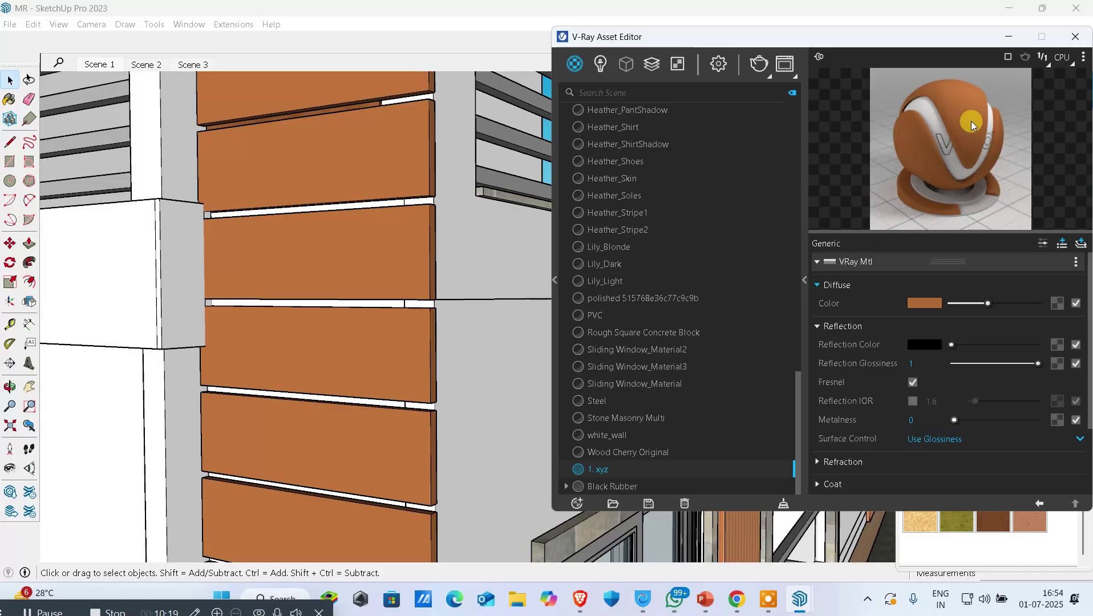
Step: Set the Refraction Color of 1. xyz to white and inspect the transparency on the building's planks
scroll(917, 408, down, 3)
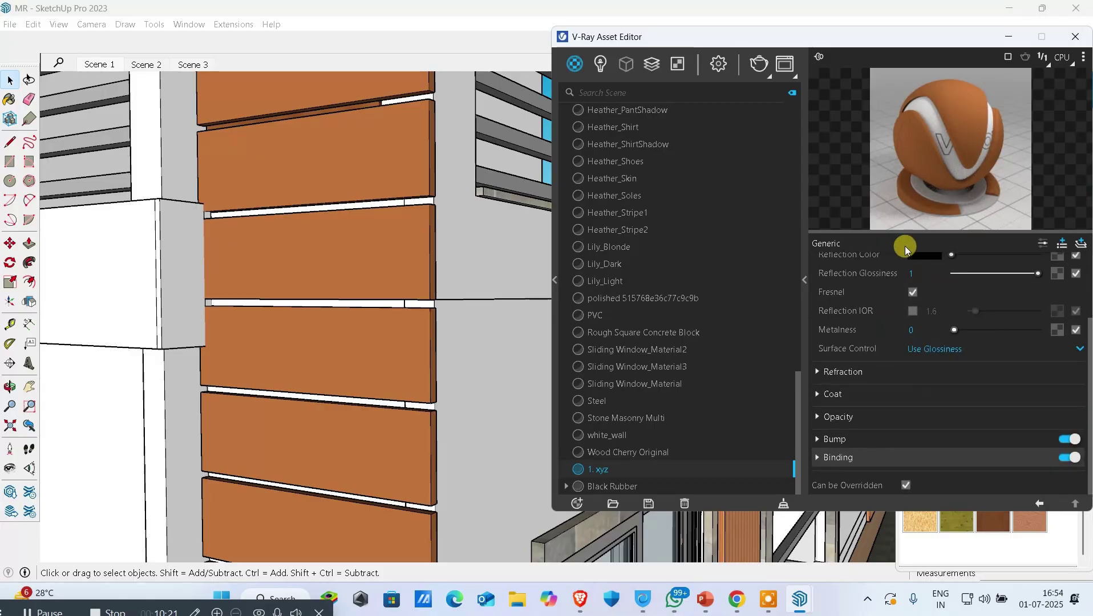
click(833, 377)
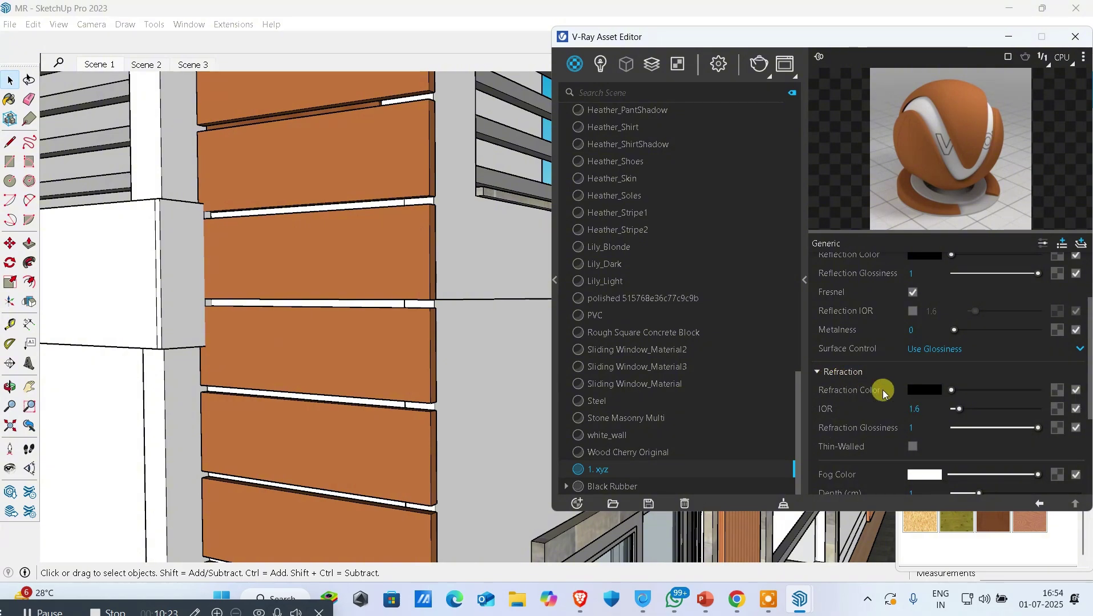
drag(997, 390, 1049, 393)
scroll(277, 225, down, 6)
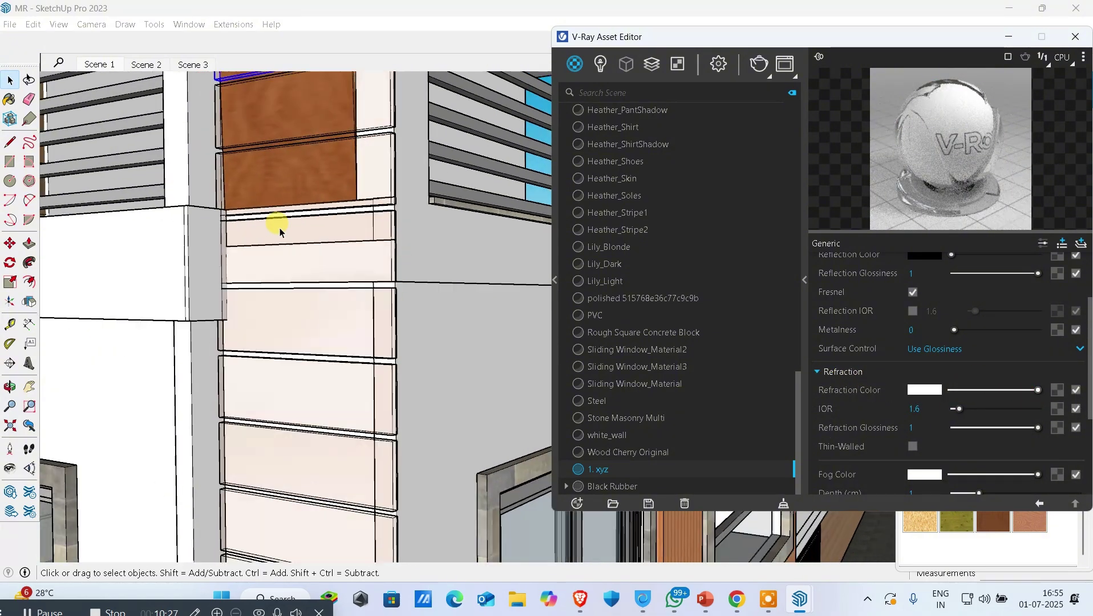
scroll(194, 177, down, 10)
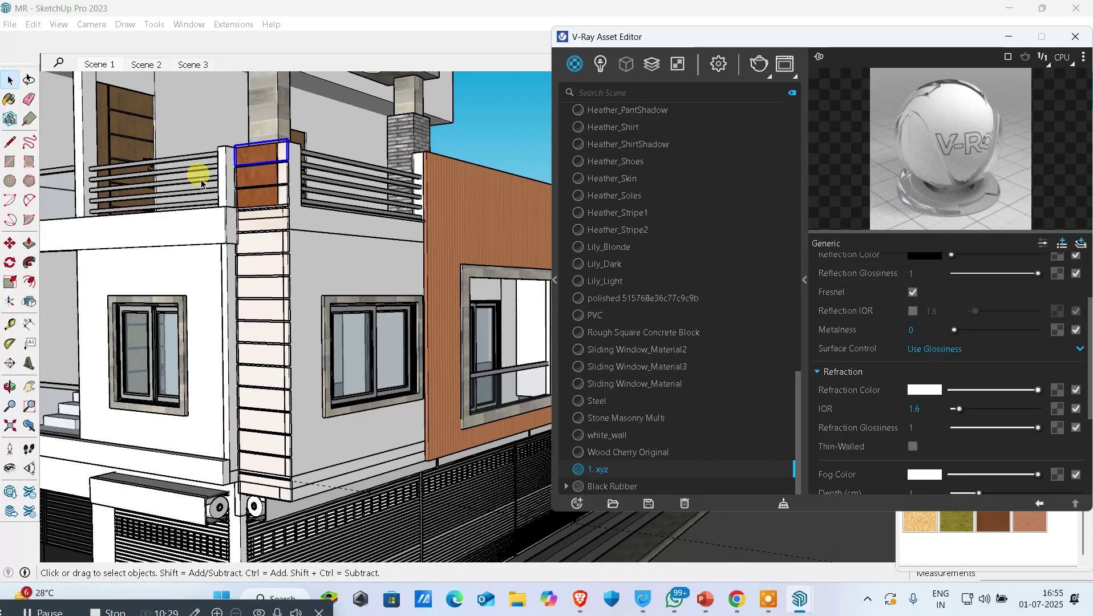
scroll(169, 250, up, 8)
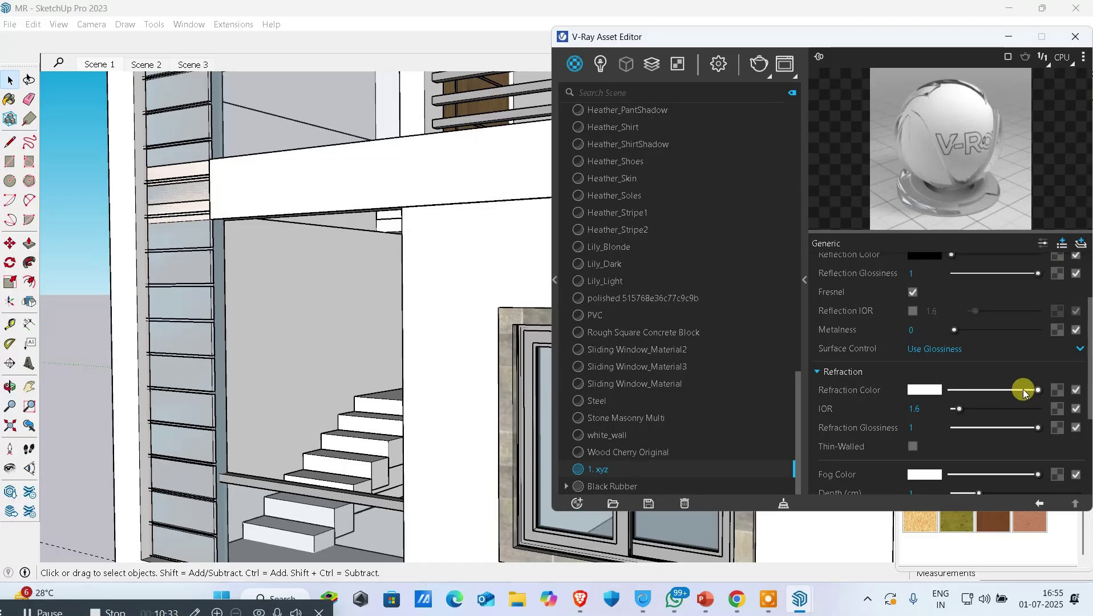
Step: Return the Refraction Color of 1. xyz to black and expand the material's Bump settings
drag(1024, 392, 932, 390)
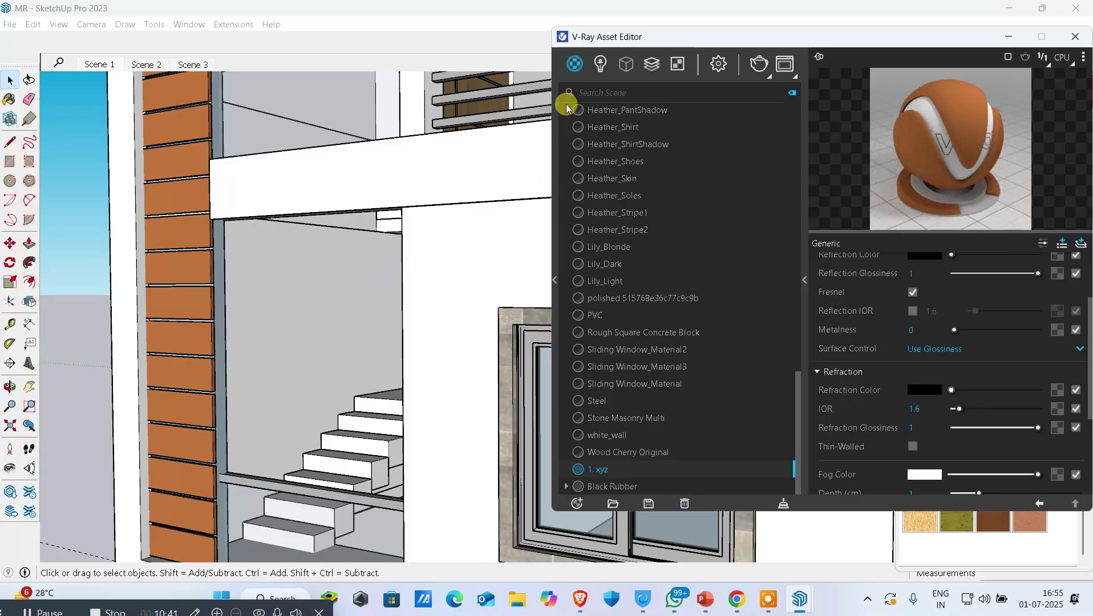
scroll(947, 422, down, 3)
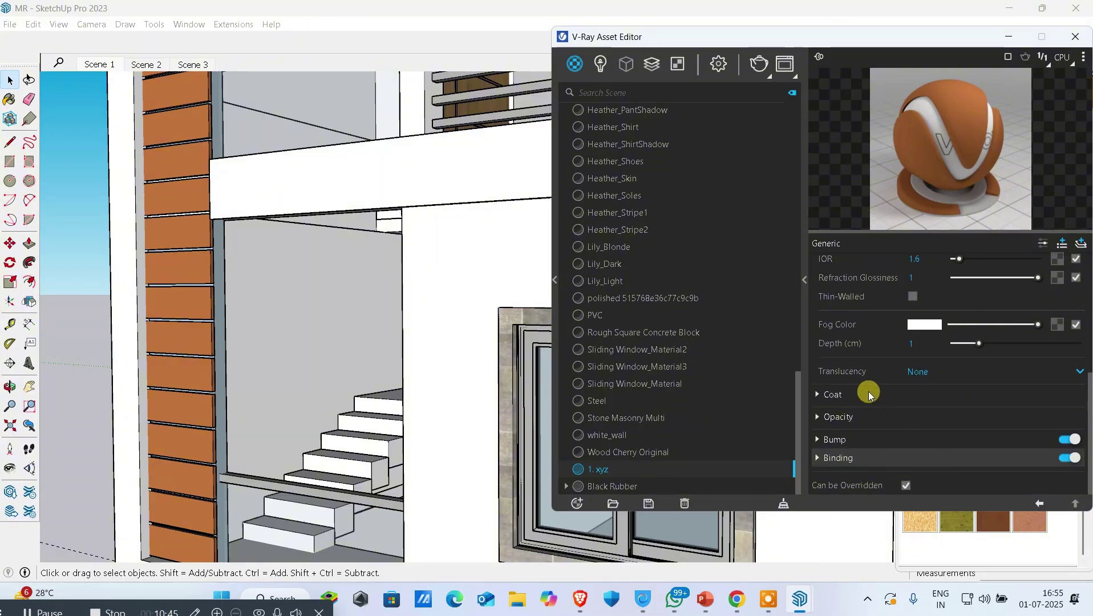
click(850, 439)
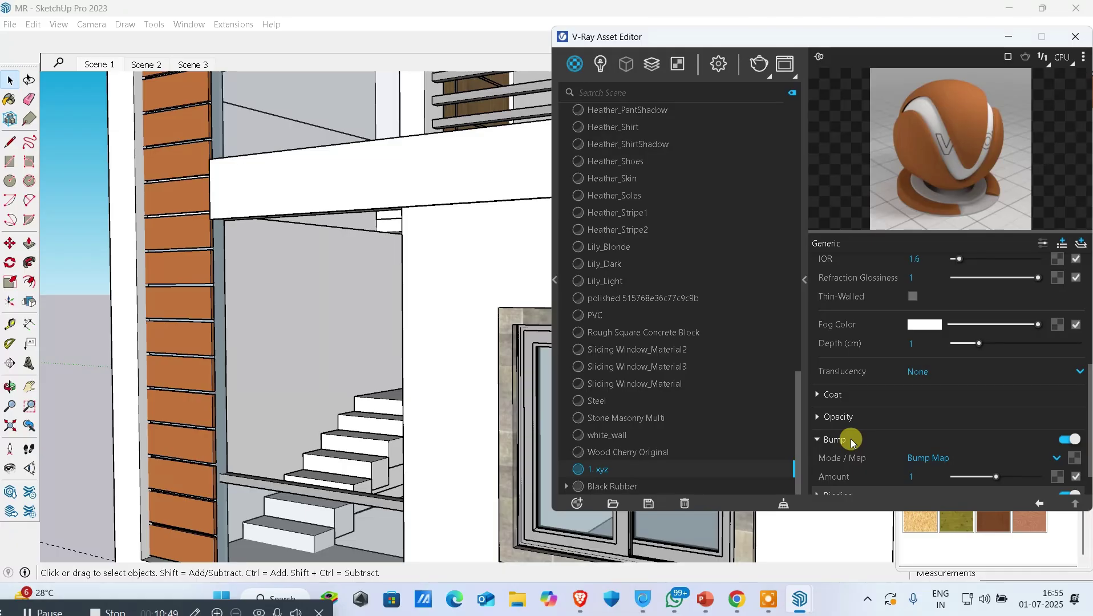
scroll(212, 309, down, 5)
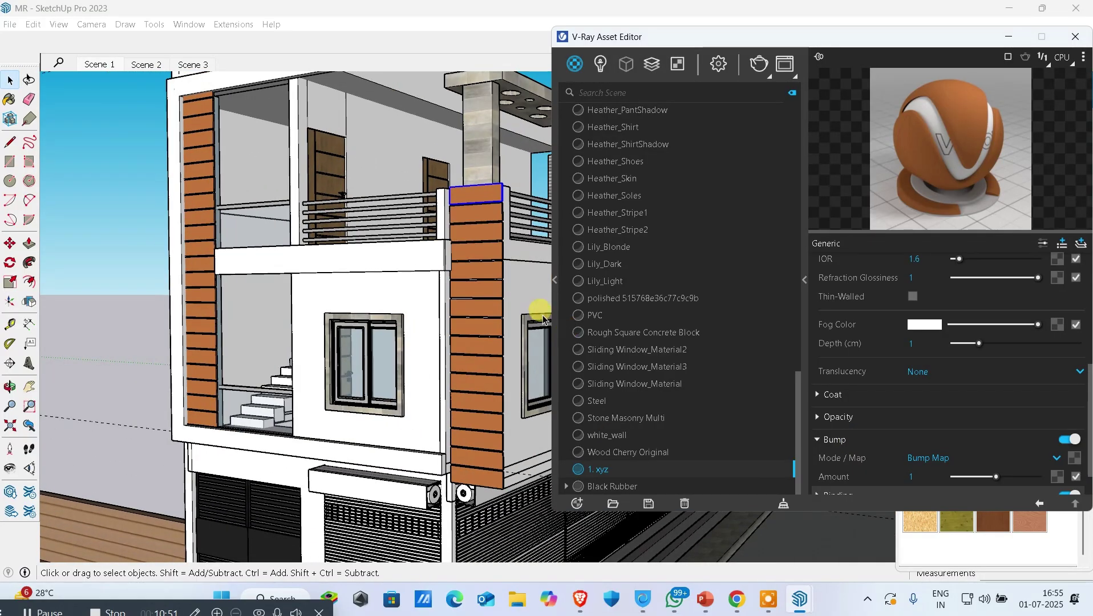
scroll(532, 309, up, 5)
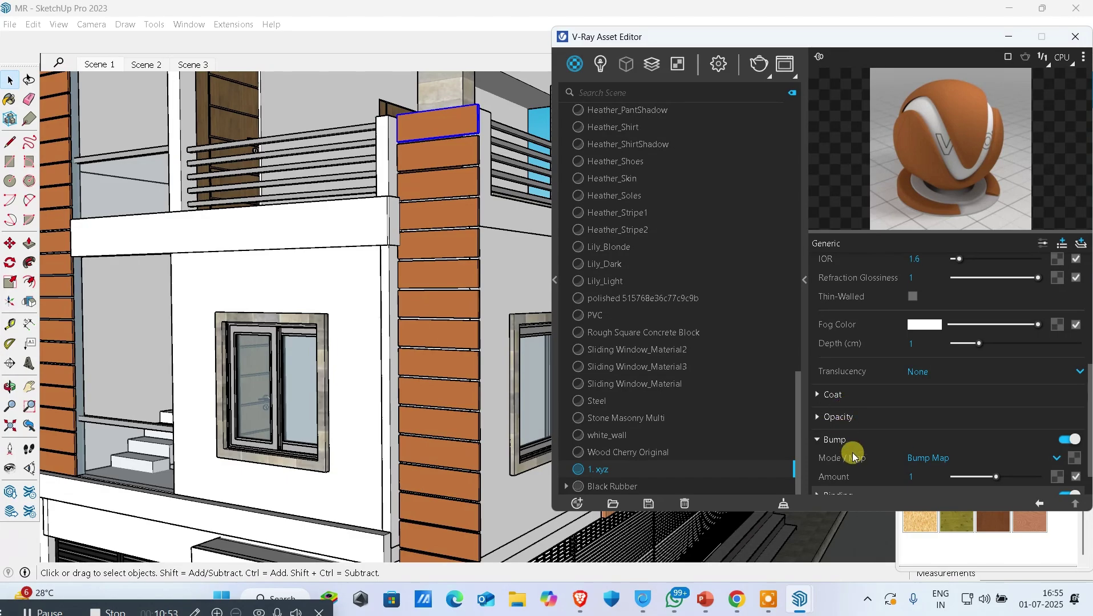
Step: Load the bitmap download (1).jpeg as the Bump map of material 1. xyz and return to the material's settings
click(1075, 462)
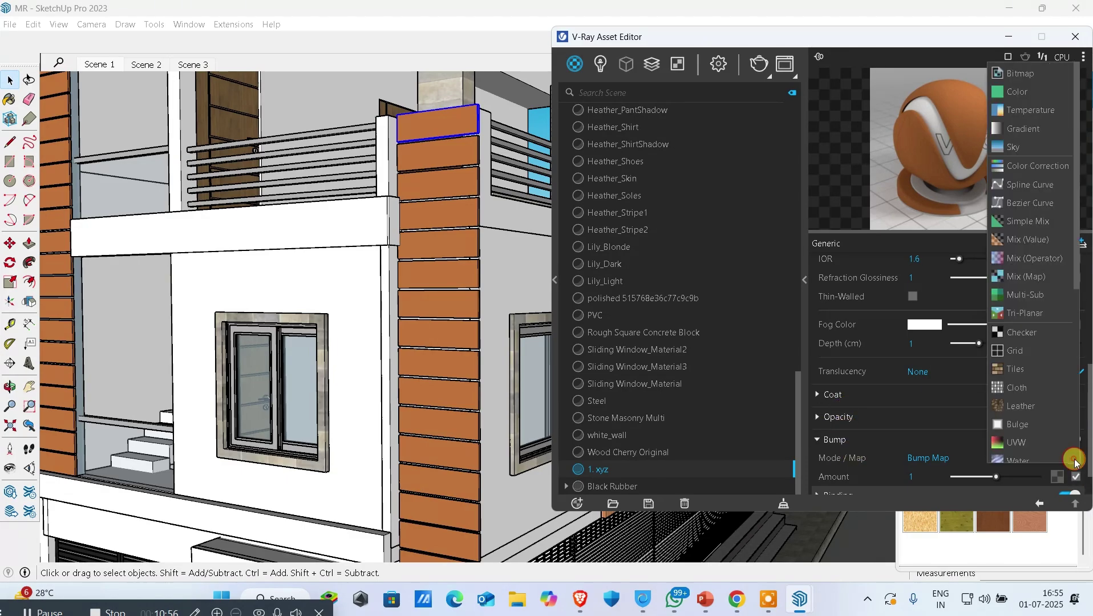
click(1027, 80)
scroll(739, 251, down, 10)
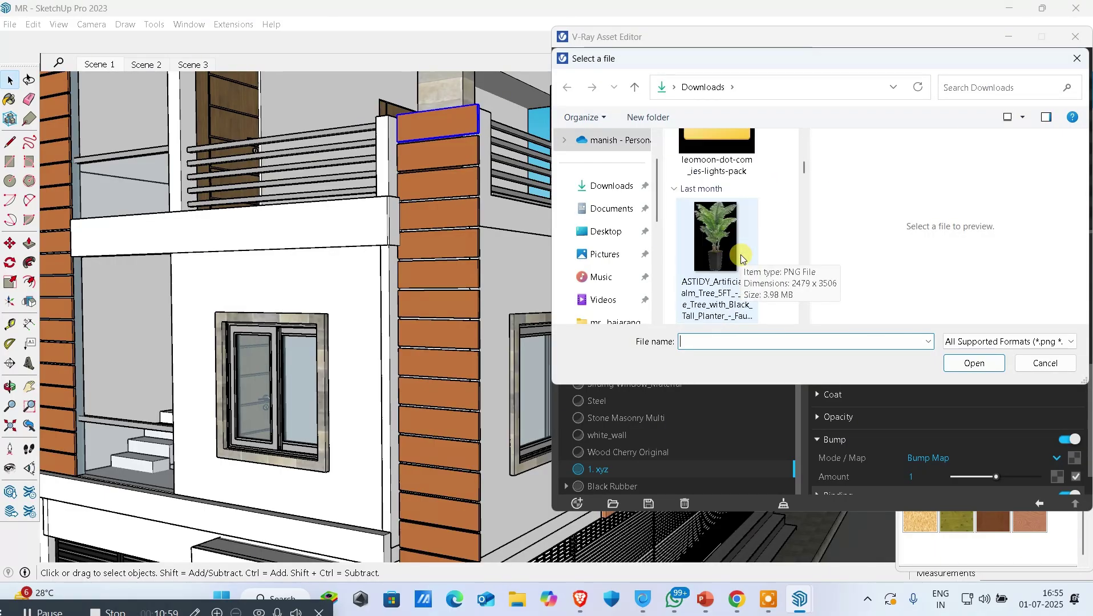
scroll(743, 259, down, 10)
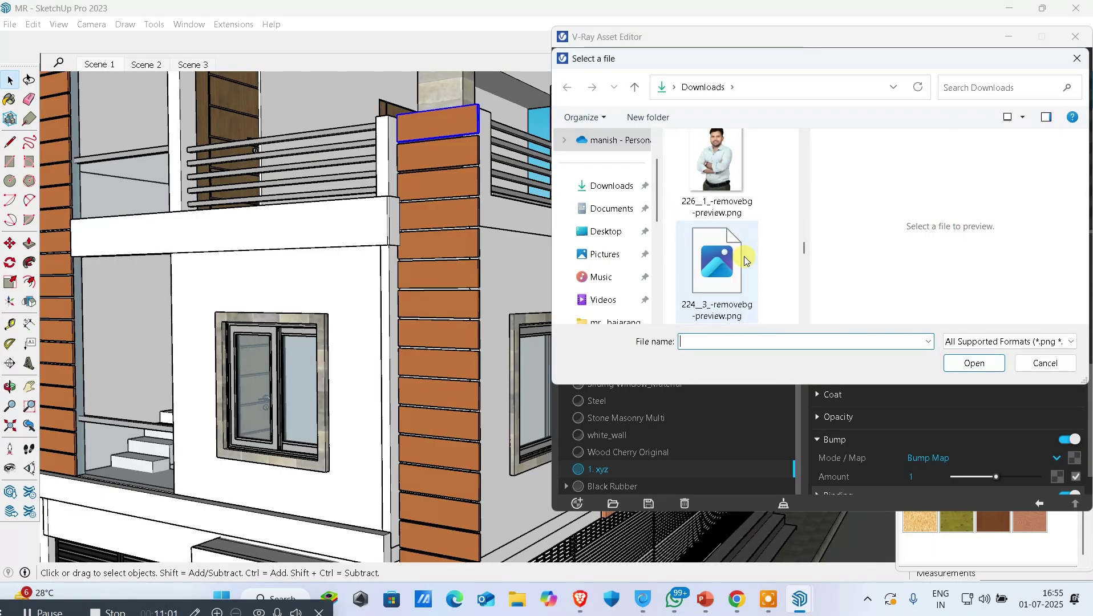
click(724, 176)
click(719, 235)
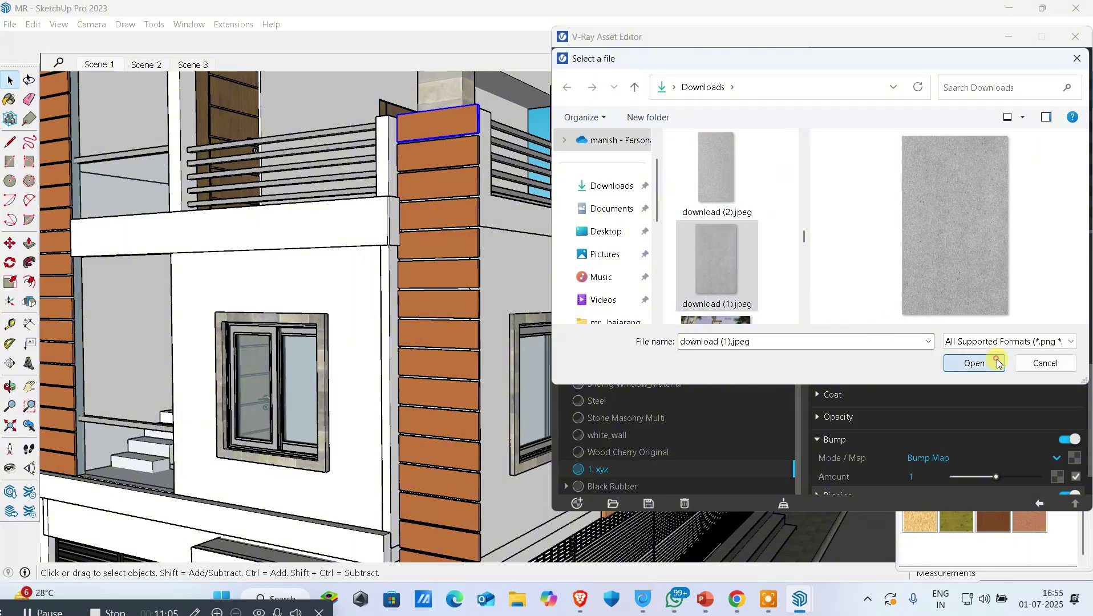
click(976, 364)
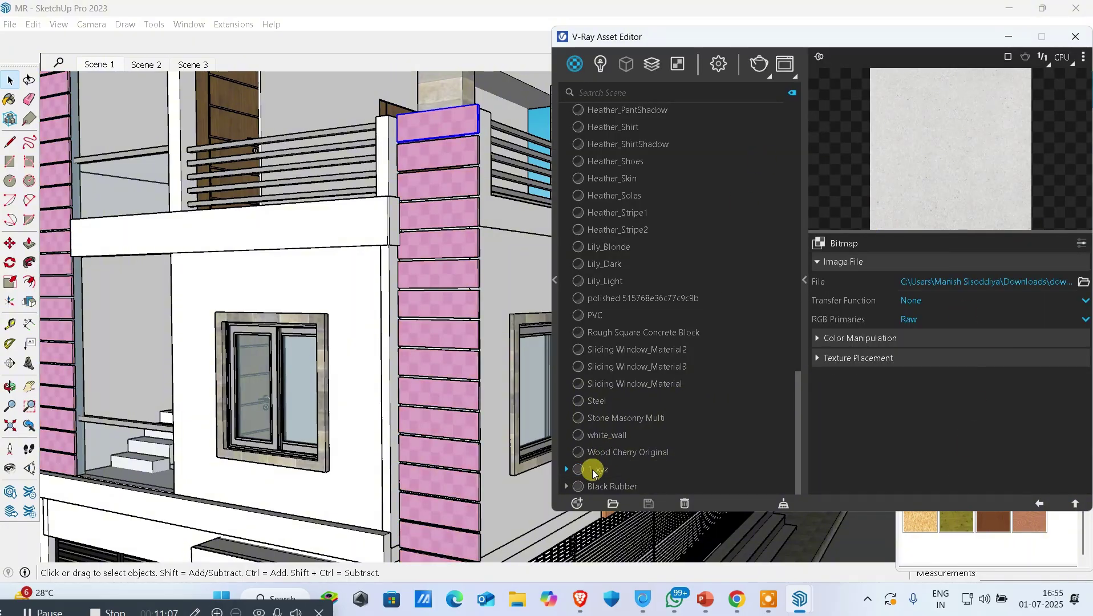
click(597, 470)
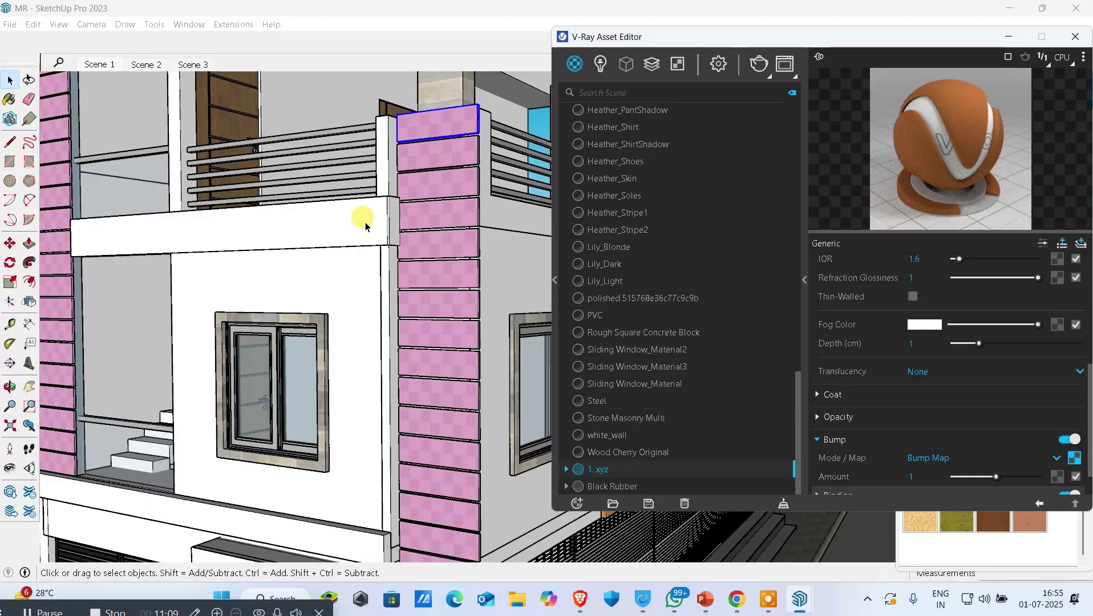
Step: Test-render the current view, inspect the bump on the cladding planks, and stop the render
click(424, 222)
click(432, 220)
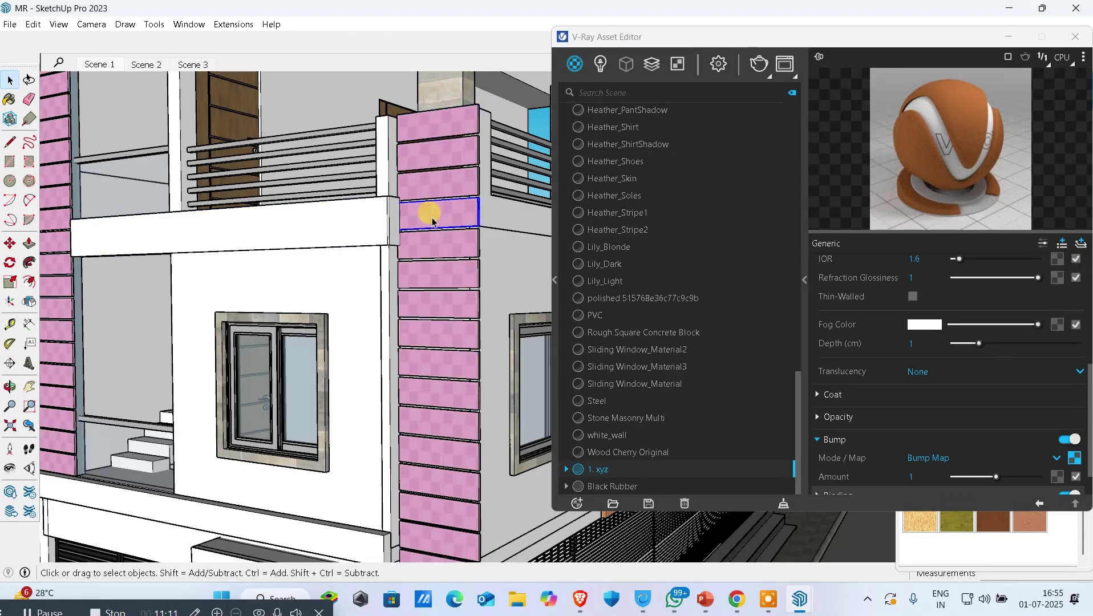
click(758, 63)
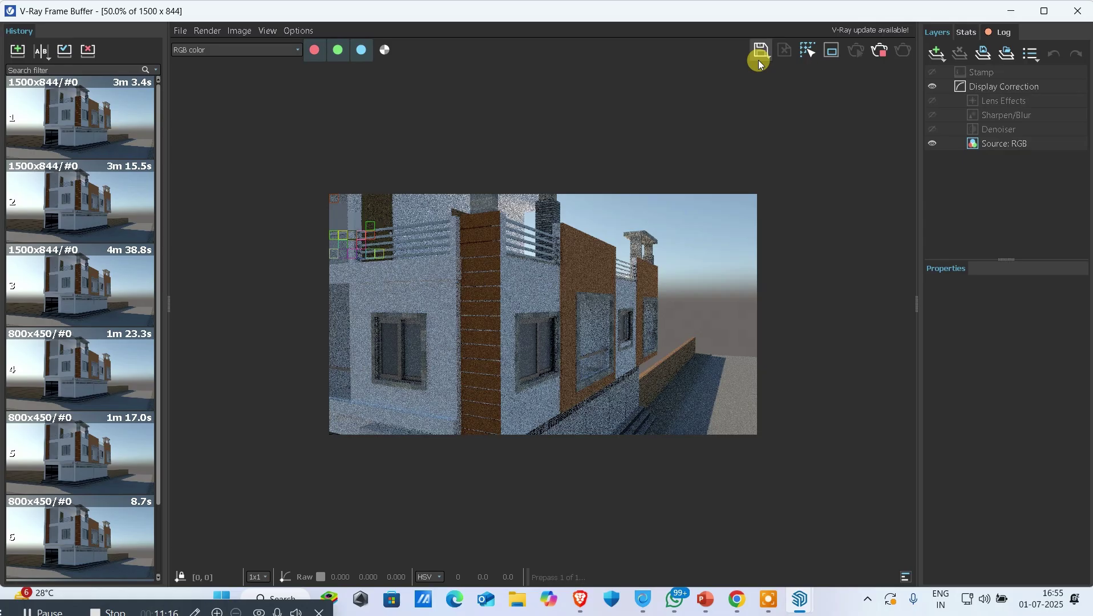
scroll(498, 249, up, 4)
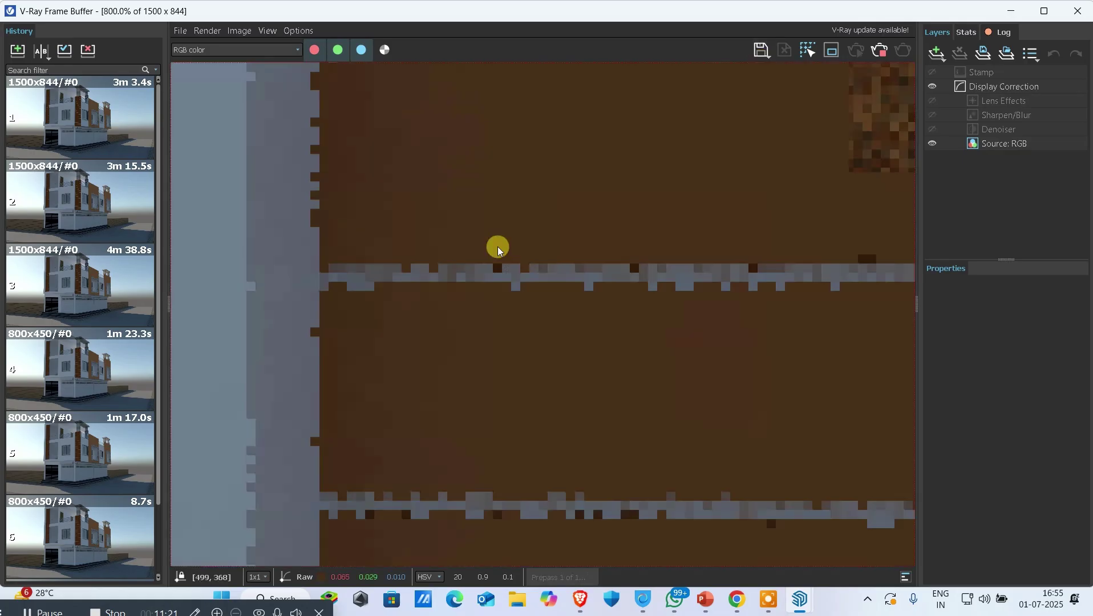
scroll(540, 336, down, 4)
click(880, 50)
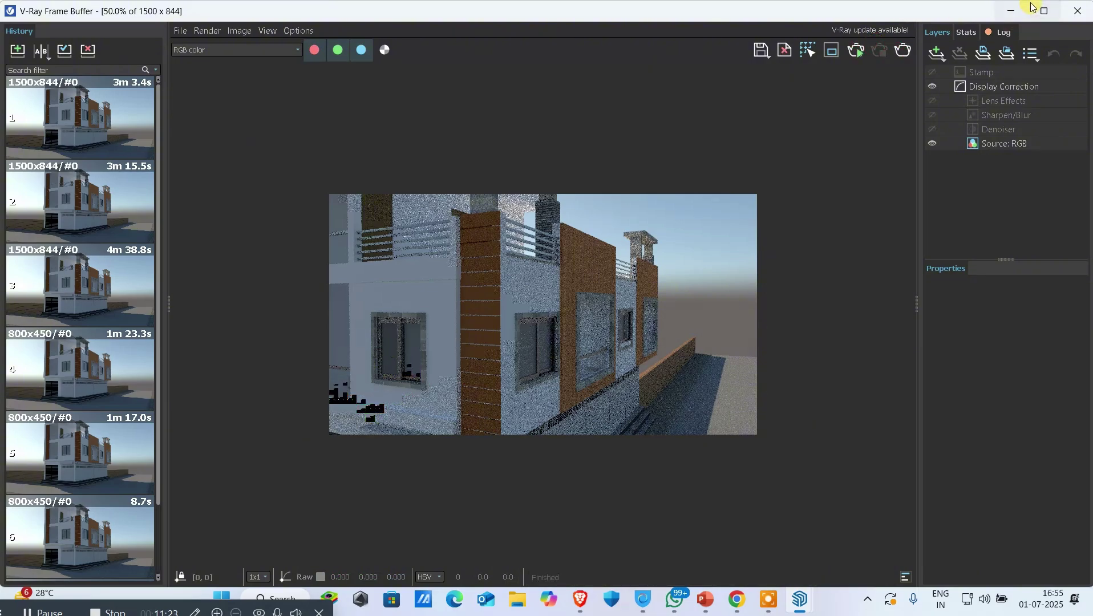
click(1011, 11)
Step: Render a closer view of the corner column's planks, examine their surface, and stop the render
scroll(491, 271, up, 6)
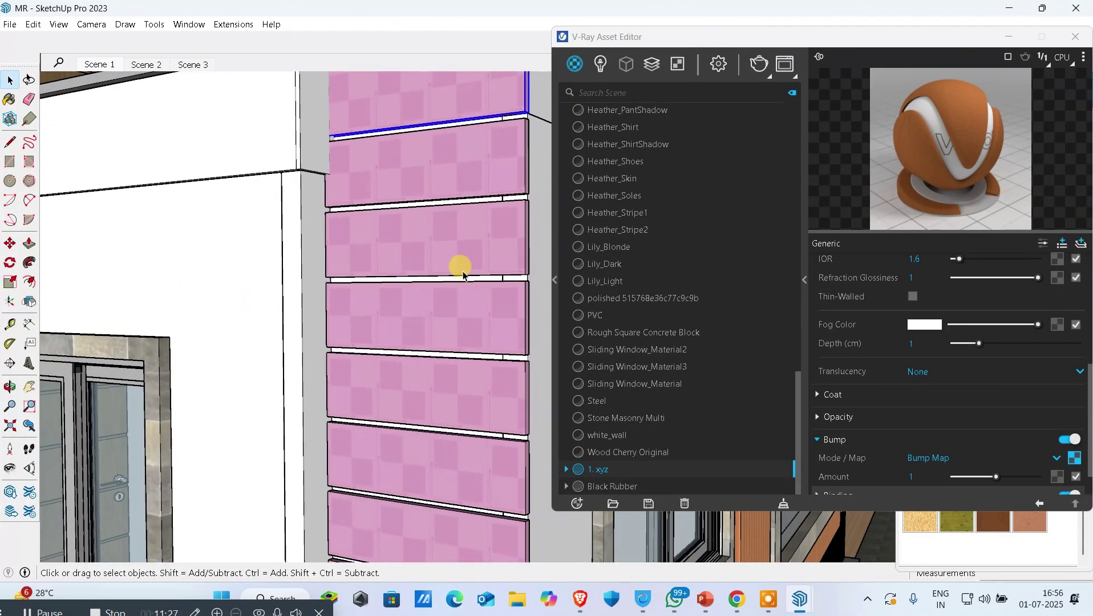
click(759, 64)
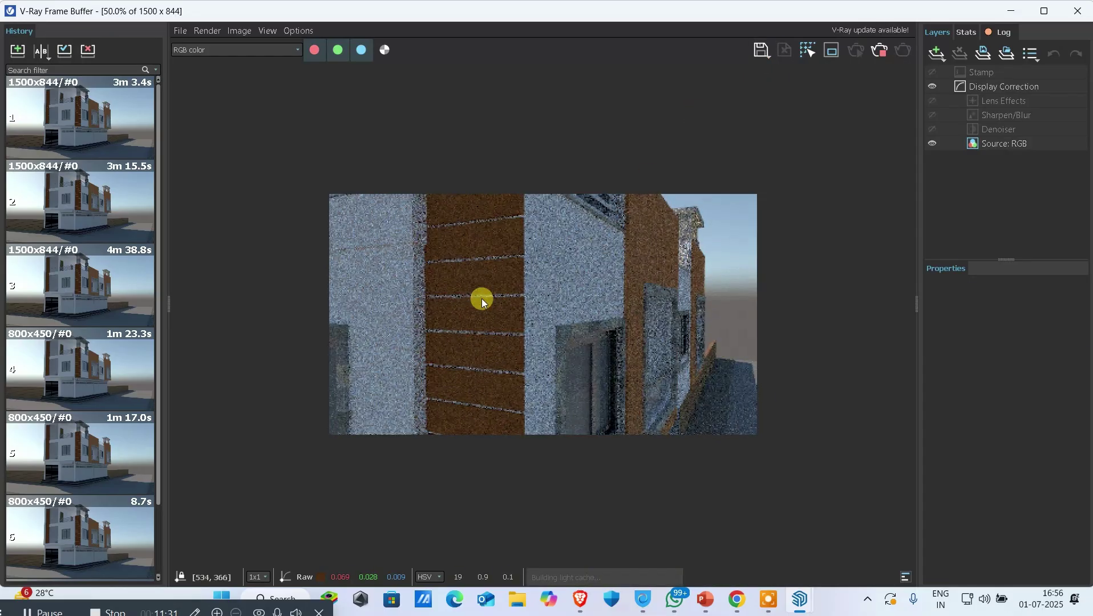
scroll(482, 298, up, 1)
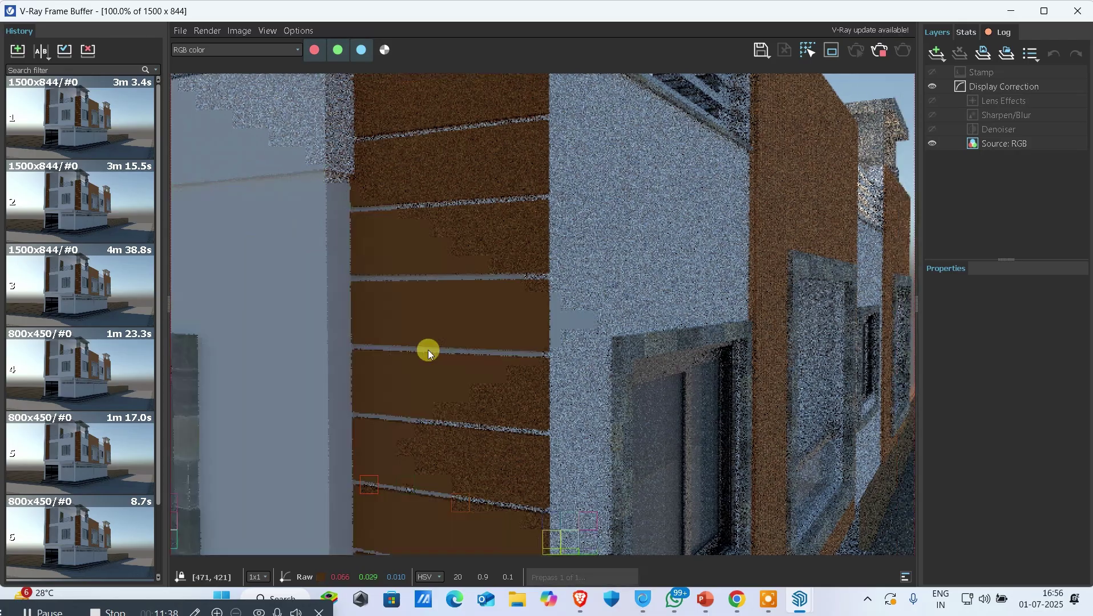
scroll(441, 247, down, 1)
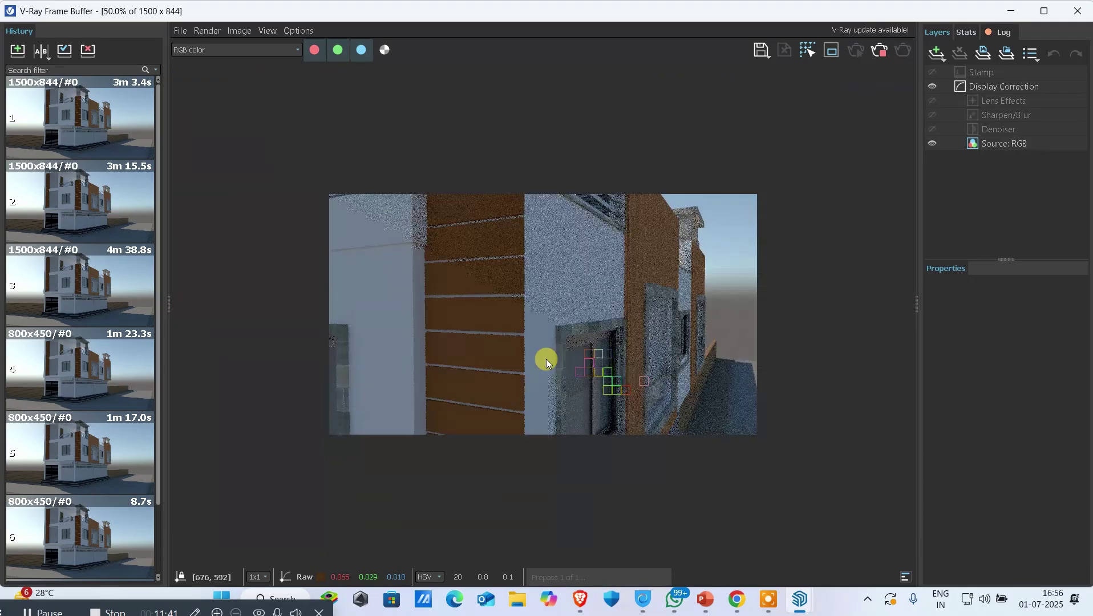
click(877, 49)
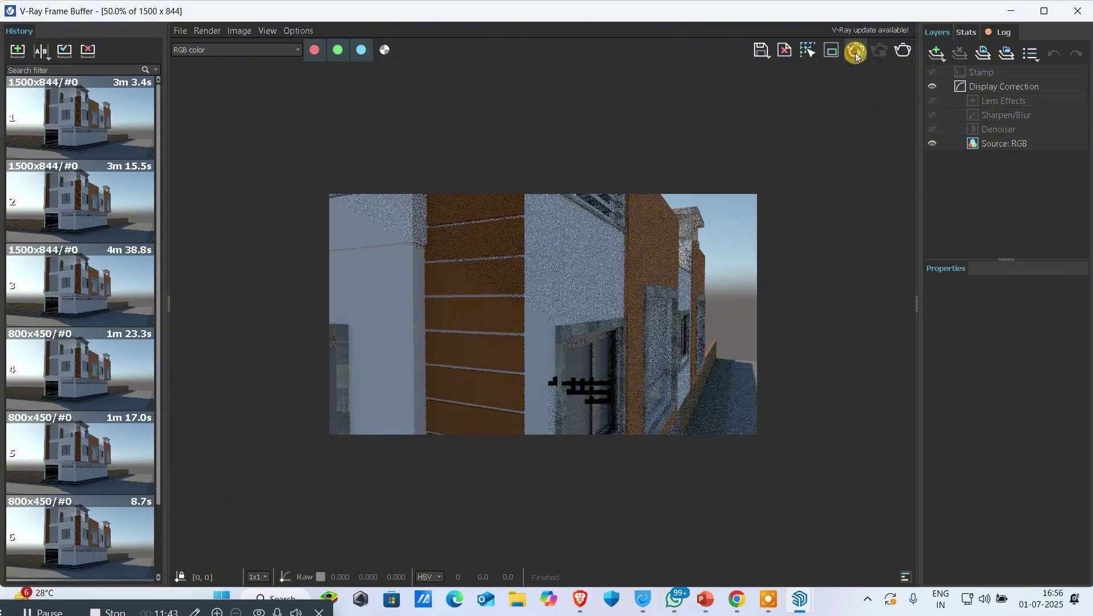
Step: Start an interactive render and resize the frame buffer so it sits beside the material settings
click(856, 50)
double_click(664, 20)
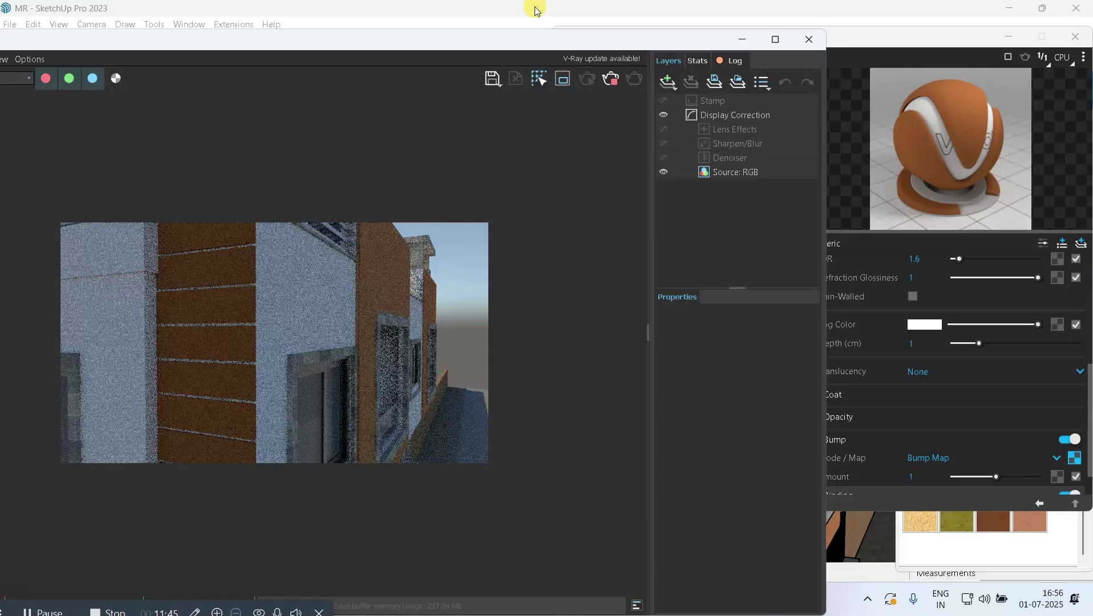
drag(648, 322, 857, 312)
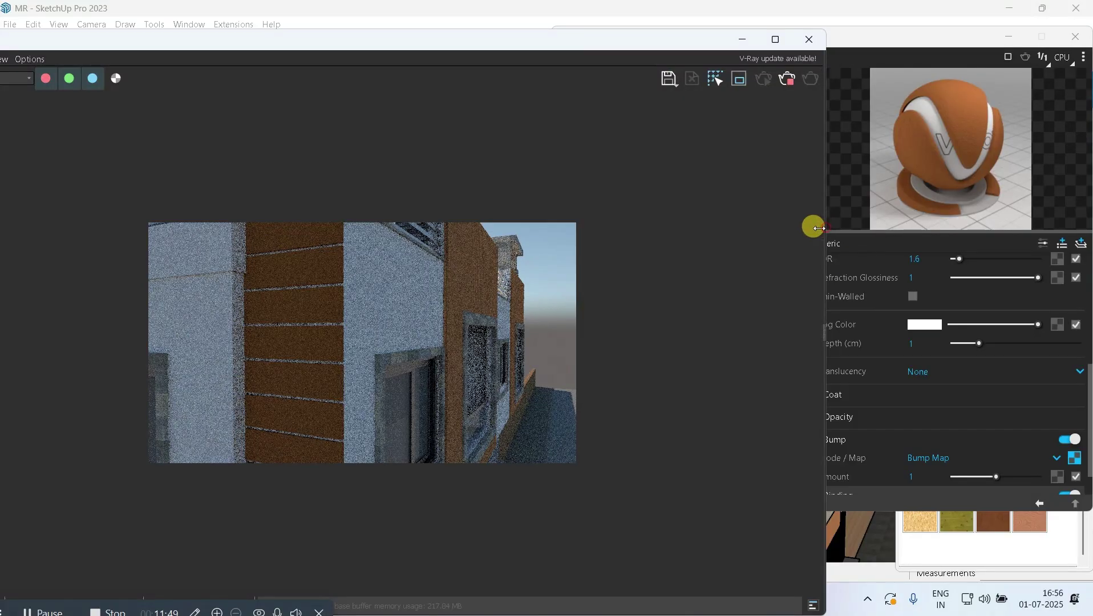
drag(823, 228, 595, 228)
scroll(135, 310, up, 3)
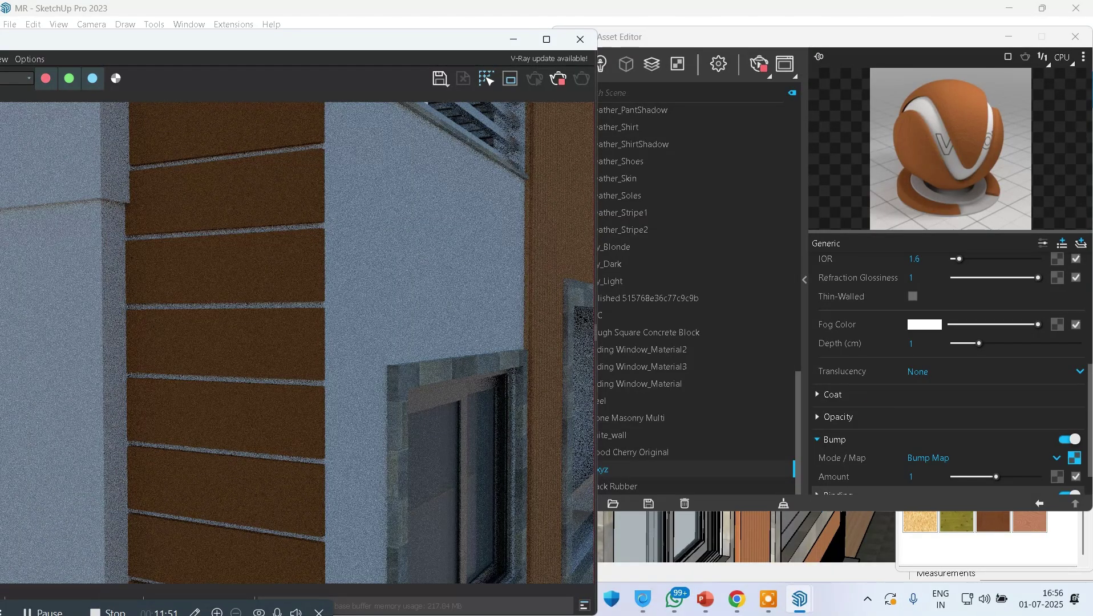
Step: Set the Bump Amount of 1. xyz to 1.51 and check the planks in the interactive render
scroll(907, 452, down, 1)
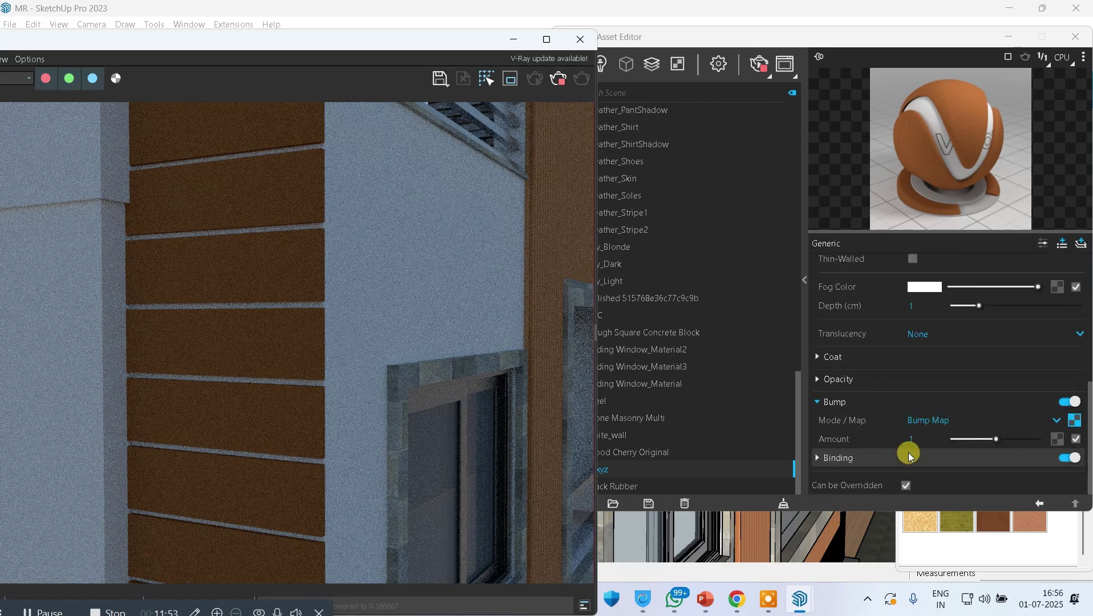
drag(987, 435, 1016, 439)
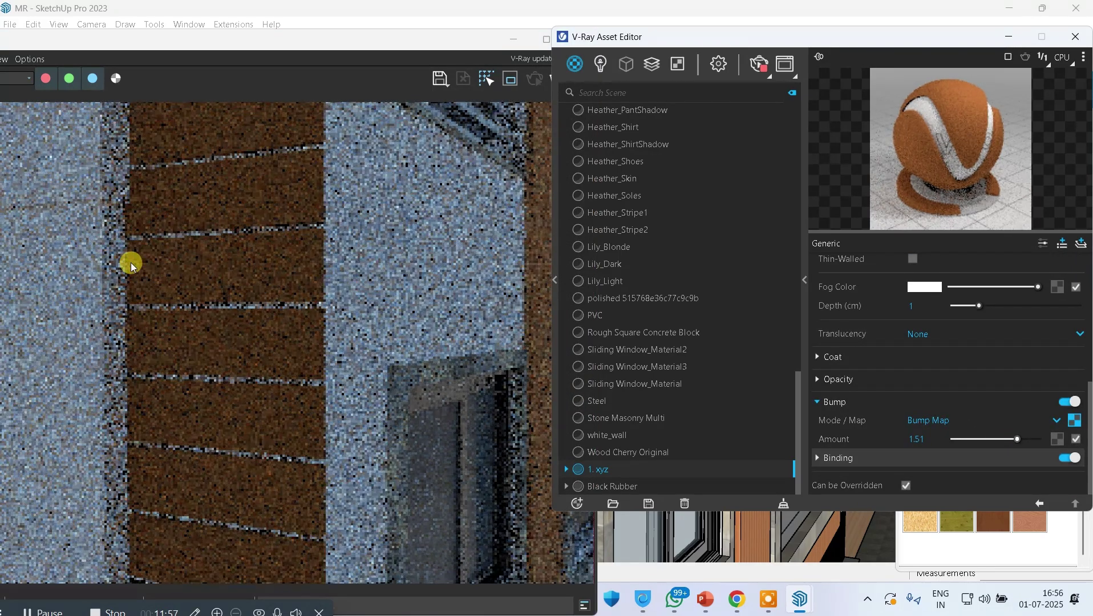
scroll(130, 262, up, 2)
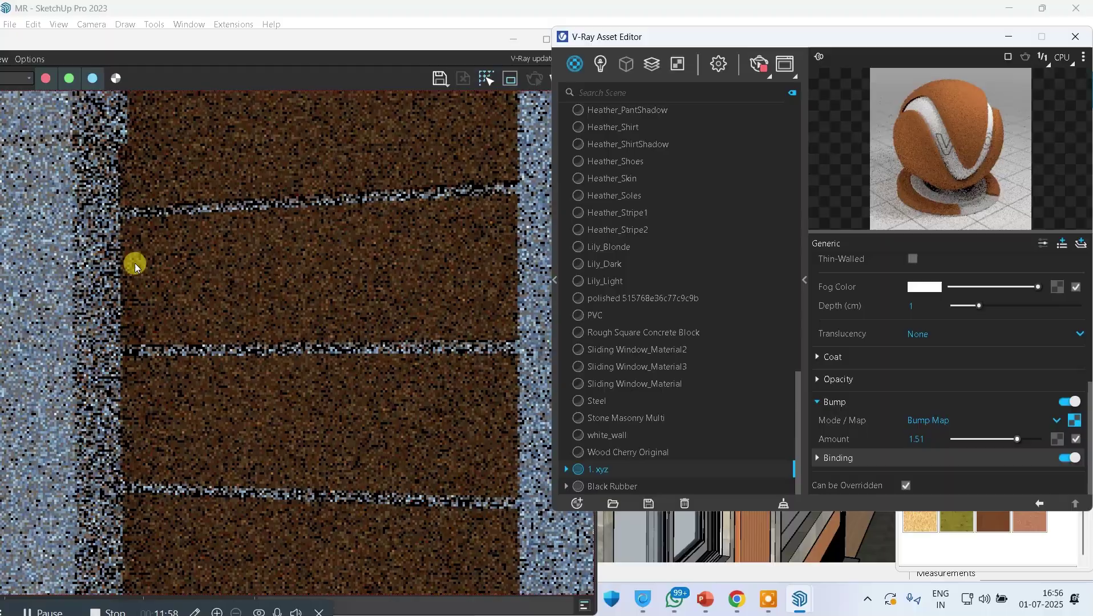
click(280, 306)
scroll(248, 320, down, 3)
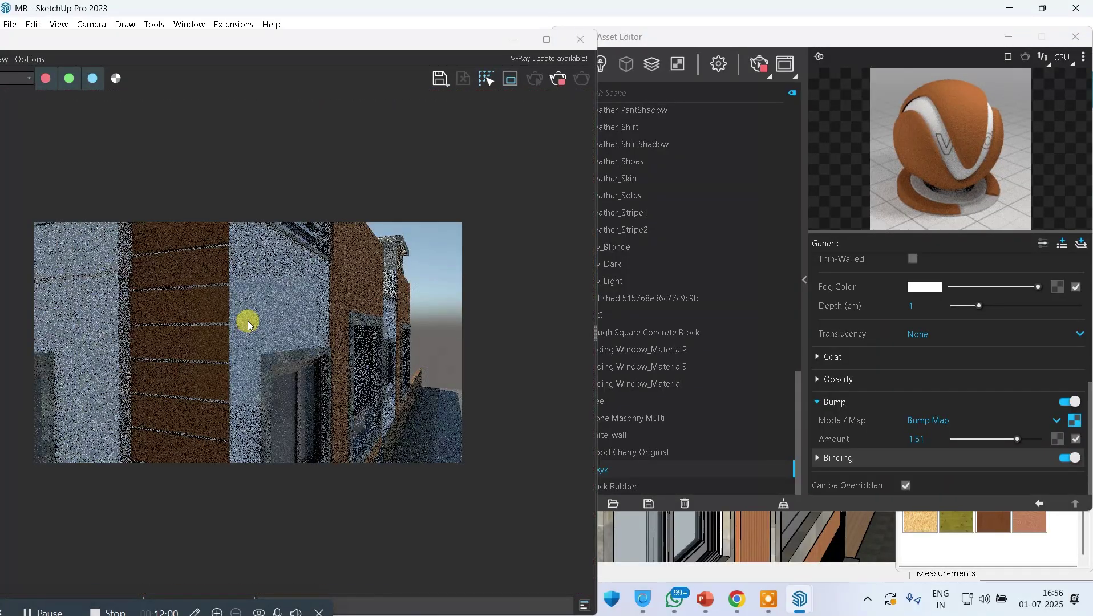
Step: Limit the interactive render to a region around the corner column's planks
click(512, 84)
drag(123, 224, 225, 446)
scroll(134, 336, up, 3)
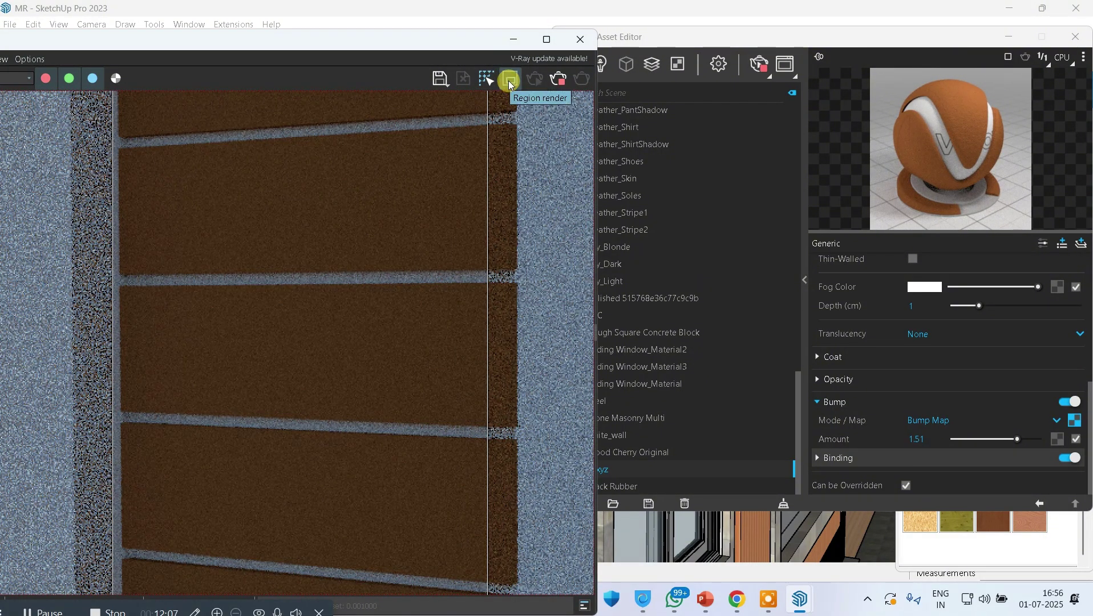
Step: Examine the bump texture on the planks inside the render region, close up and from a distance
scroll(508, 135, down, 5)
scroll(175, 322, up, 5)
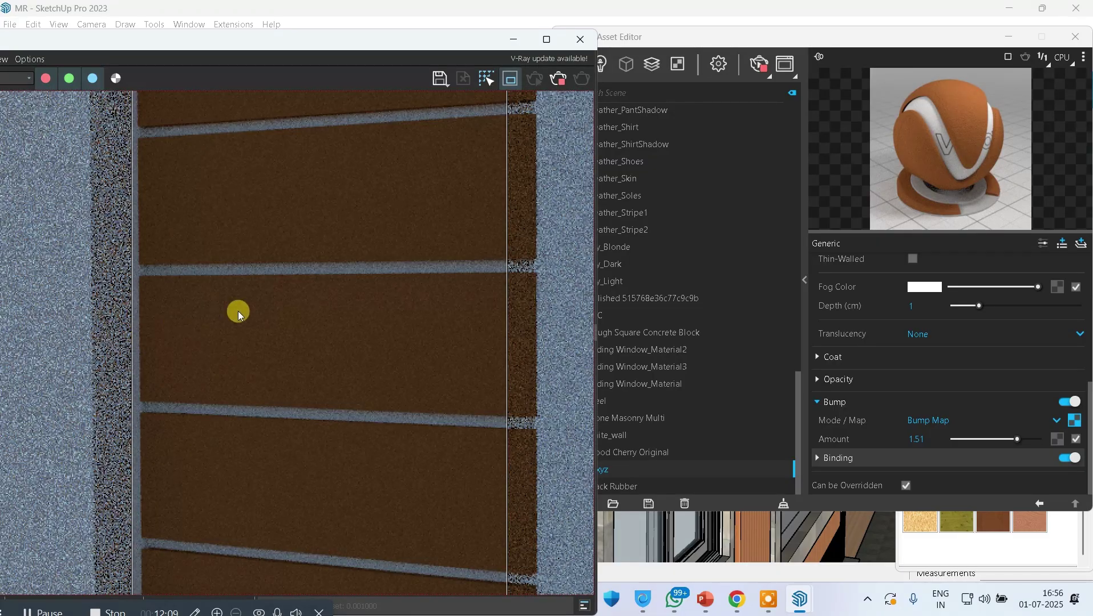
scroll(239, 310, down, 2)
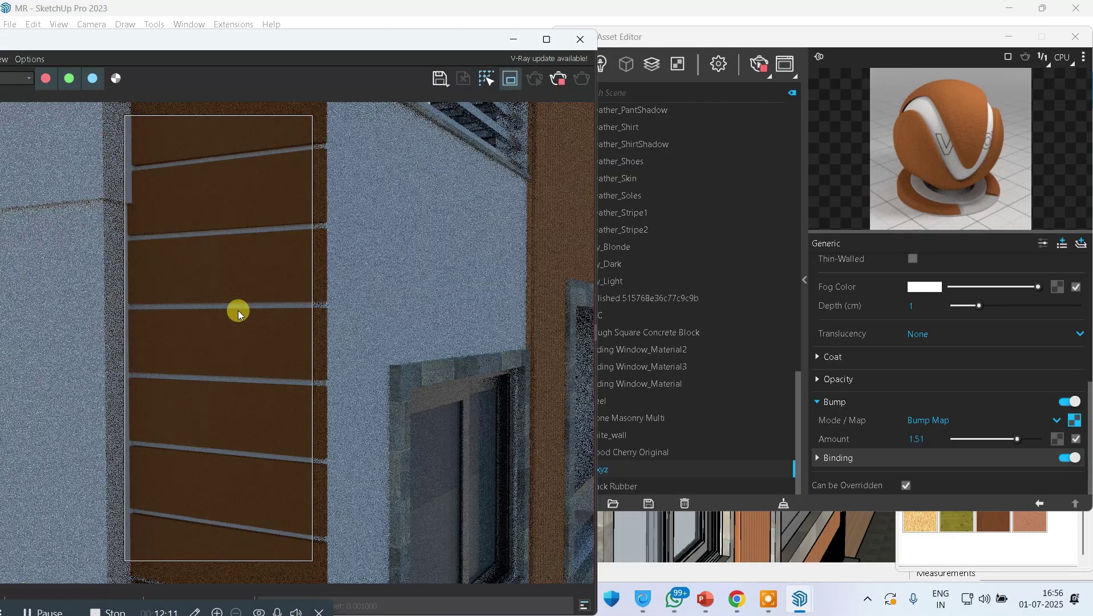
scroll(222, 315, up, 3)
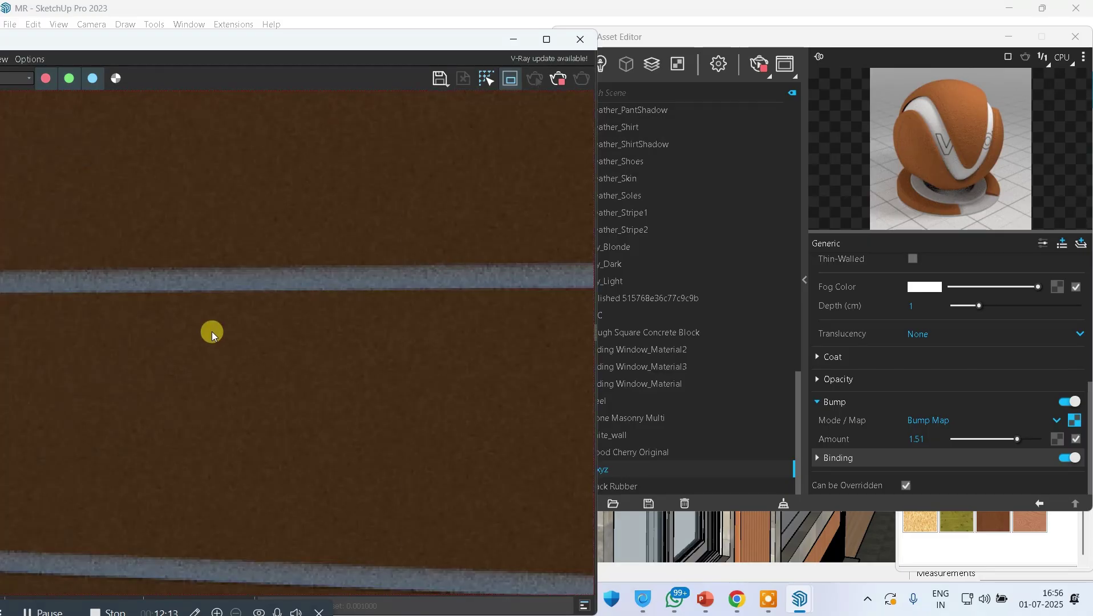
scroll(230, 349, down, 3)
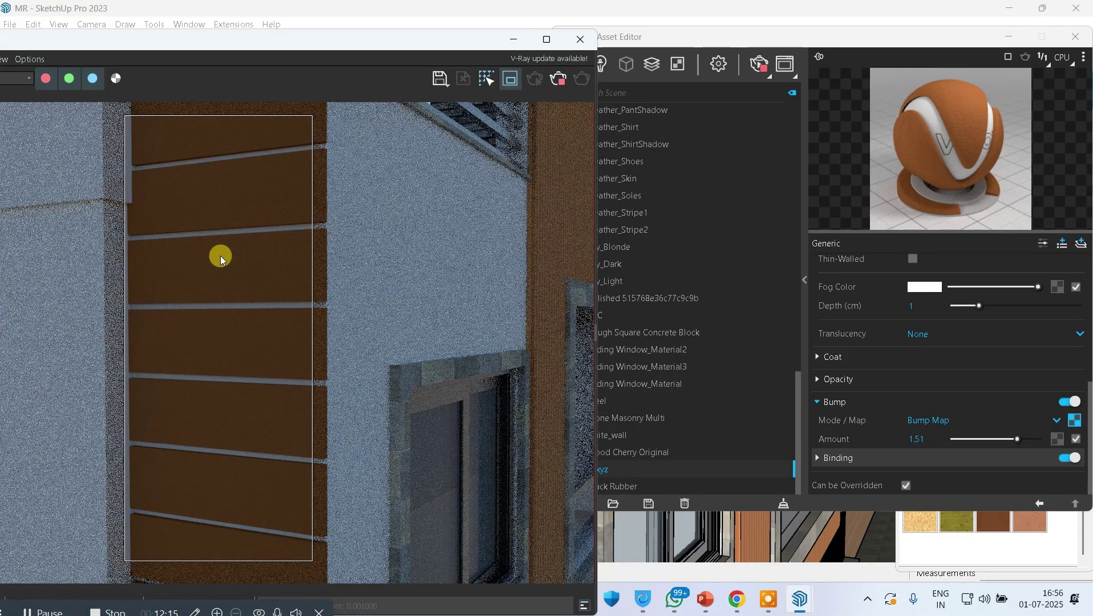
scroll(220, 255, down, 3)
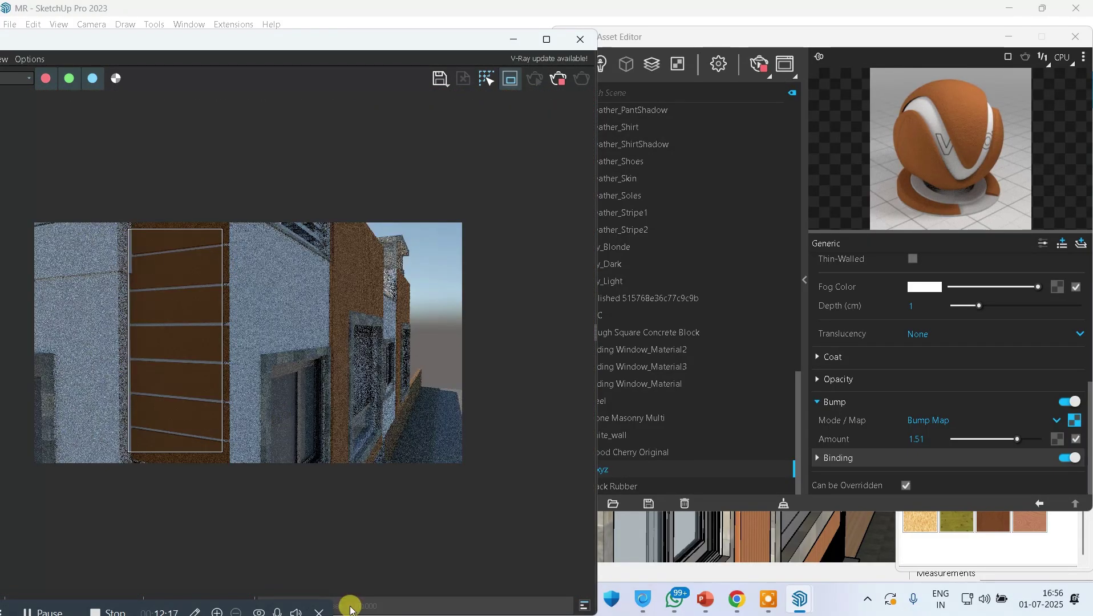
drag(417, 43, 437, 17)
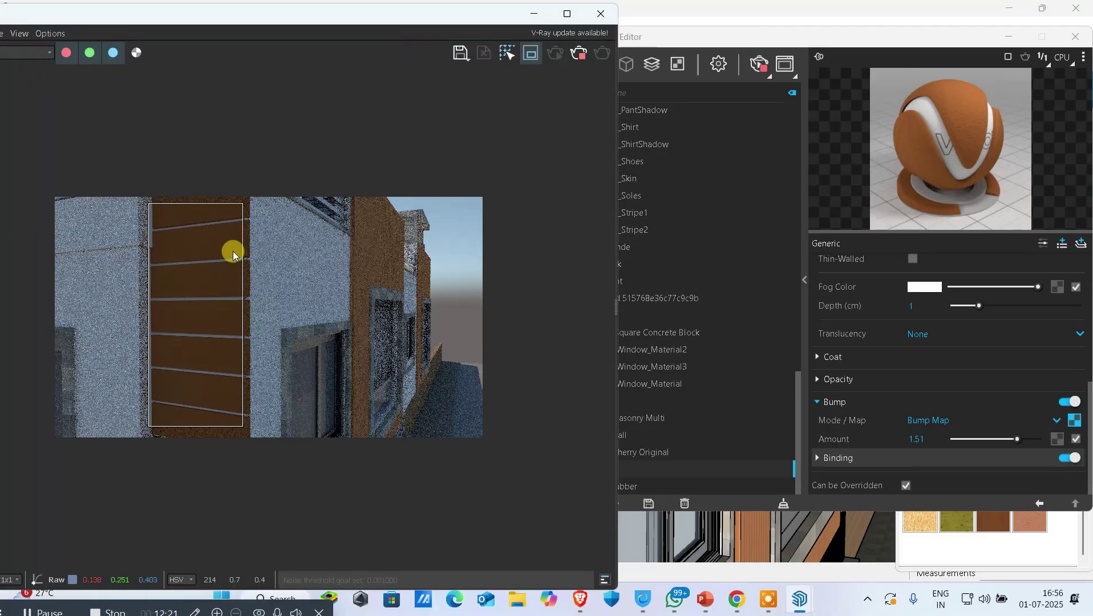
scroll(217, 250, up, 2)
Step: Open the bump bitmap of 1. xyz and review its Color Manipulation and Texture Placement settings, including Repeat U/V
click(1072, 421)
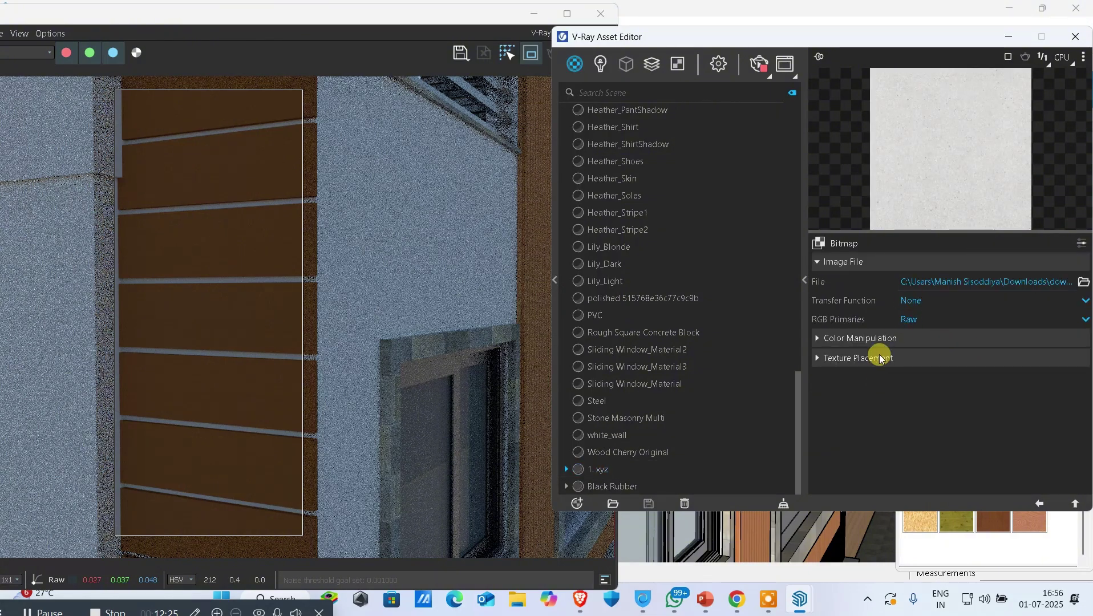
click(884, 343)
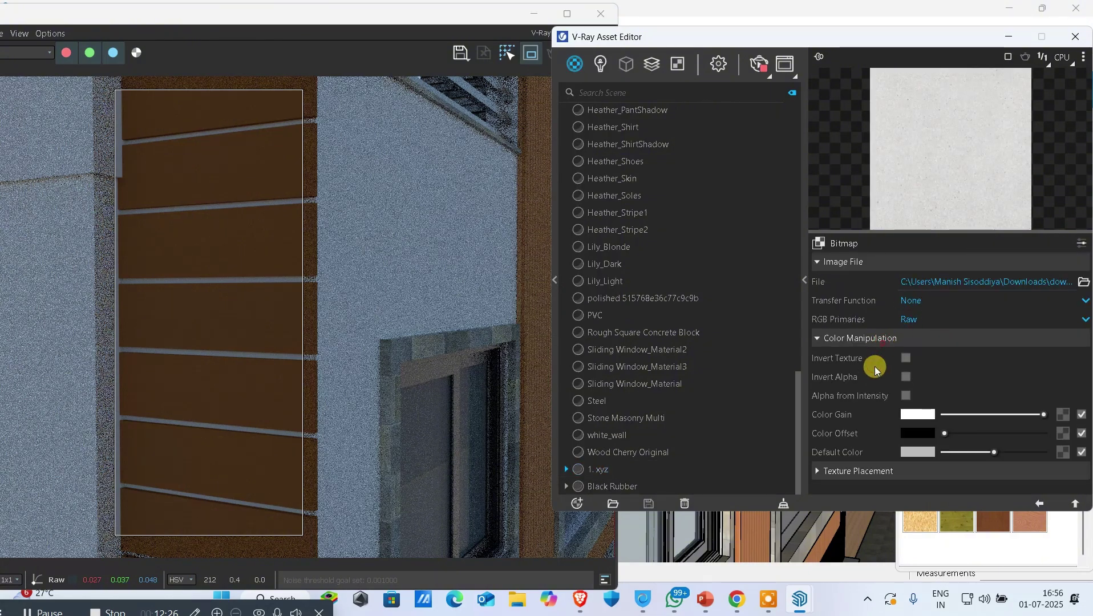
click(854, 471)
scroll(875, 450, down, 3)
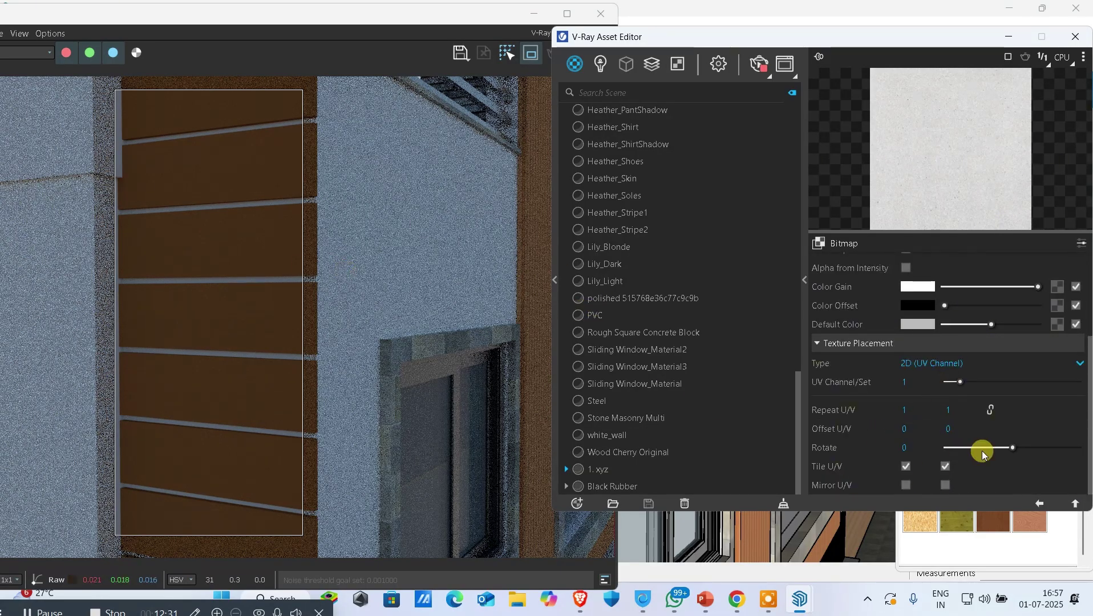
click(947, 407)
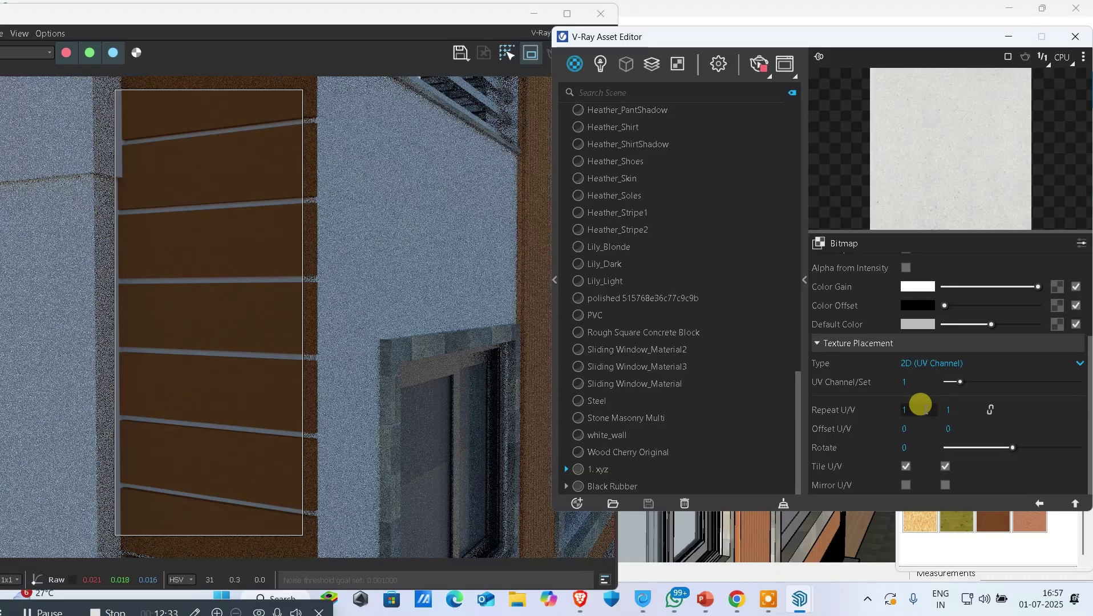
key(Return)
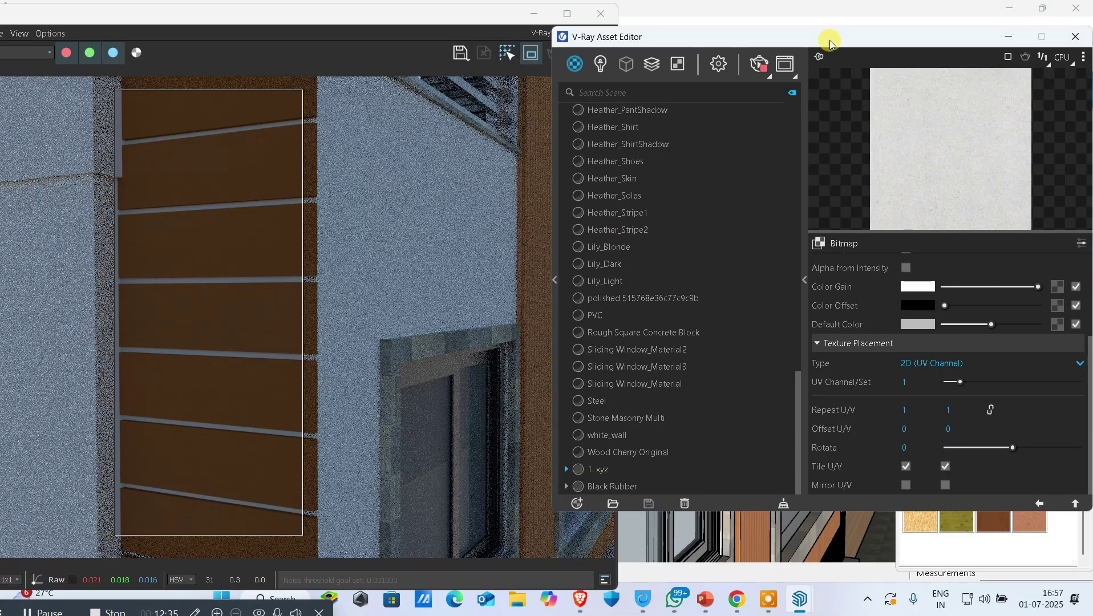
drag(656, 36, 632, 50)
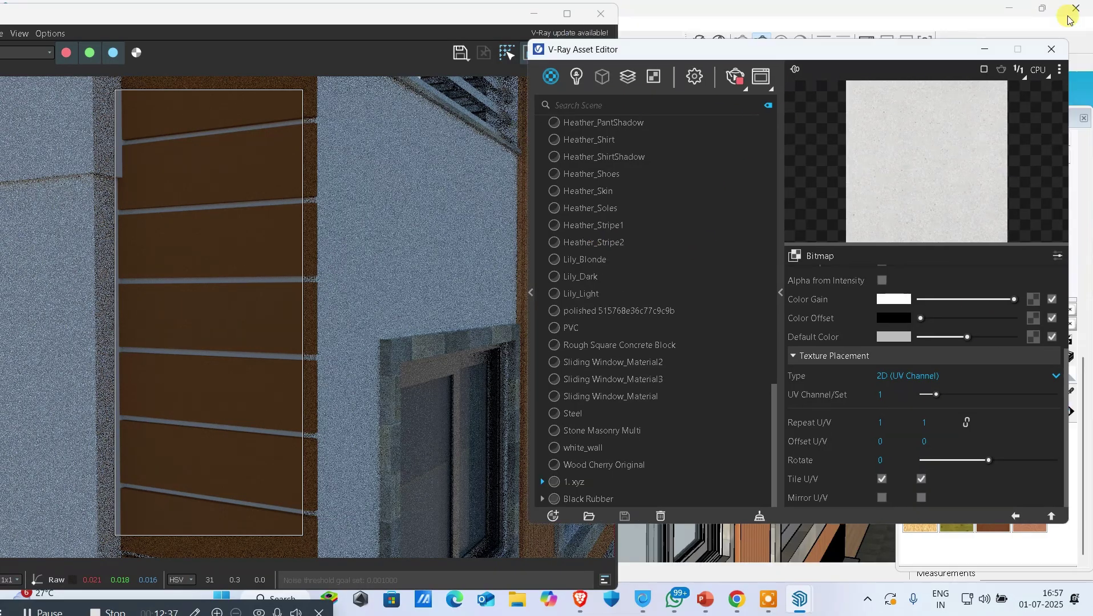
Step: Open the group of one cladding plank and make a unique texture of 1024 by 286 pixels from its front face
click(990, 54)
mouse_move(763, 296)
mouse_down()
mouse_move(770, 288)
mouse_move(734, 295)
mouse_move(798, 300)
mouse_up()
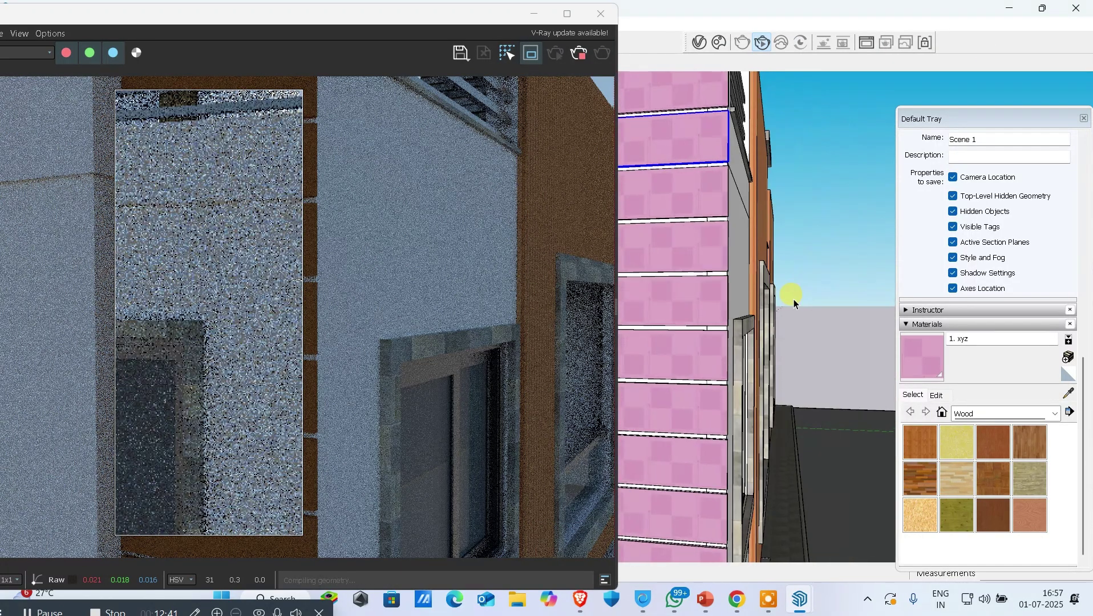
key(space)
click(700, 288)
double_click(679, 295)
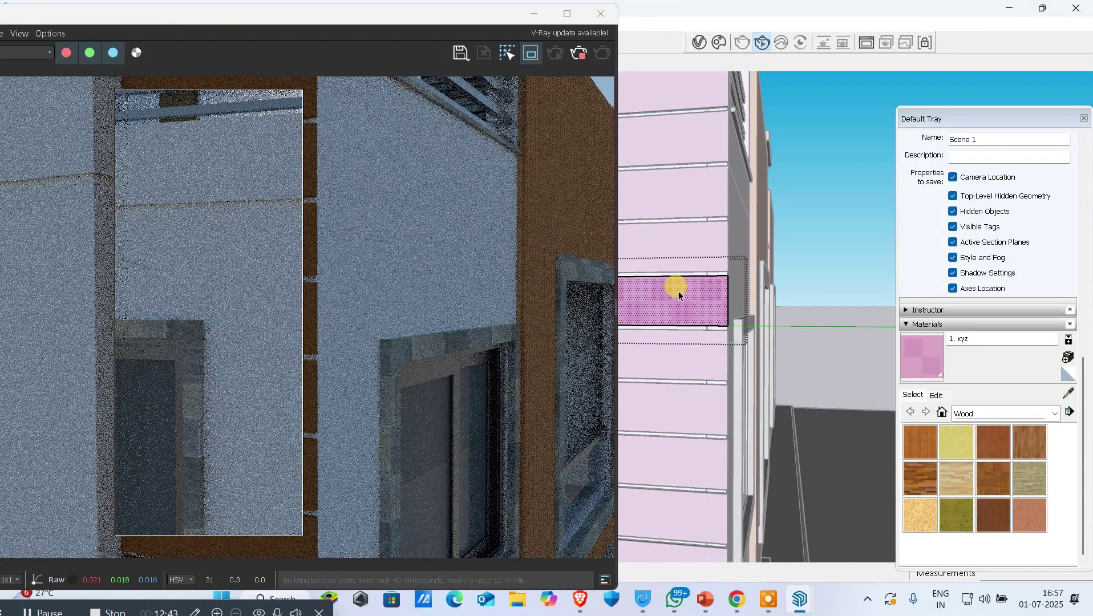
right_click(678, 292)
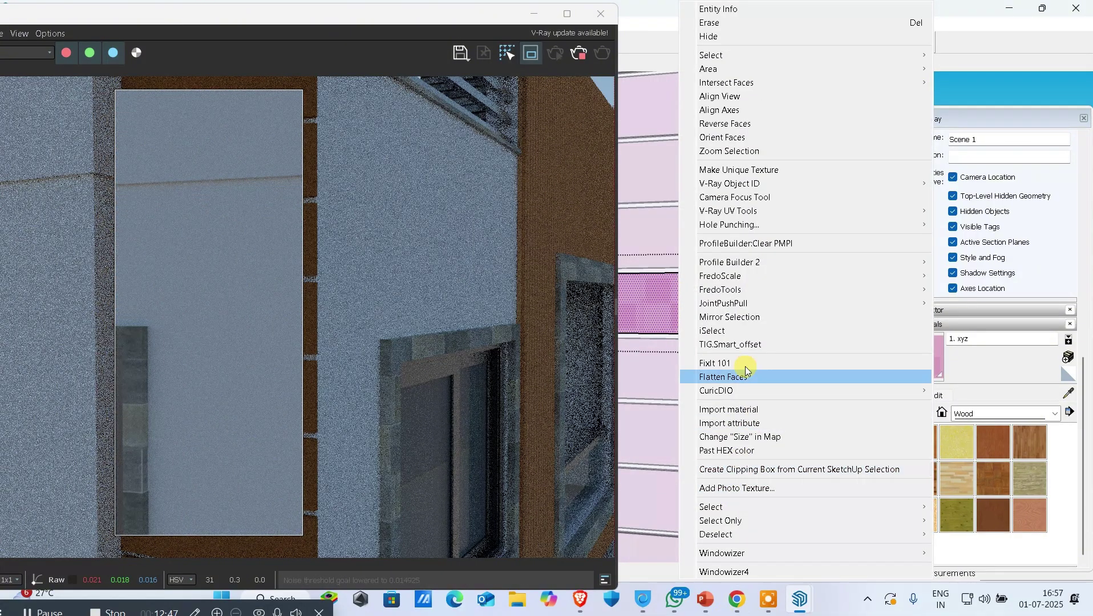
click(756, 171)
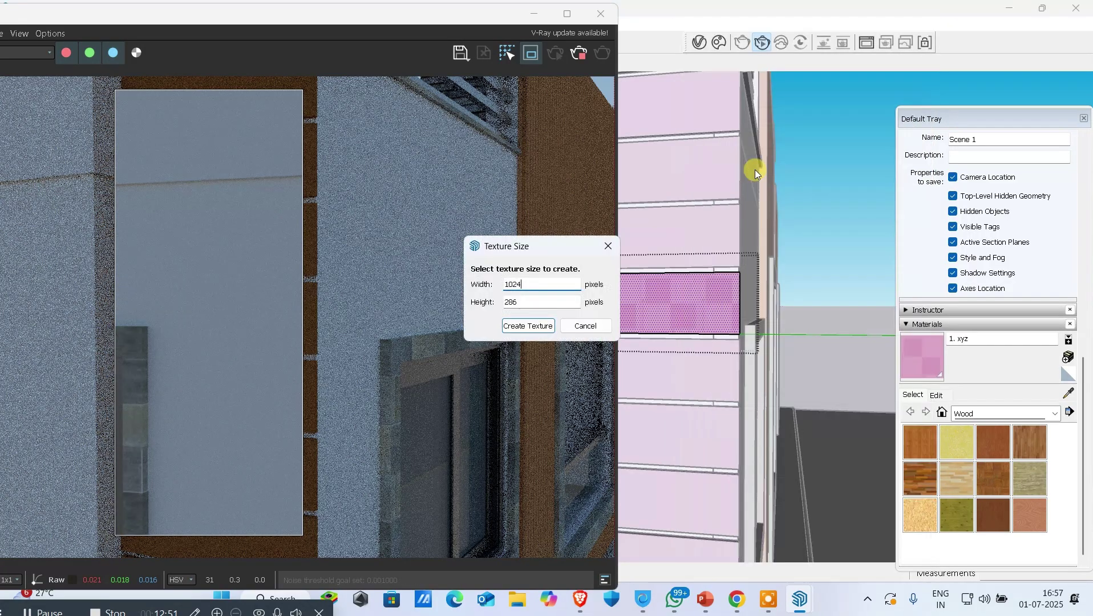
click(539, 327)
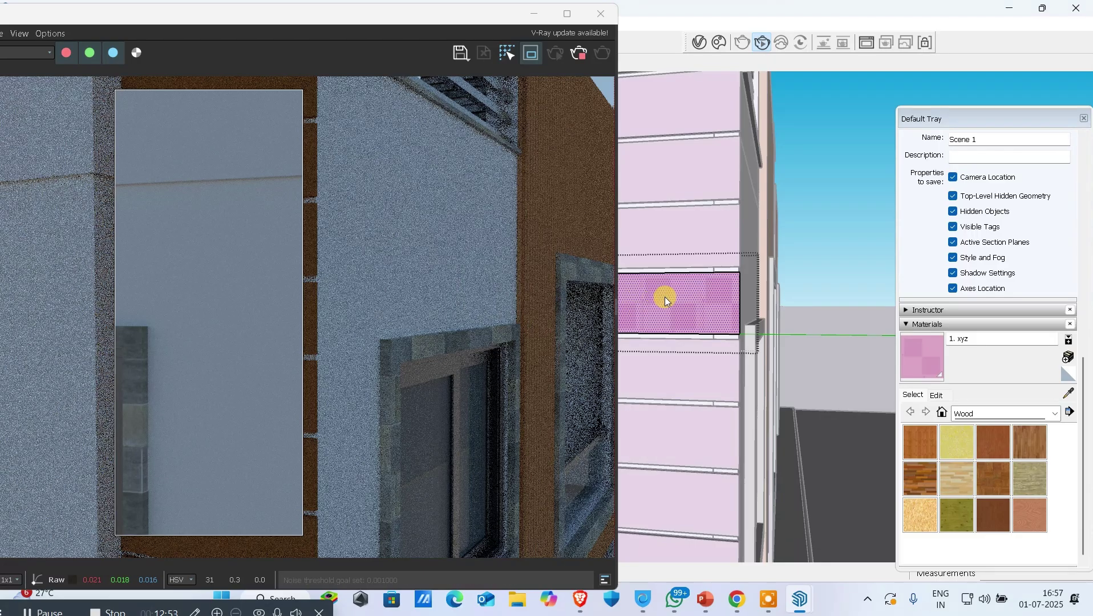
Step: Shift the unique texture on the plank's front face slightly with the texture positioning pins and accept the placement
scroll(665, 298, up, 2)
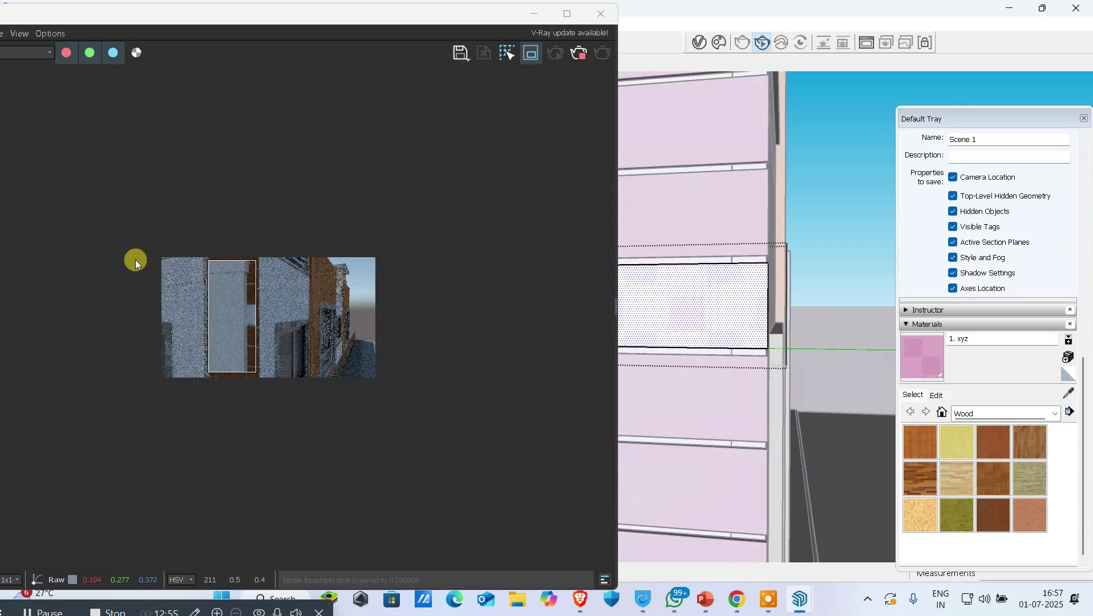
scroll(272, 294, up, 5)
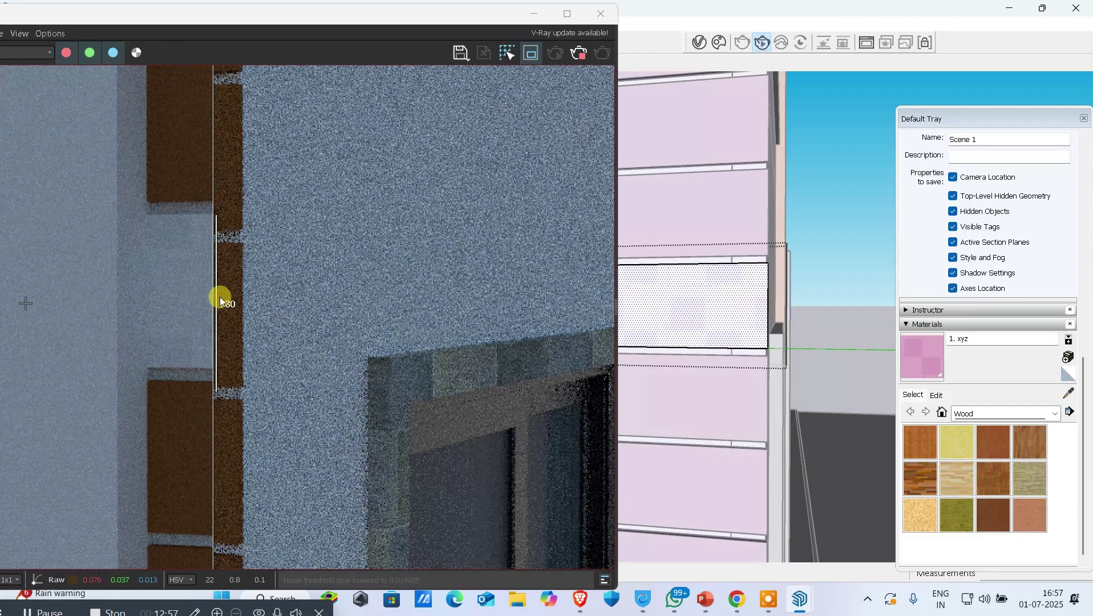
right_click(703, 297)
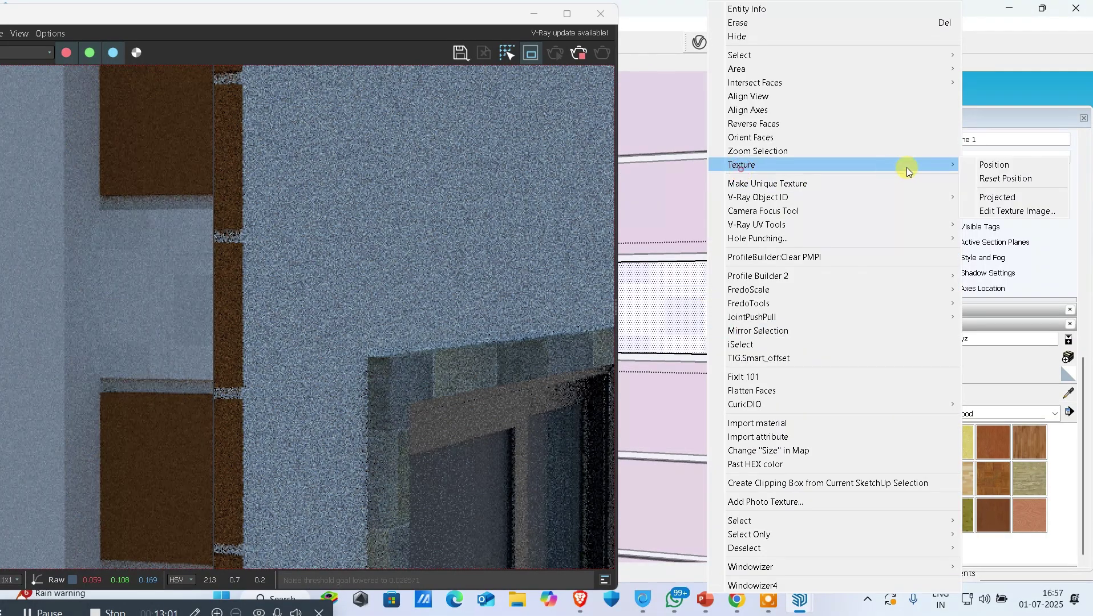
click(965, 164)
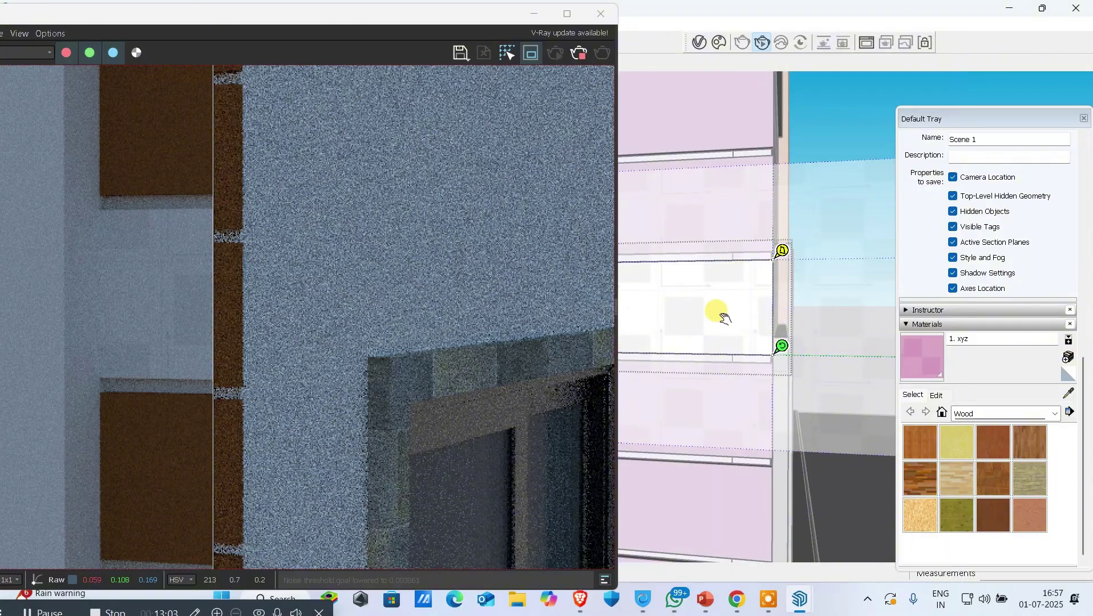
drag(781, 342, 765, 337)
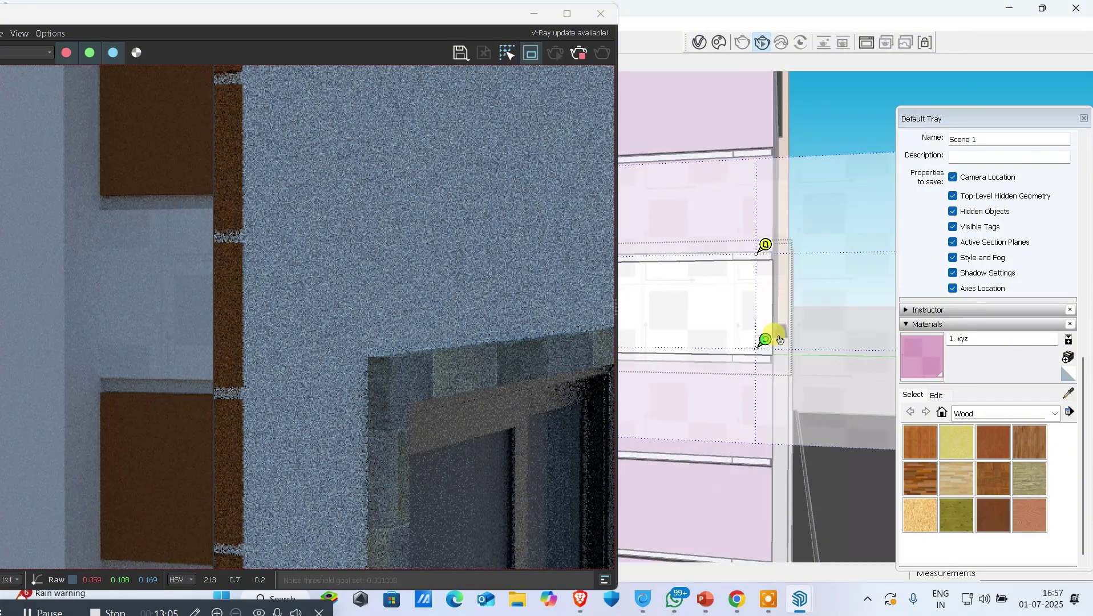
scroll(776, 342, down, 3)
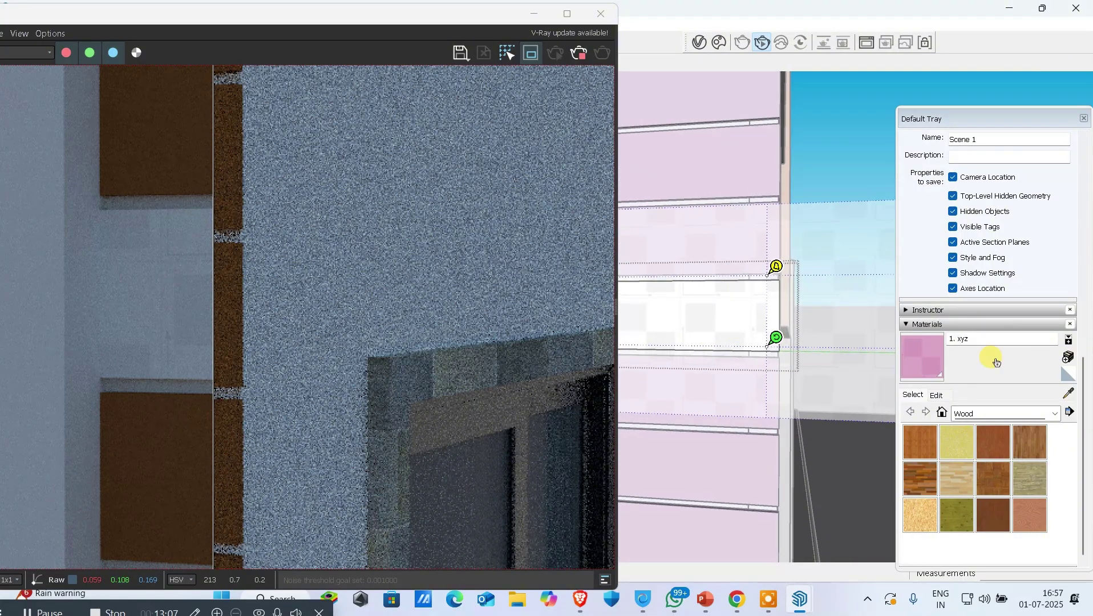
scroll(867, 362, down, 3)
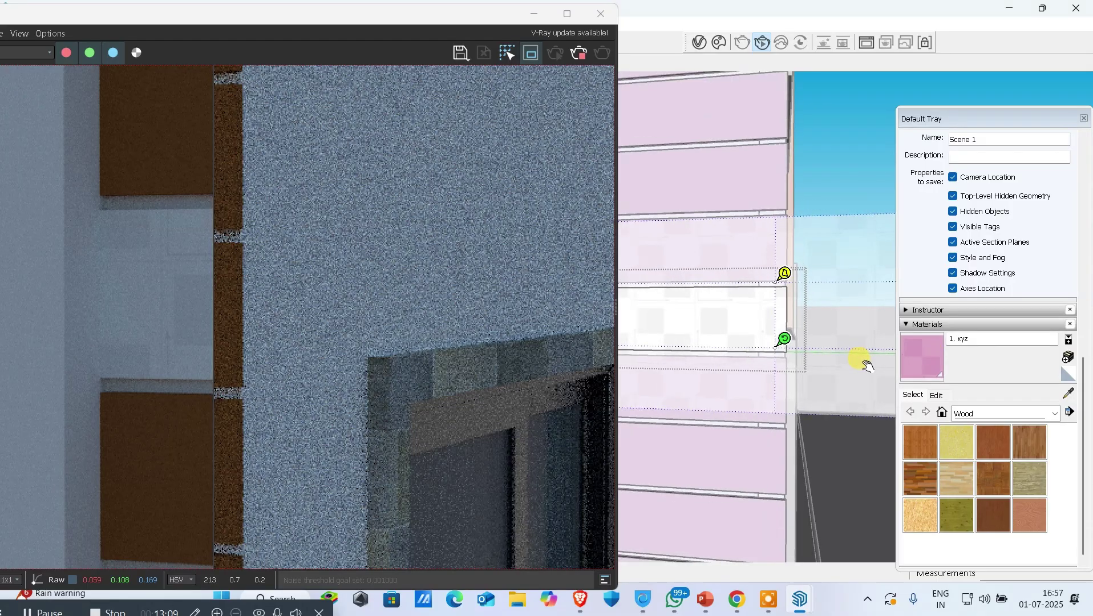
scroll(867, 364, down, 1)
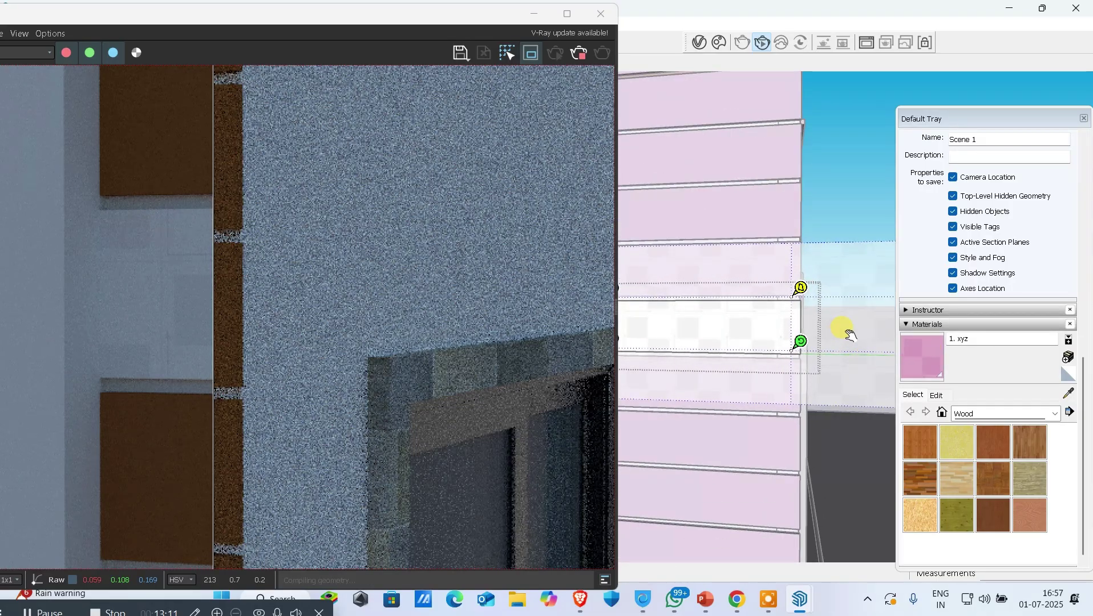
click(850, 335)
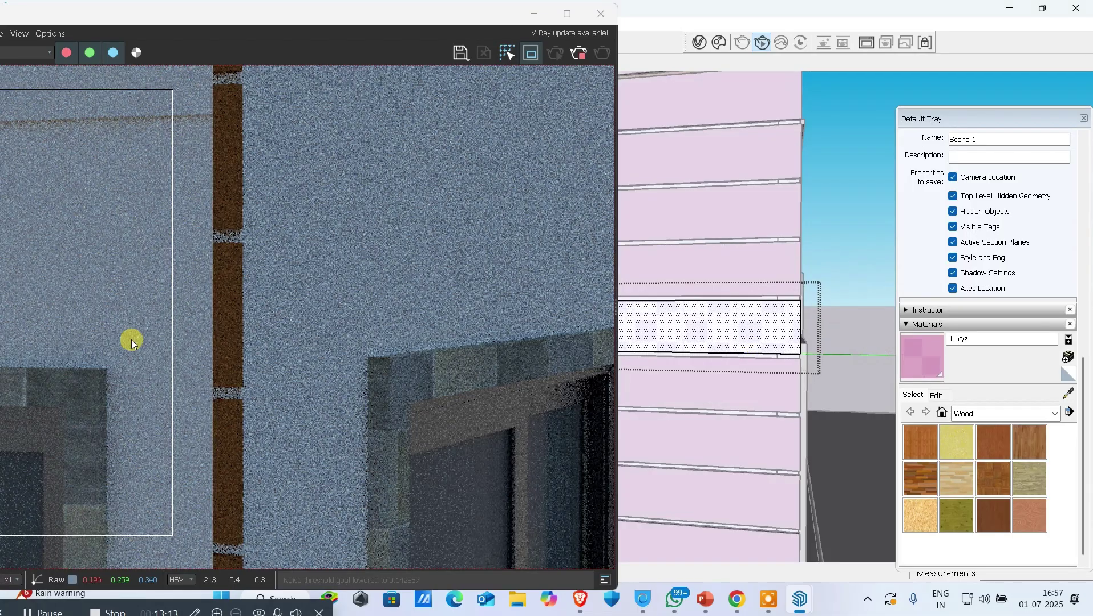
Step: Turn off the render region and restart the interactive render of the full view
scroll(131, 341, down, 3)
scroll(203, 273, up, 1)
mouse_move(181, 289)
mouse_down()
mouse_move(138, 281)
mouse_move(238, 290)
mouse_move(329, 422)
mouse_up()
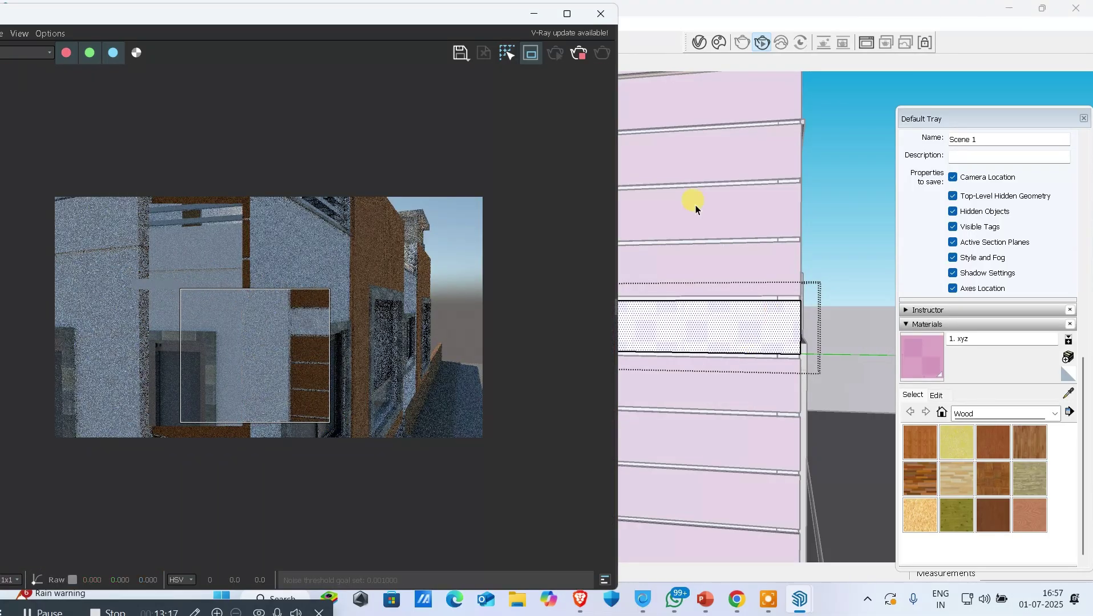
click(531, 52)
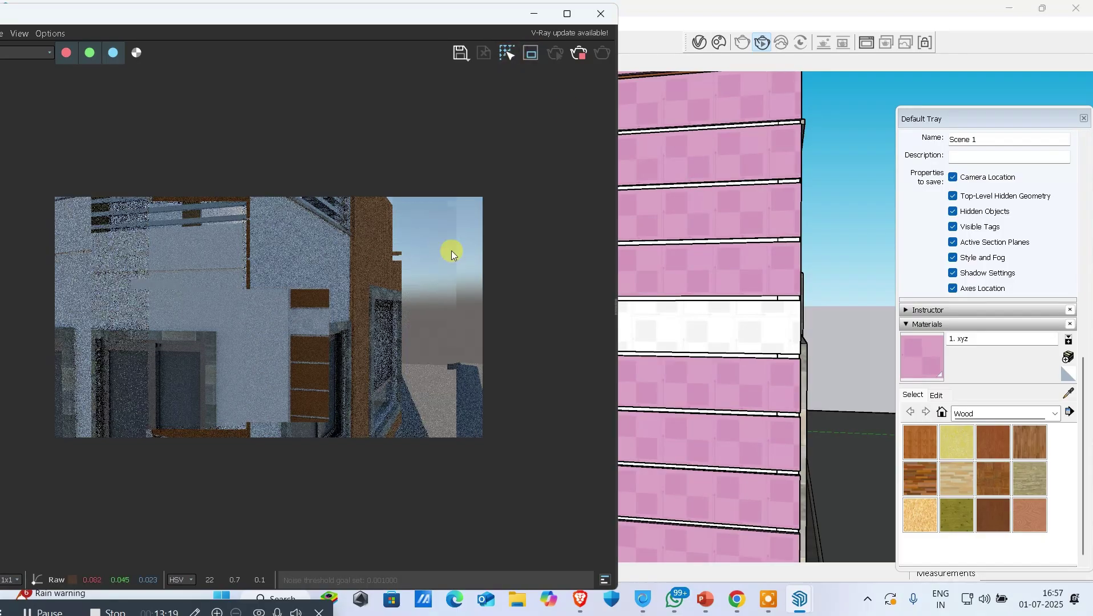
click(574, 57)
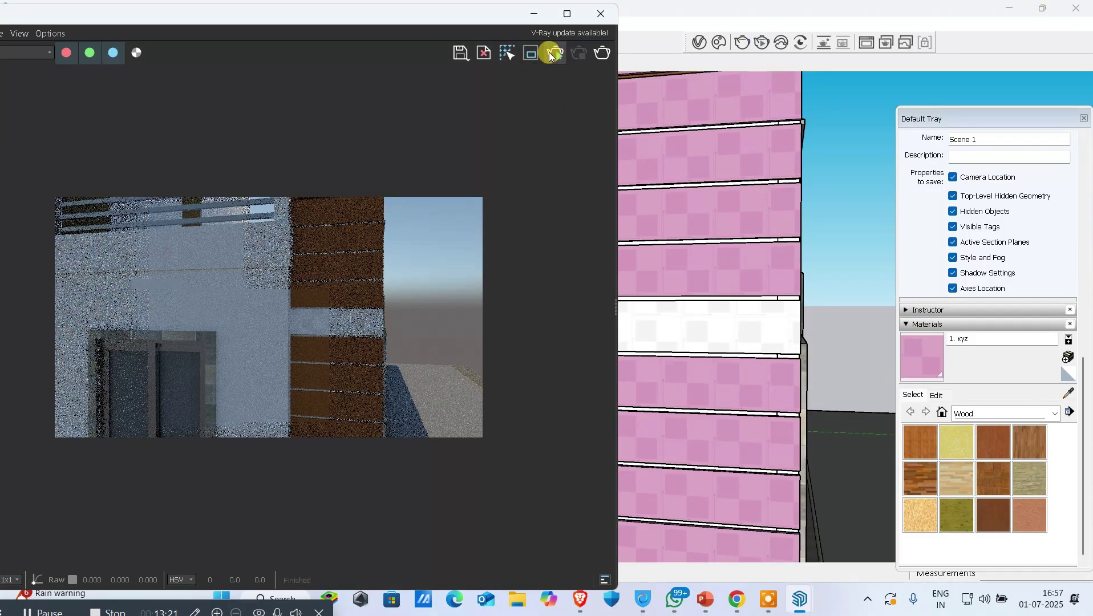
click(551, 54)
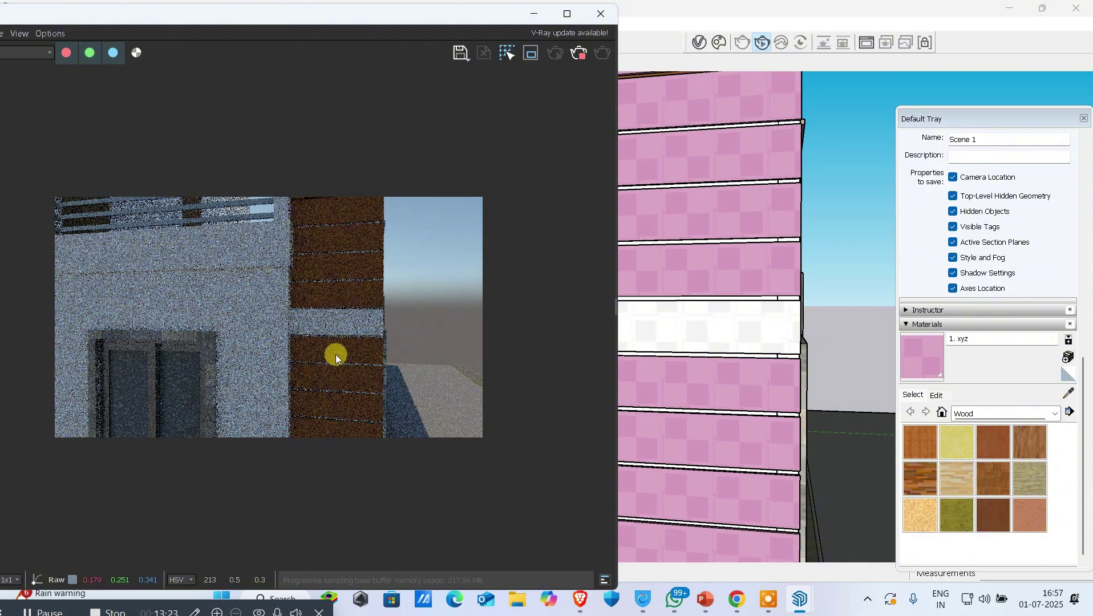
Step: Sample the 1. xyz material from a neighbouring plank and paint it back onto the face of the white plank
click(768, 340)
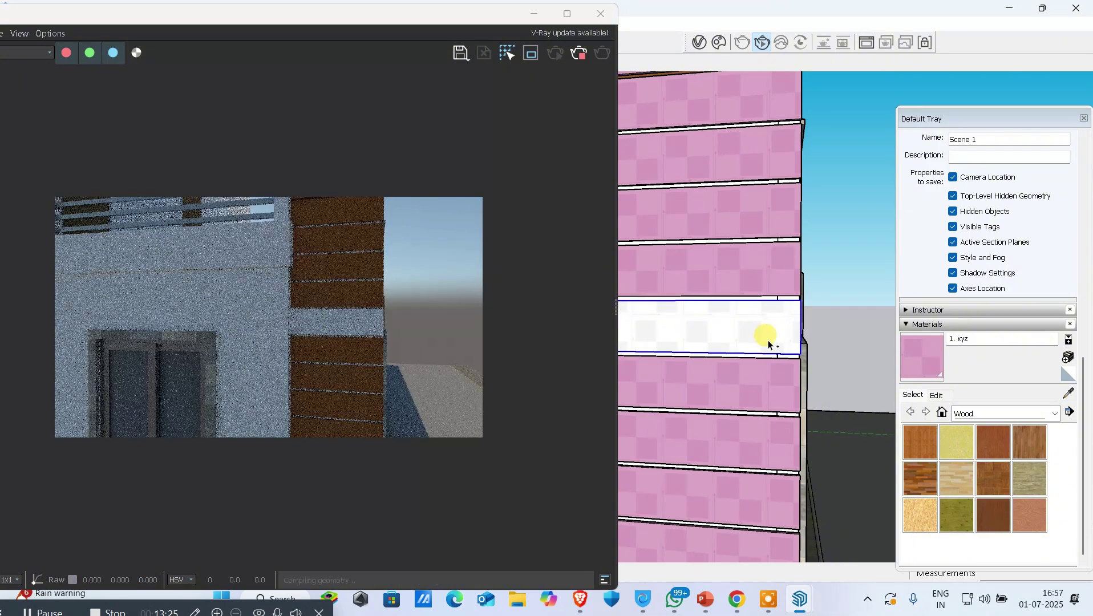
double_click(769, 341)
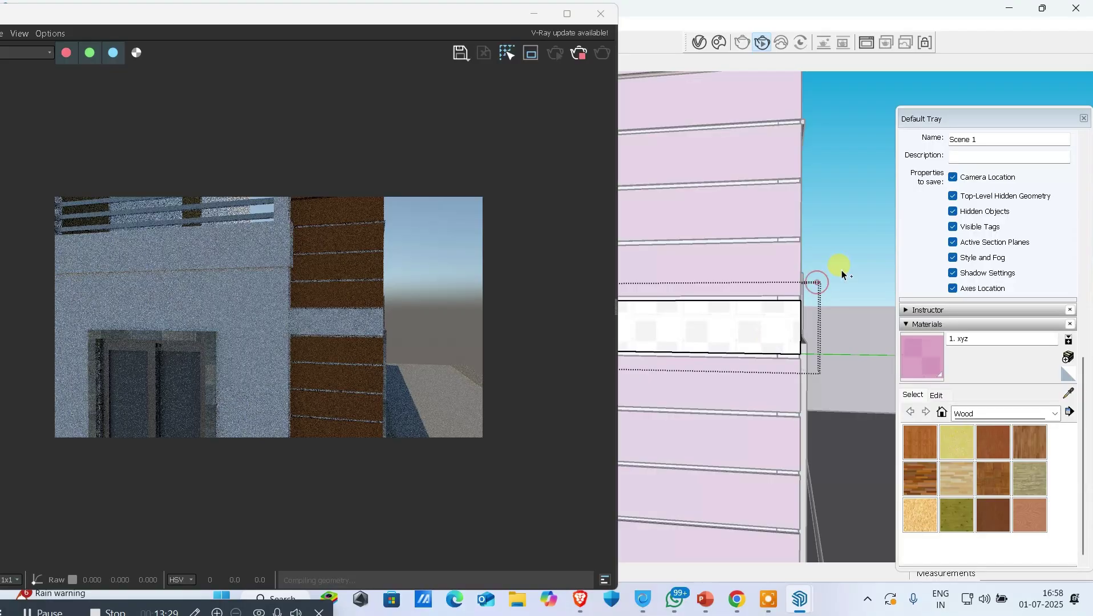
click(769, 264)
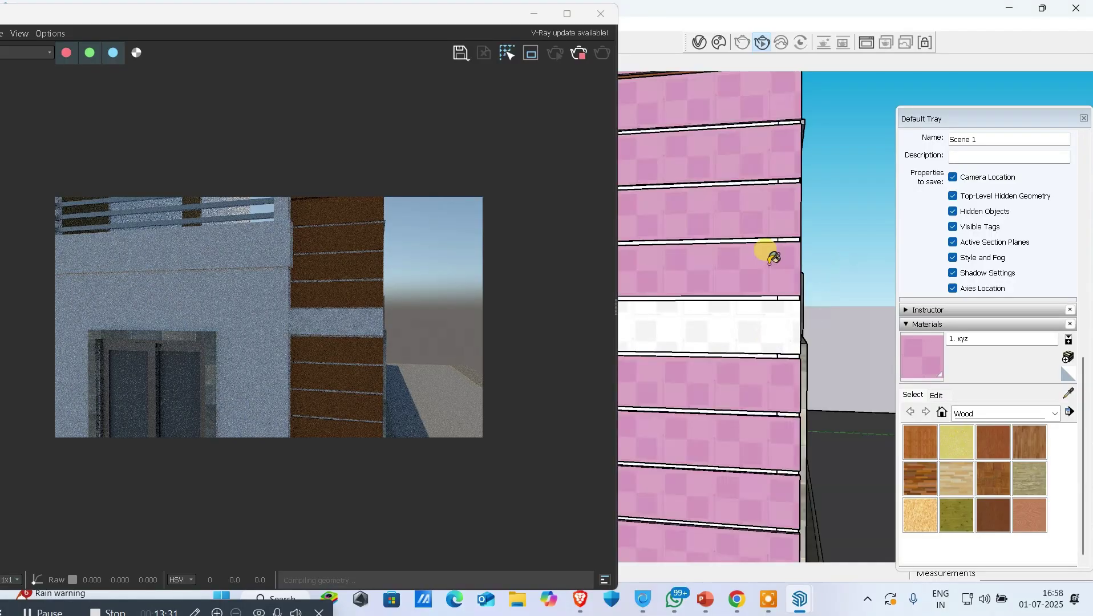
key(b)
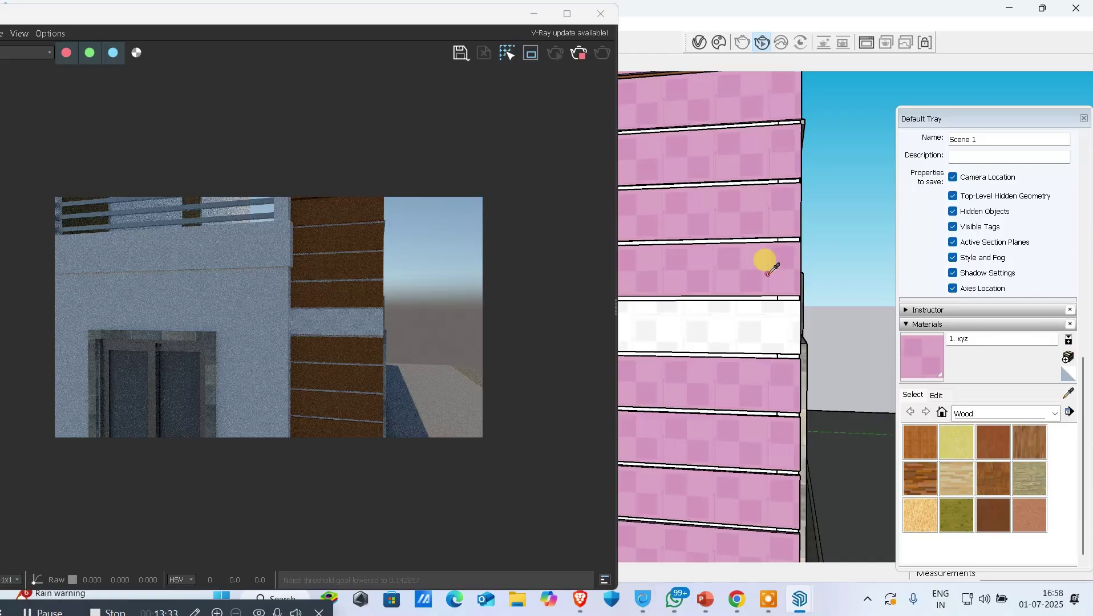
key(space)
double_click(761, 322)
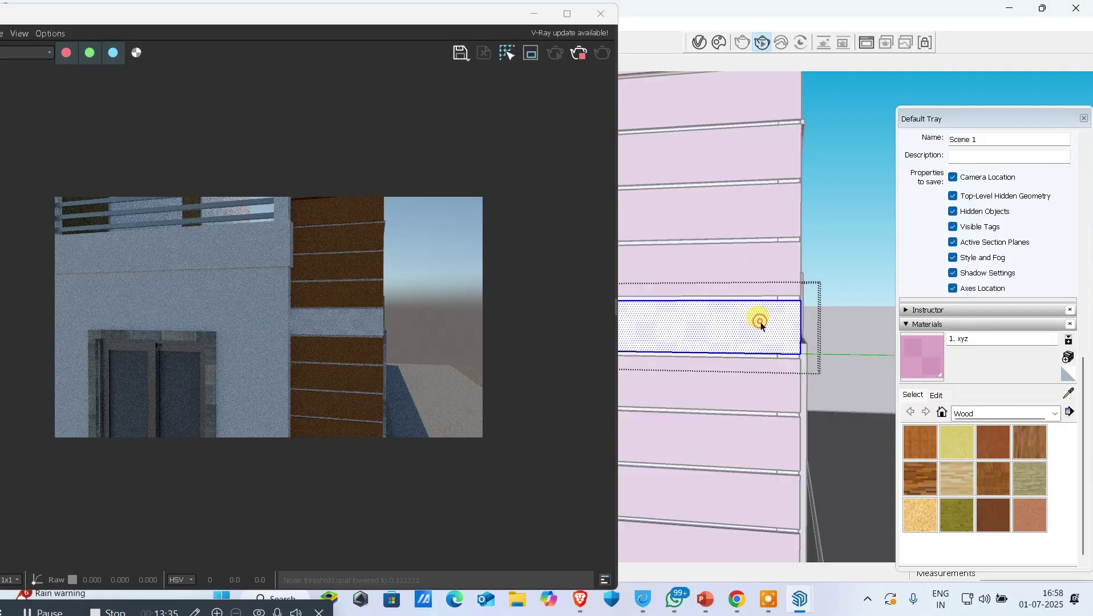
key(b)
click(760, 322)
key(space)
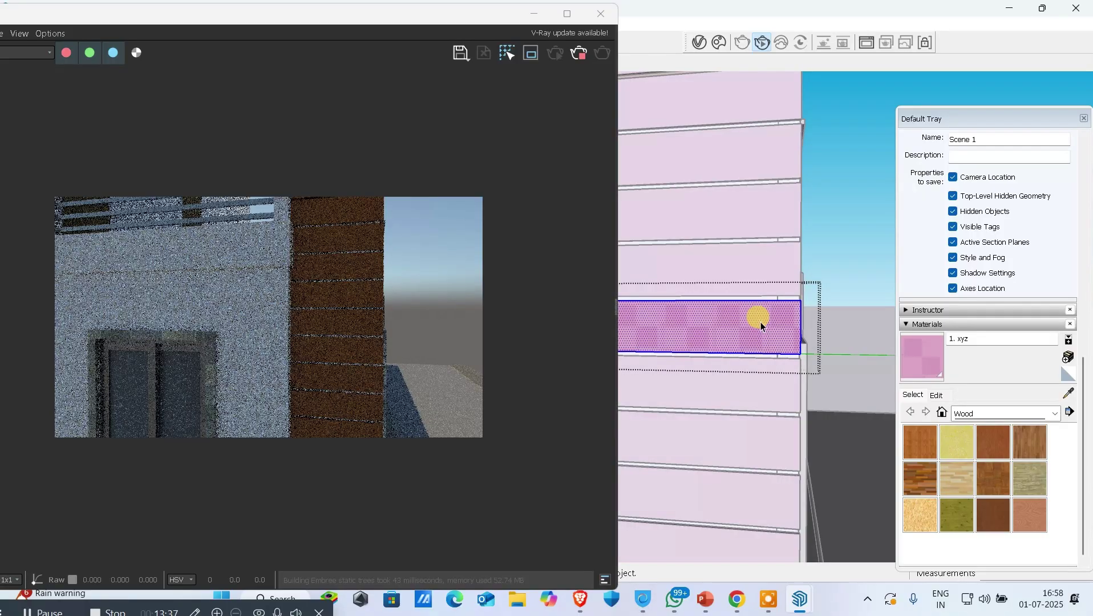
Step: Sample the 1. xyz material from the repainted plank and set its texture size to 2' by 2'
click(824, 277)
click(707, 320)
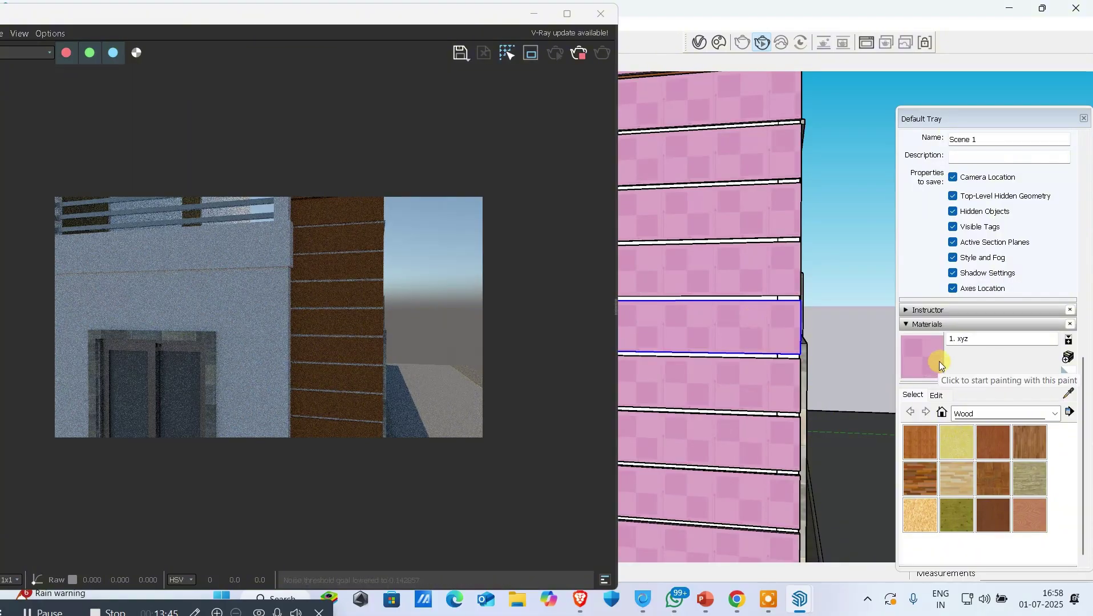
click(930, 433)
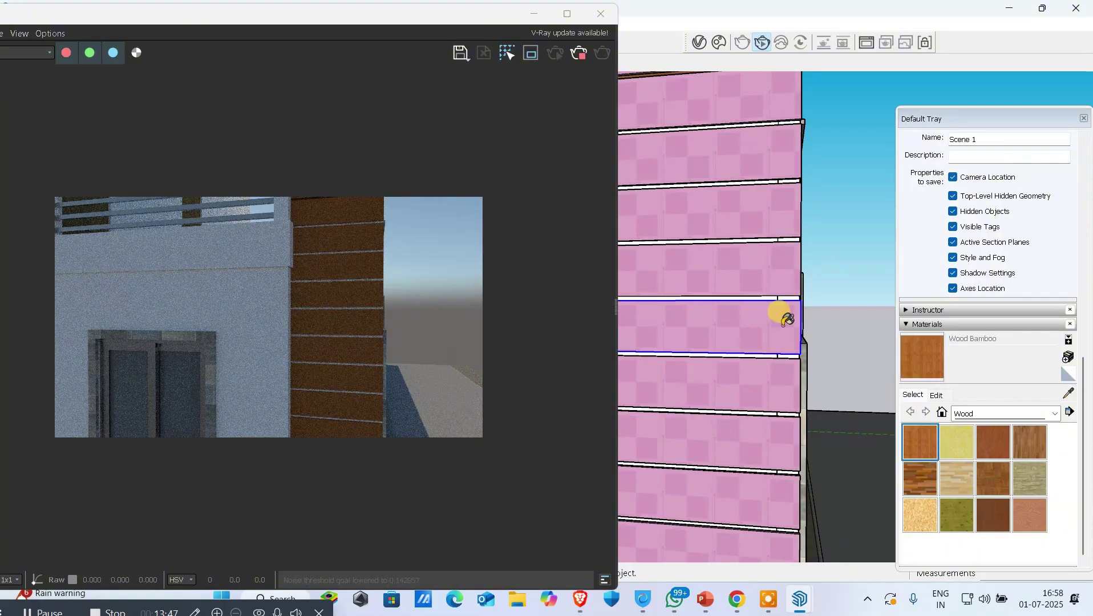
alt+click(723, 324)
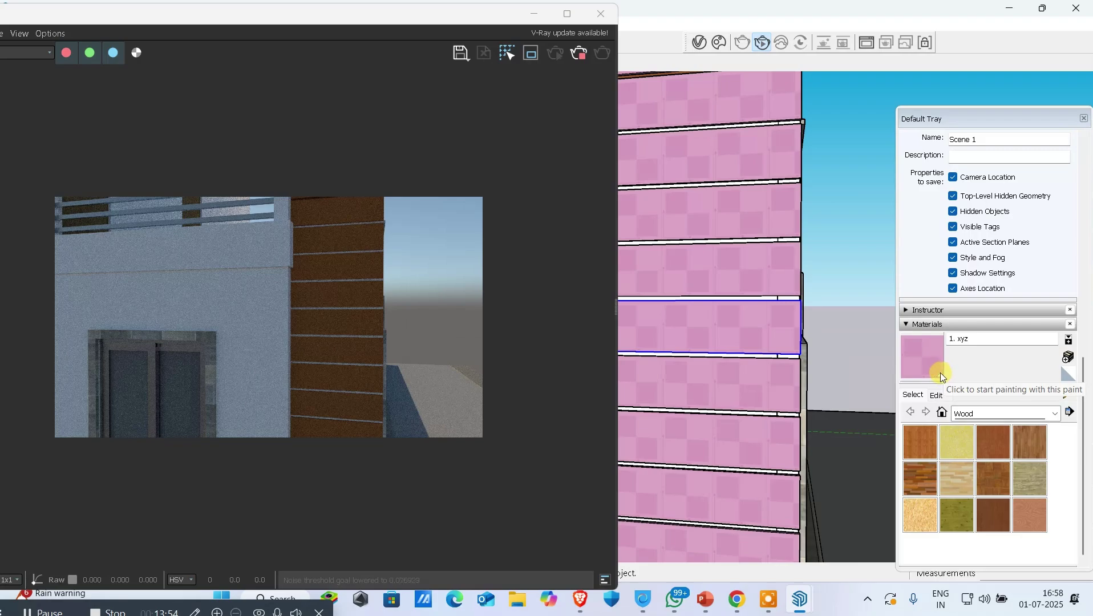
click(937, 396)
scroll(938, 434, down, 2)
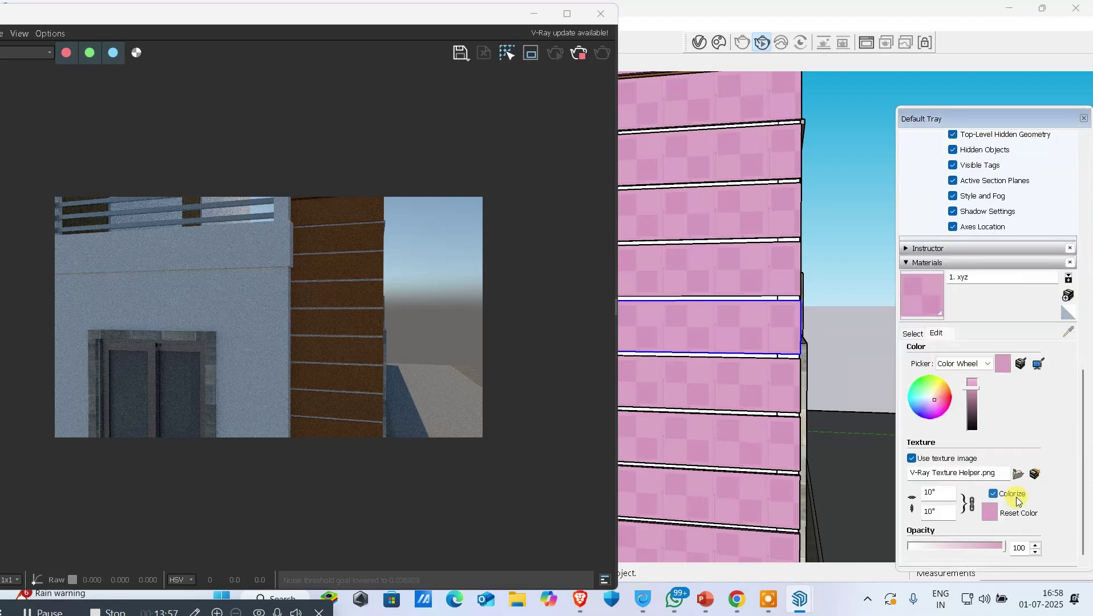
double_click(938, 492)
text(2')
key(Return)
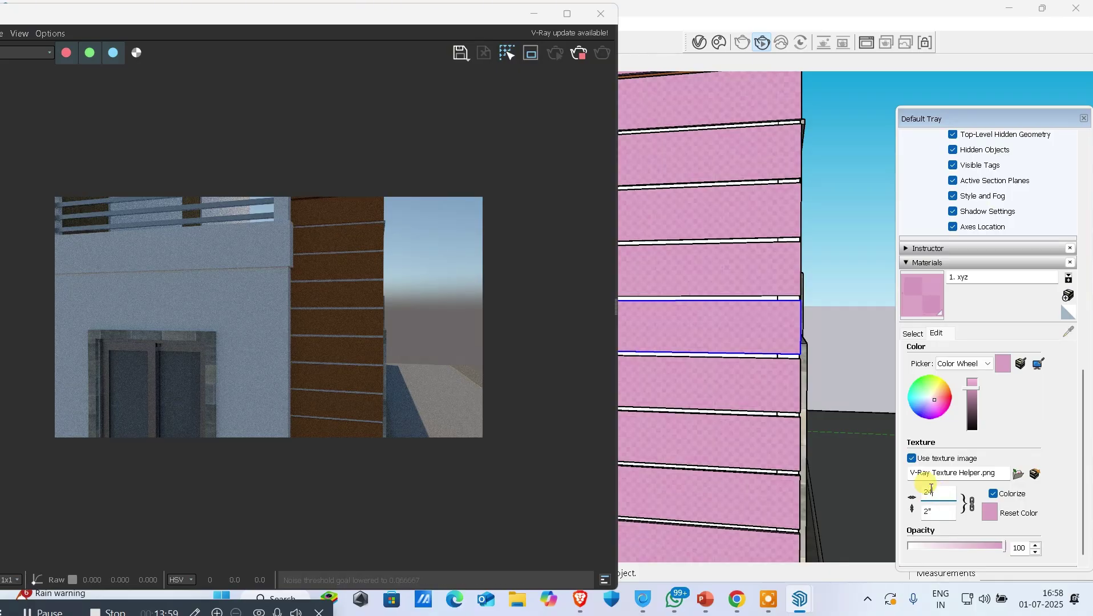
Step: Limit the interactive render to a tall region covering the column's cladding planks
scroll(302, 331, up, 4)
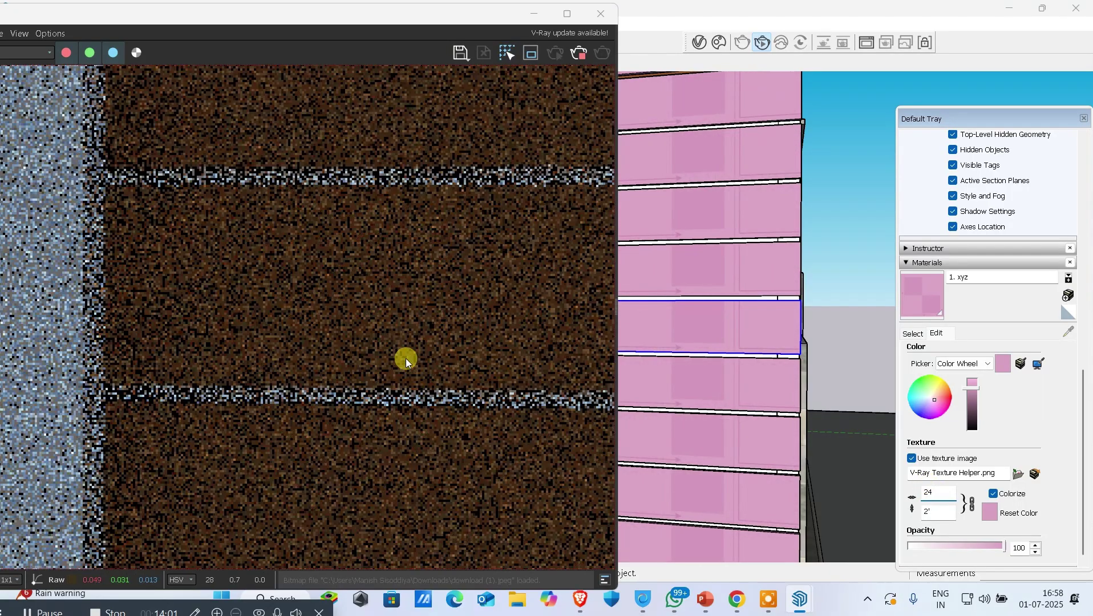
scroll(405, 358, down, 2)
click(531, 53)
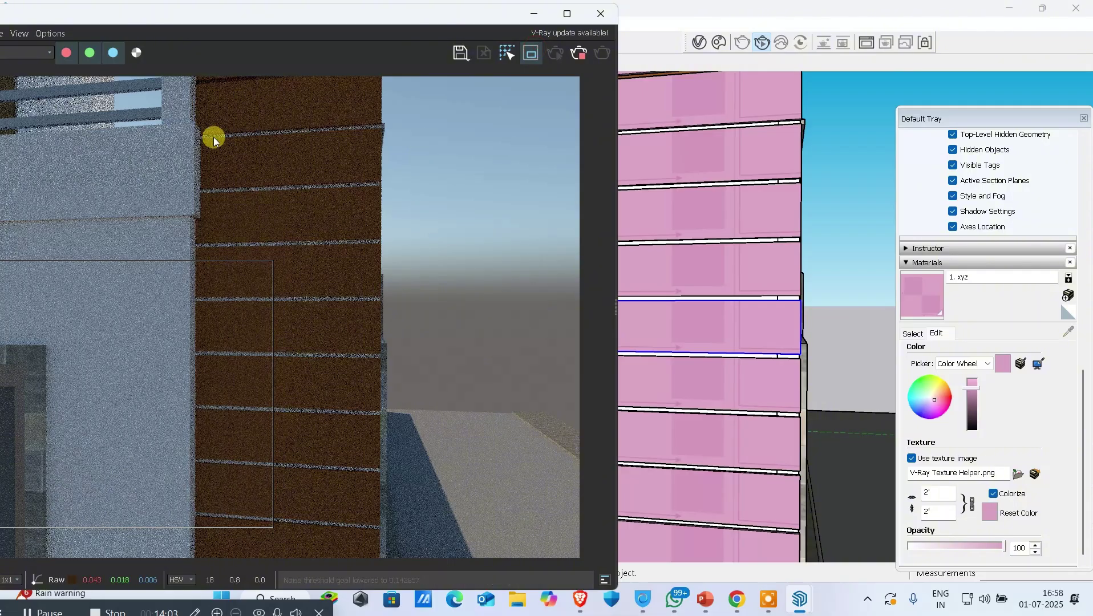
drag(230, 124, 376, 493)
Step: Examine the rescaled bump texture on the planks inside the render region, close up and from a distance, and stop the render
scroll(292, 218, up, 4)
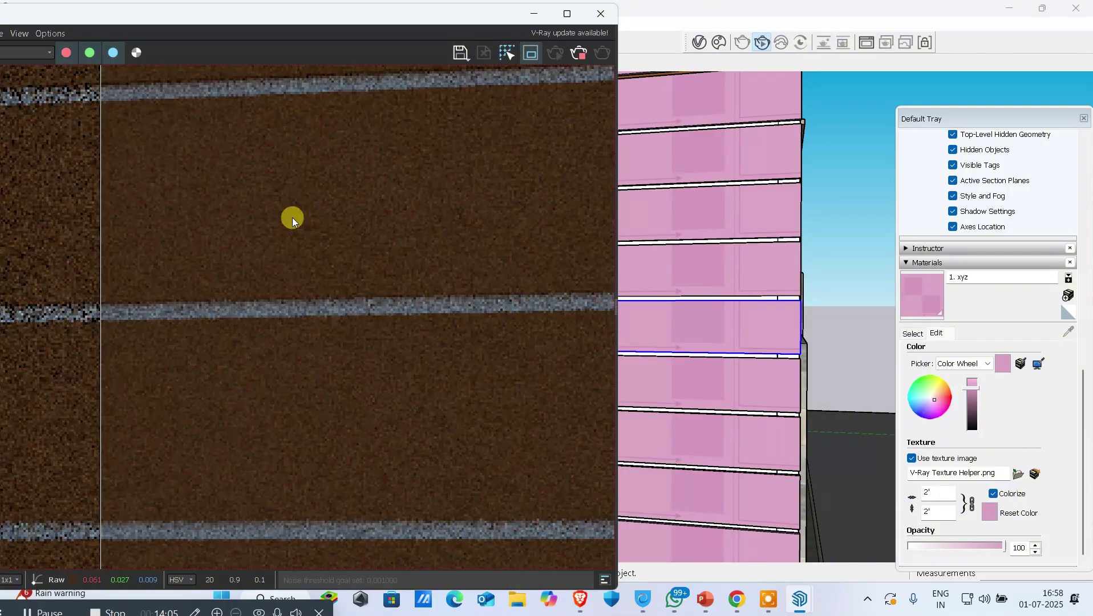
scroll(327, 259, down, 2)
click(579, 68)
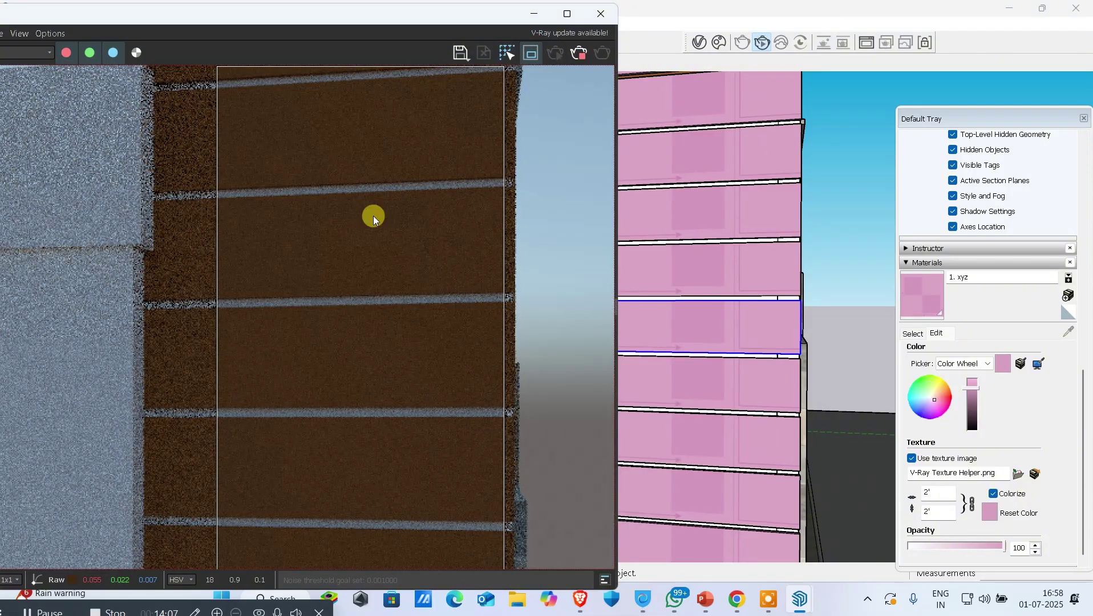
scroll(349, 294, up, 2)
scroll(345, 294, down, 2)
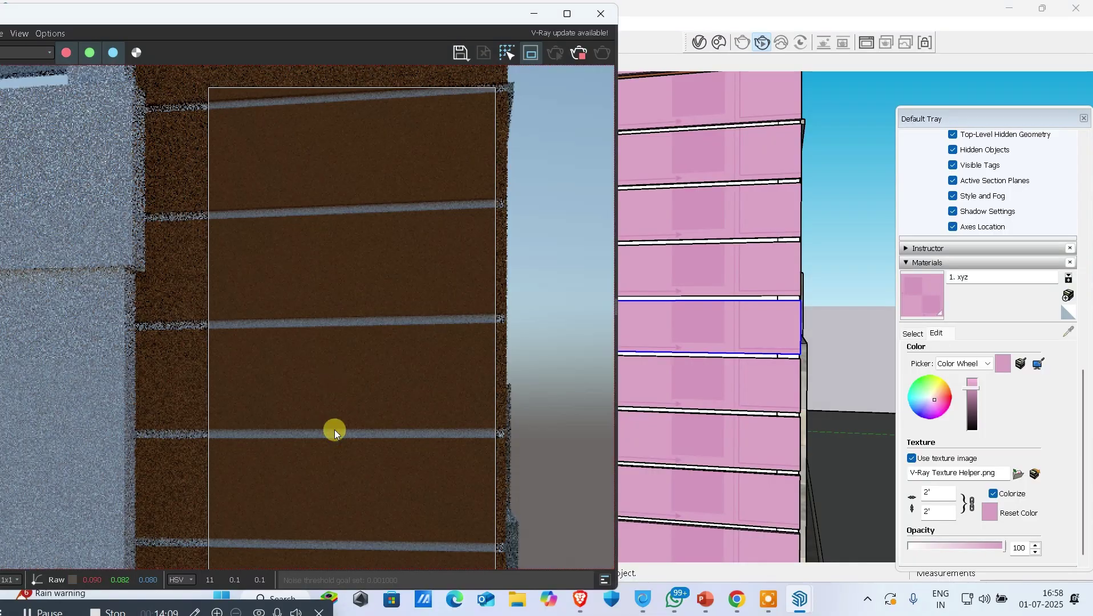
scroll(335, 429, up, 2)
scroll(390, 301, down, 4)
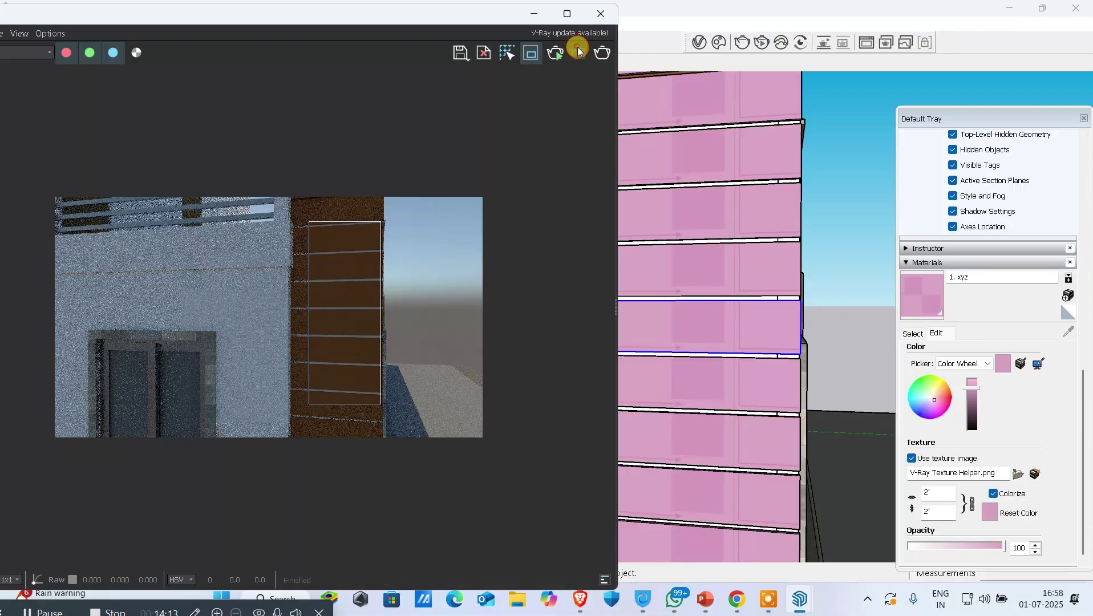
Step: Close the render window and enable custom orientation for the scene's SunLight
click(589, 10)
scroll(500, 312, down, 5)
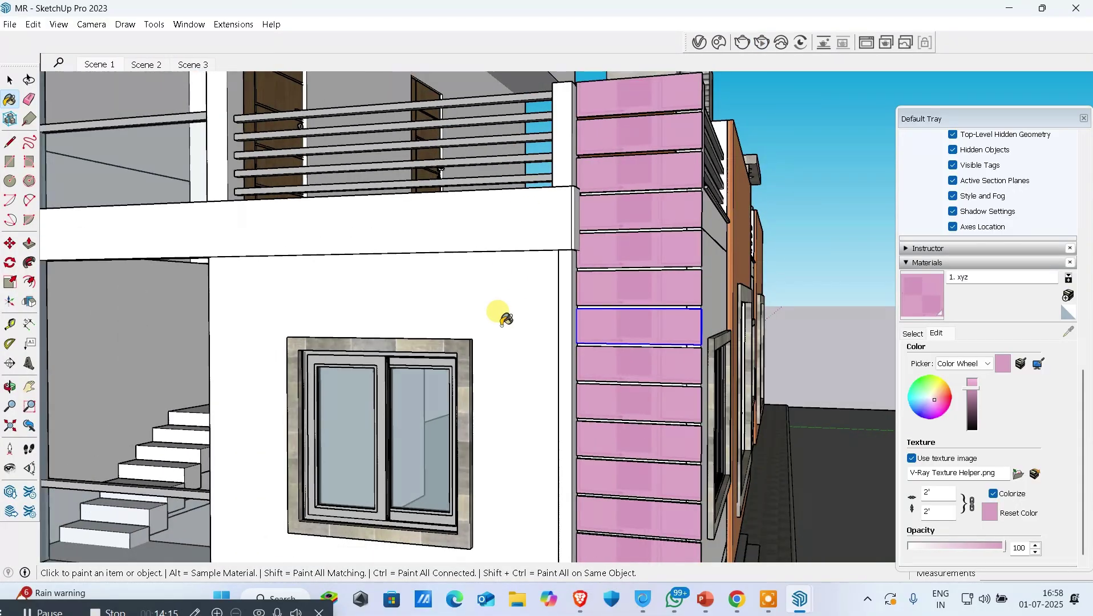
middle_drag(593, 335, 673, 321)
scroll(667, 317, up, 4)
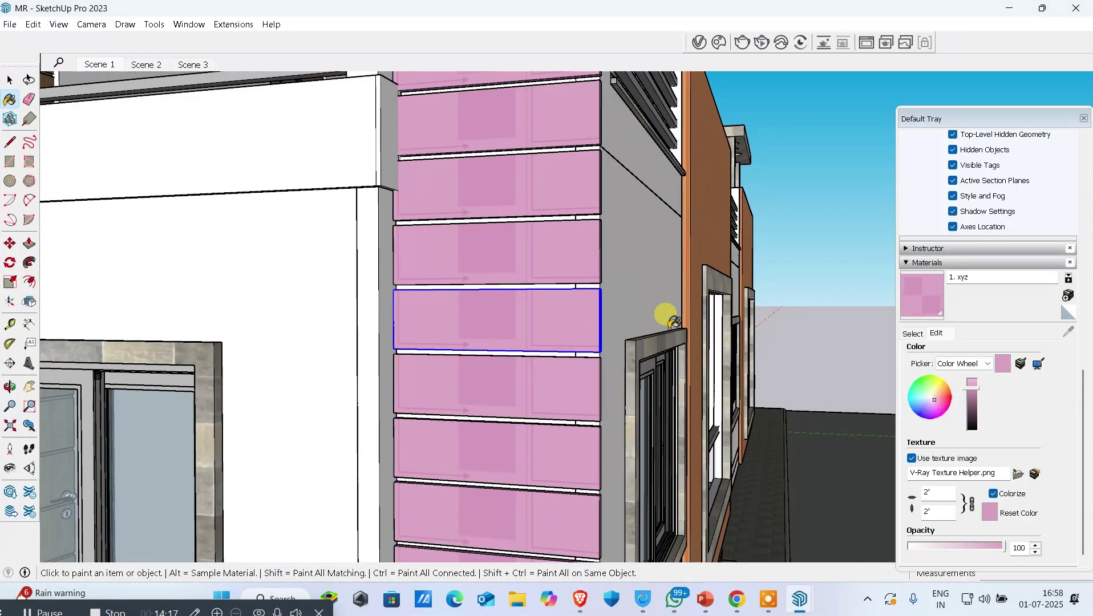
key(space)
click(700, 42)
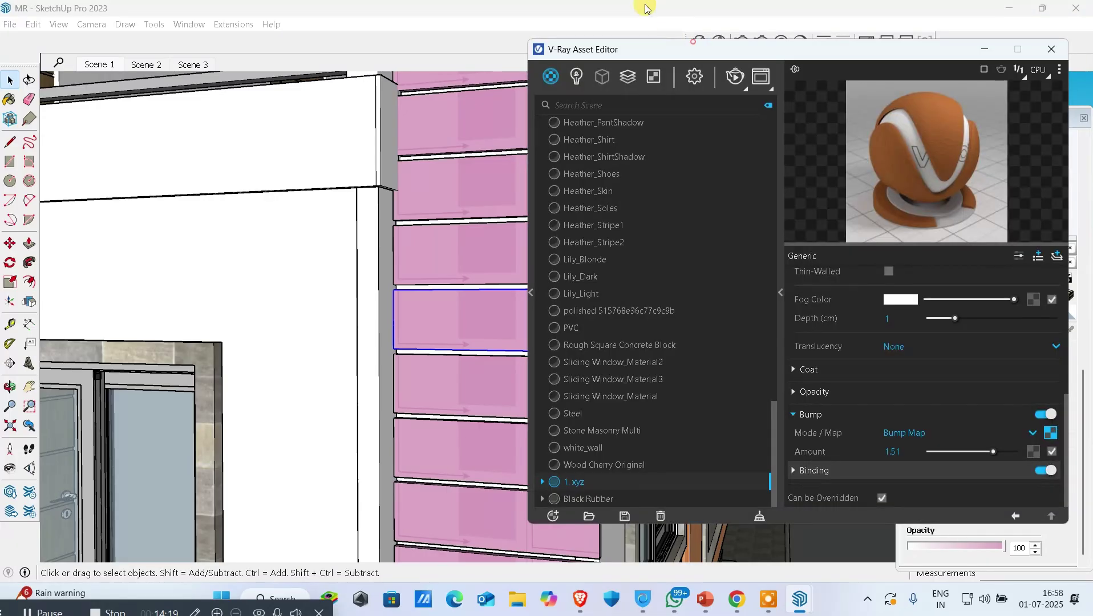
click(694, 76)
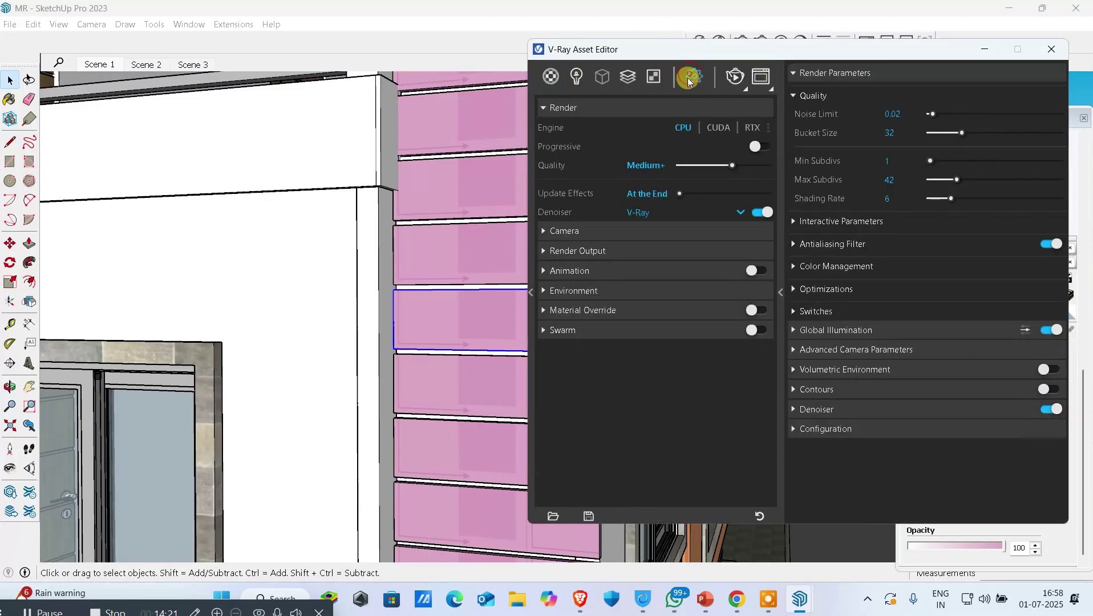
click(576, 76)
click(592, 155)
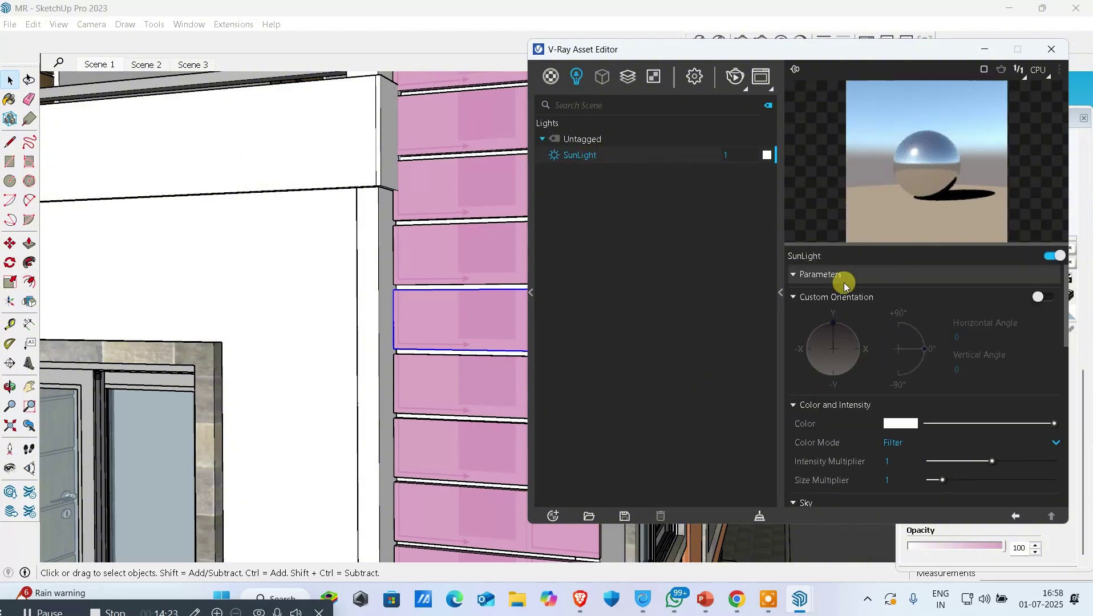
click(1045, 296)
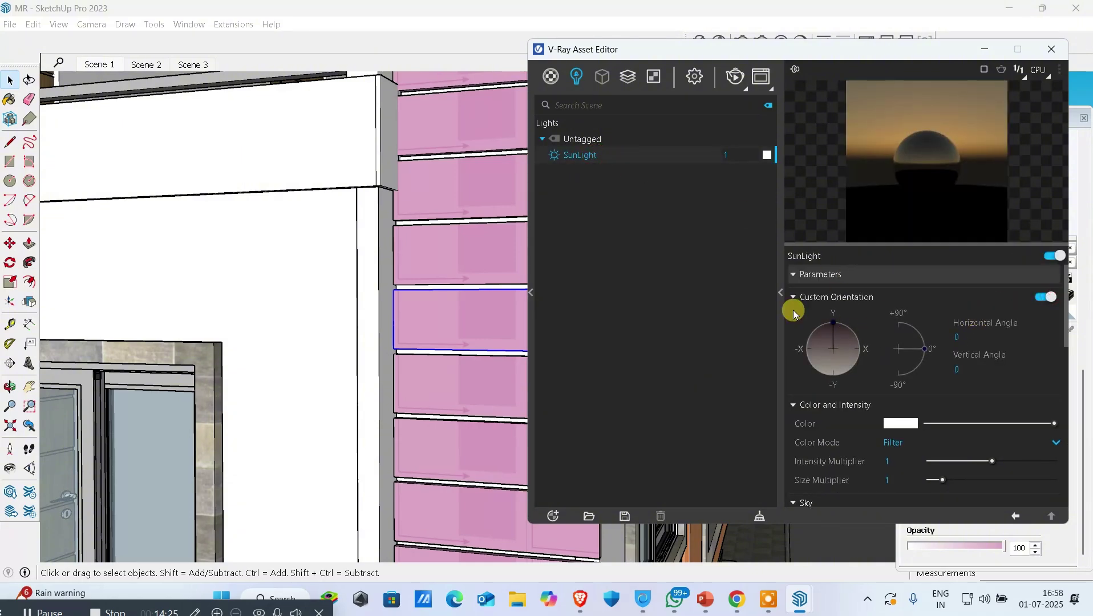
Step: Start an interactive render and aim the sun at a horizontal angle of about 300.7 and a vertical angle of 53
click(839, 327)
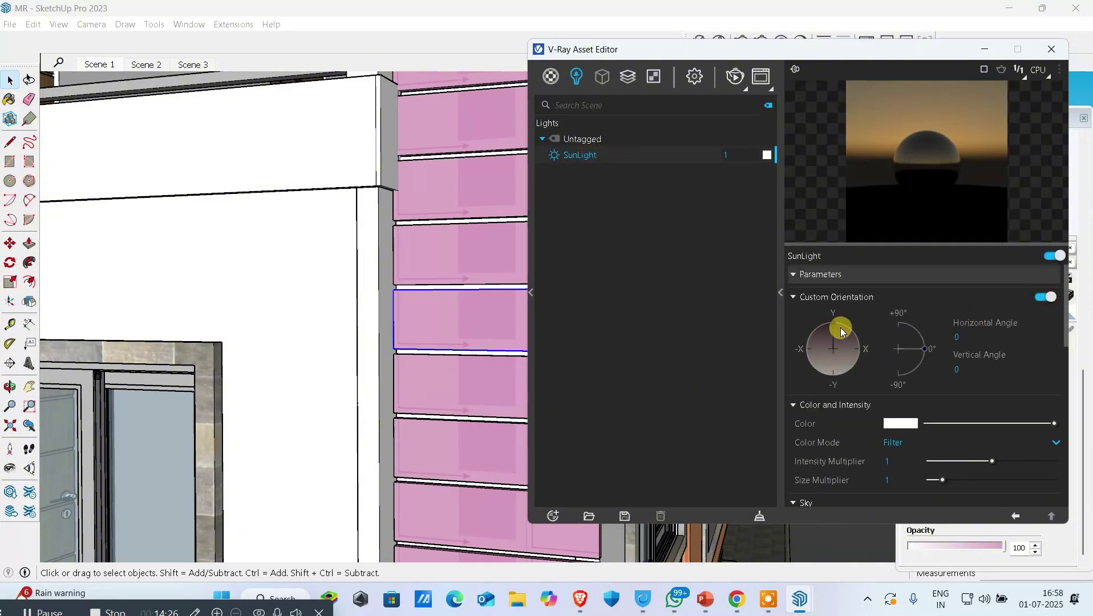
click(735, 76)
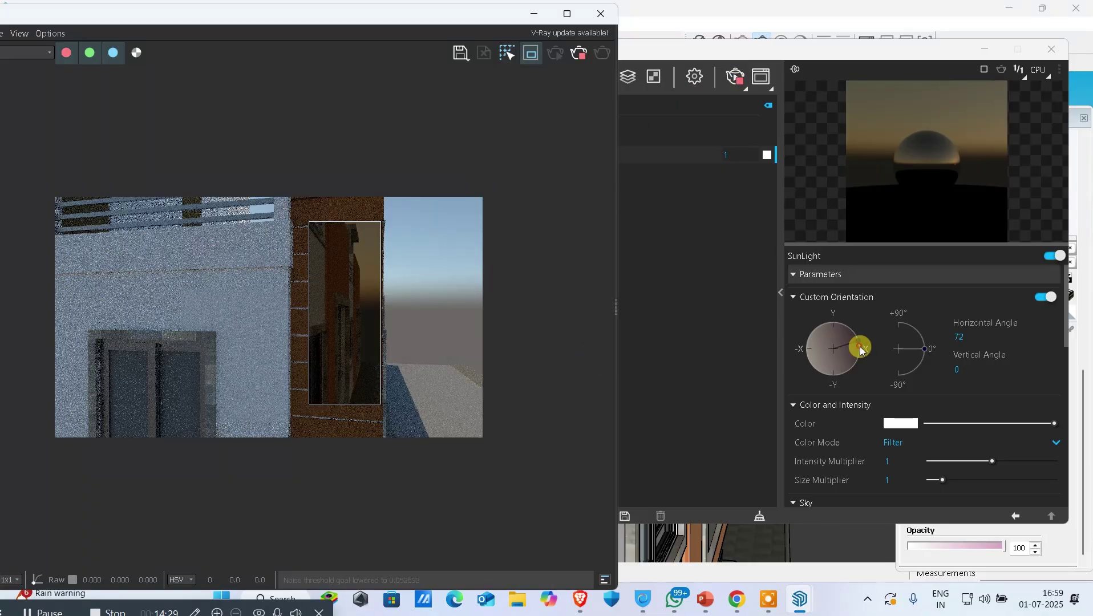
click(850, 368)
drag(922, 342, 919, 317)
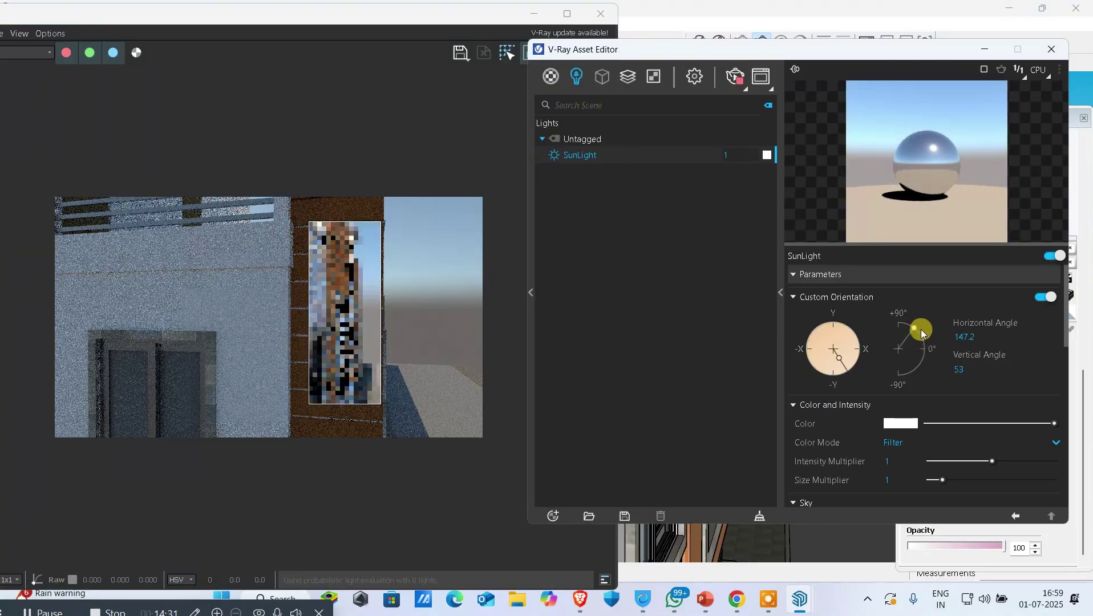
click(567, 37)
scroll(323, 311, up, 2)
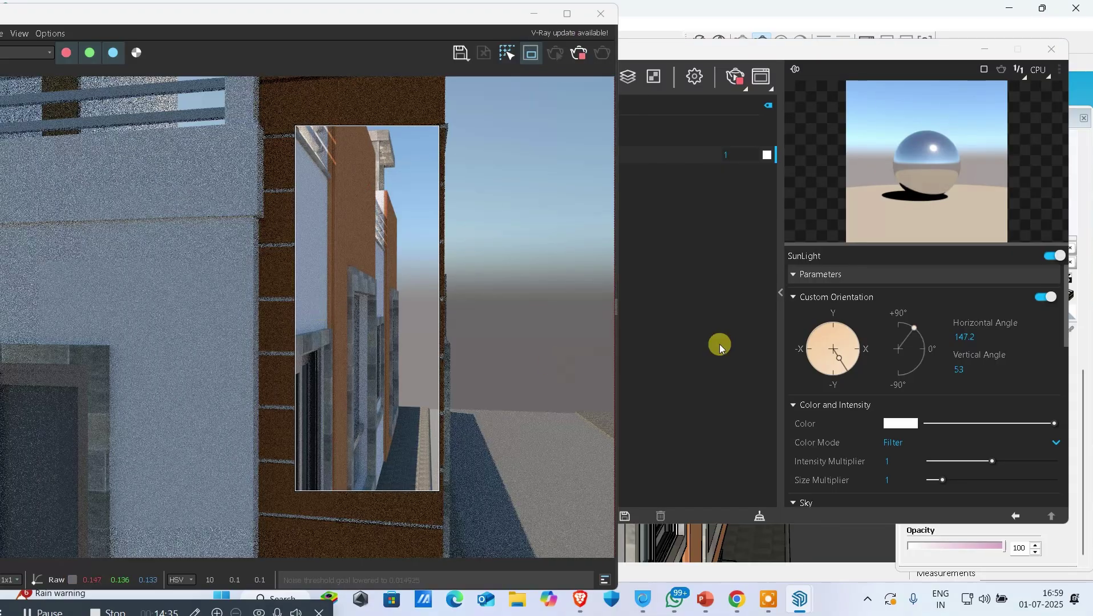
click(823, 378)
drag(821, 380, 812, 342)
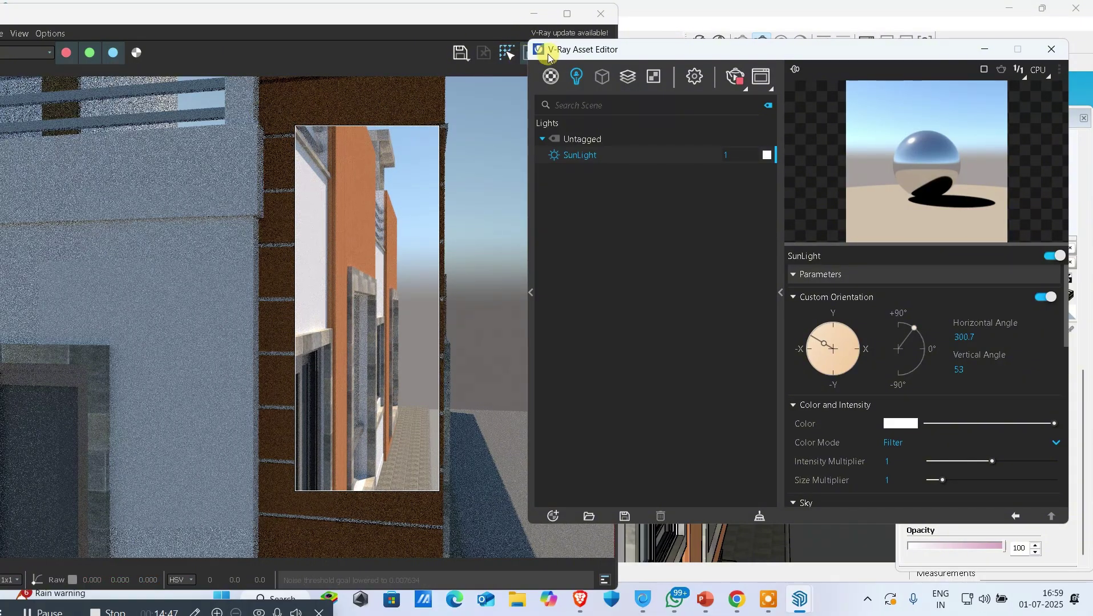
Step: Turn off the render region so the whole view renders with the new sun direction
drag(544, 49, 576, 49)
click(531, 54)
scroll(285, 275, up, 2)
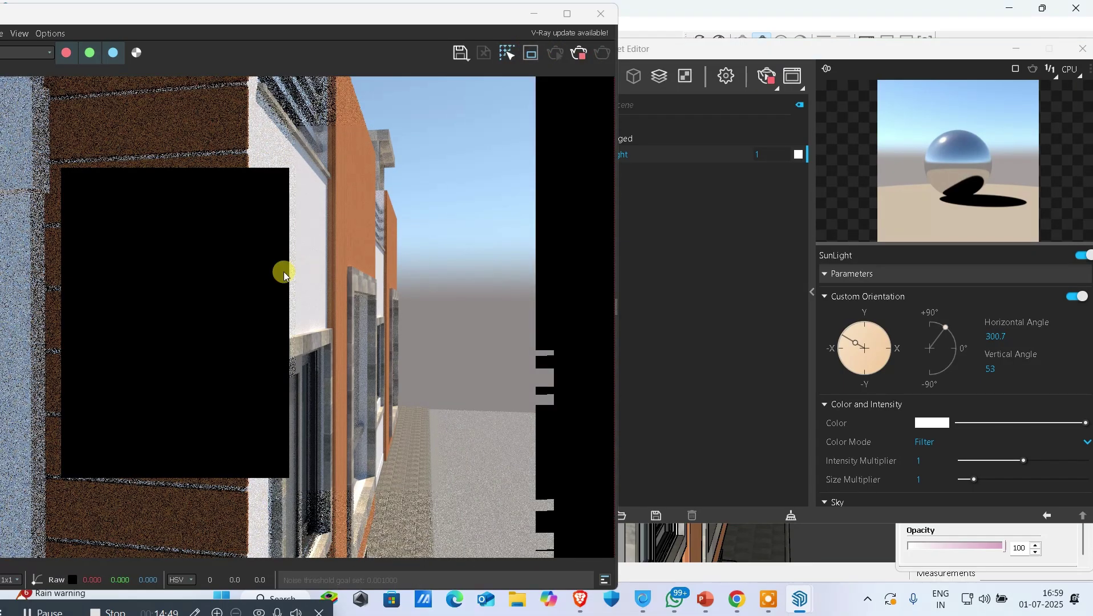
scroll(231, 292, down, 2)
scroll(440, 248, up, 4)
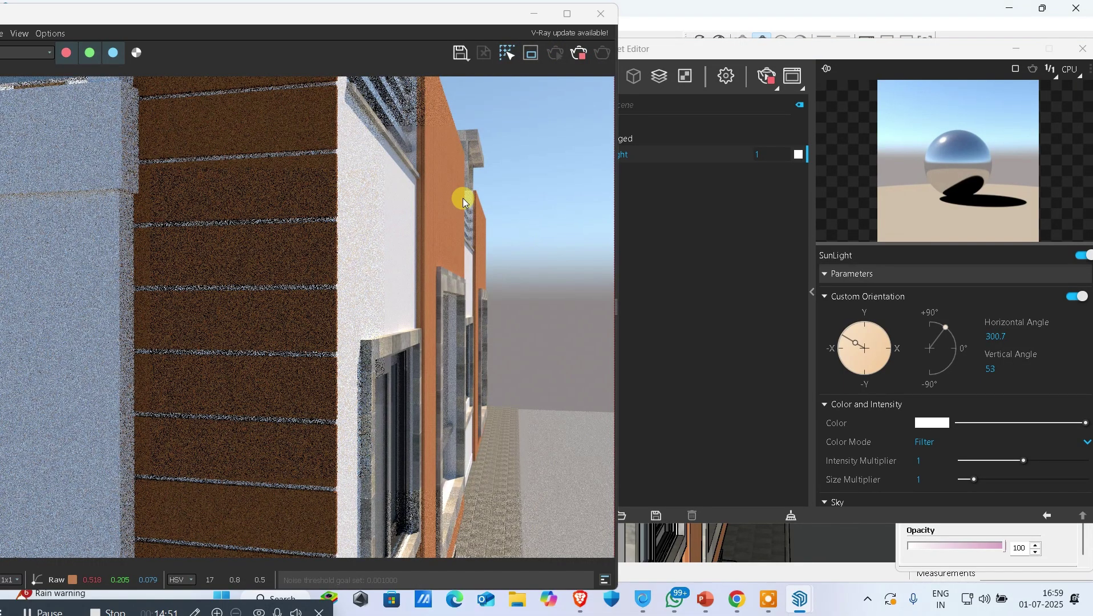
Step: Limit the render again to a tall region covering the column's brown cladding planks
click(531, 53)
drag(532, 122, 379, 497)
scroll(305, 261, down, 2)
mouse_move(205, 199)
mouse_down()
mouse_move(302, 398)
mouse_move(287, 417)
mouse_up()
scroll(232, 319, up, 2)
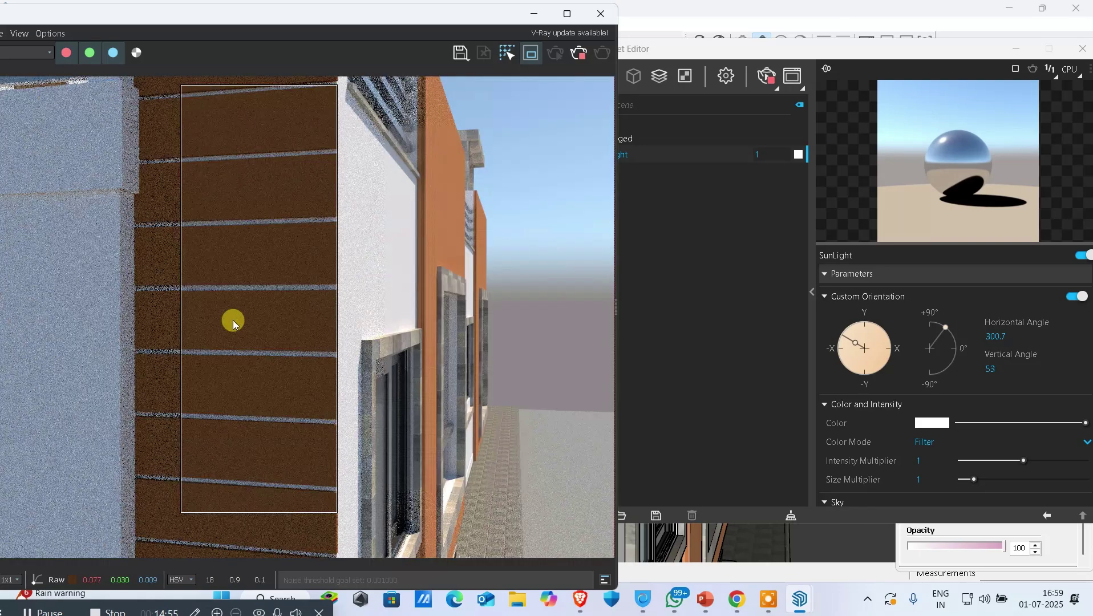
Step: Stop the interactive render, run a production render of the region and examine the plank surface up close
scroll(264, 313, up, 1)
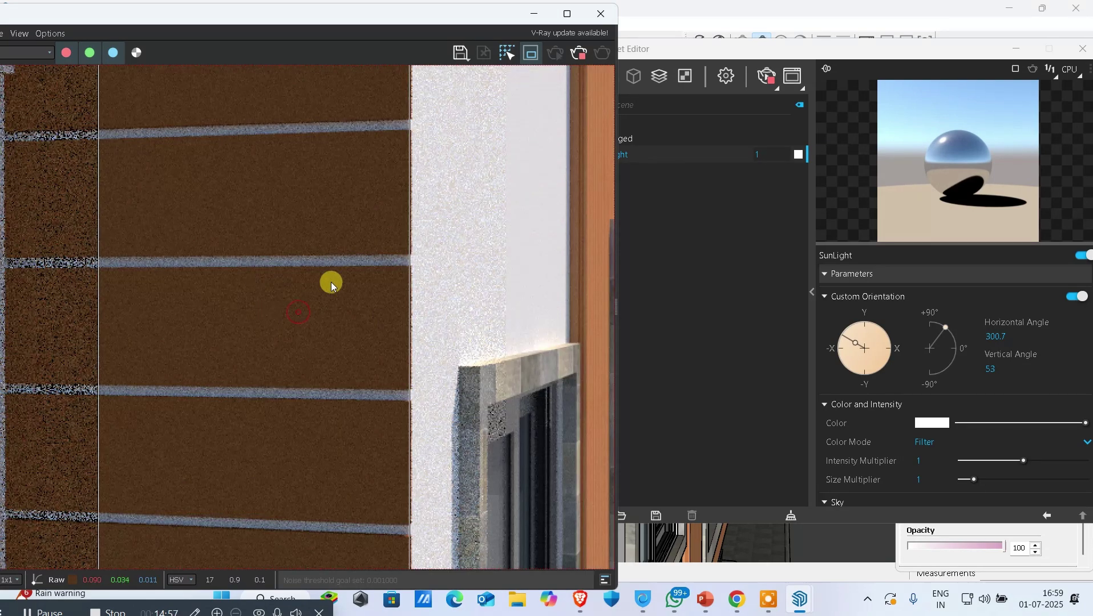
click(579, 53)
click(604, 54)
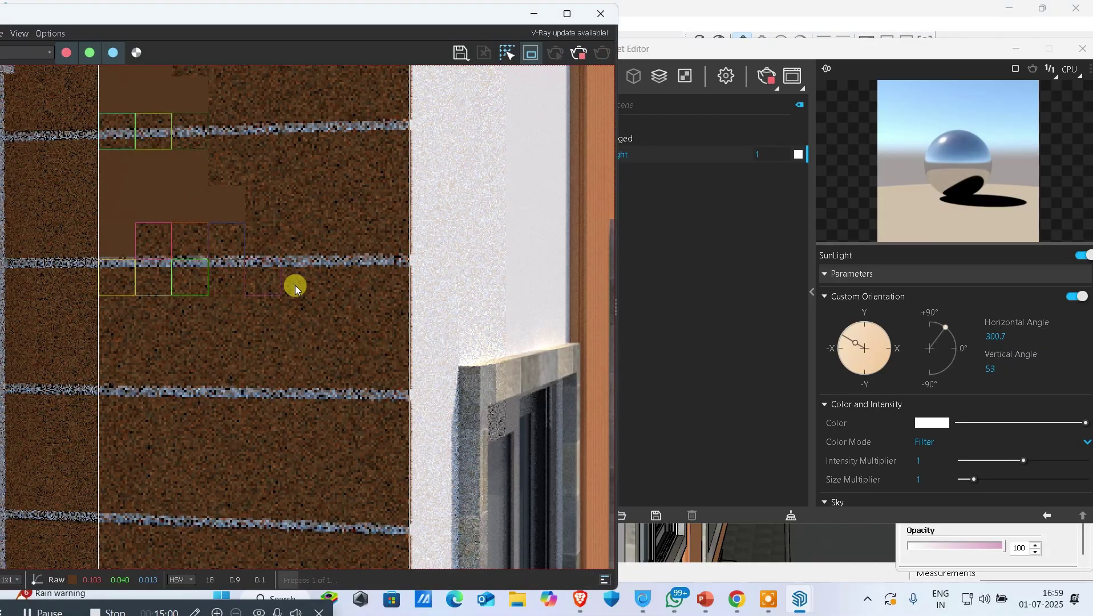
scroll(294, 285, up, 2)
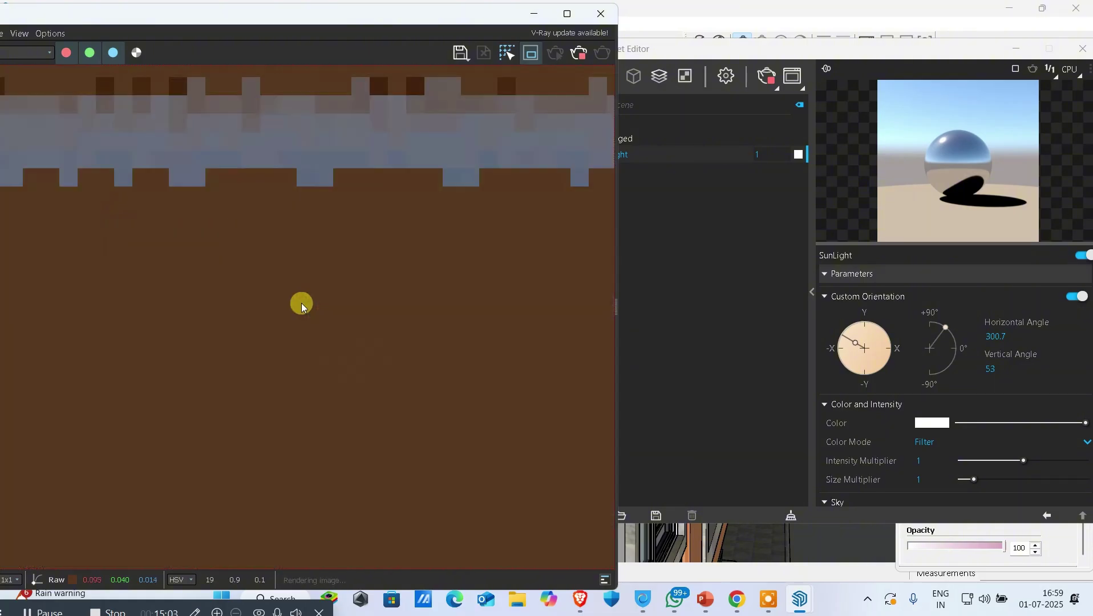
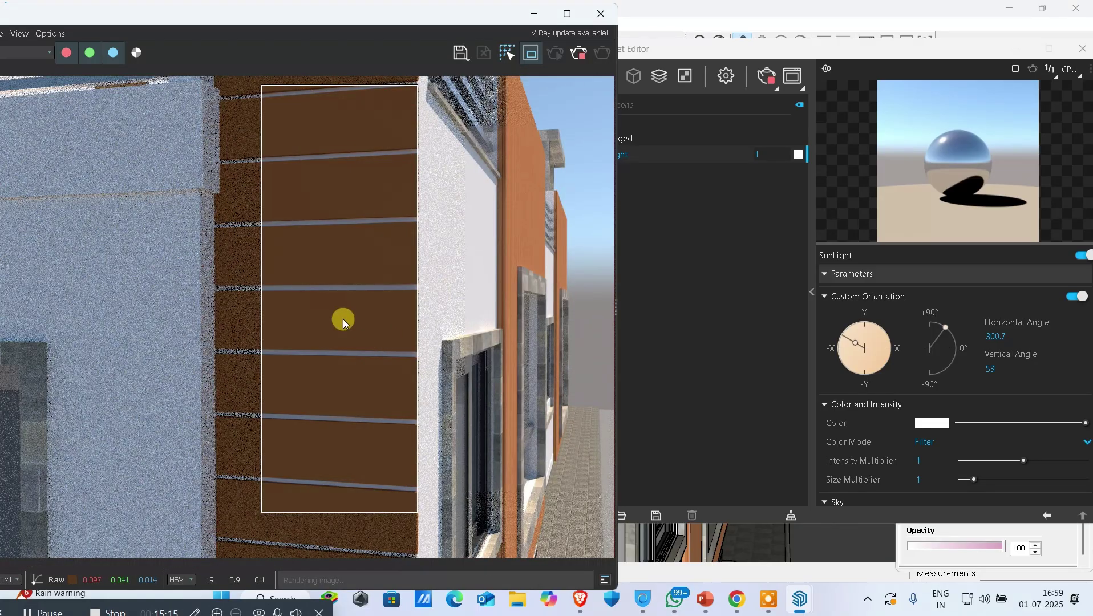
scroll(343, 317, up, 5)
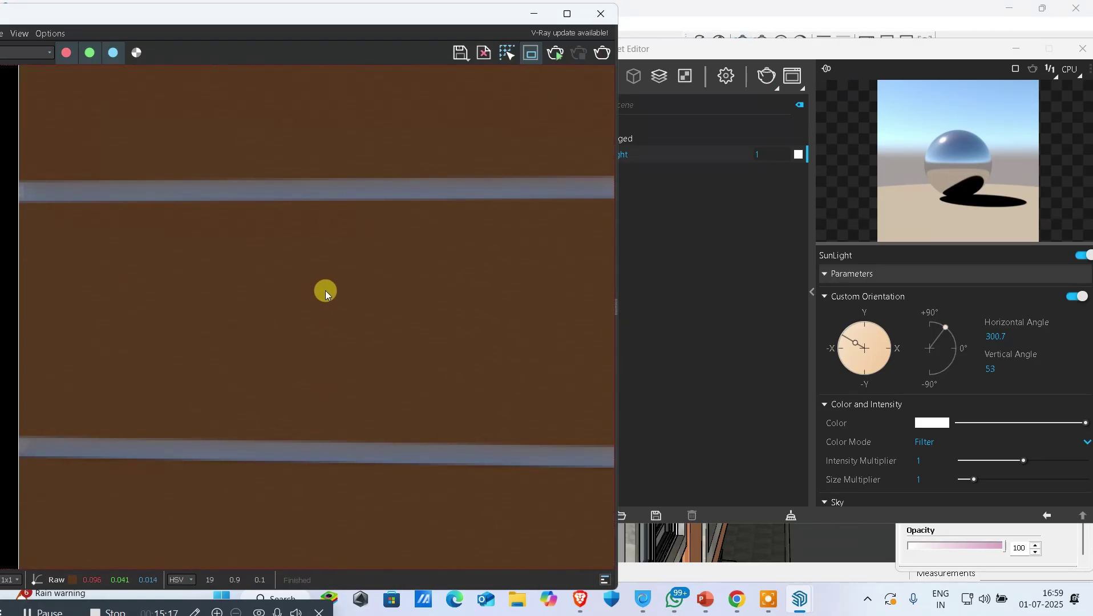
scroll(357, 282, down, 2)
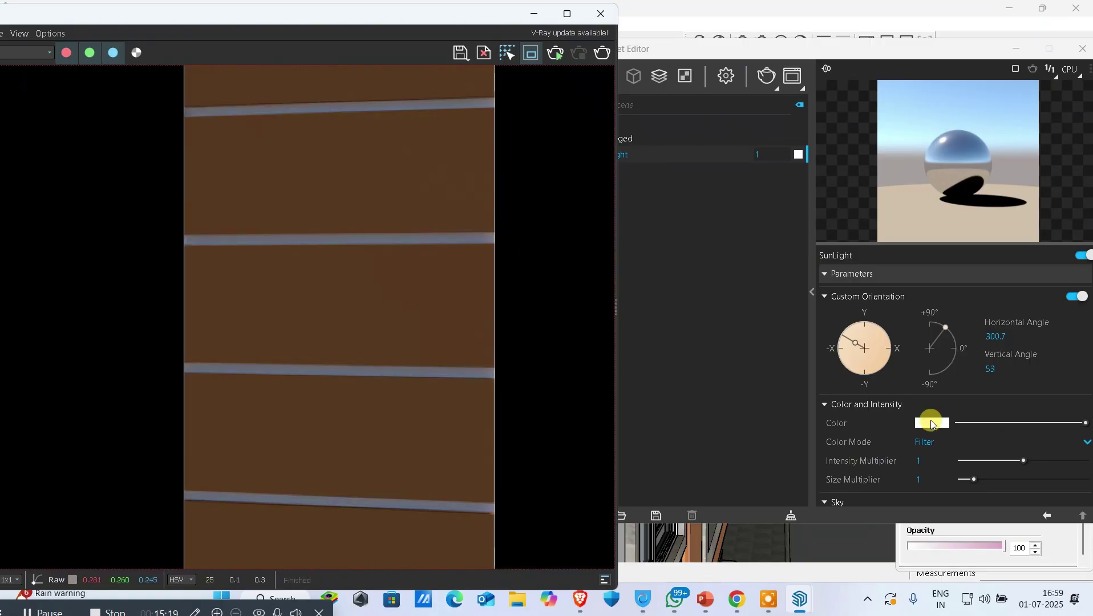
Step: Set the 1. xyz material's bump amount to 2 and render the plank region again
click(791, 49)
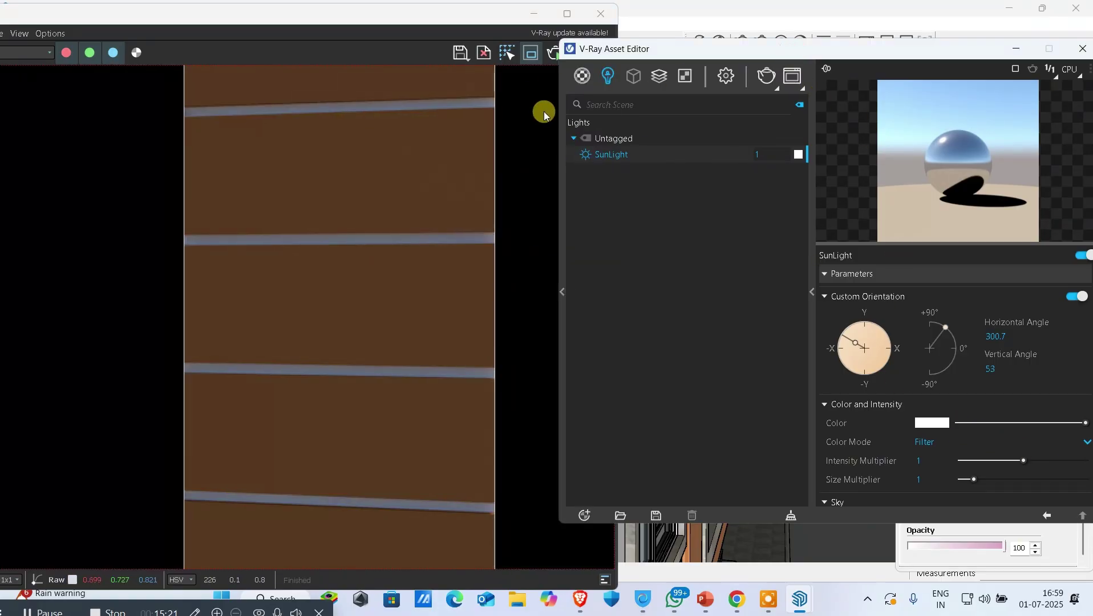
click(589, 78)
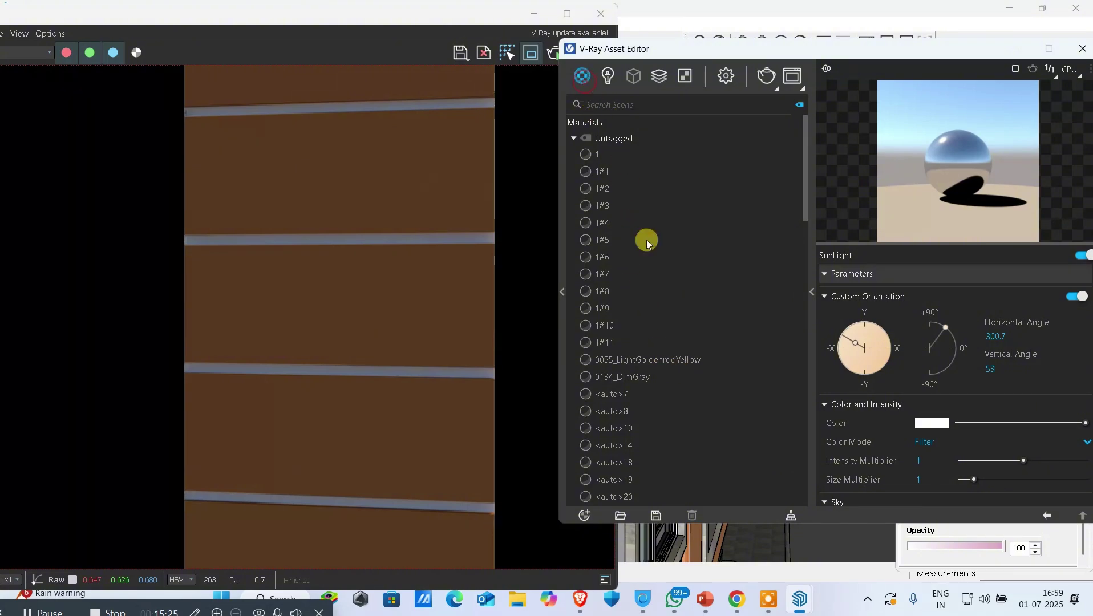
click(666, 359)
scroll(636, 407, down, 5)
scroll(641, 407, up, 5)
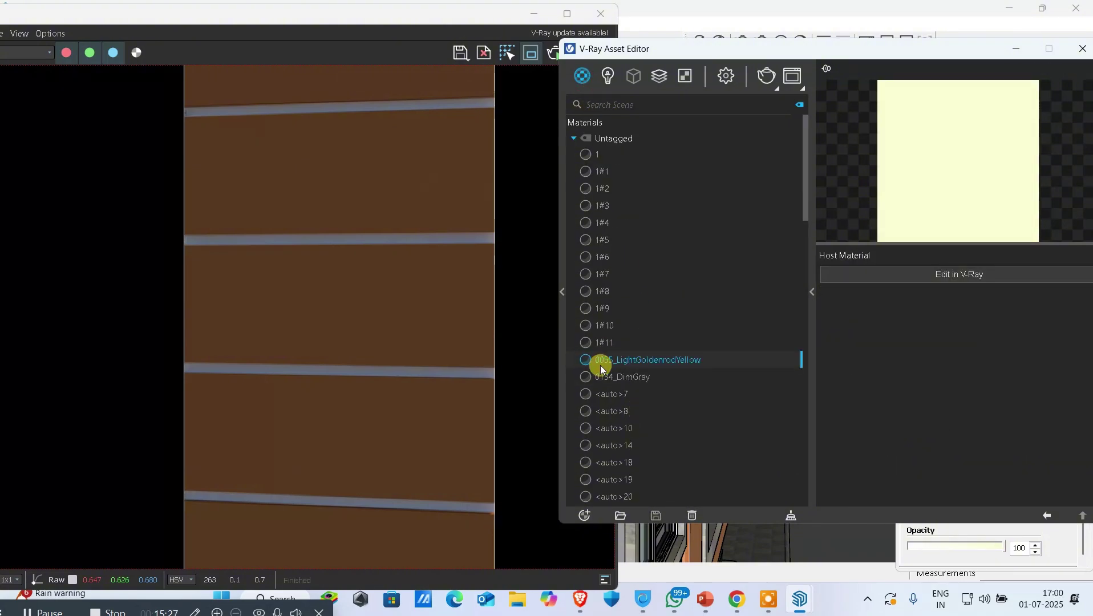
scroll(633, 411, down, 10)
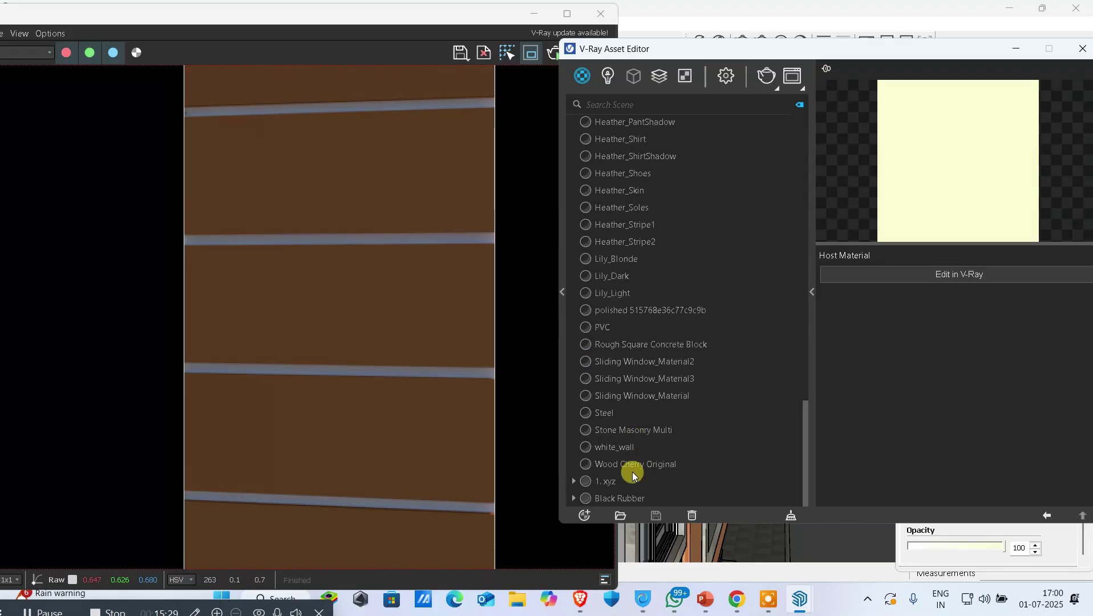
click(630, 481)
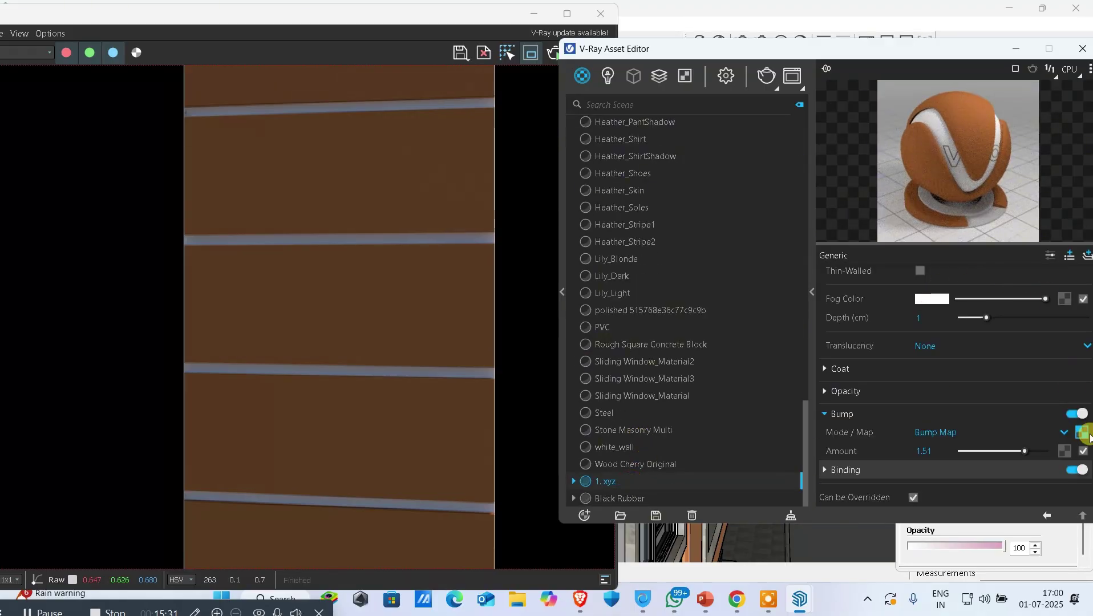
drag(1035, 459, 1048, 450)
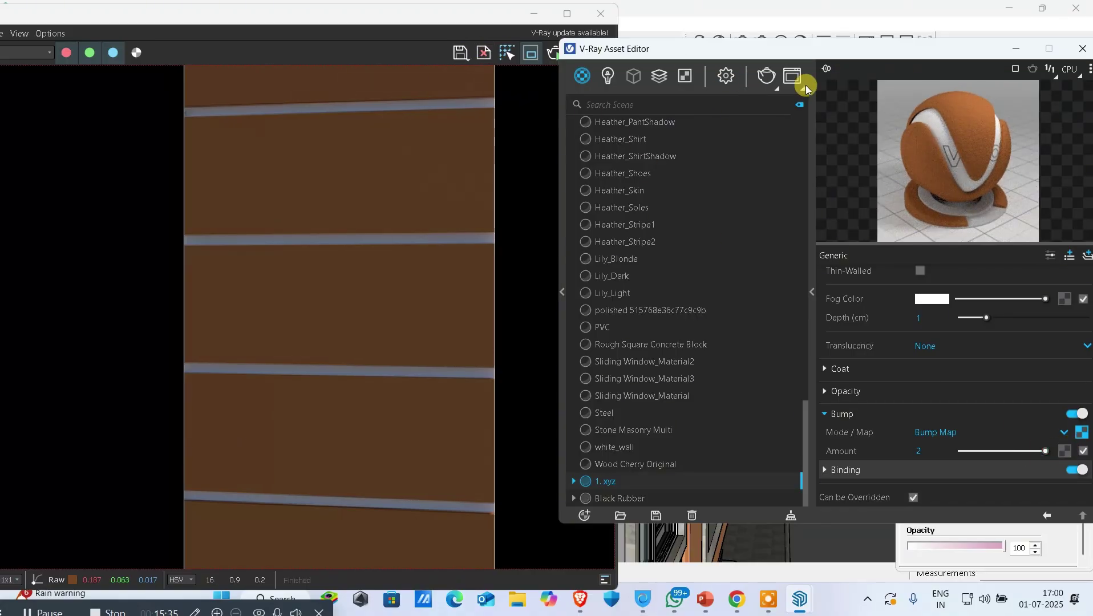
click(764, 79)
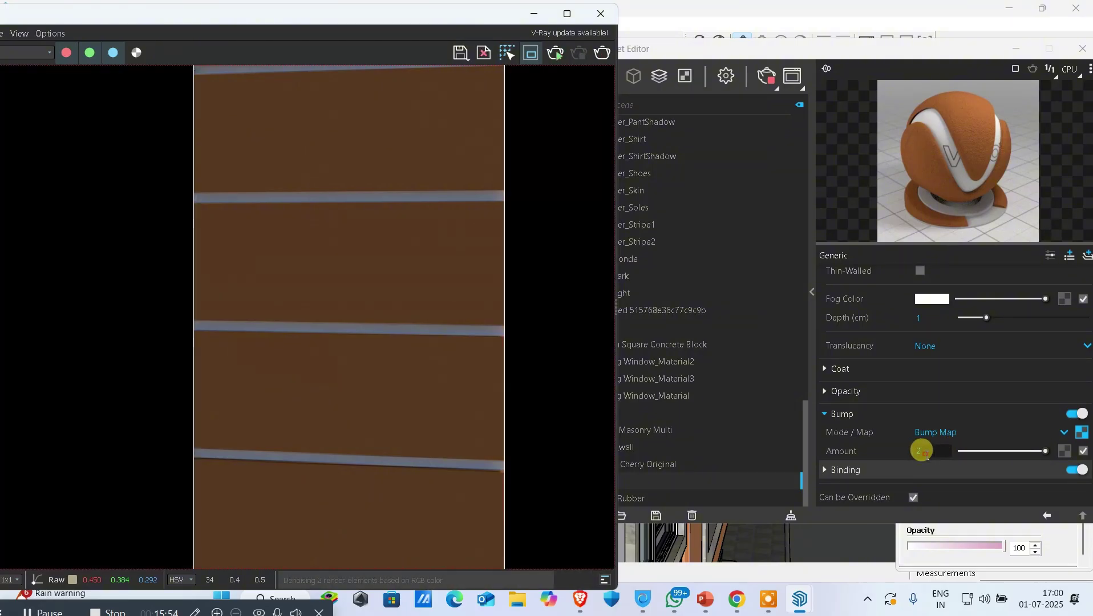
Step: Set the bump amount to 20 and check its effect on the planks in a new region render
click(919, 450)
text(20)
key(Return)
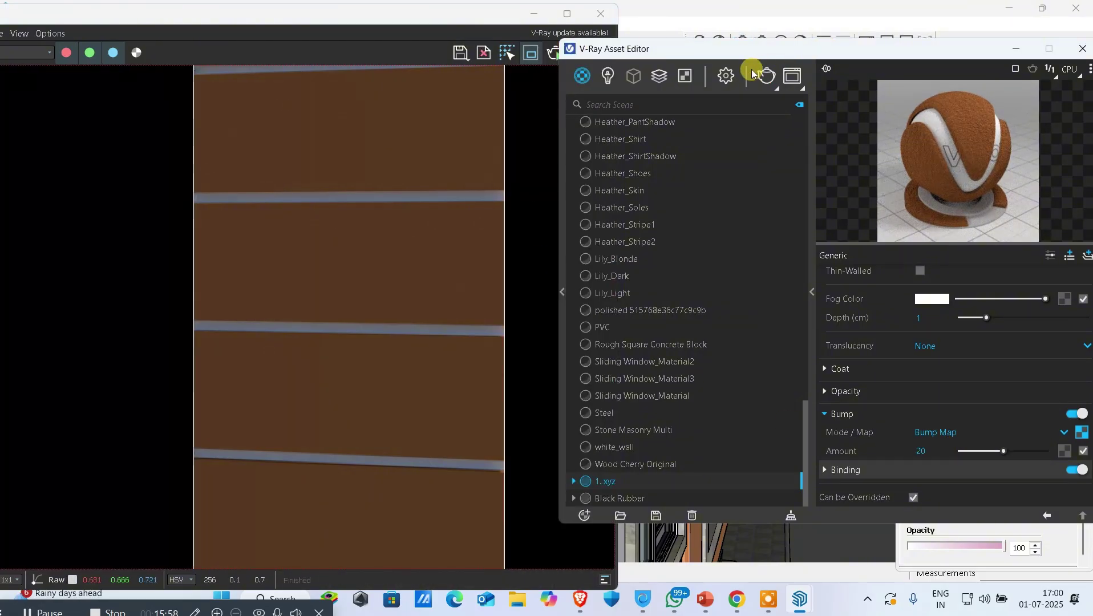
click(771, 77)
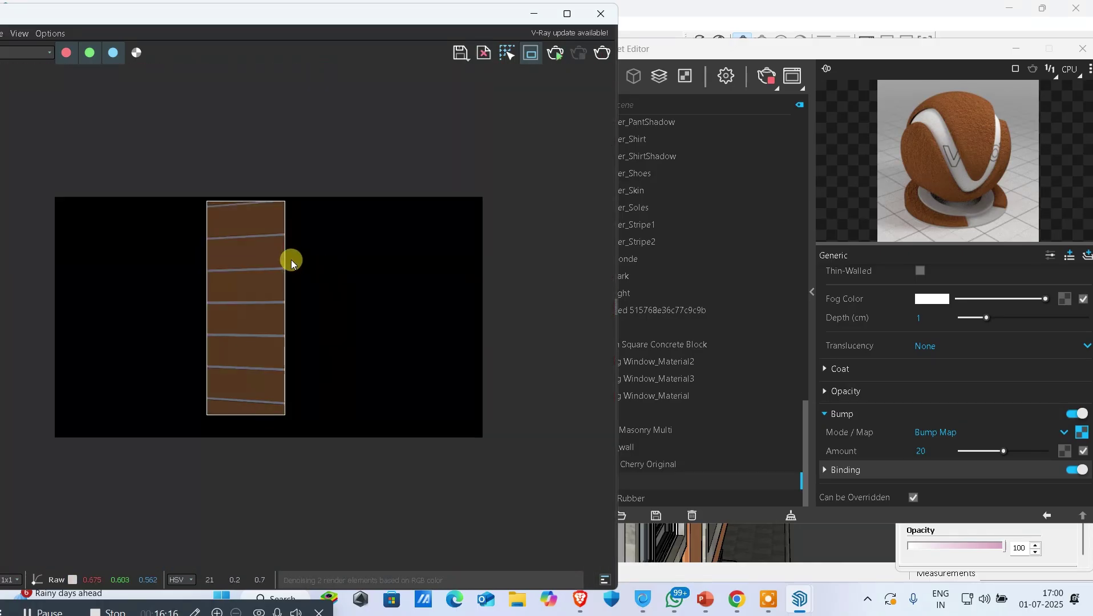
scroll(291, 259, up, 3)
scroll(238, 347, up, 3)
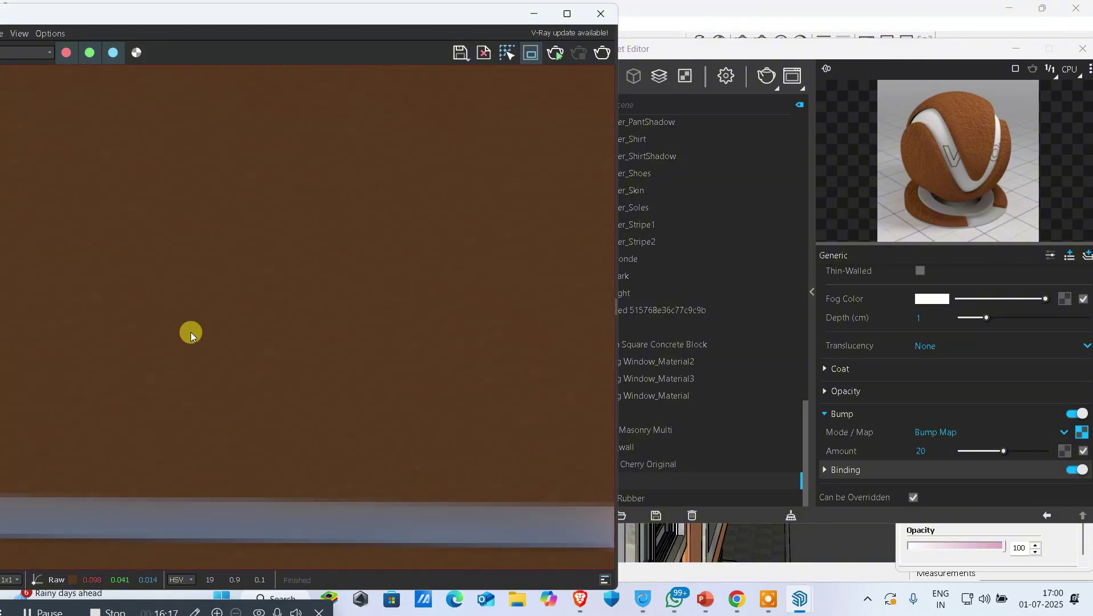
scroll(222, 327, down, 2)
scroll(224, 325, down, 2)
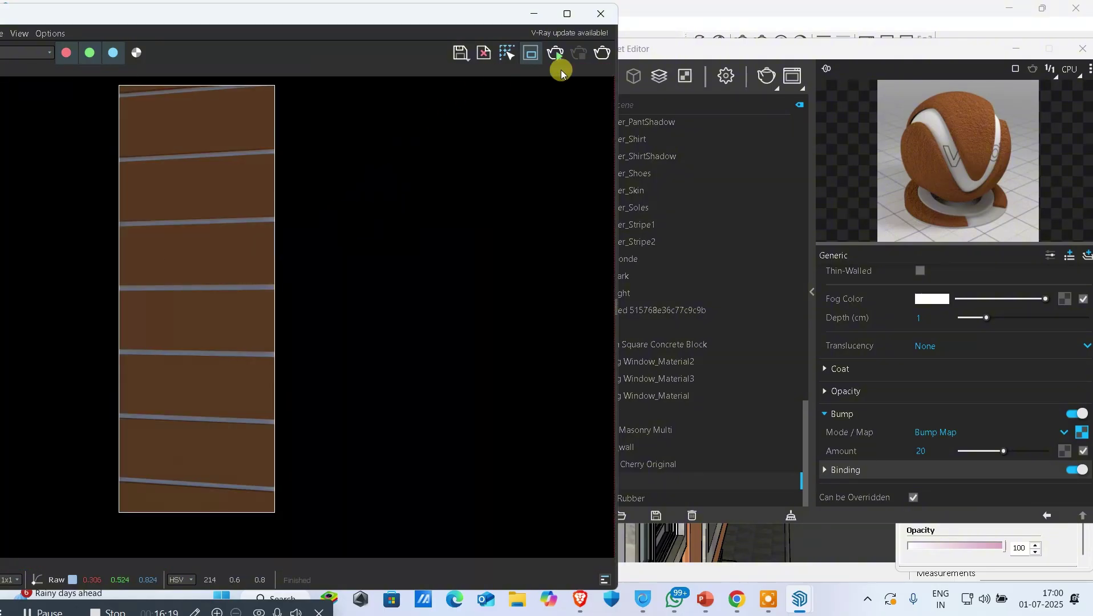
Step: Replace the image in the 1. xyz material's bump map with SE.jpeg from the Downloads folder
click(1079, 433)
click(1079, 434)
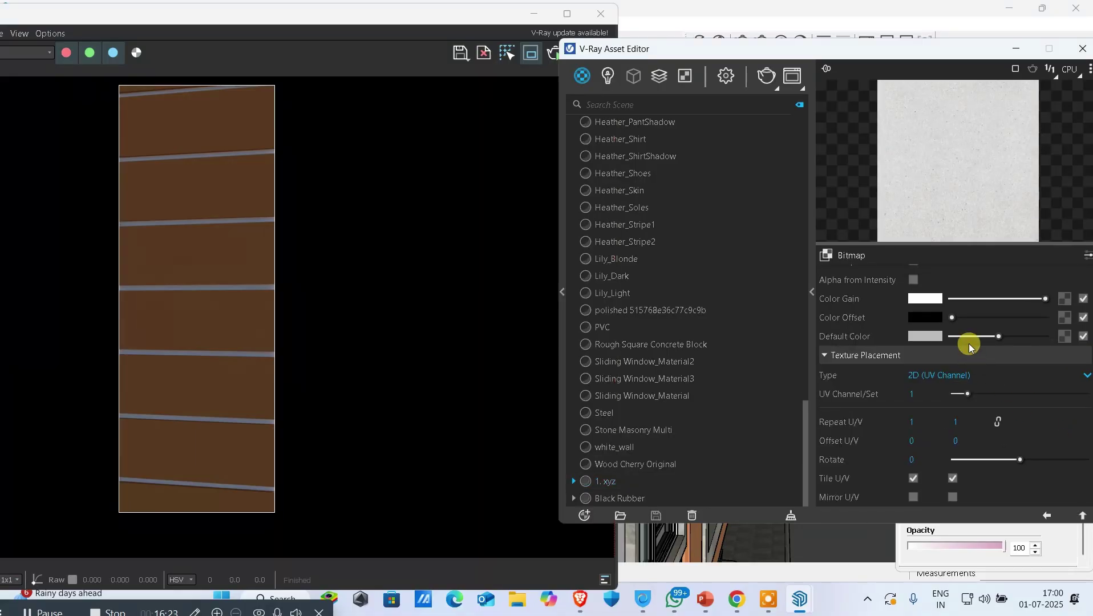
drag(848, 47, 806, 43)
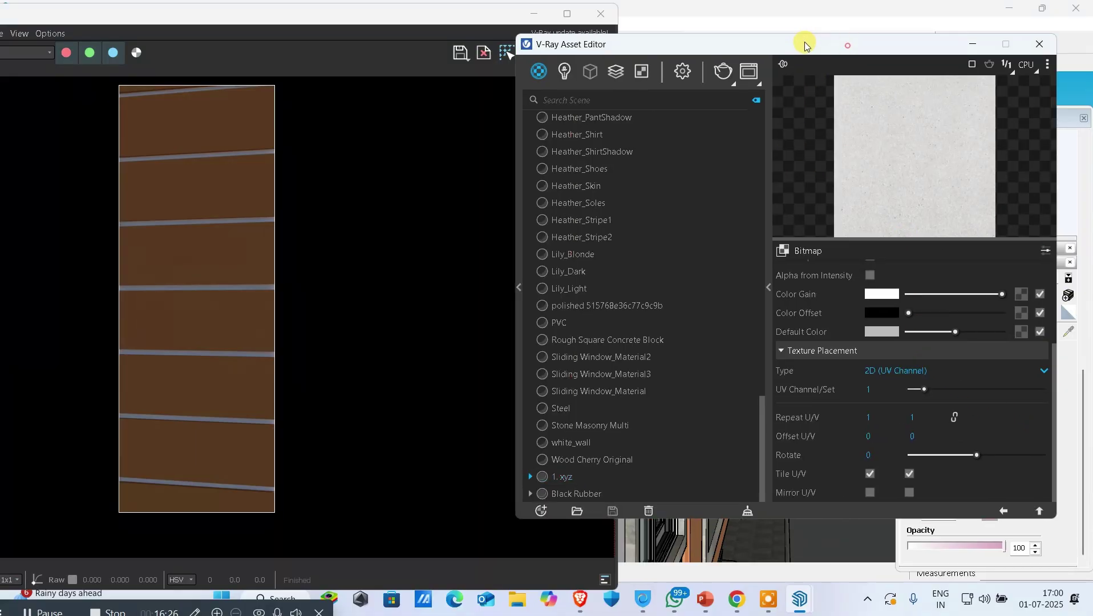
scroll(913, 281, up, 3)
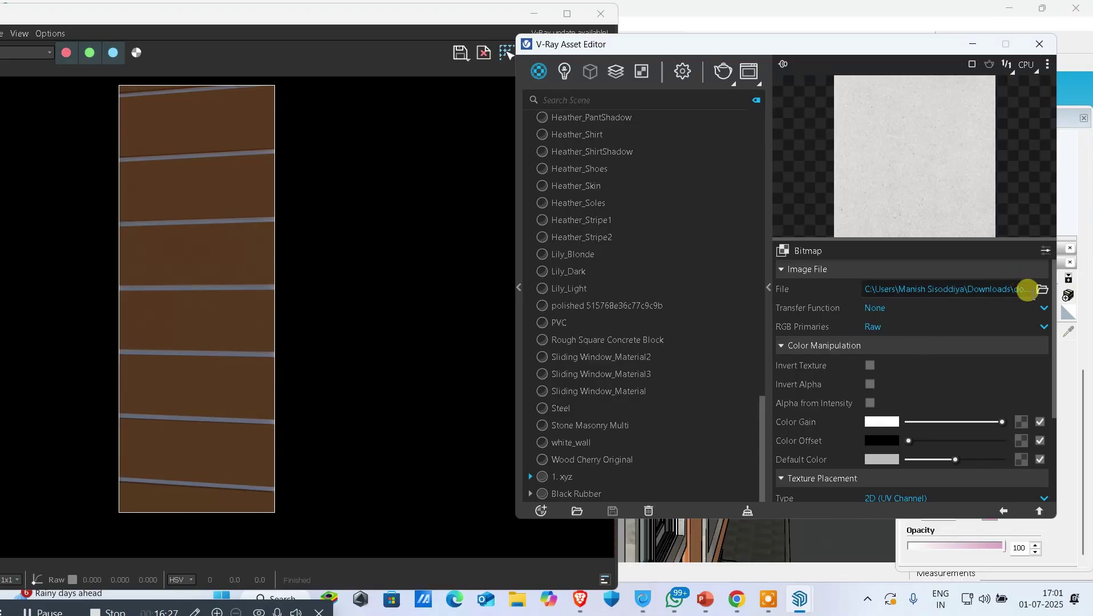
click(1044, 289)
scroll(666, 260, down, 5)
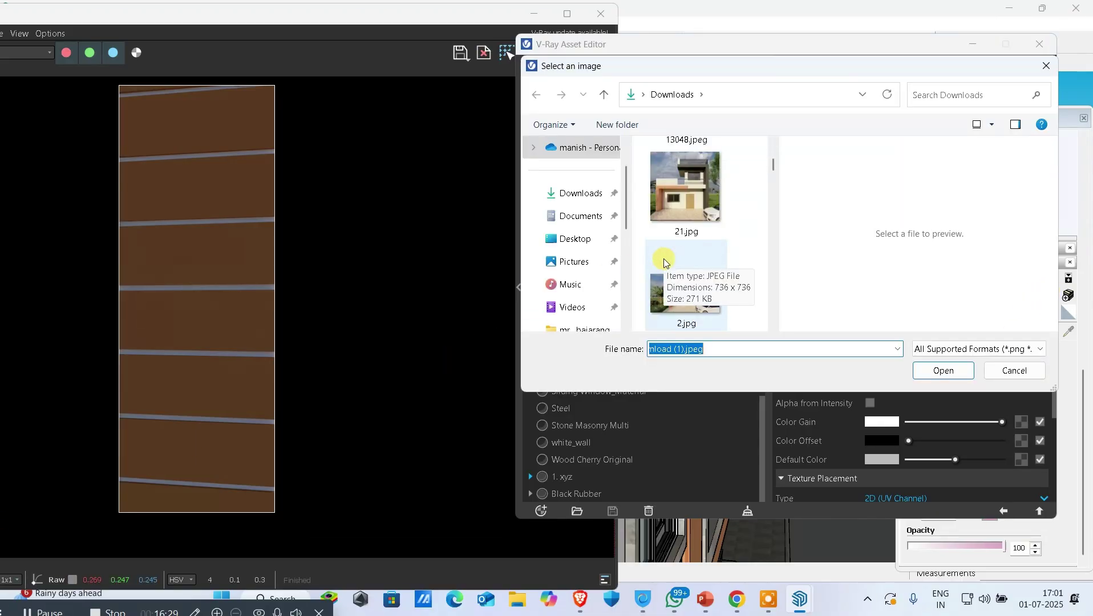
scroll(683, 259, down, 8)
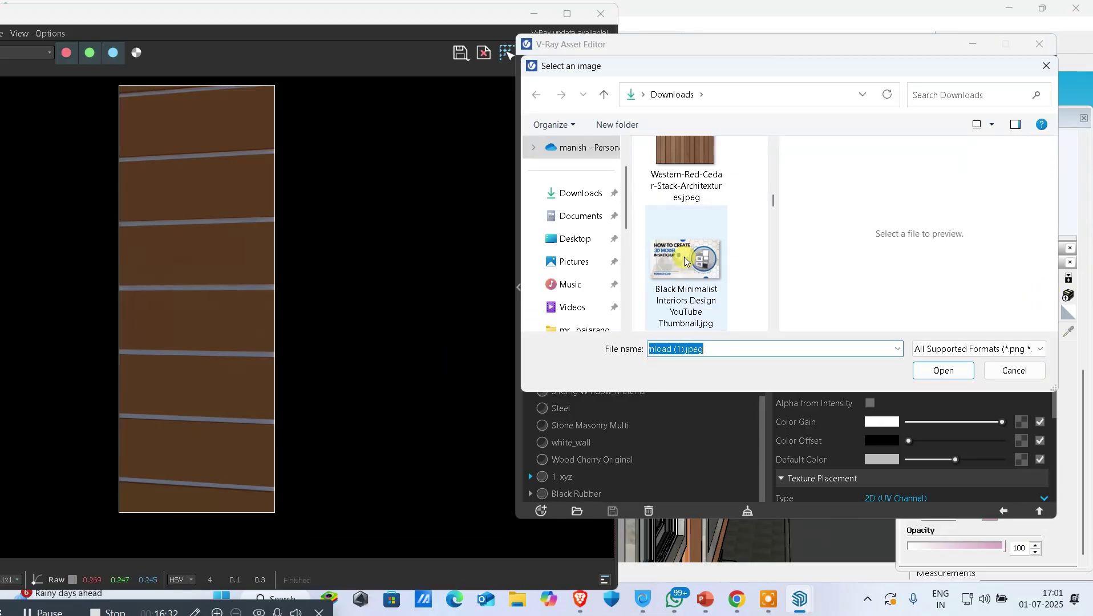
click(699, 305)
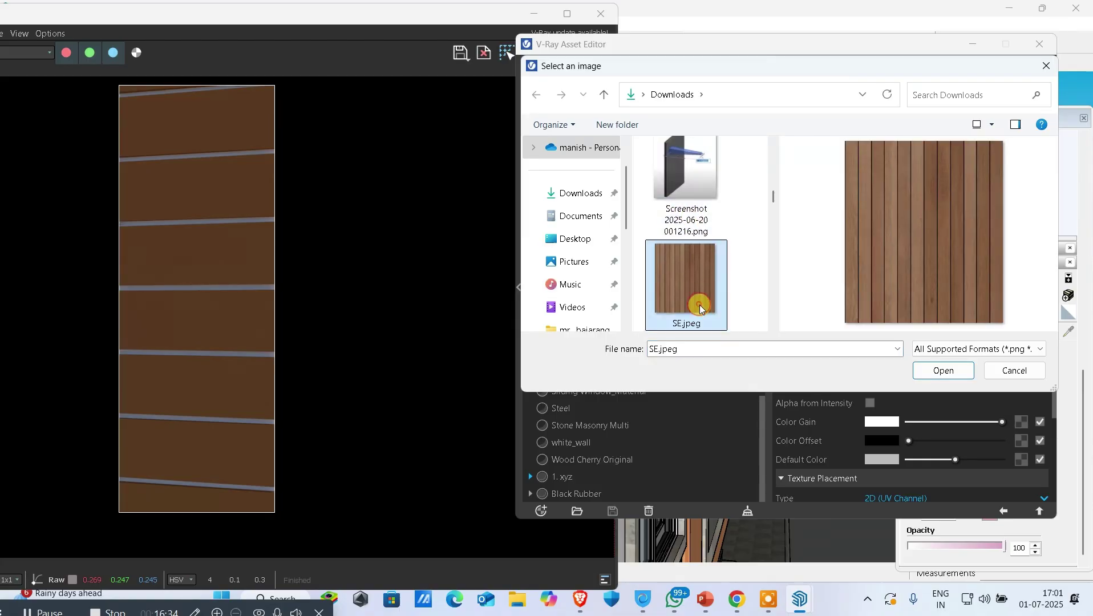
click(930, 372)
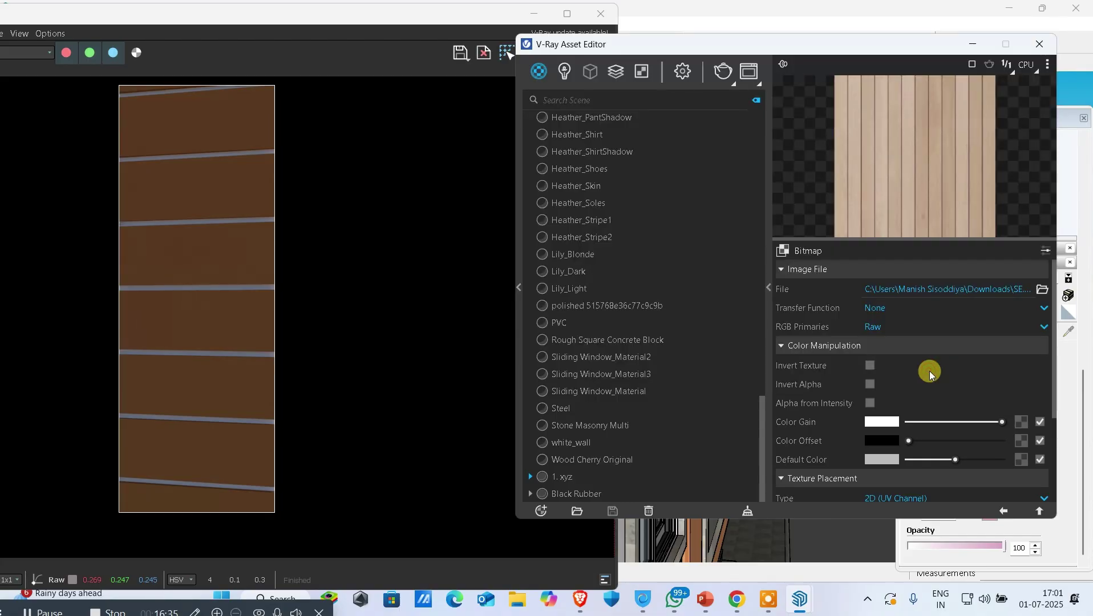
Step: Run a production render of the plank region and examine the wood bump on the planks up close
scroll(915, 392, down, 4)
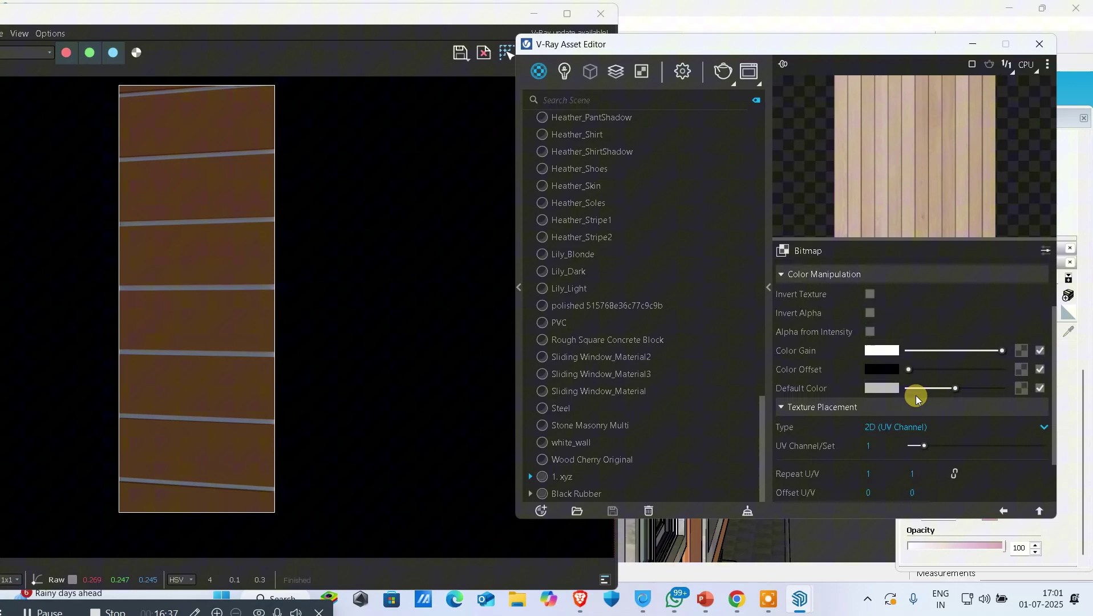
click(721, 72)
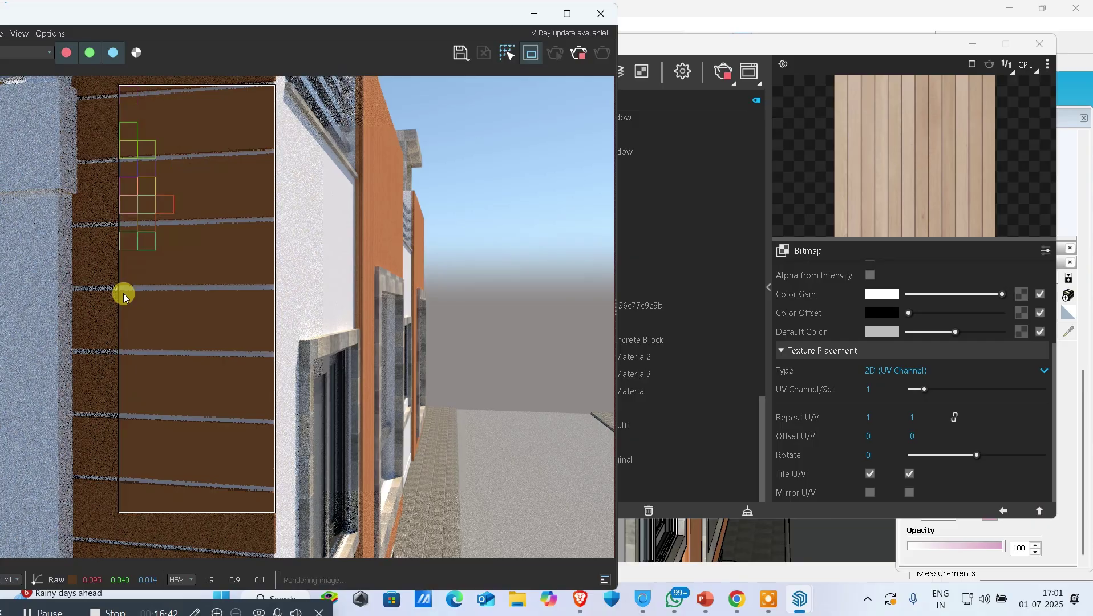
scroll(123, 293, up, 3)
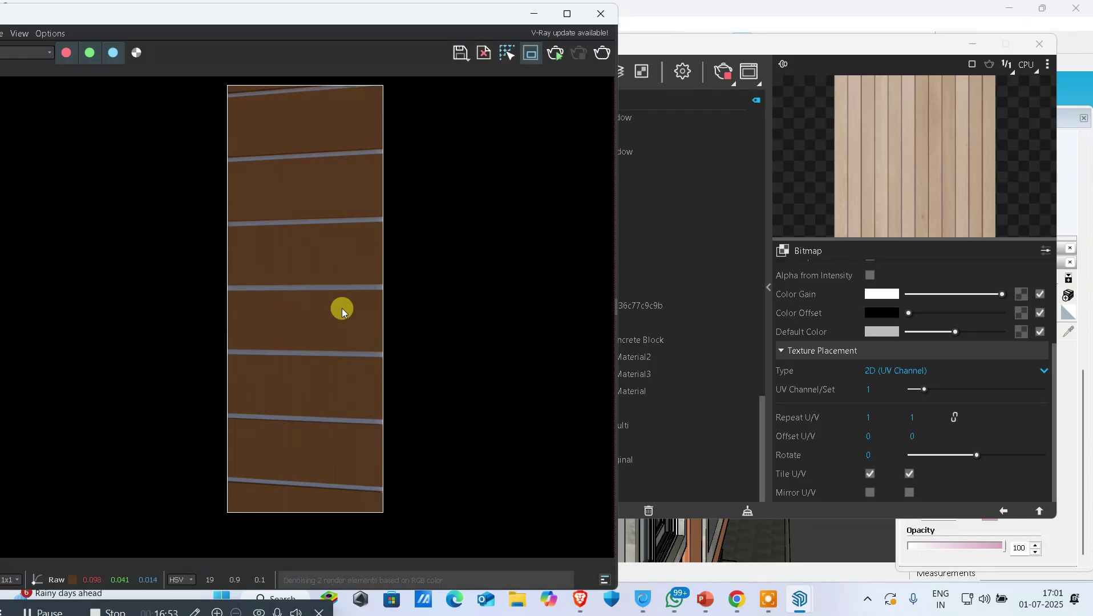
scroll(310, 290, up, 2)
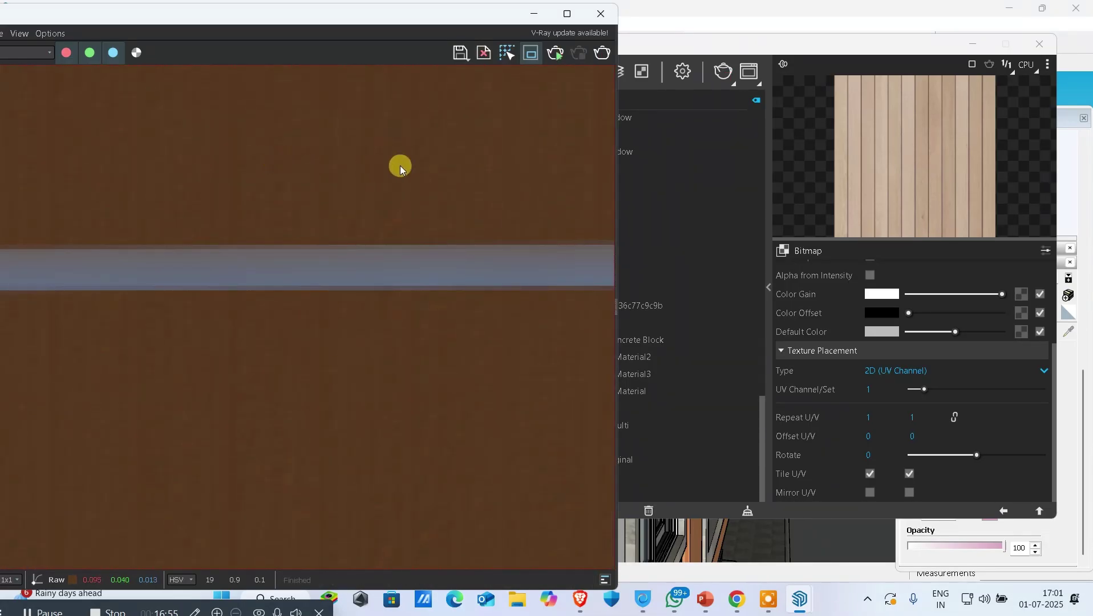
scroll(529, 337, down, 2)
scroll(481, 370, down, 3)
scroll(355, 410, up, 2)
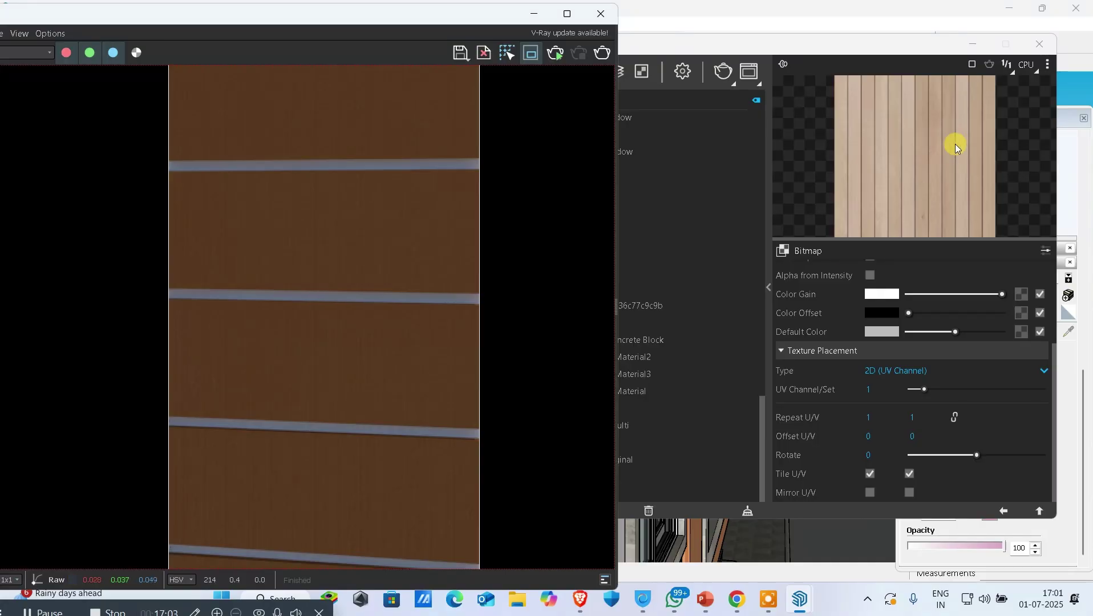
Step: Close the material editor and set the 1. xyz material's texture width to 10' with the proportions locked
click(1043, 39)
scroll(809, 399, down, 5)
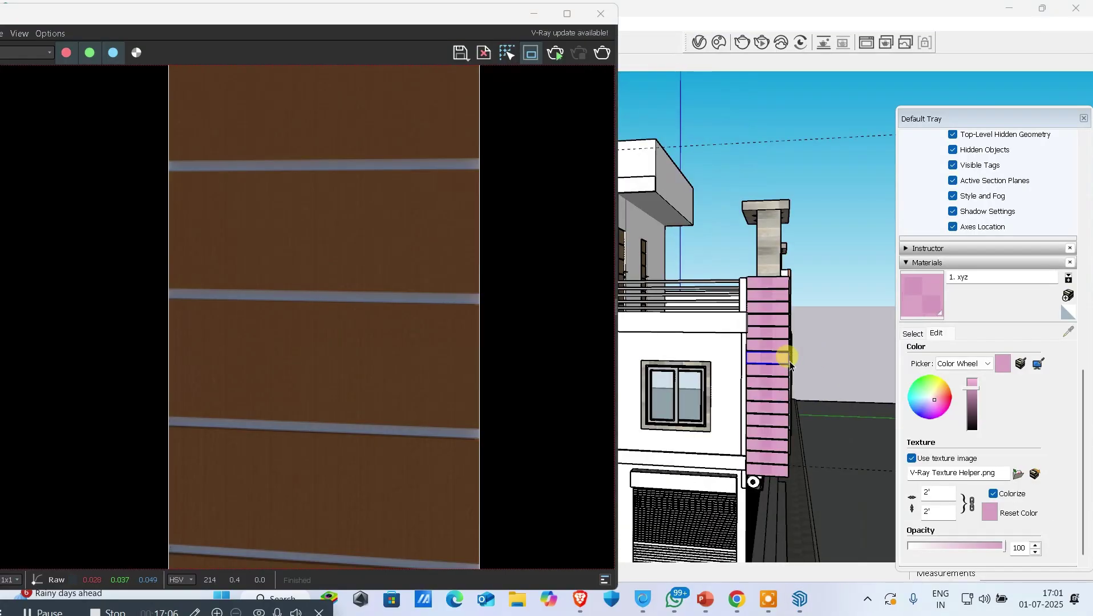
scroll(789, 361, up, 5)
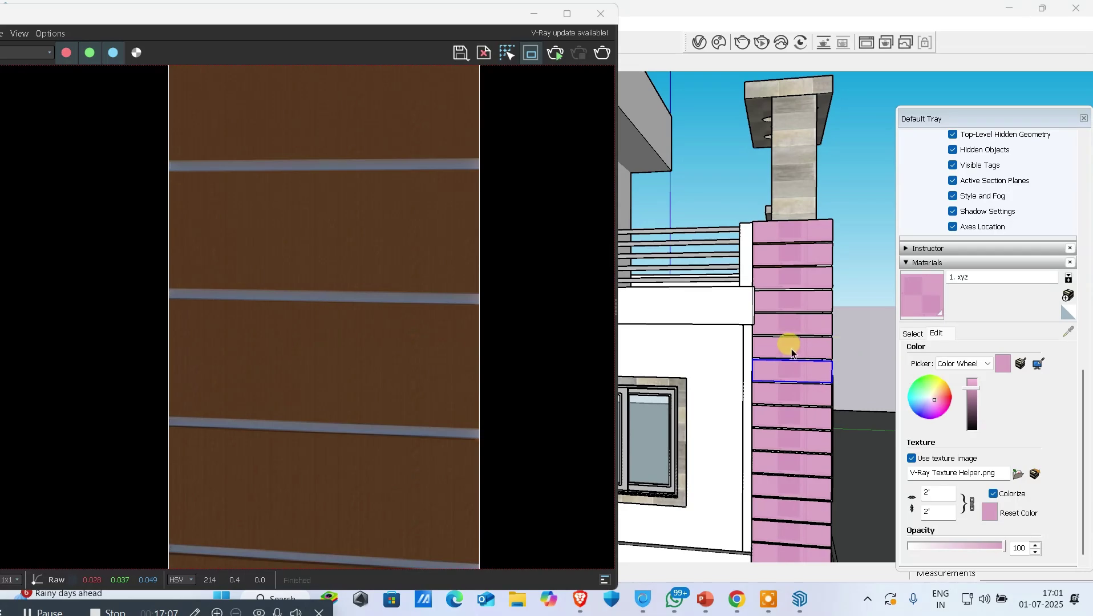
click(820, 348)
key(b)
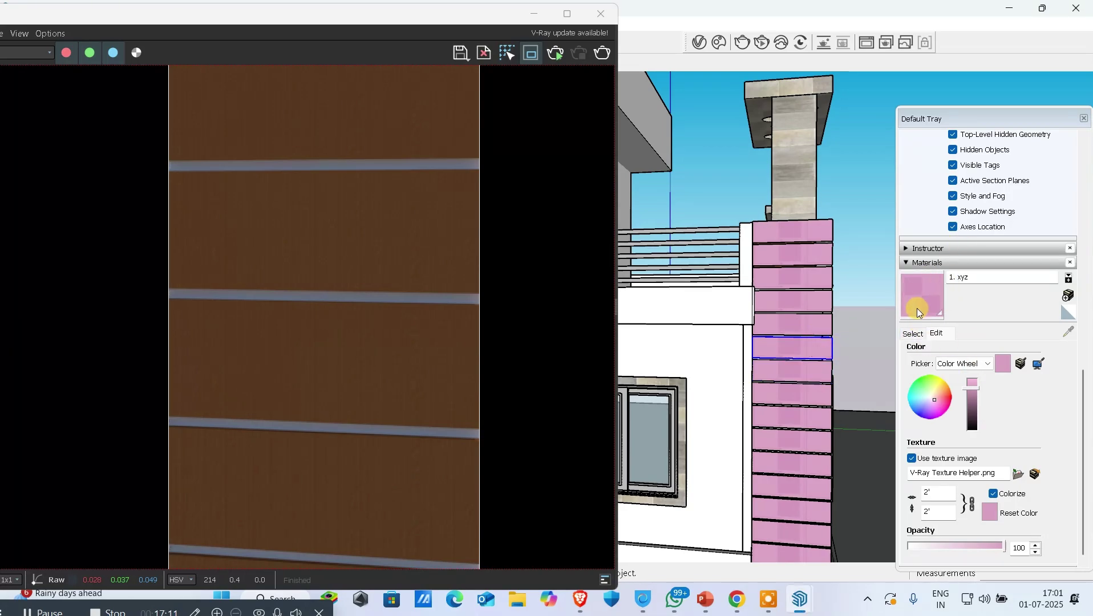
click(944, 333)
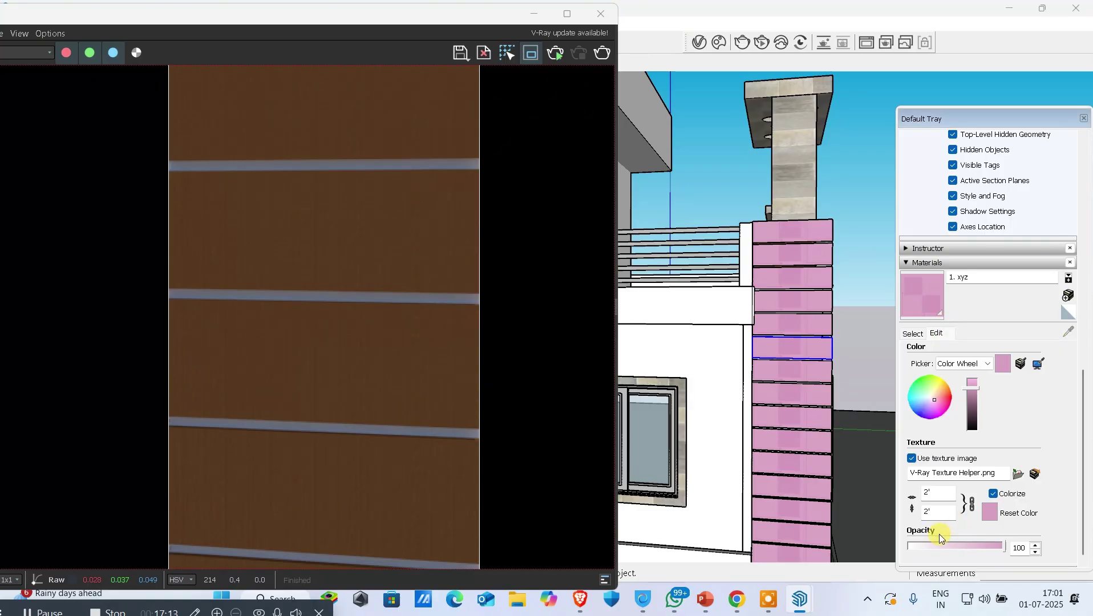
double_click(925, 493)
text(10)
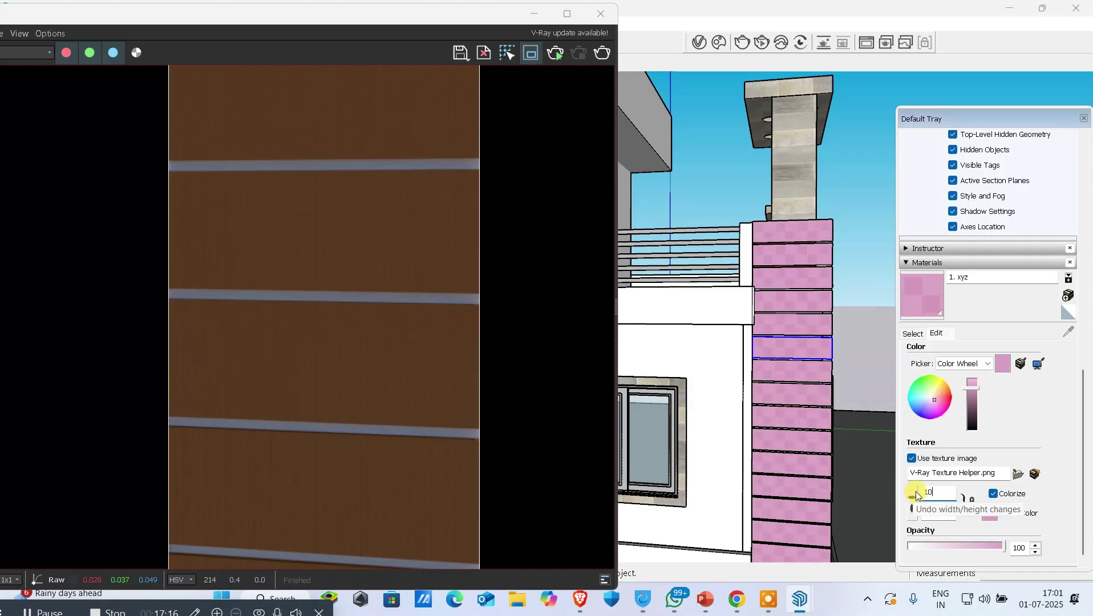
Step: Start an interactive render and bring the model view close to the column's cladding planks
click(556, 52)
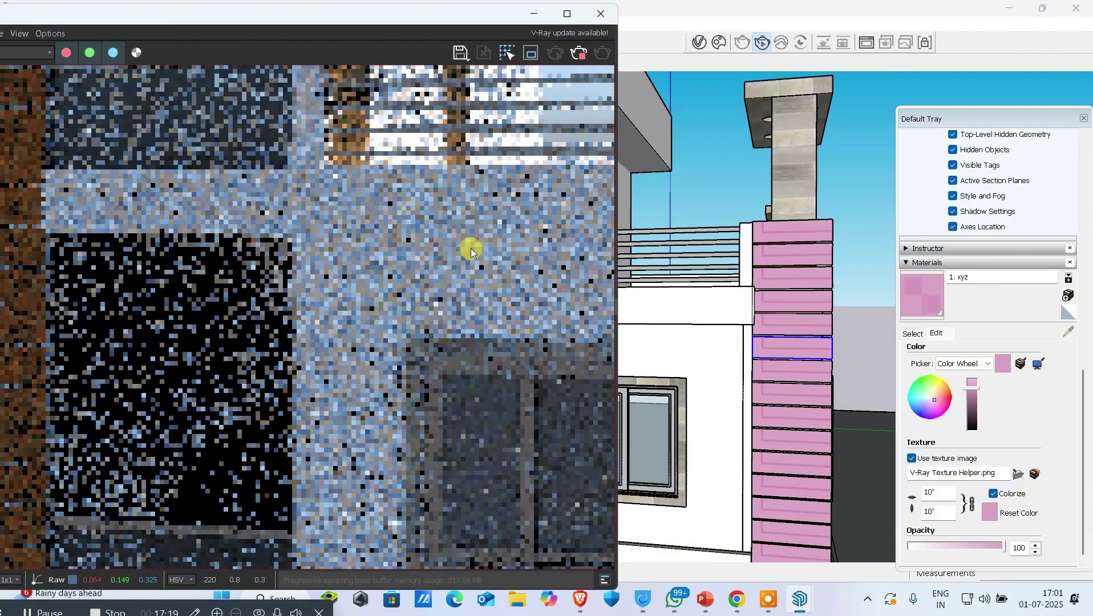
scroll(470, 249, down, 6)
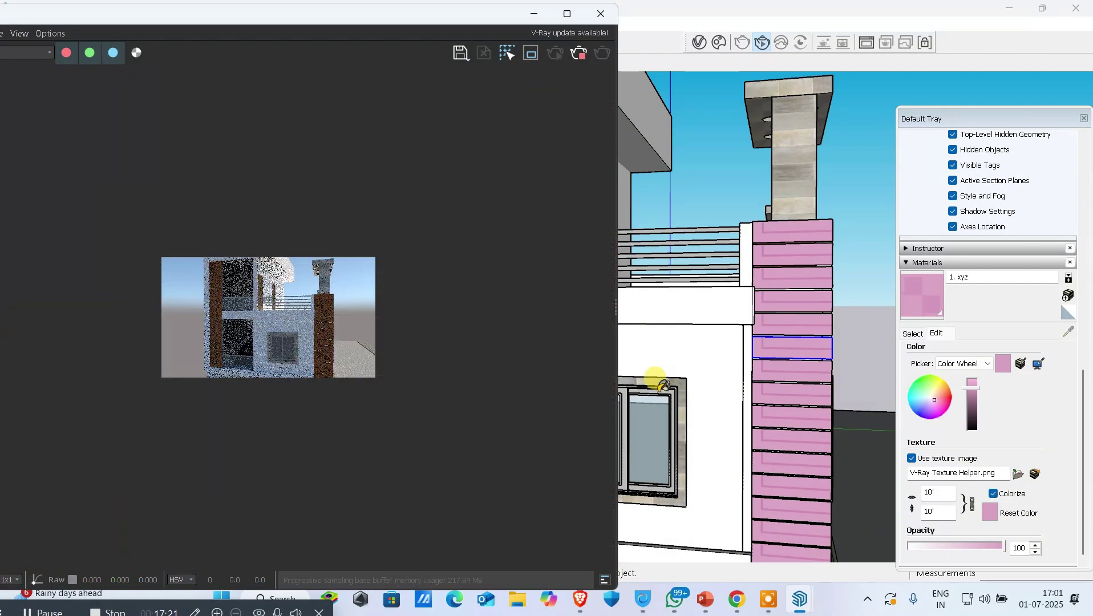
scroll(798, 463, up, 1)
mouse_move(798, 463)
mouse_down()
mouse_move(792, 451)
mouse_move(666, 415)
mouse_move(559, 416)
mouse_move(762, 385)
mouse_up()
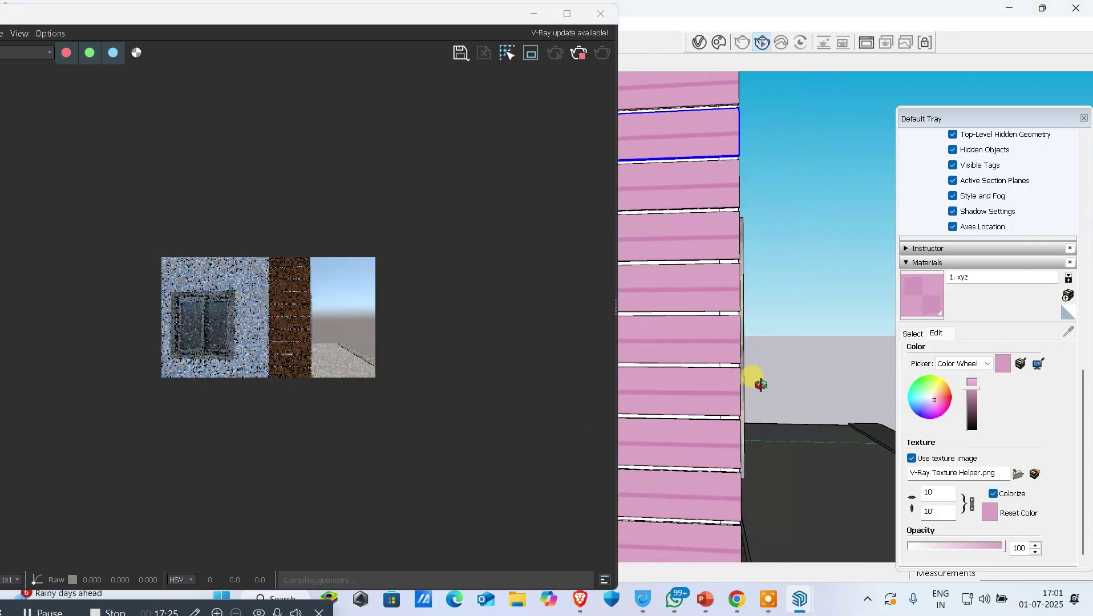
Step: Limit the render to a tall region over the column's planks and replace the interactive render with a production render
click(531, 52)
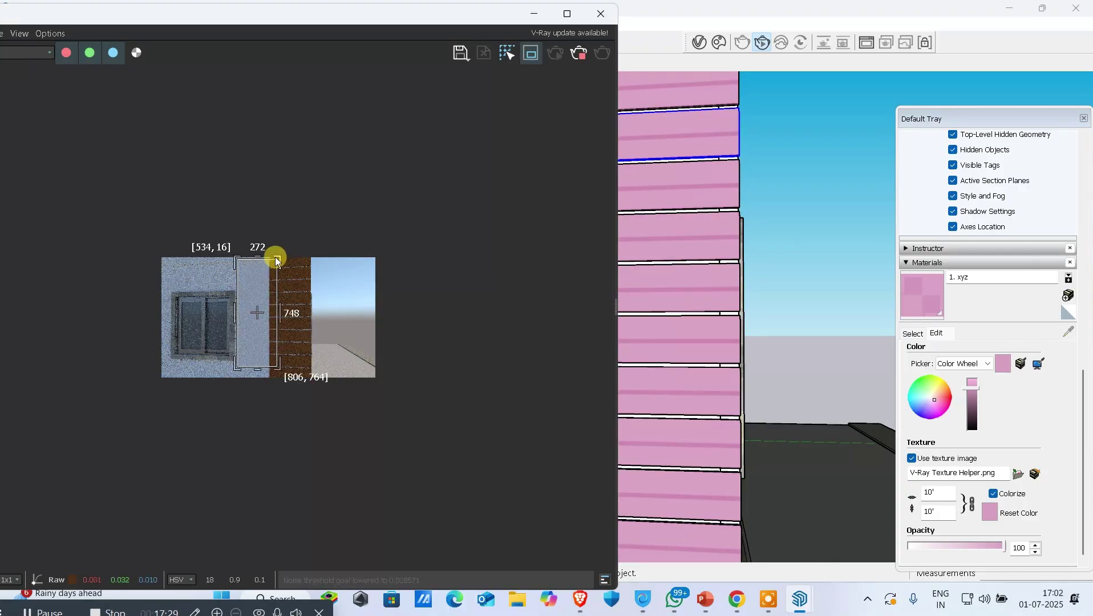
drag(250, 309, 284, 309)
scroll(312, 310, up, 3)
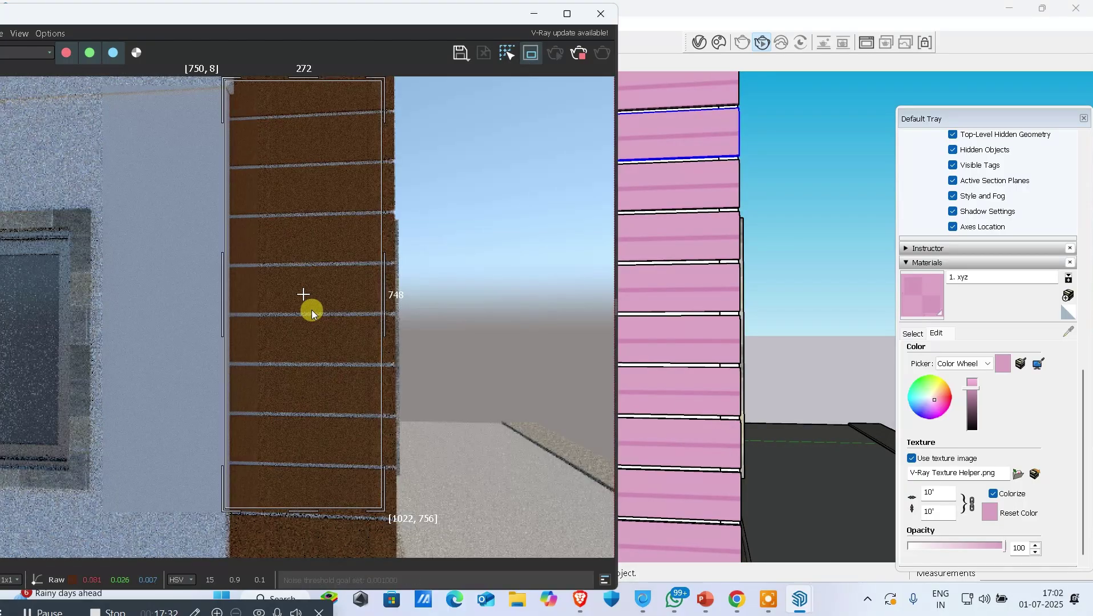
click(601, 53)
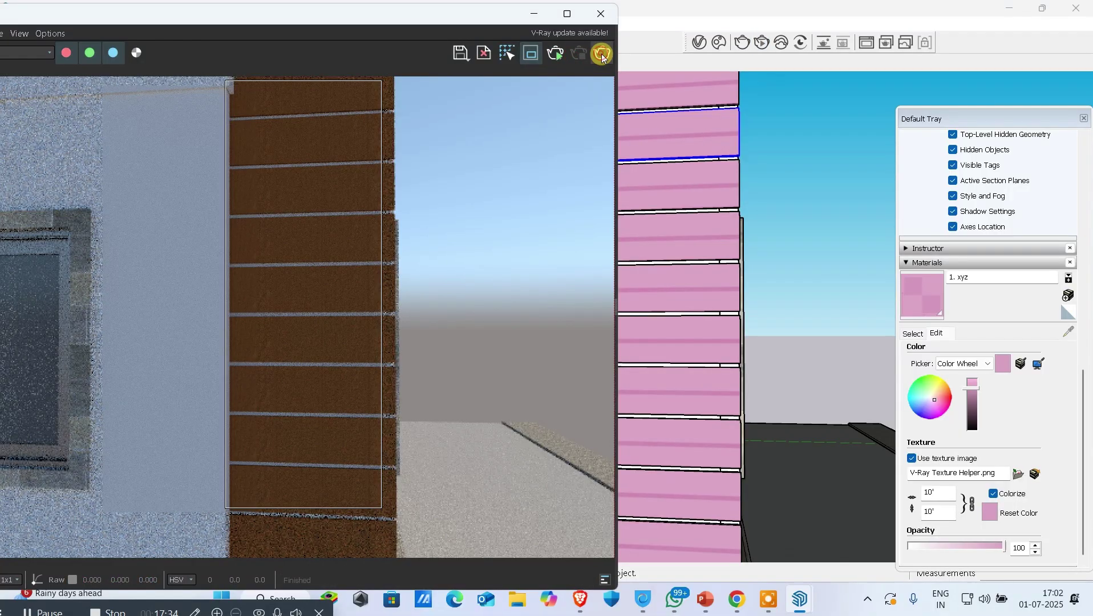
click(603, 55)
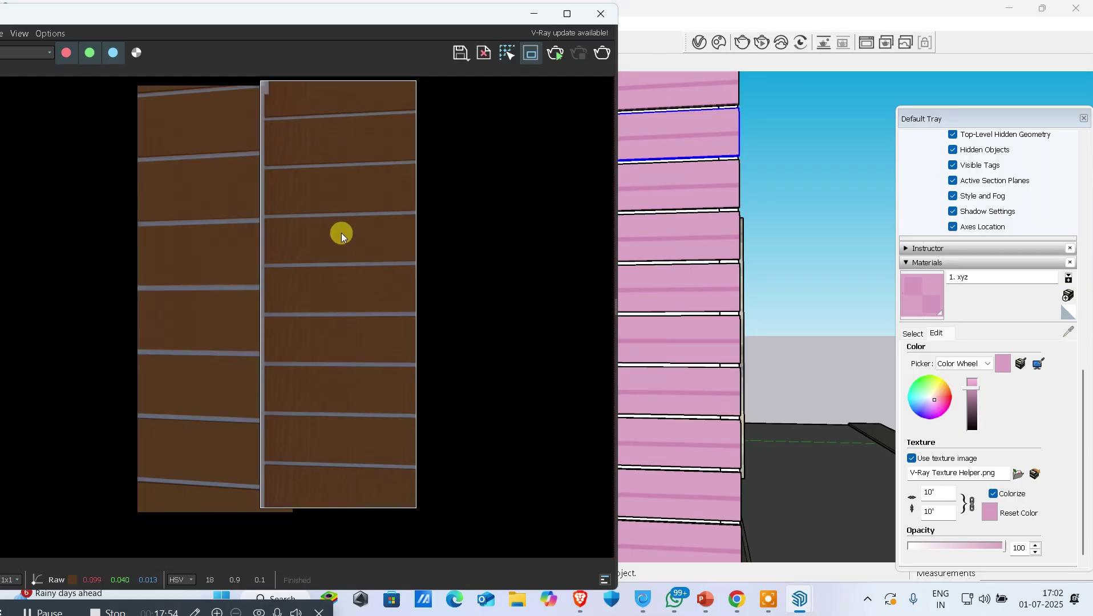
Step: Close the render window and reopen the 1. xyz material at its diffuse settings
click(600, 15)
click(696, 42)
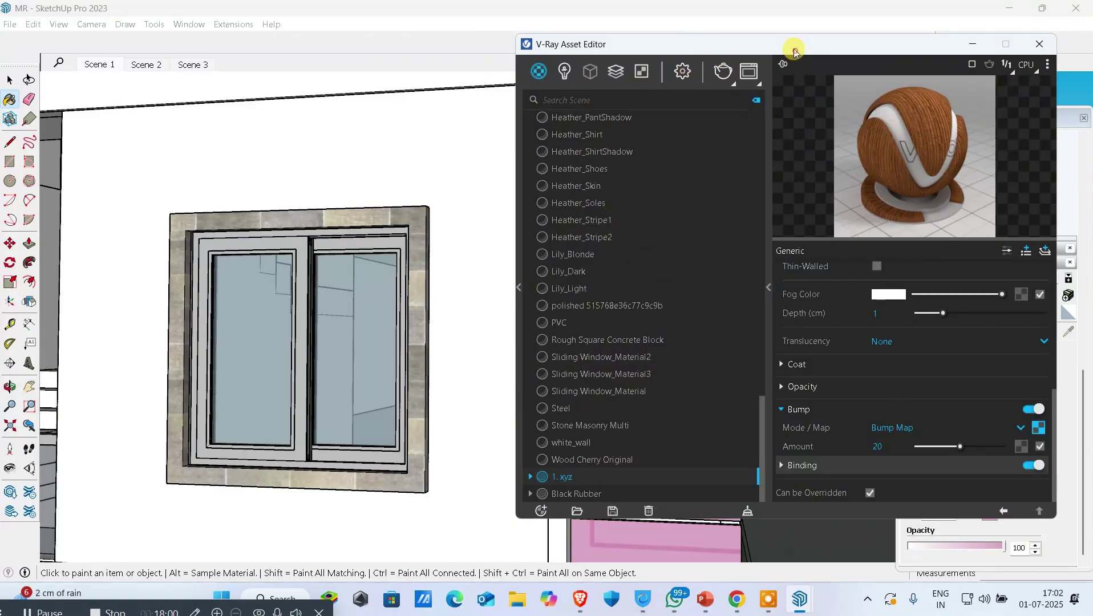
scroll(534, 263, up, 10)
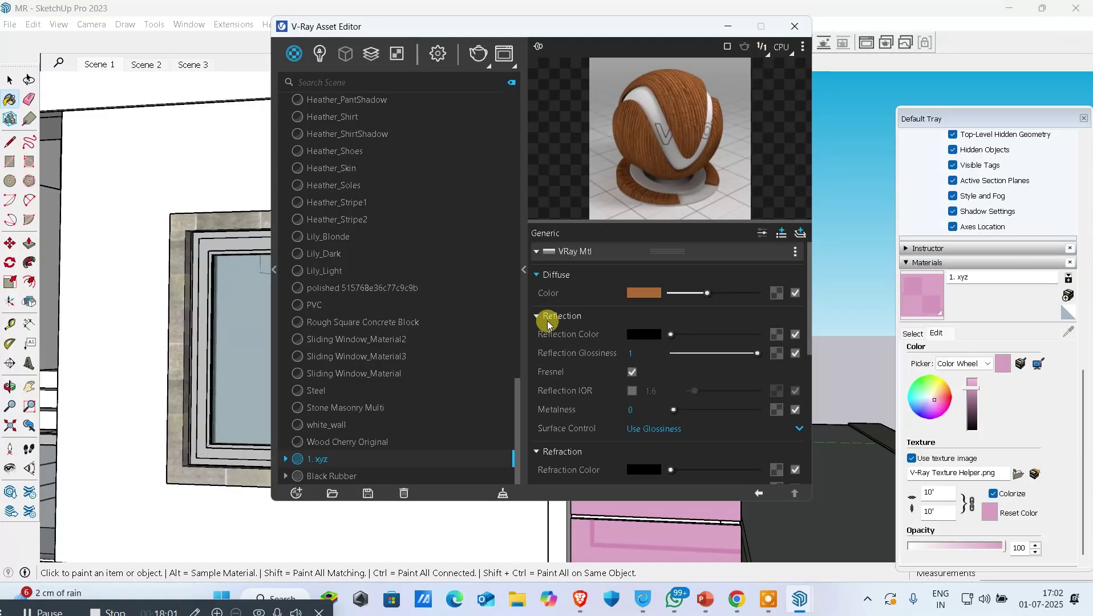
click(561, 275)
click(557, 274)
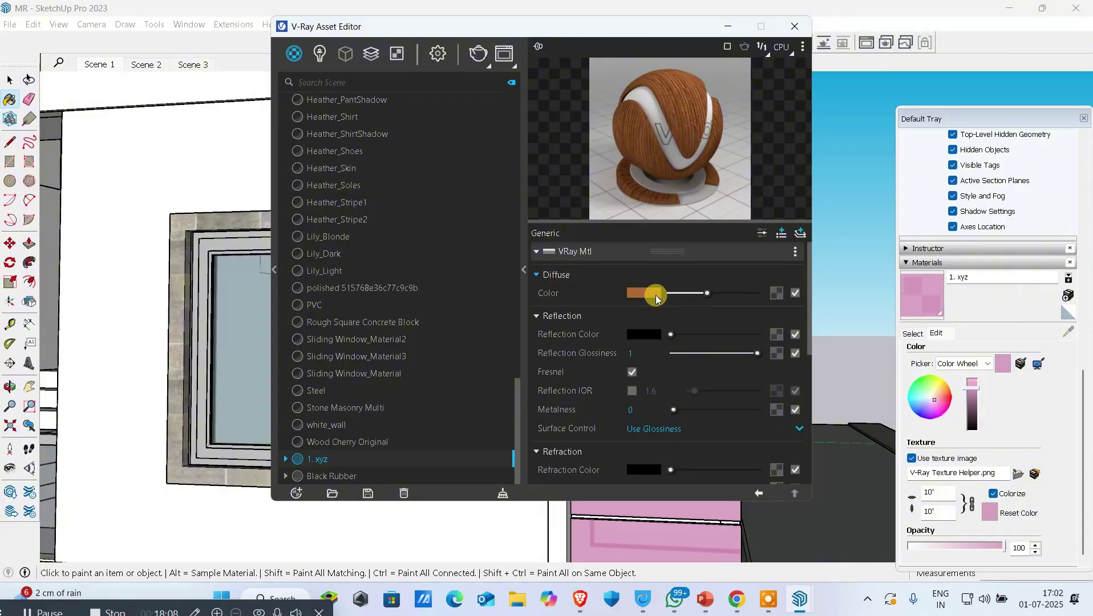
Step: Return the view to the column's planks and set the 1. xyz material's diffuse color to pure white
scroll(149, 289, down, 4)
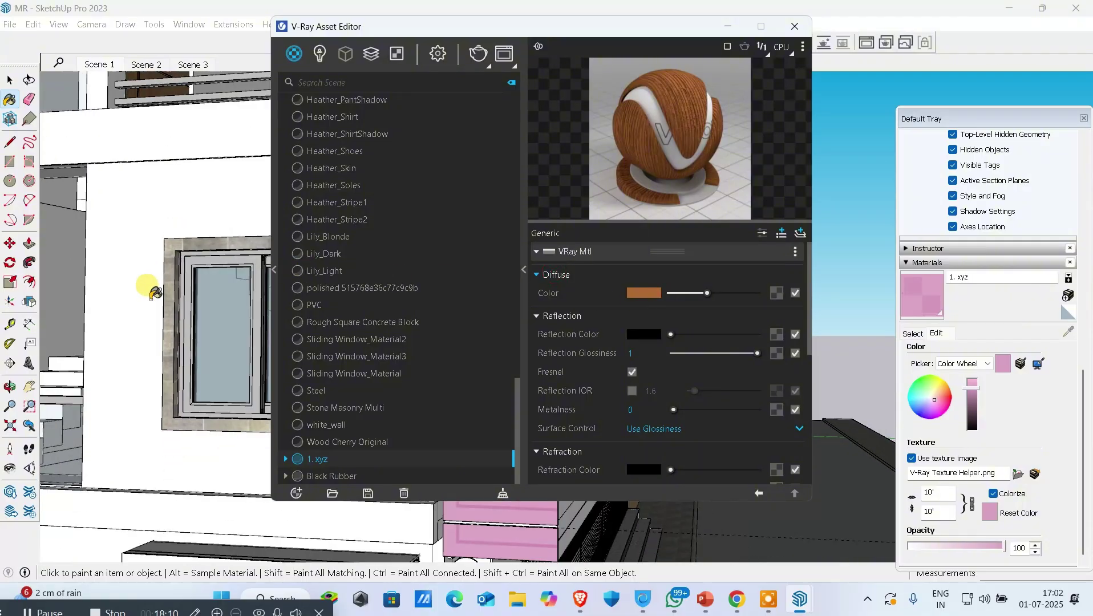
scroll(149, 290, down, 5)
scroll(208, 273, up, 8)
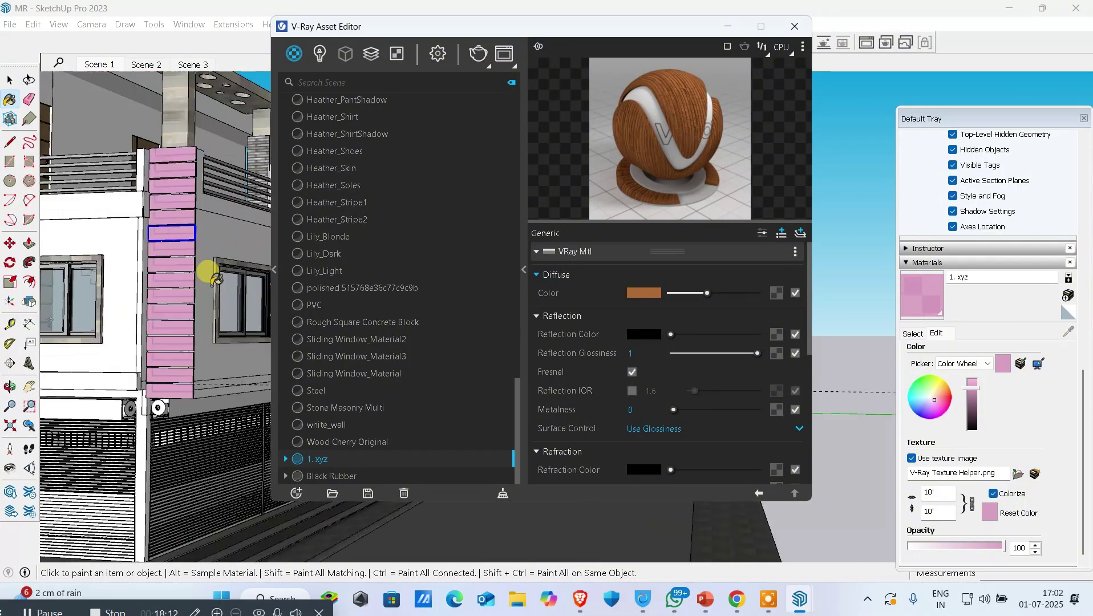
scroll(147, 223, up, 2)
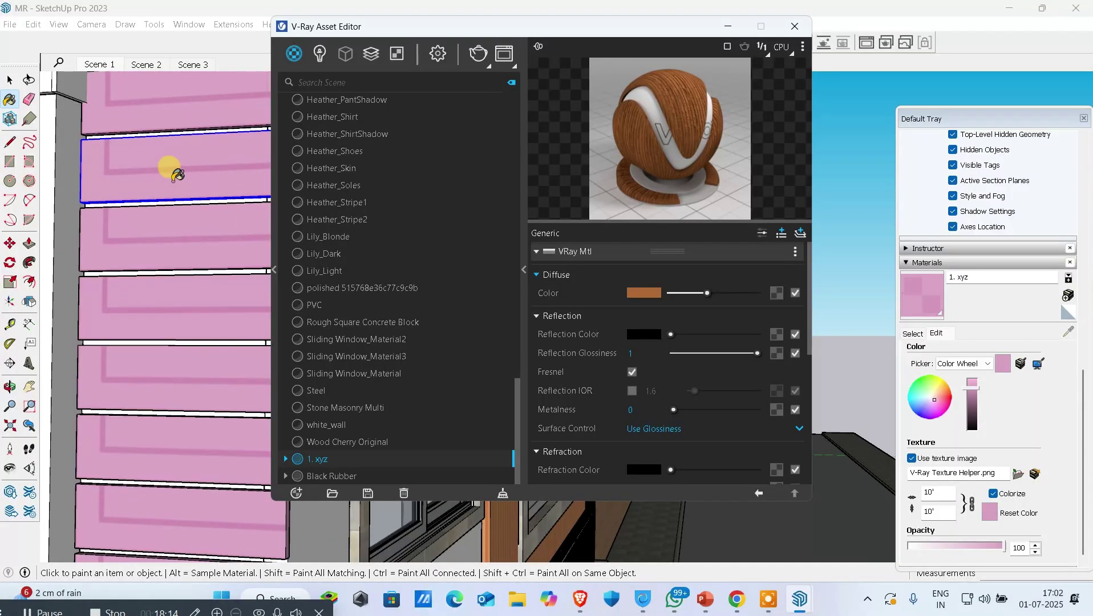
click(644, 292)
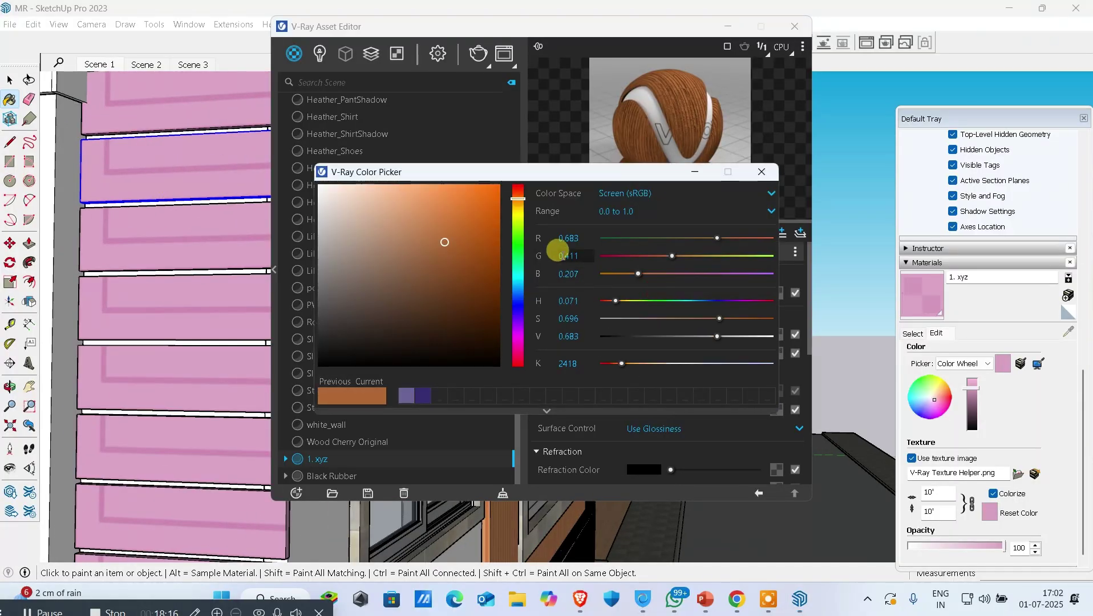
drag(491, 226, 268, 153)
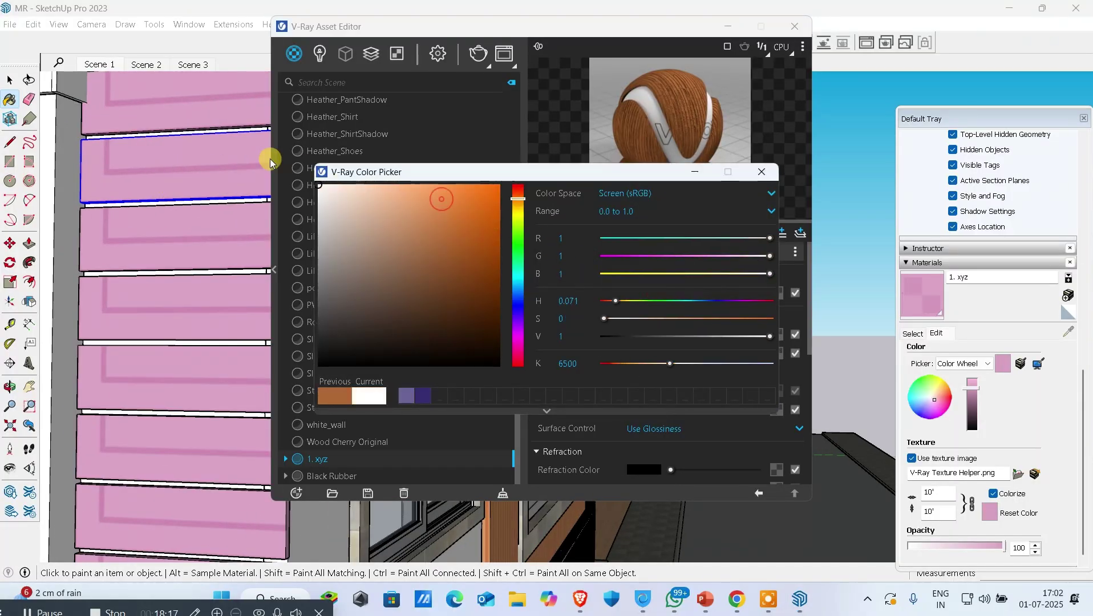
click(761, 171)
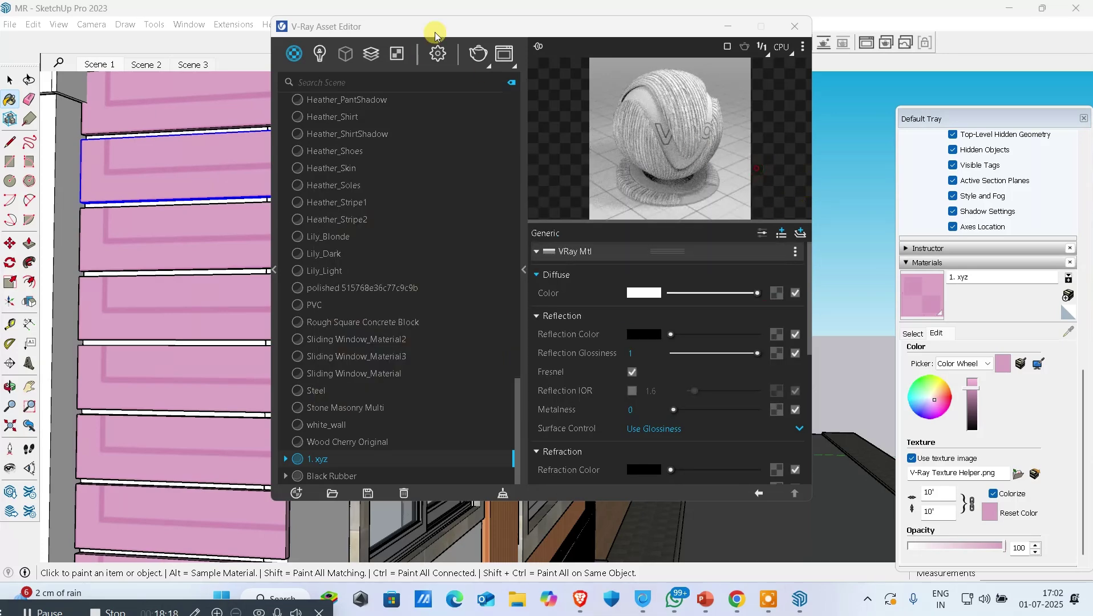
Step: Replace the production render with an interactive render and turn off the render region to show the full current view
click(477, 53)
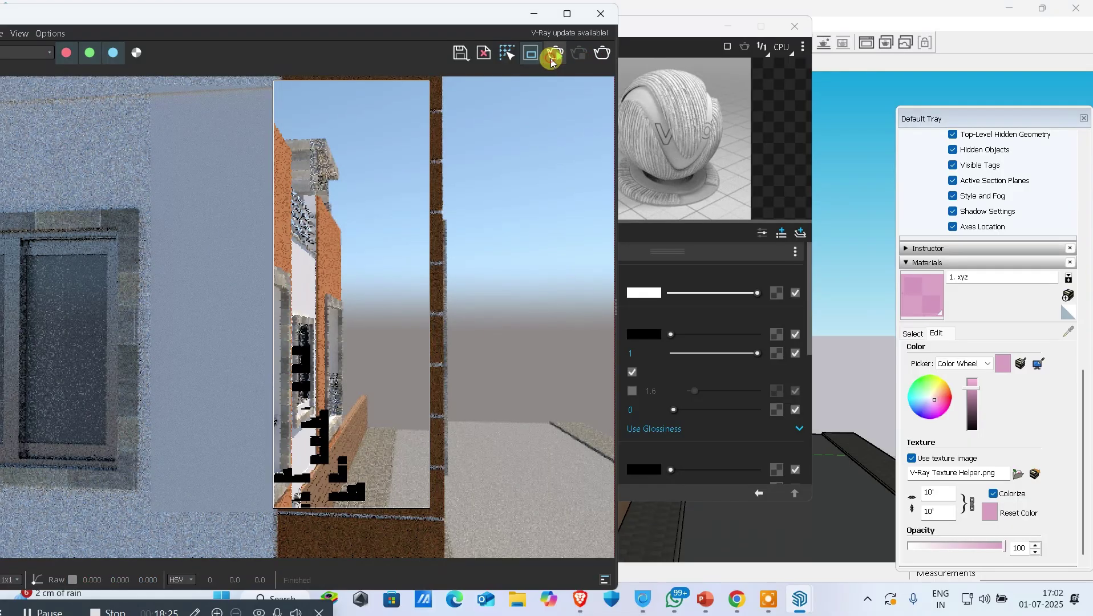
click(551, 53)
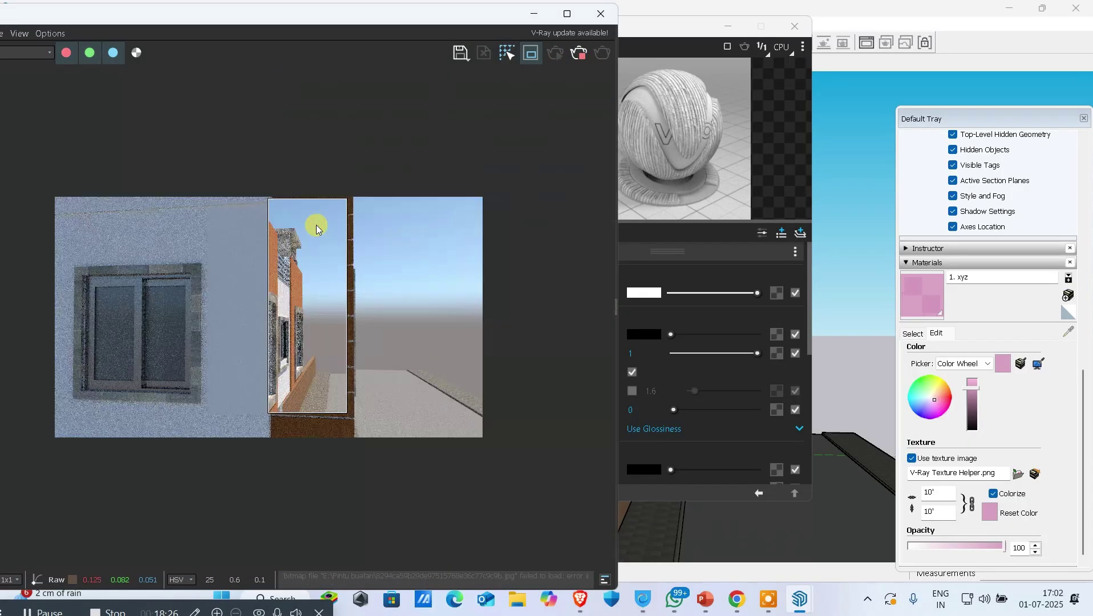
scroll(245, 278, up, 2)
click(522, 53)
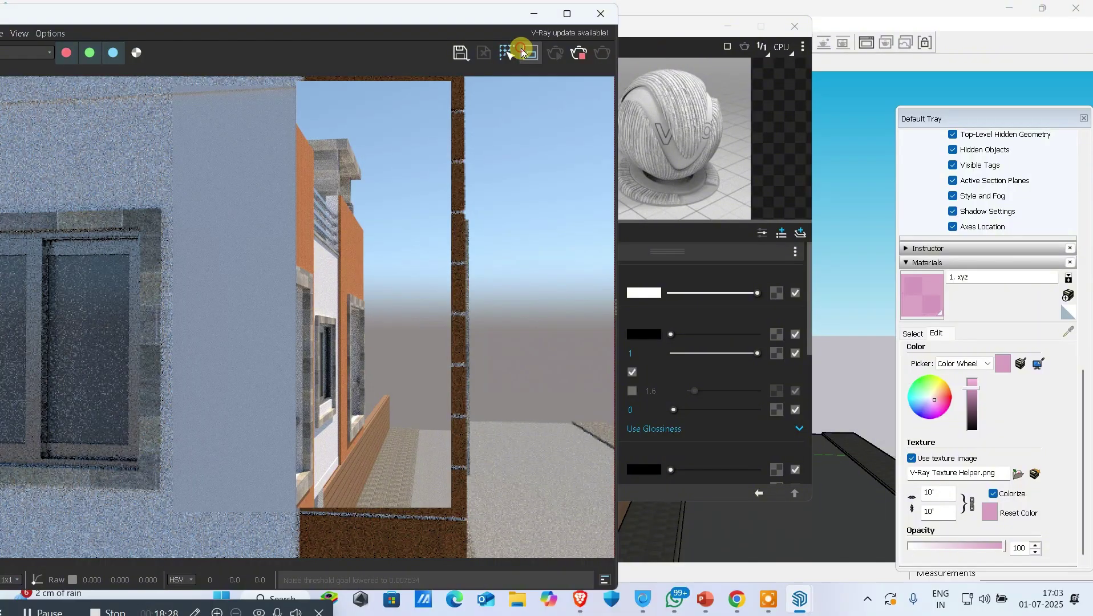
click(103, 281)
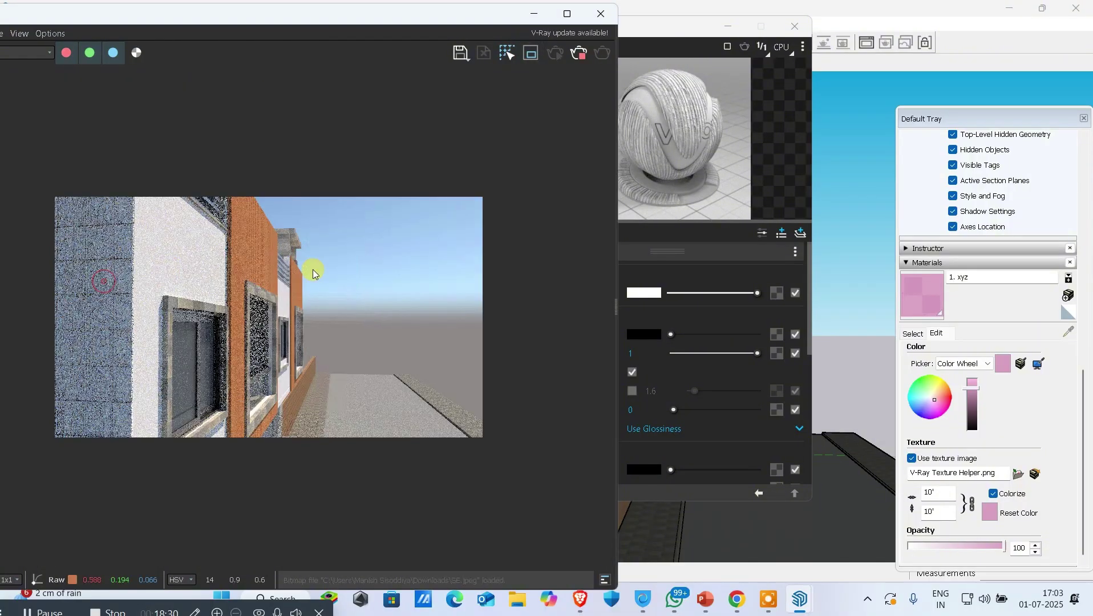
scroll(59, 199, up, 2)
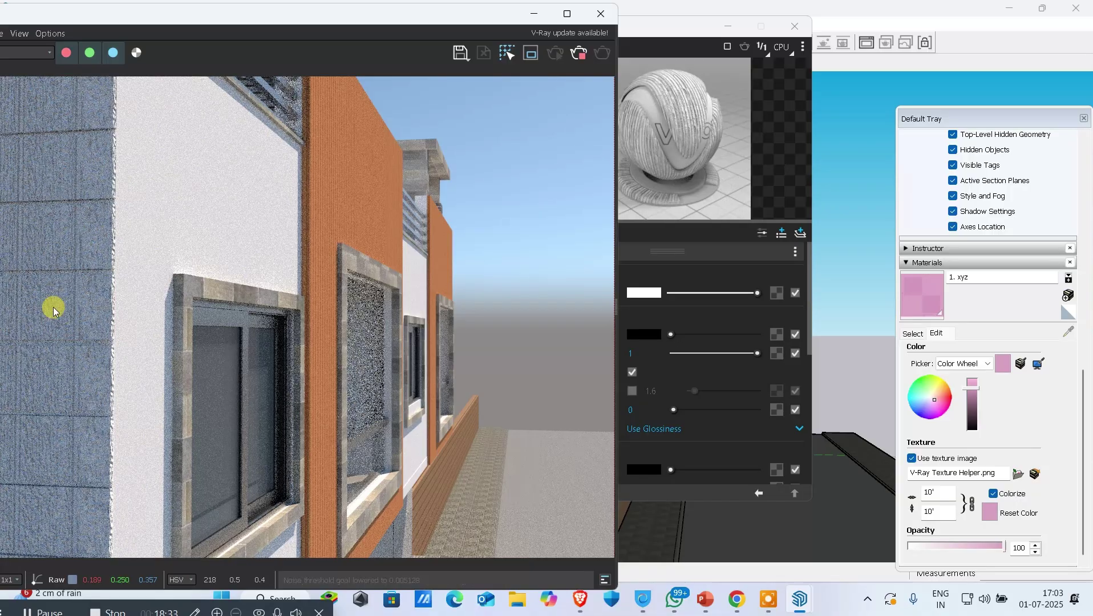
Step: Limit the render to a tall strip of planks beside the white wall and run a production render in place of the interactive one
click(530, 52)
drag(6, 87, 111, 552)
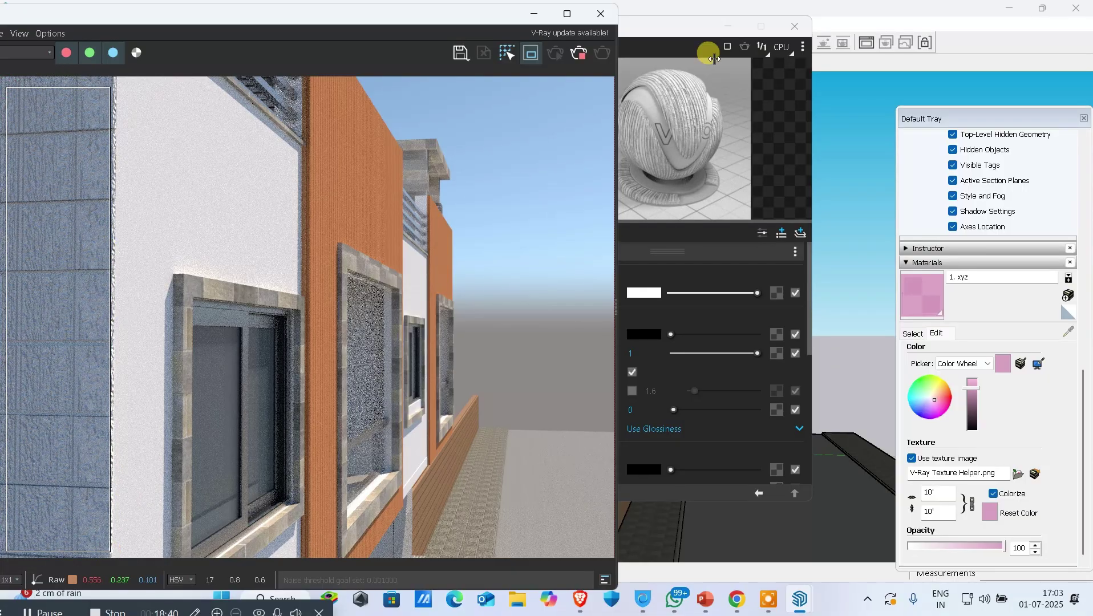
click(577, 53)
click(599, 54)
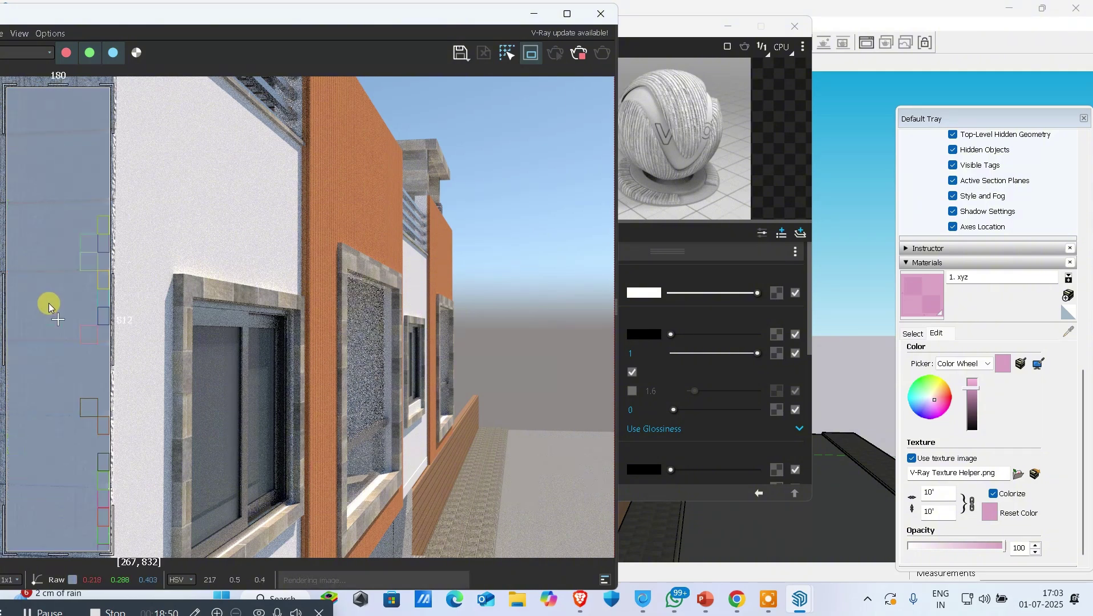
scroll(45, 402, down, 3)
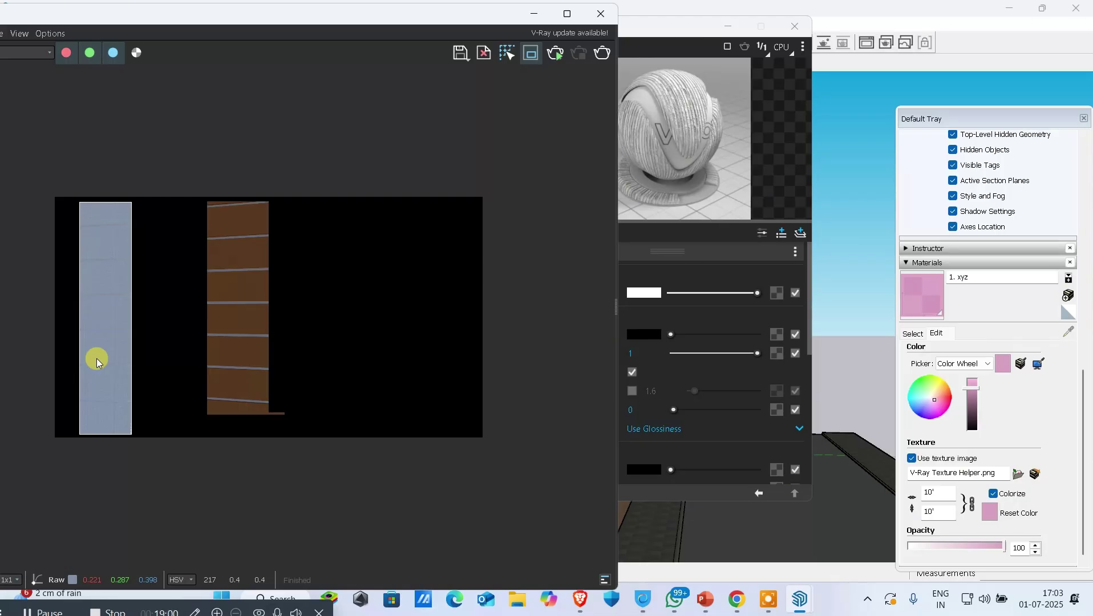
scroll(97, 360, up, 2)
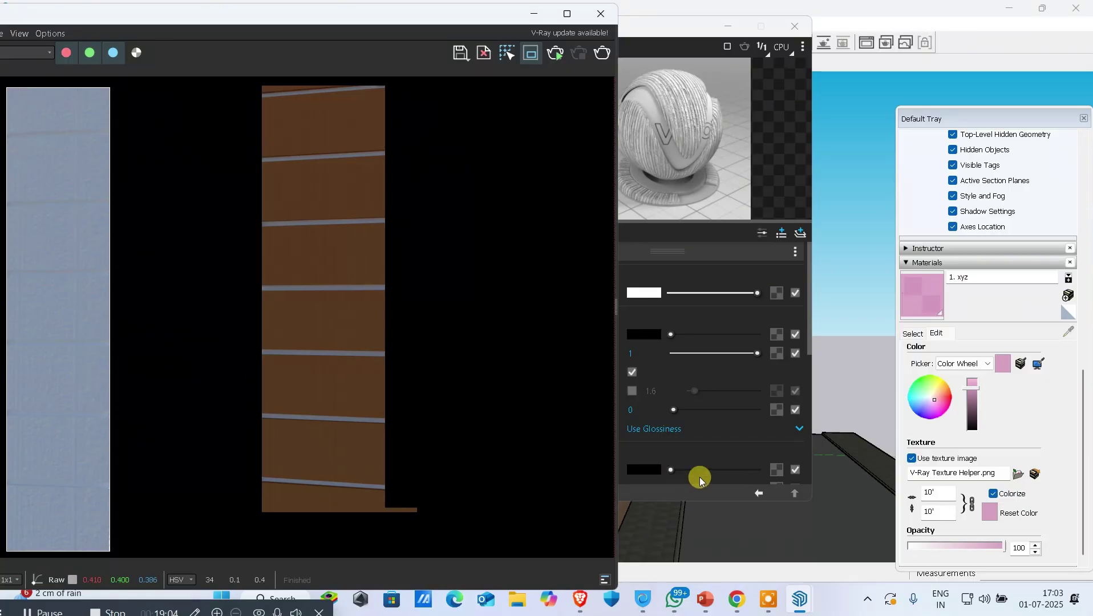
Step: Set the bump amount of the 1. xyz material to 32.04
click(714, 430)
scroll(589, 444, down, 5)
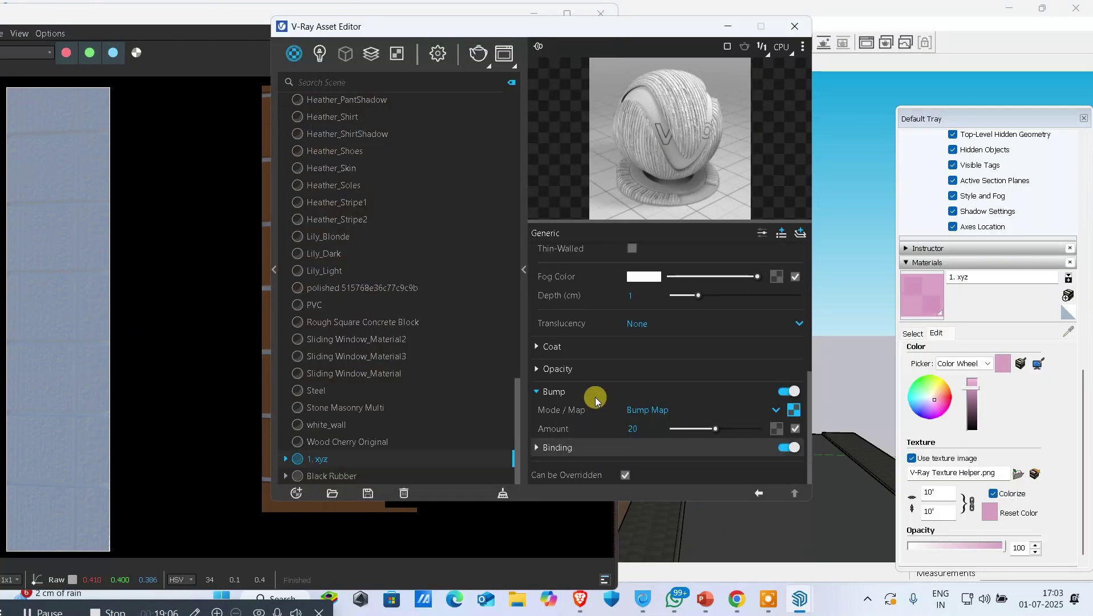
click(646, 429)
text(40)
key(Return)
drag(768, 418, 741, 427)
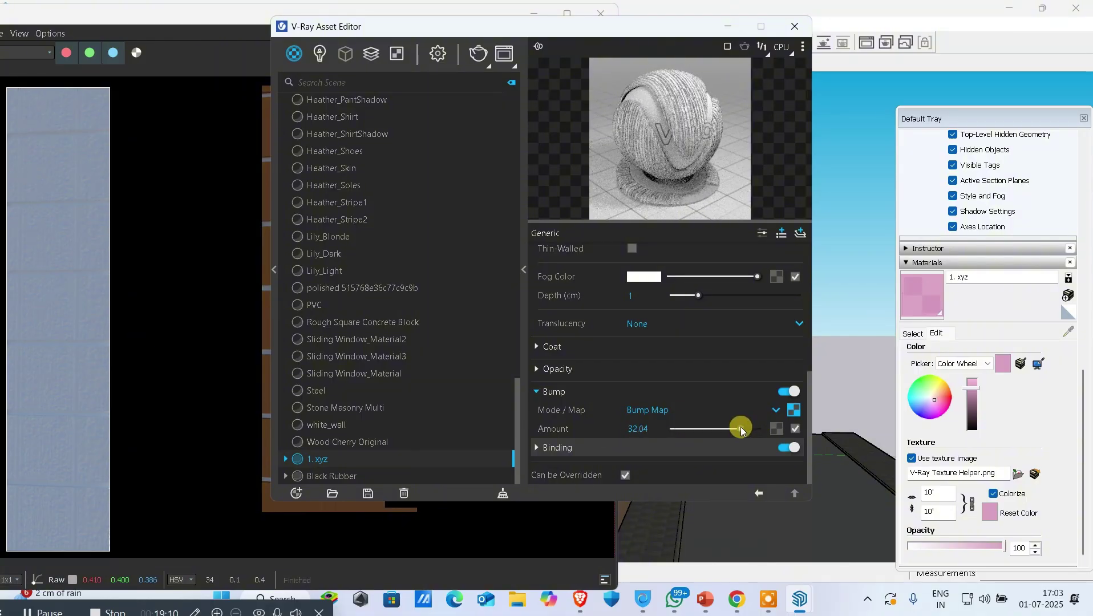
Step: Raise the 1. xyz material's reflection color to near-white and start an interactive render of the plank region
click(73, 277)
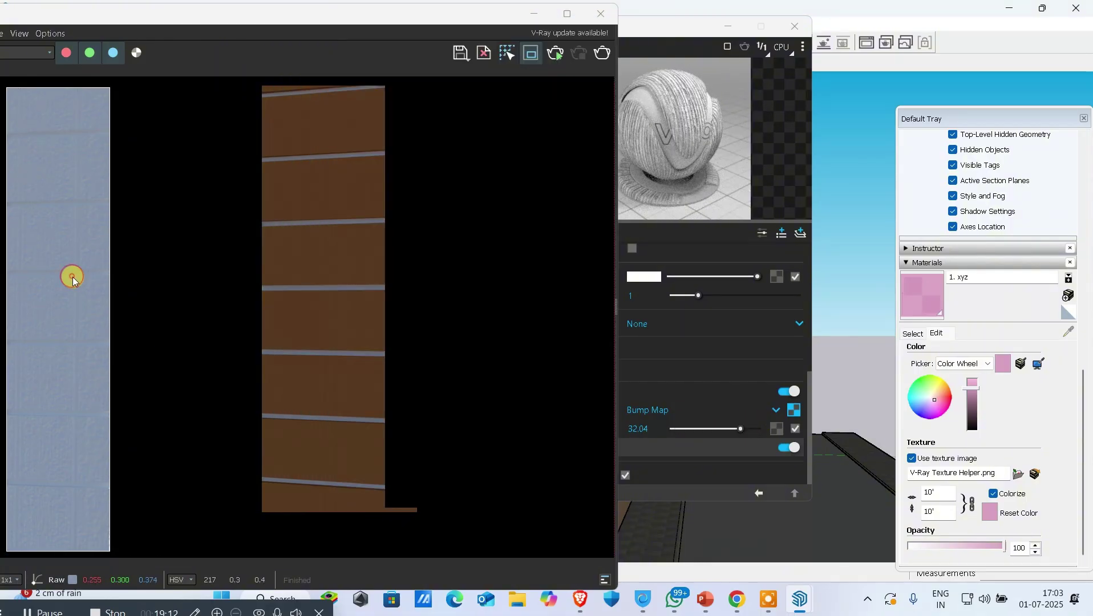
click(662, 27)
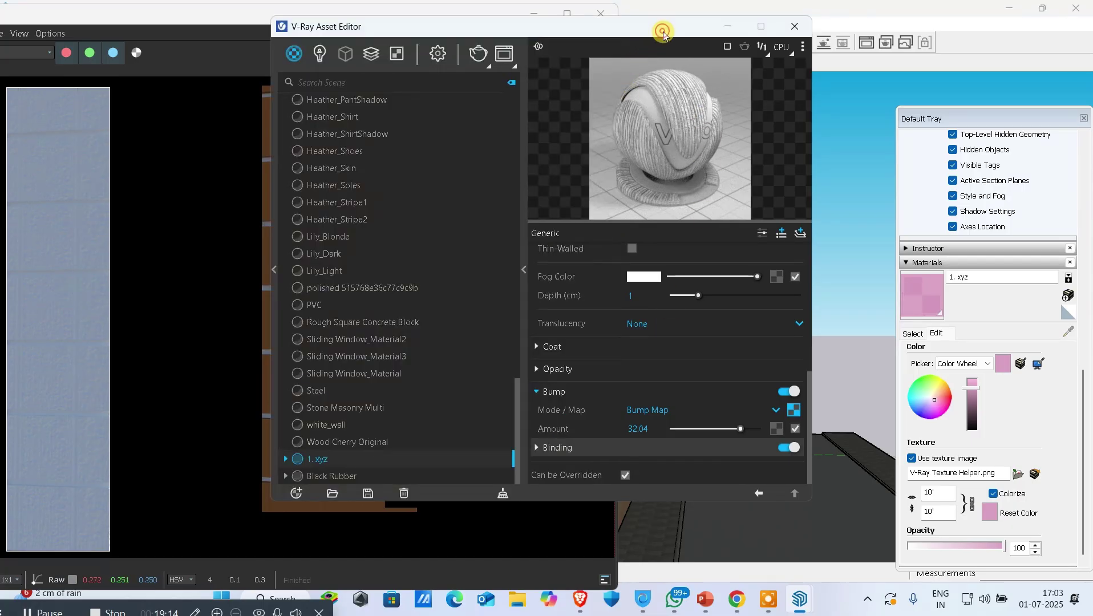
scroll(536, 310, up, 10)
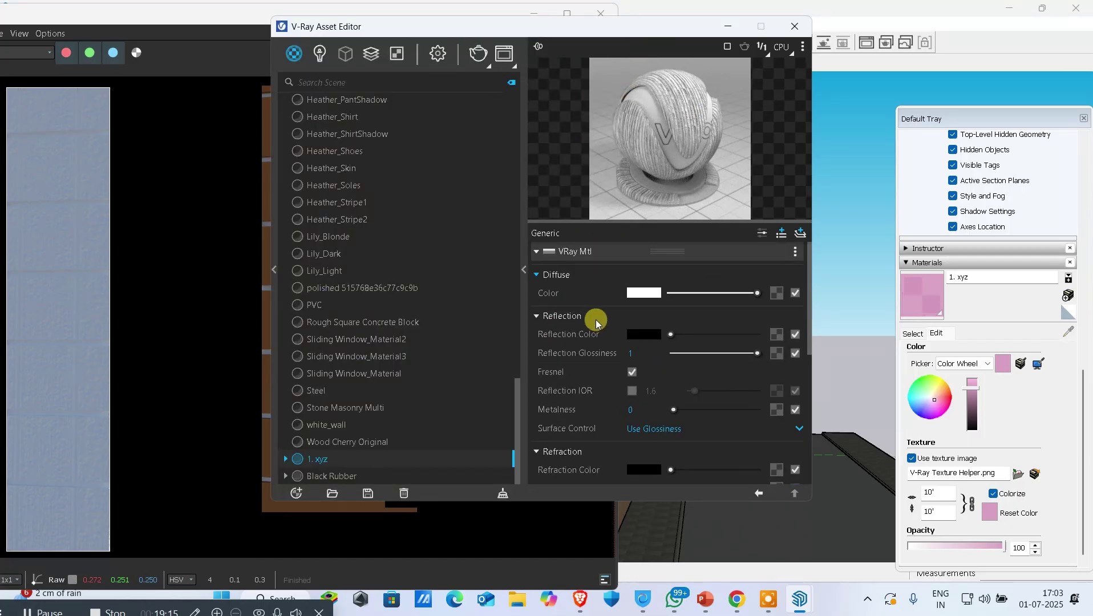
click(559, 275)
click(567, 298)
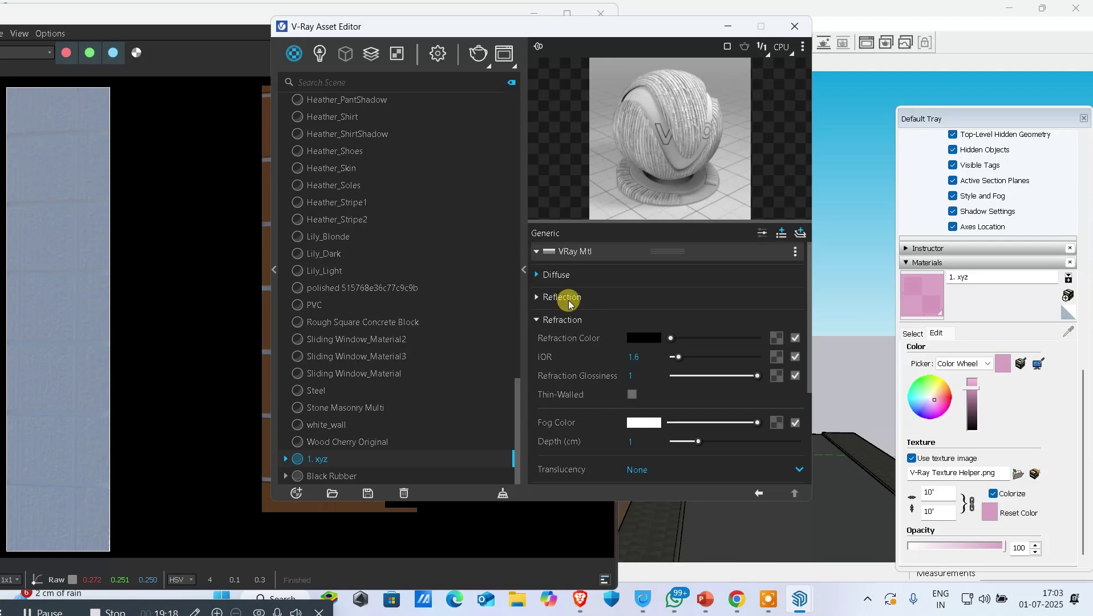
click(567, 299)
drag(700, 317, 748, 315)
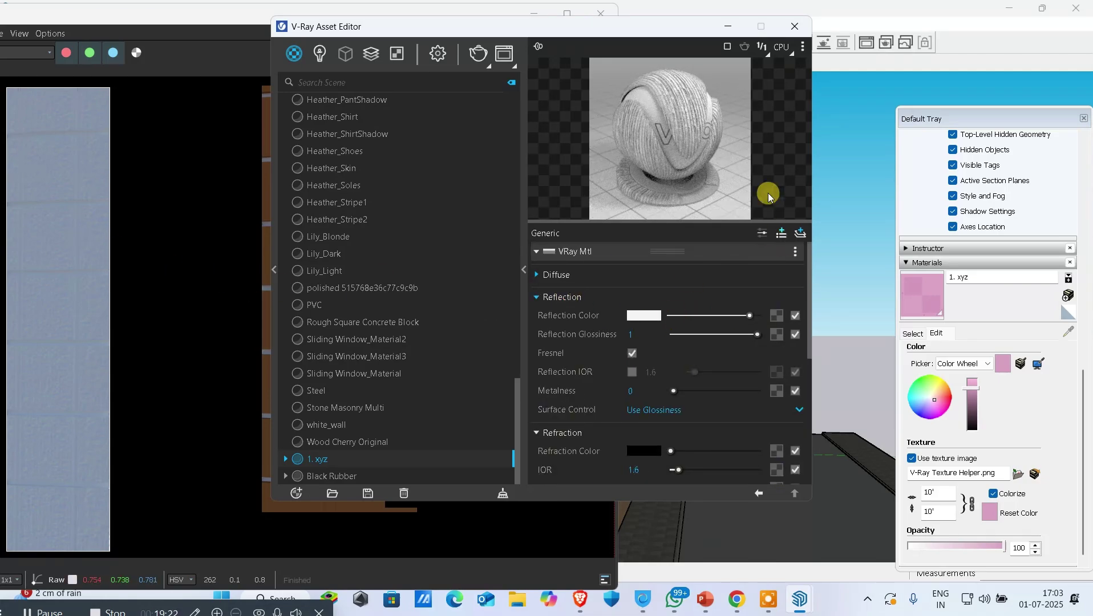
click(480, 52)
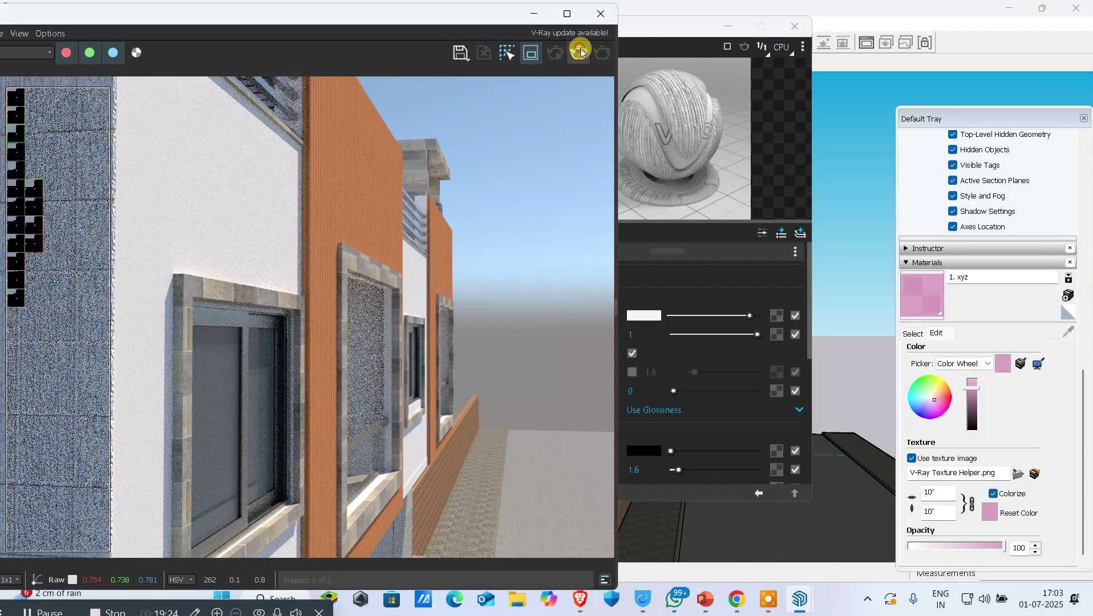
click(558, 55)
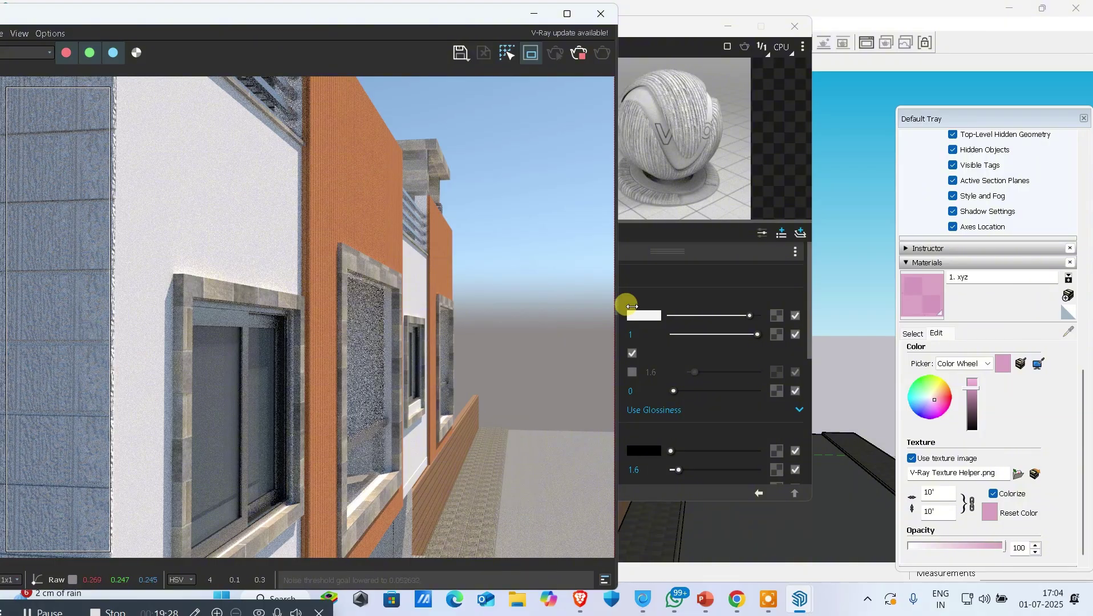
Step: Darken the reflection color to light grey and set Reflection Glossiness to 0.6 and Metalness to 0.75
click(656, 296)
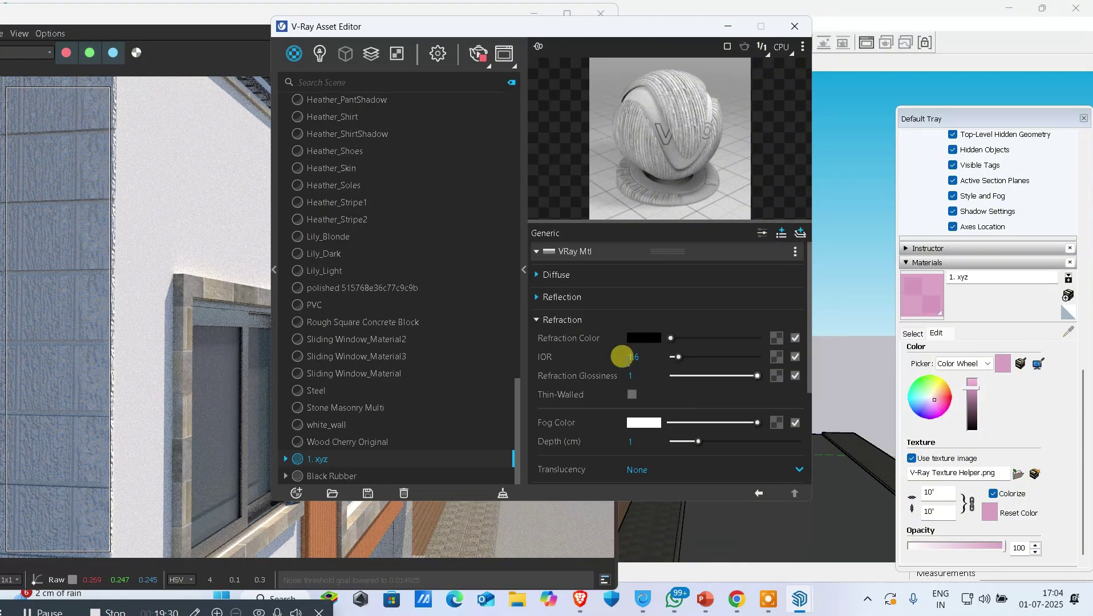
click(579, 306)
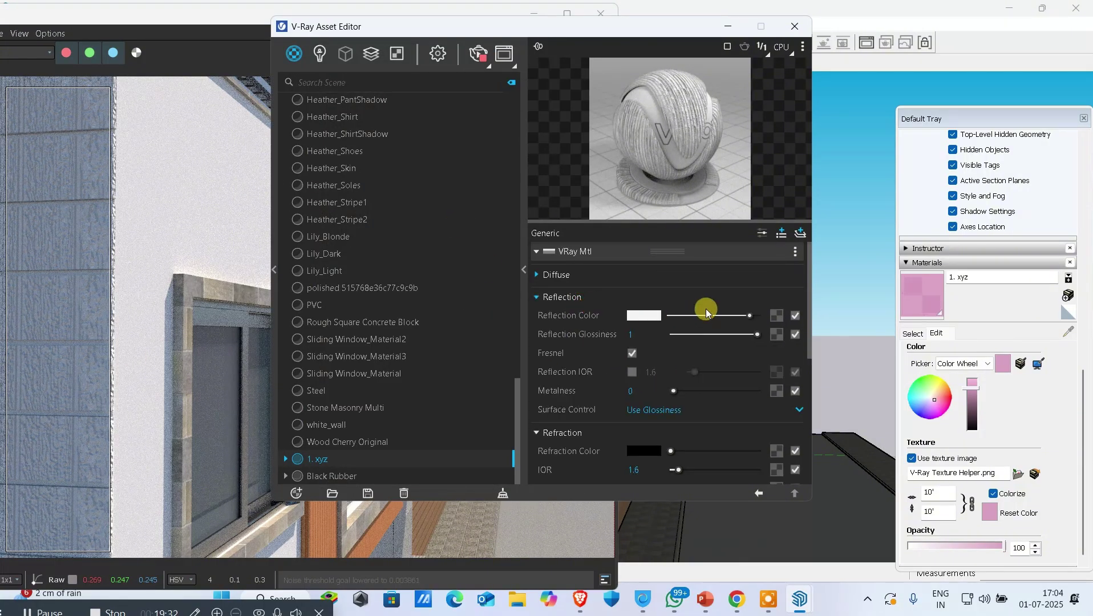
drag(705, 314, 724, 335)
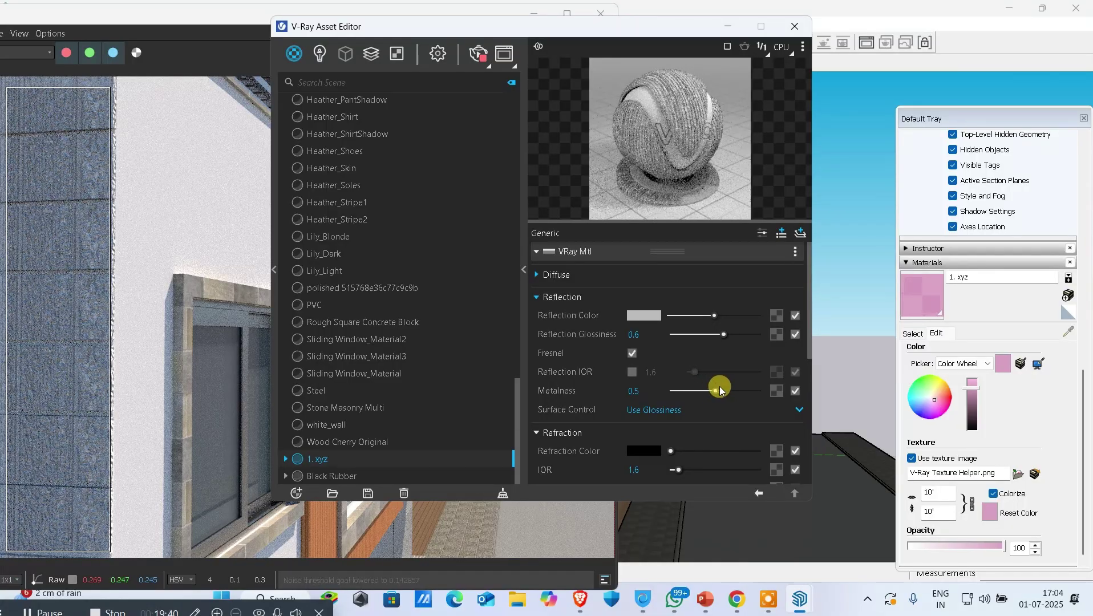
scroll(77, 296, up, 3)
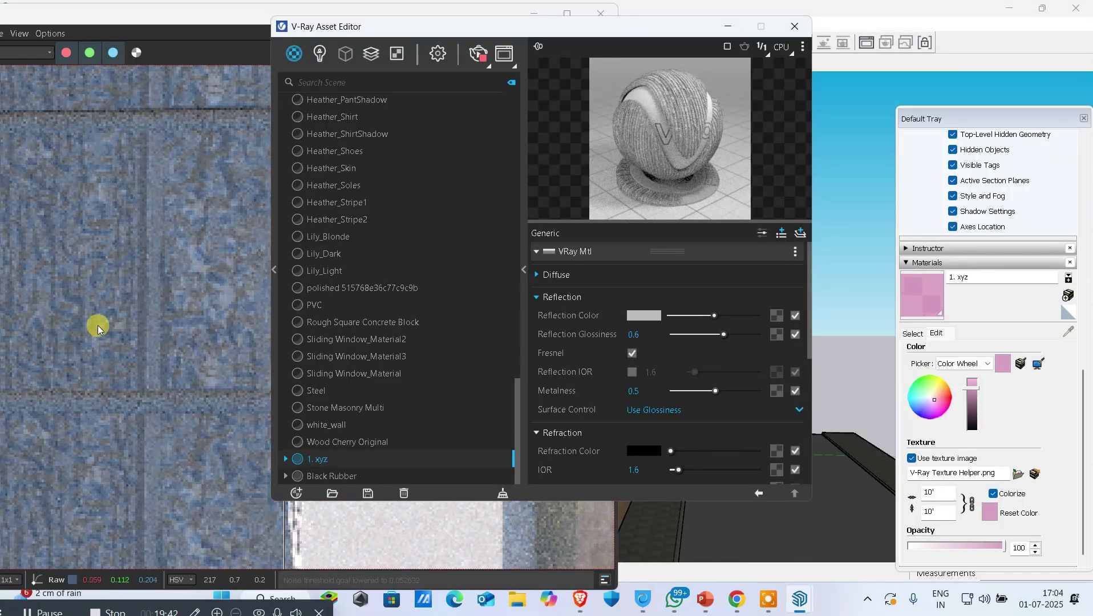
scroll(153, 277, down, 2)
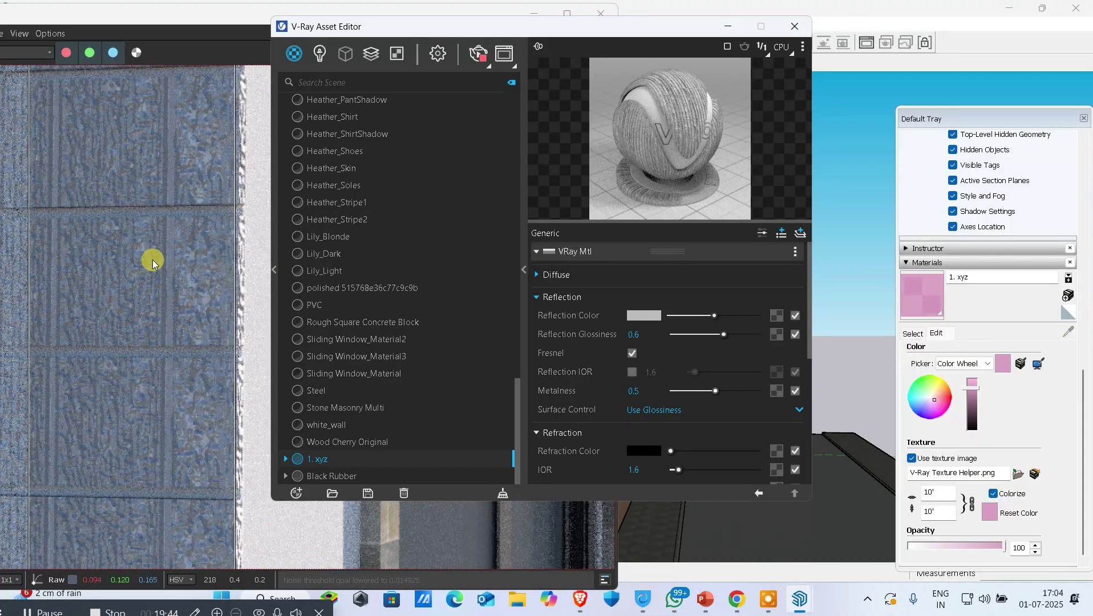
drag(702, 393, 646, 386)
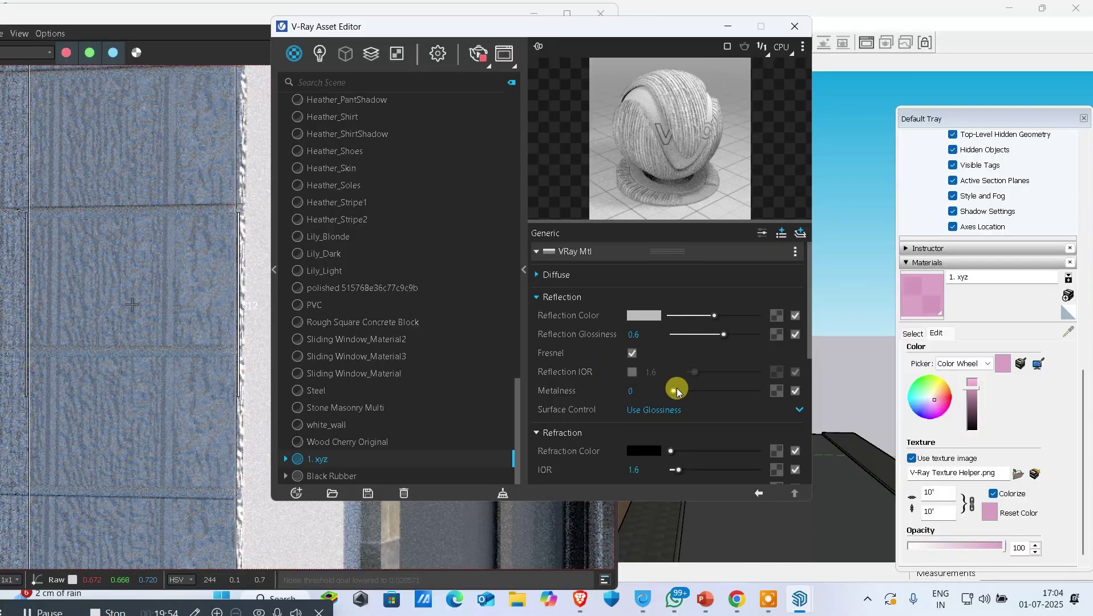
drag(675, 391, 735, 391)
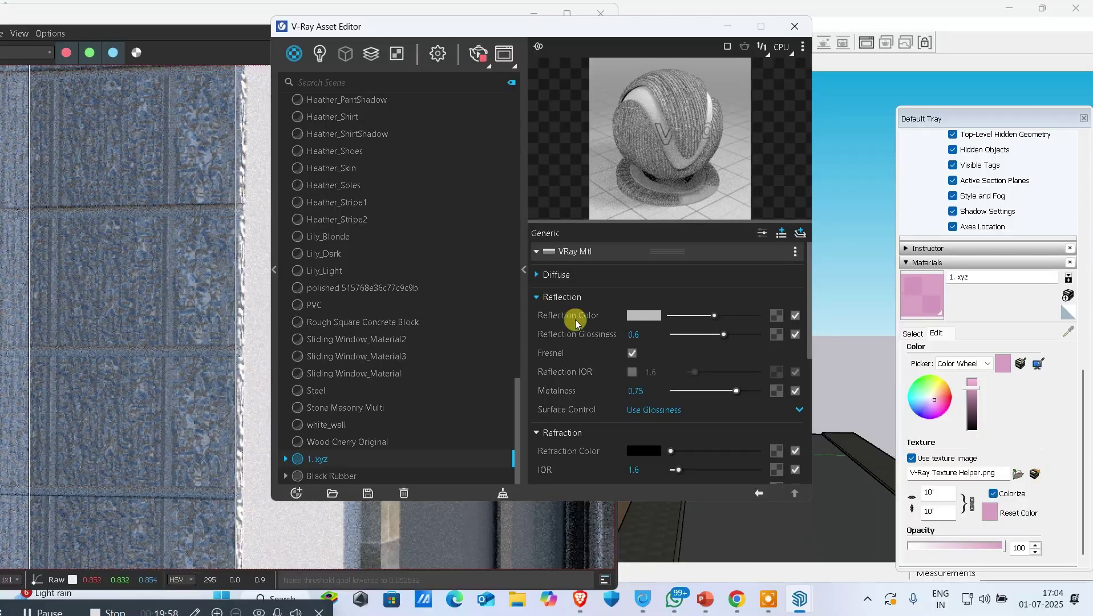
Step: Try a pure black reflection color on the 1. xyz material
click(634, 314)
drag(648, 351, 607, 338)
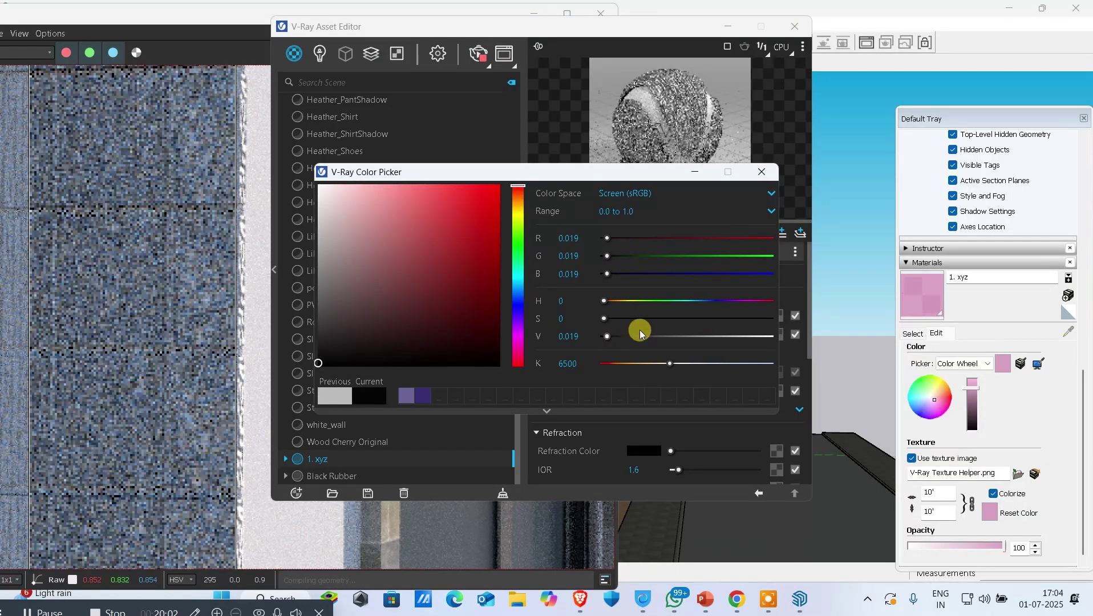
drag(416, 342, 369, 368)
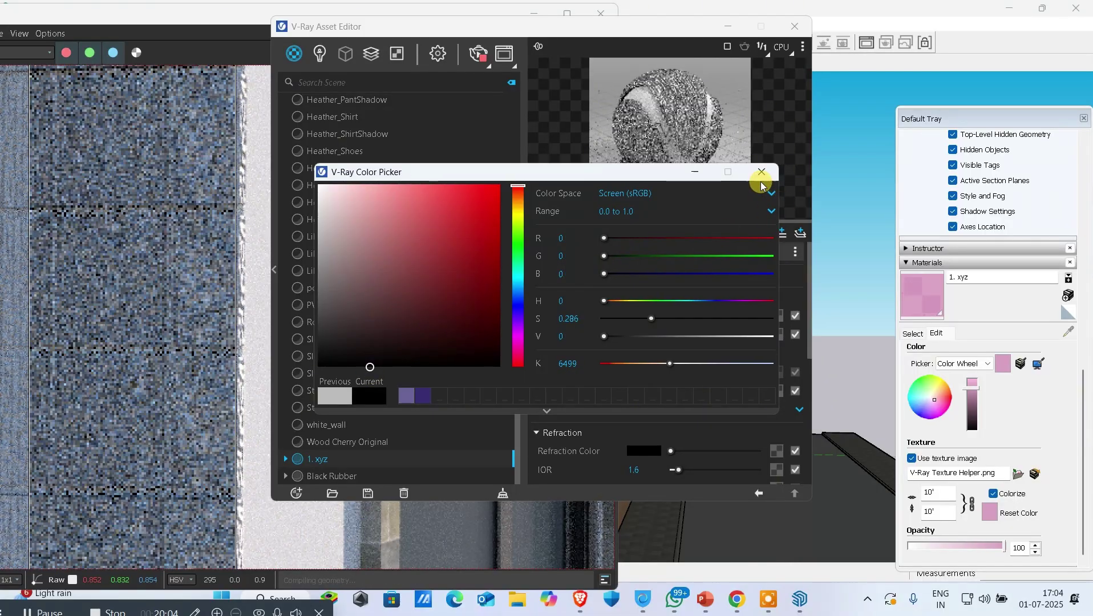
click(761, 172)
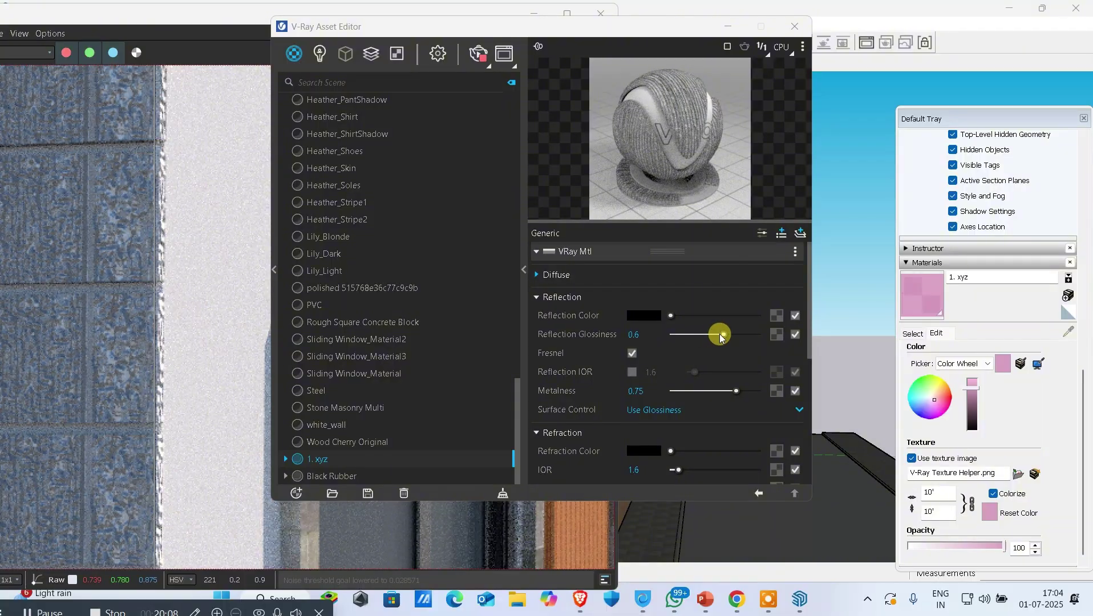
Step: Set Reflection Glossiness to 0.37 and raise the reflection color to near-white
drag(720, 337, 705, 340)
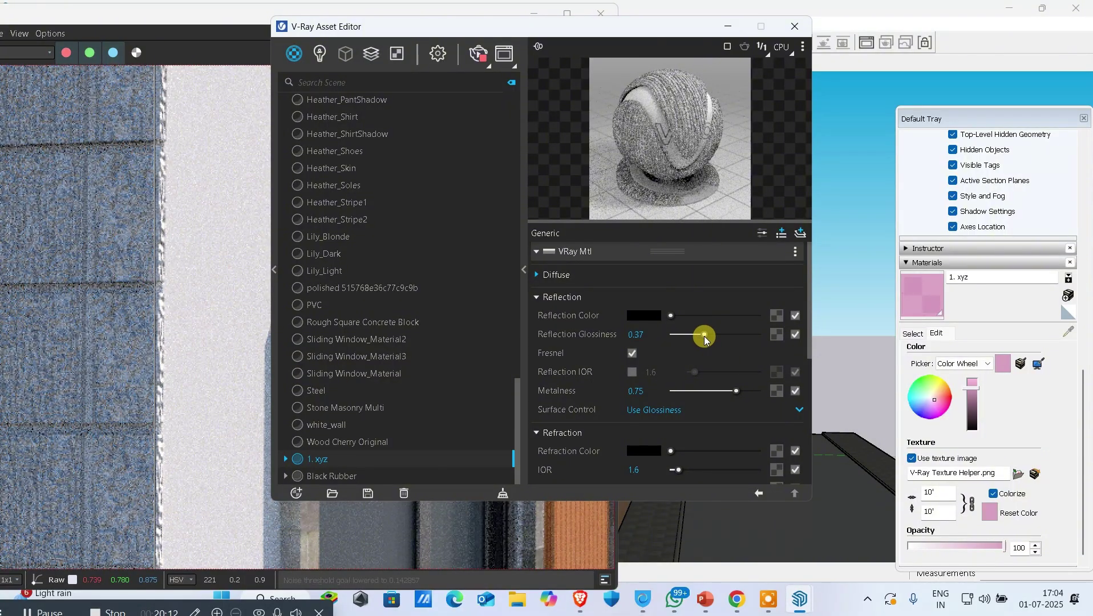
drag(673, 315, 741, 316)
Step: Test a black diffuse color on the planks in the interactive render and settle on a near-white one
click(573, 276)
mouse_move(676, 291)
mouse_down()
mouse_move(708, 291)
mouse_move(661, 304)
mouse_up()
scroll(89, 273, up, 1)
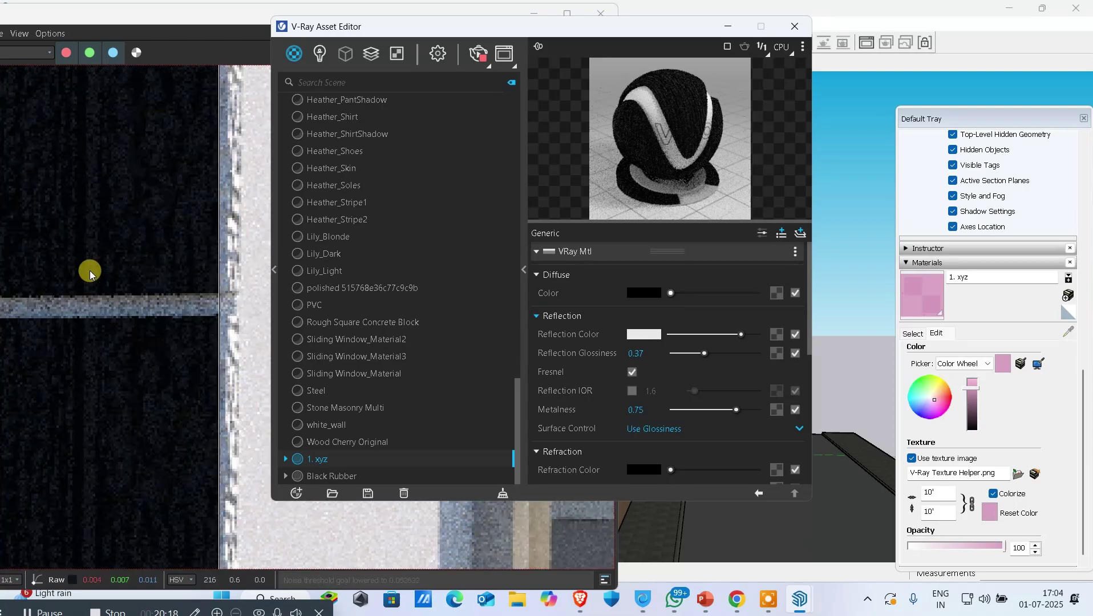
scroll(98, 275, down, 1)
scroll(100, 275, down, 1)
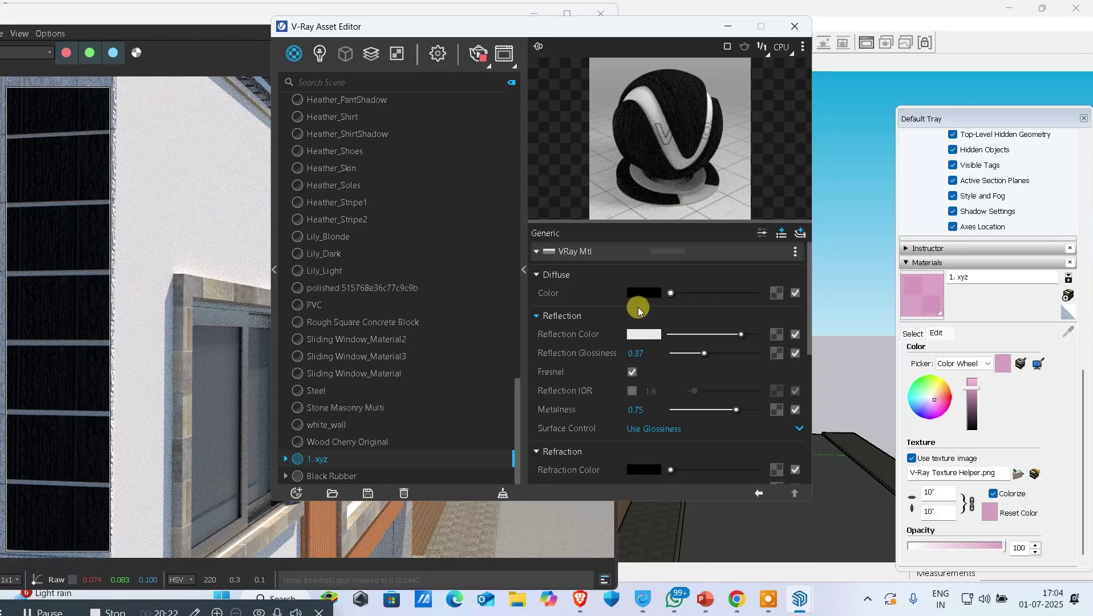
drag(670, 292, 739, 294)
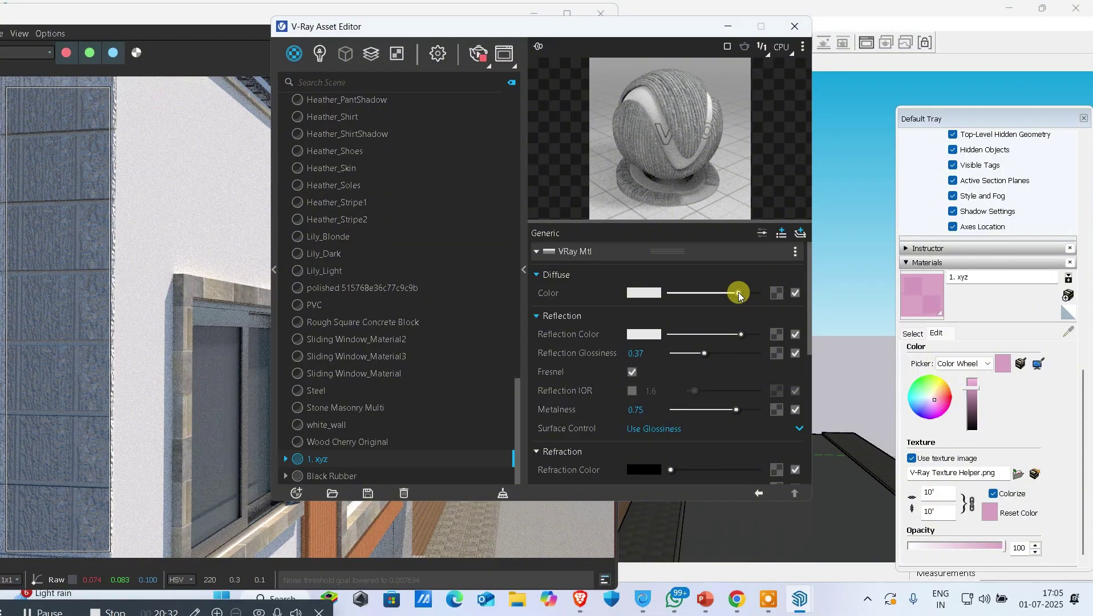
Step: Raise the 1. xyz material's bump amount to 40 and inspect the rendered planks up close
scroll(578, 411, down, 3)
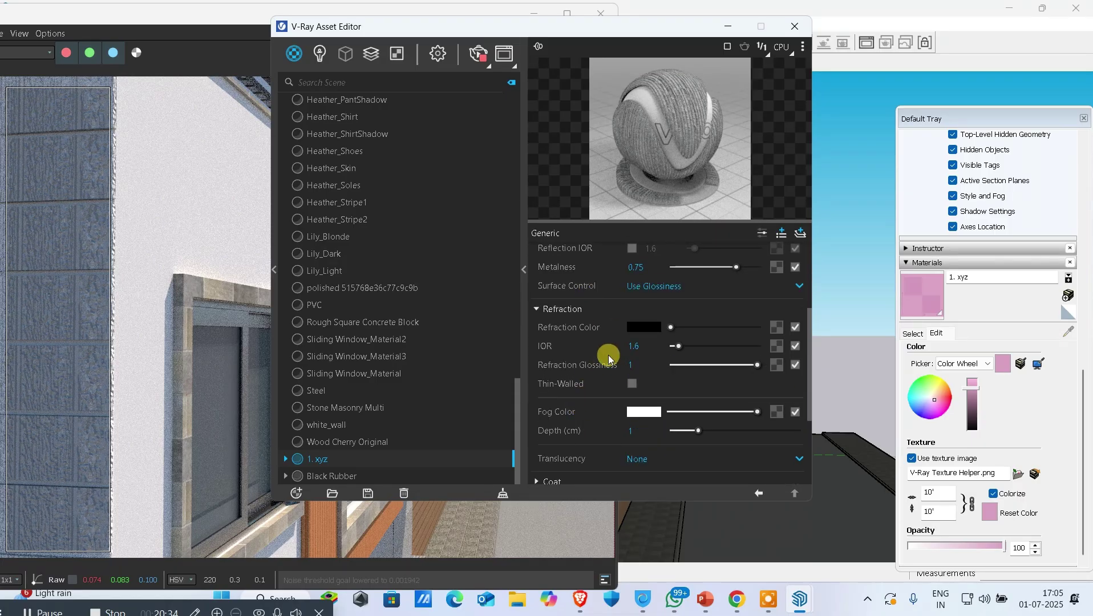
scroll(608, 355, down, 3)
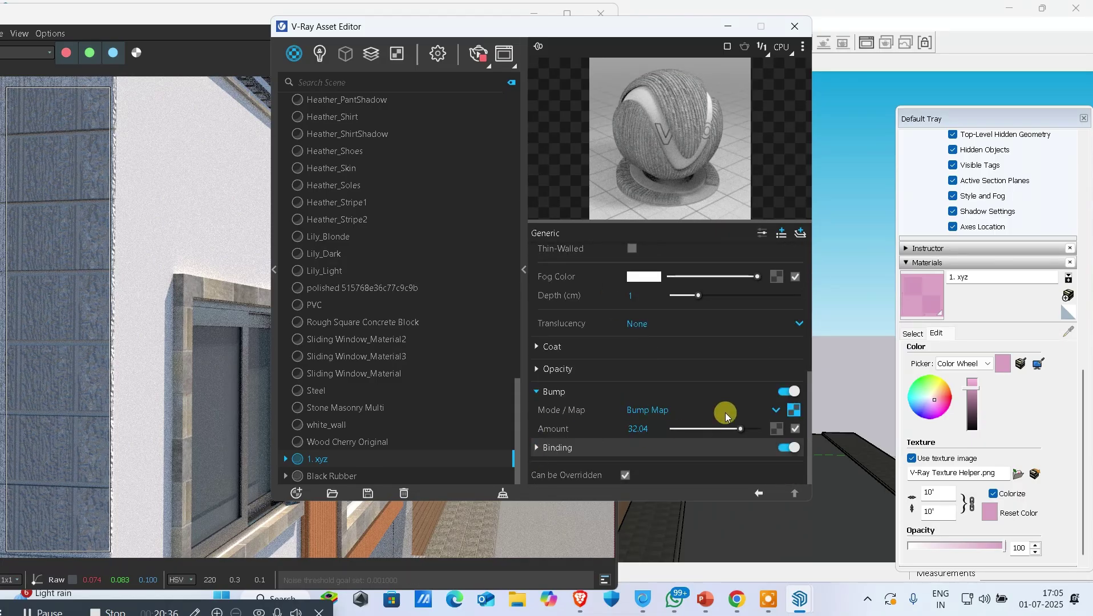
scroll(723, 406, up, 6)
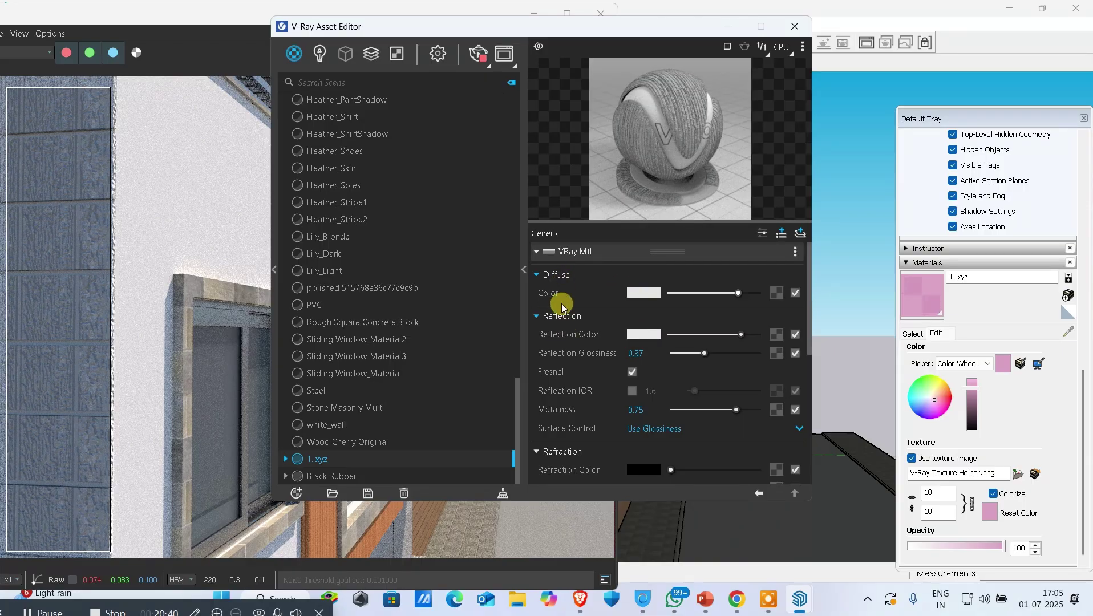
scroll(579, 396, down, 2)
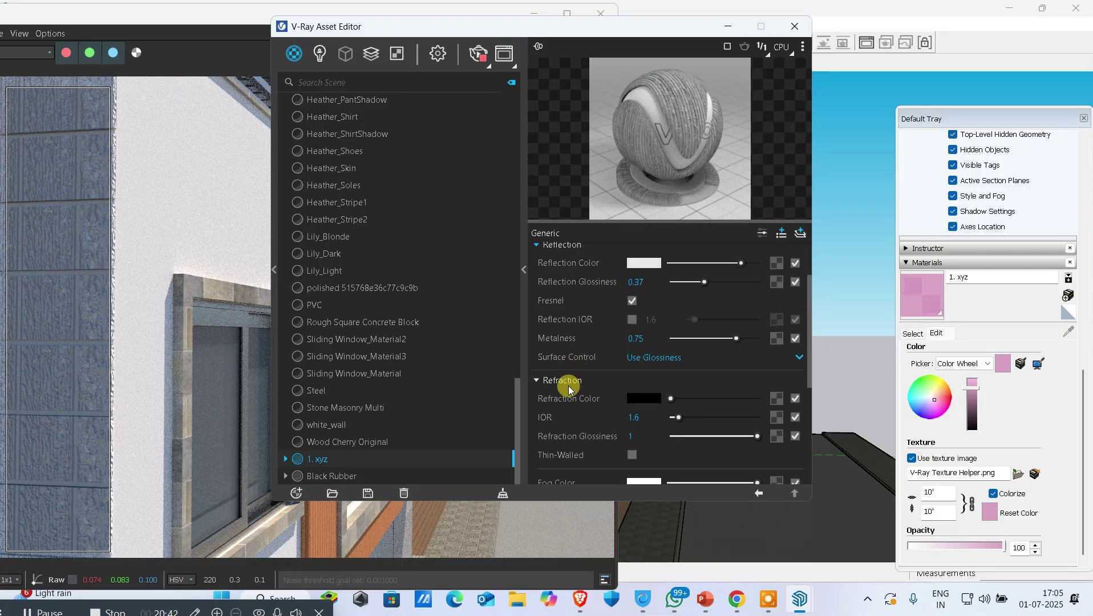
scroll(568, 386, down, 6)
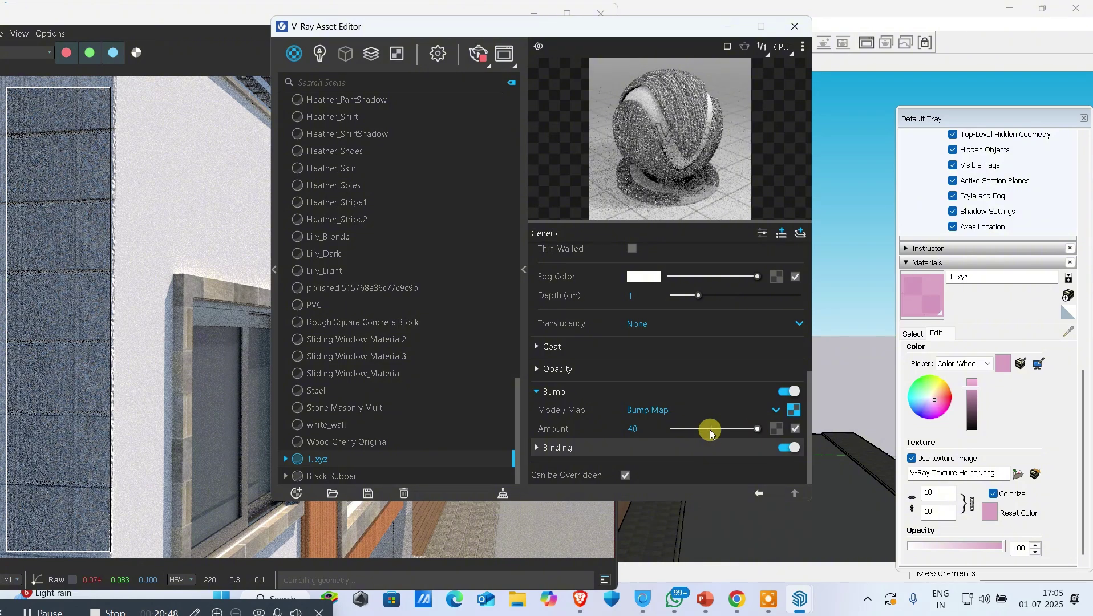
scroll(88, 361, up, 2)
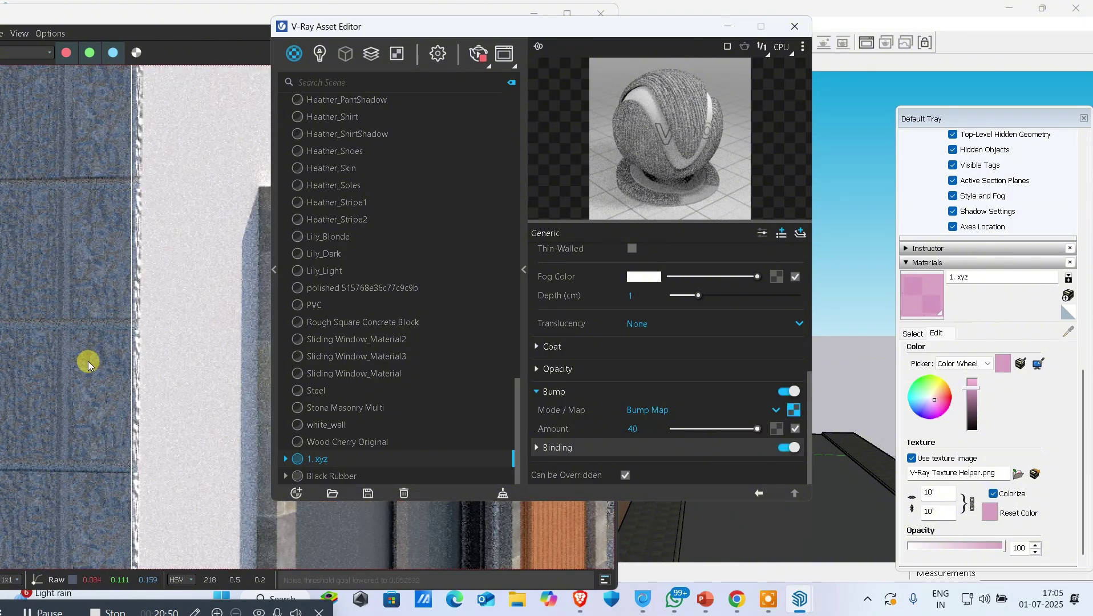